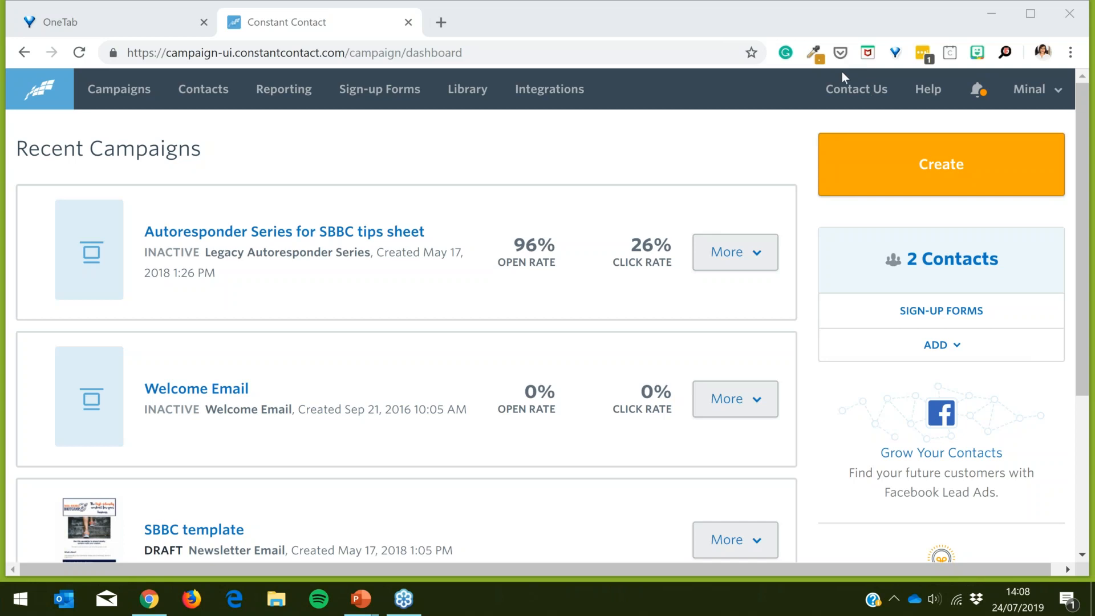
Step: Maximize the browser window and create an email campaign from the Basic Newsletter template
click(1030, 13)
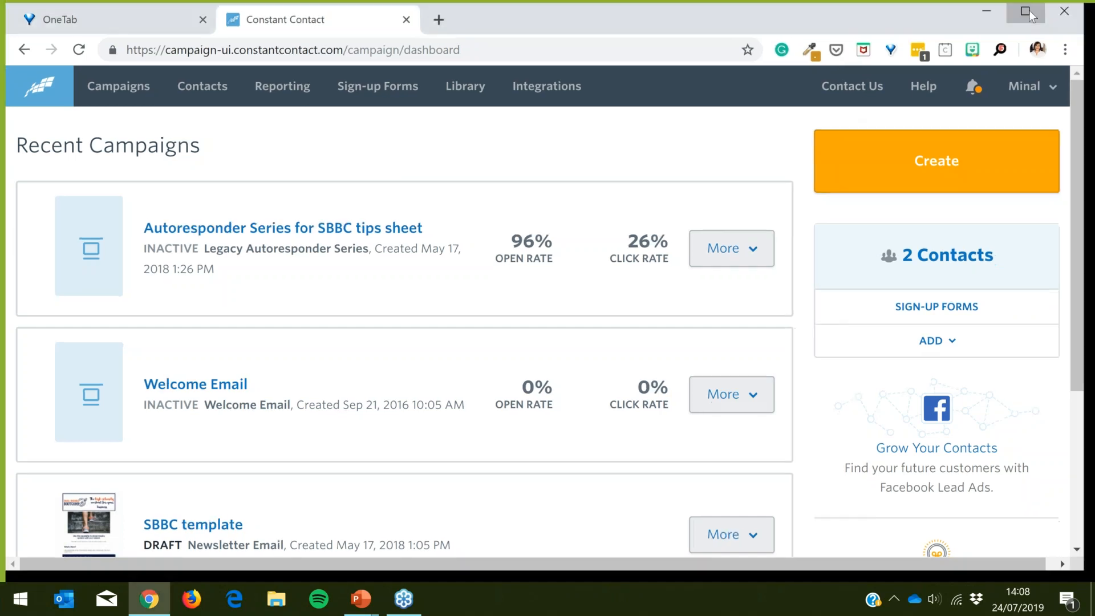
click(1030, 13)
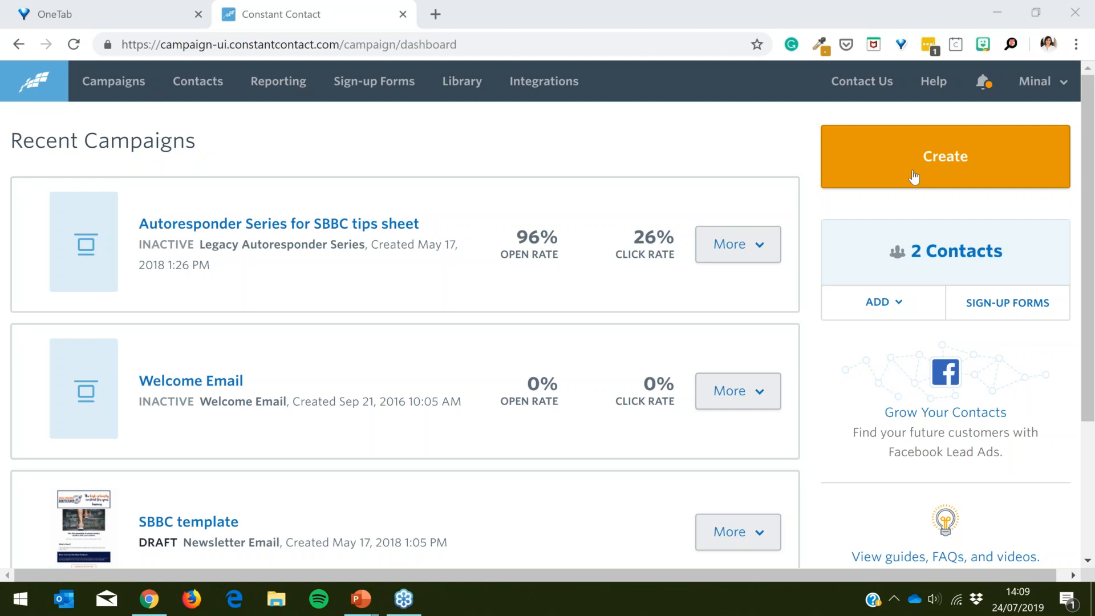
click(913, 177)
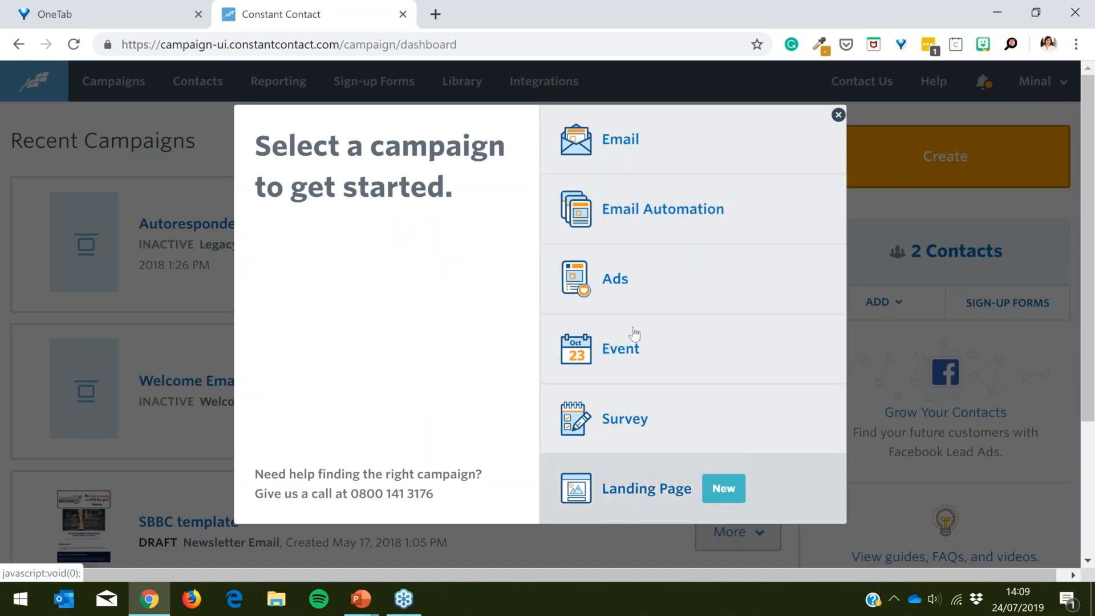
click(600, 146)
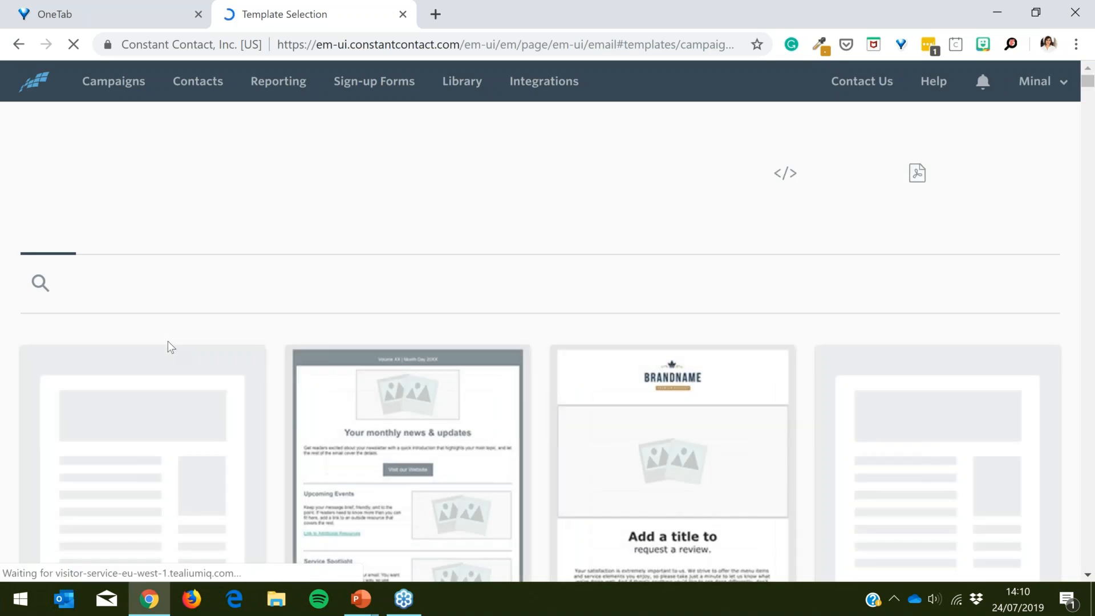
scroll(300, 269, down, 3)
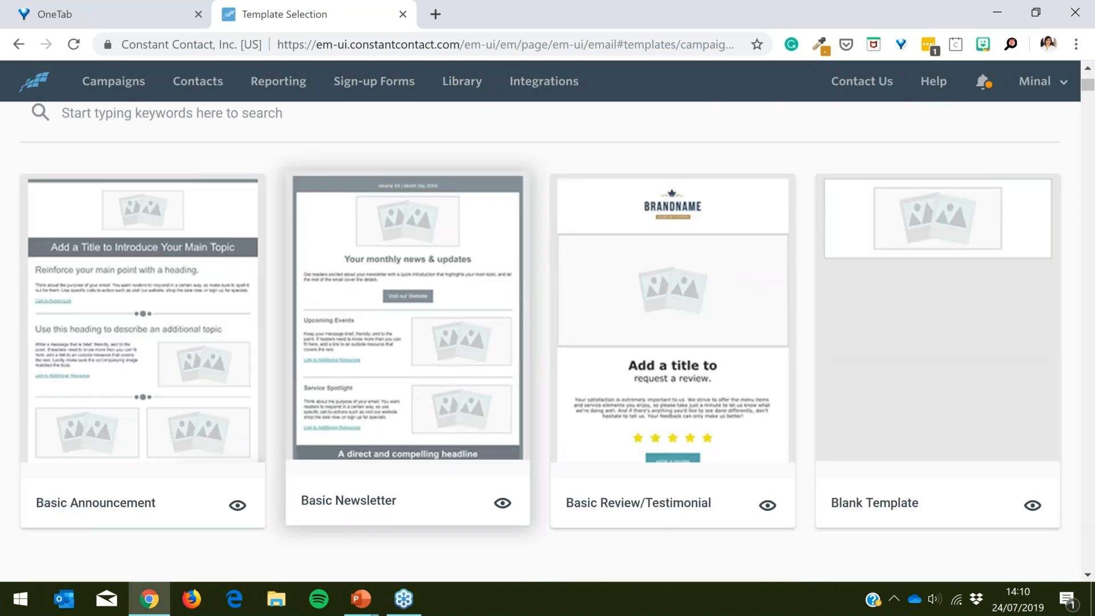
scroll(366, 541, up, 2)
click(422, 381)
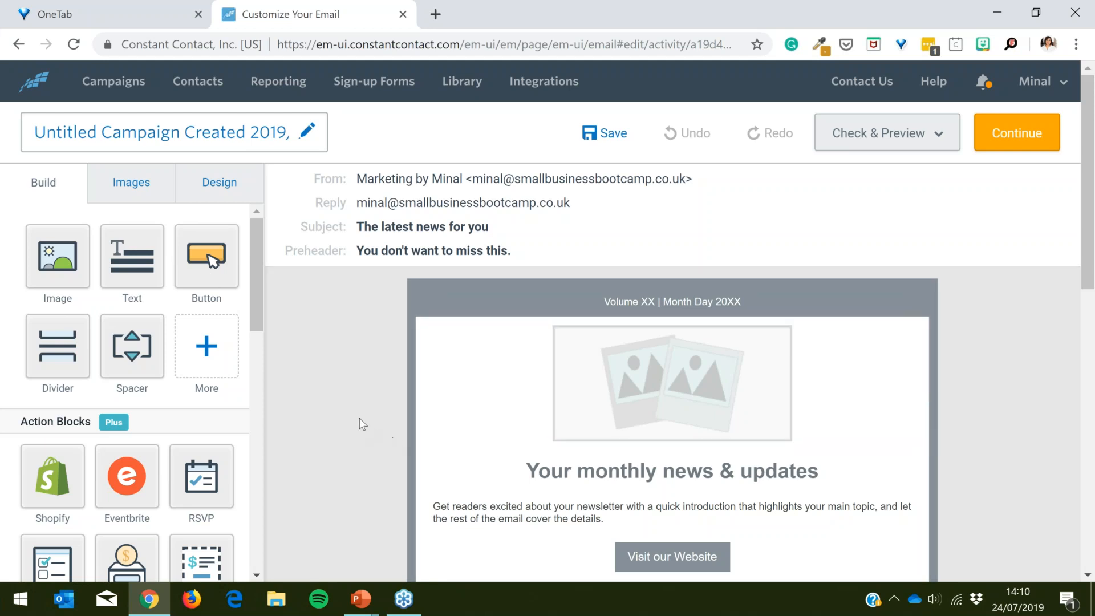
Step: Set both the From and Reply-to addresses to the sender's marketingbyminal.com e-mail and save the email settings
click(395, 184)
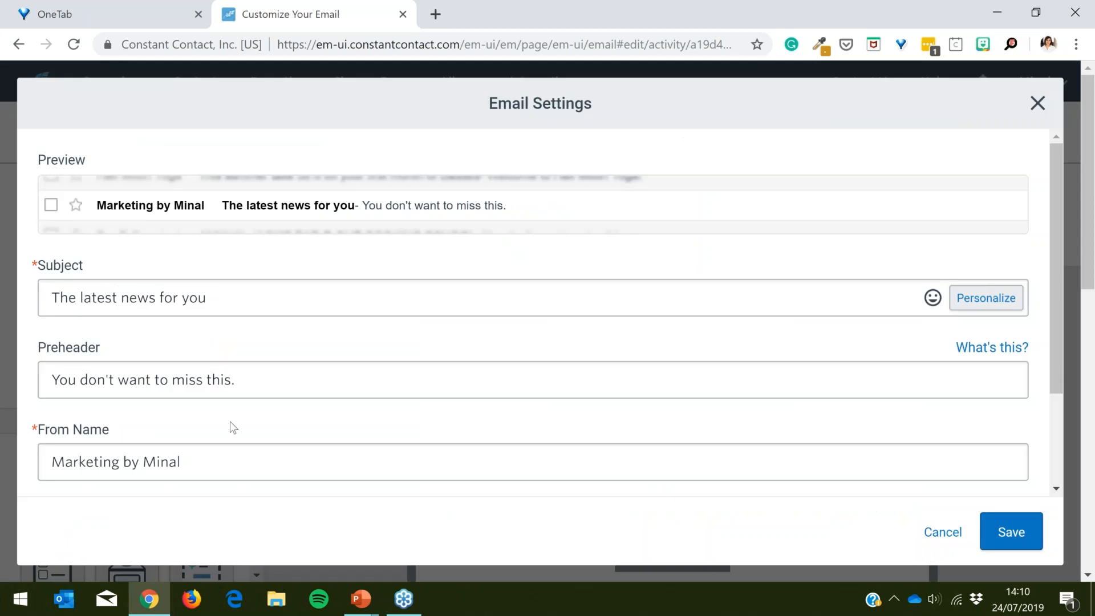
scroll(256, 408, down, 3)
click(265, 410)
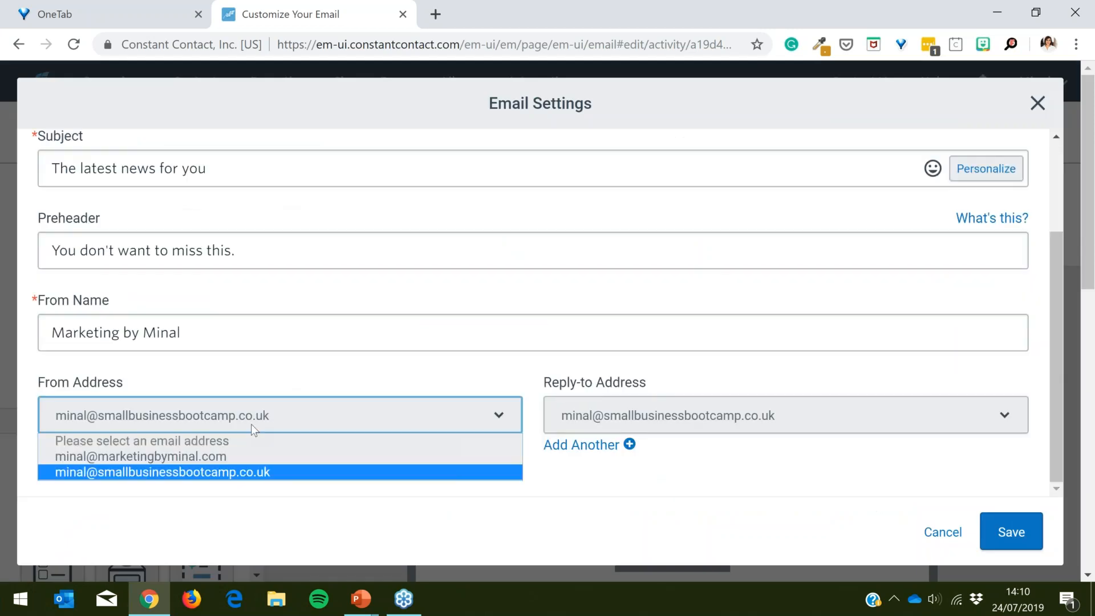
click(220, 456)
click(565, 429)
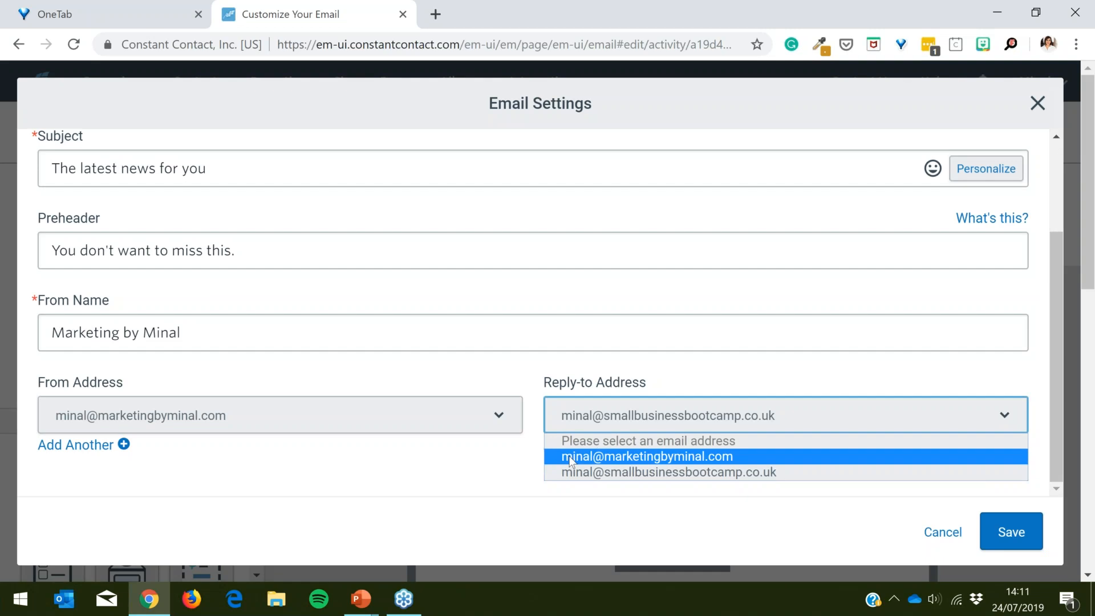
click(570, 457)
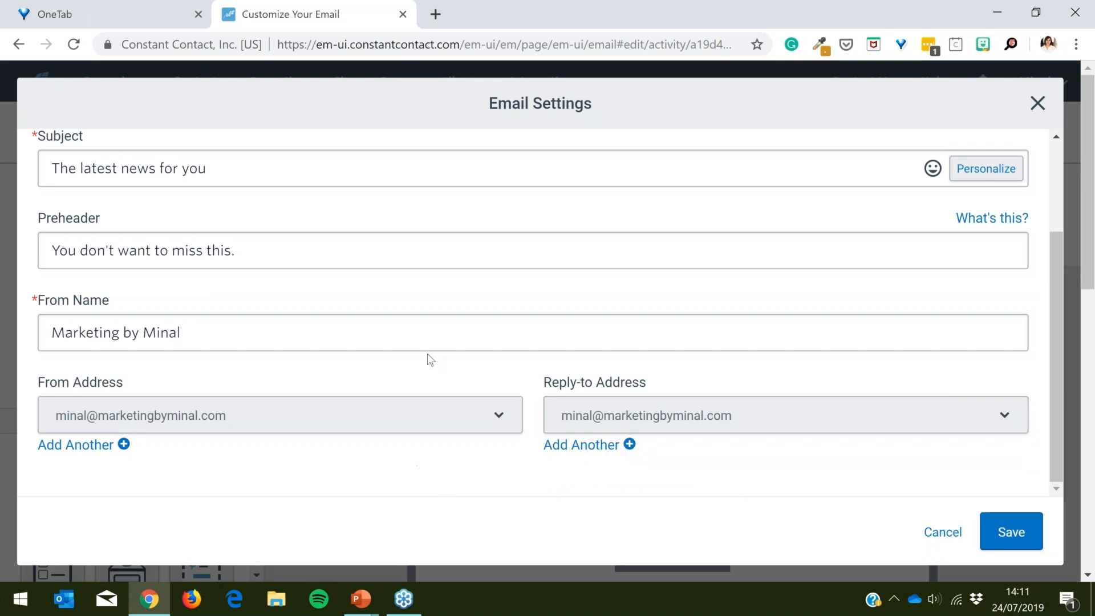
scroll(286, 303, up, 2)
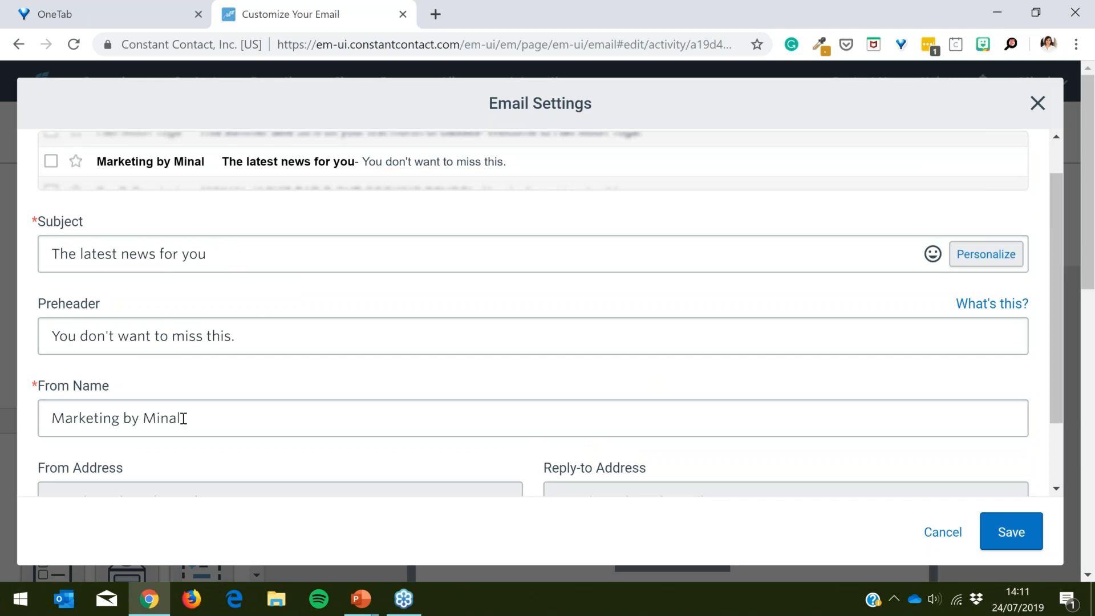
scroll(220, 412, down, 2)
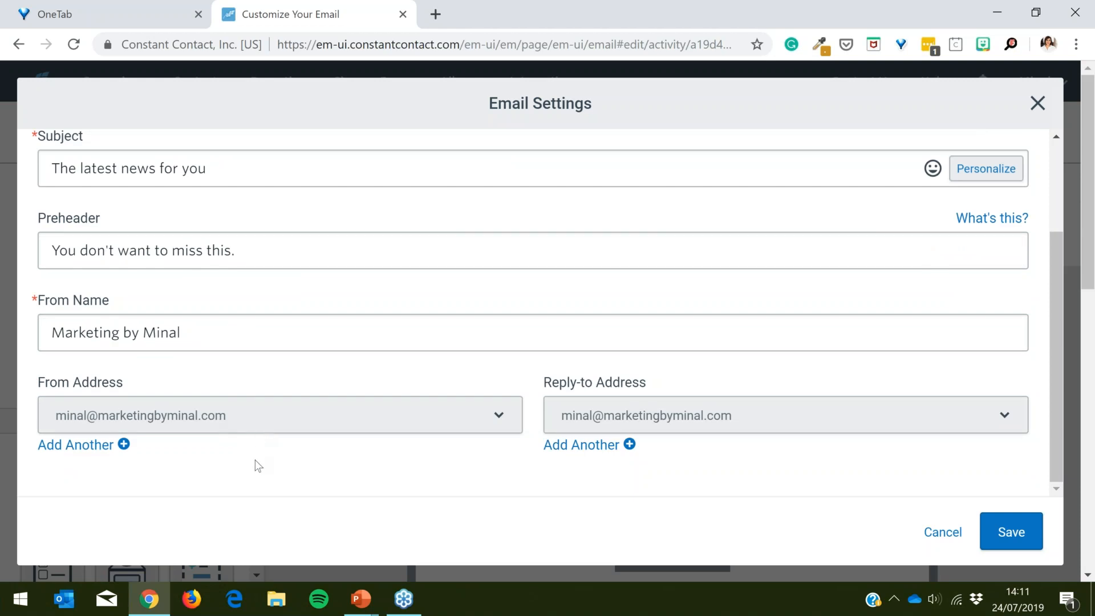
click(988, 533)
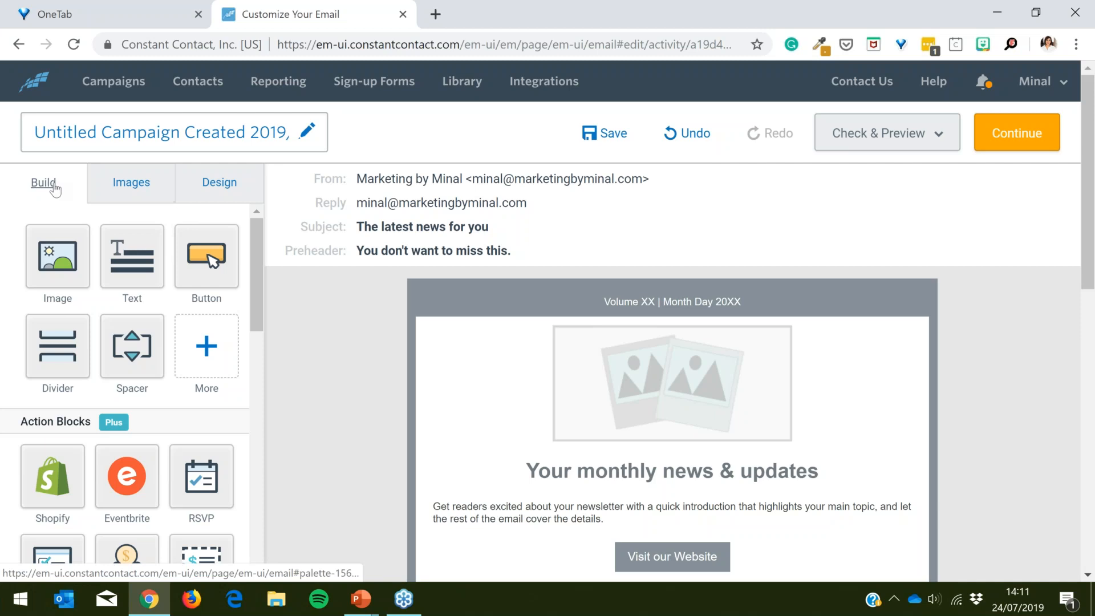
Step: Change the newsletter's outer background to the darkest magenta in the colour palette
click(222, 187)
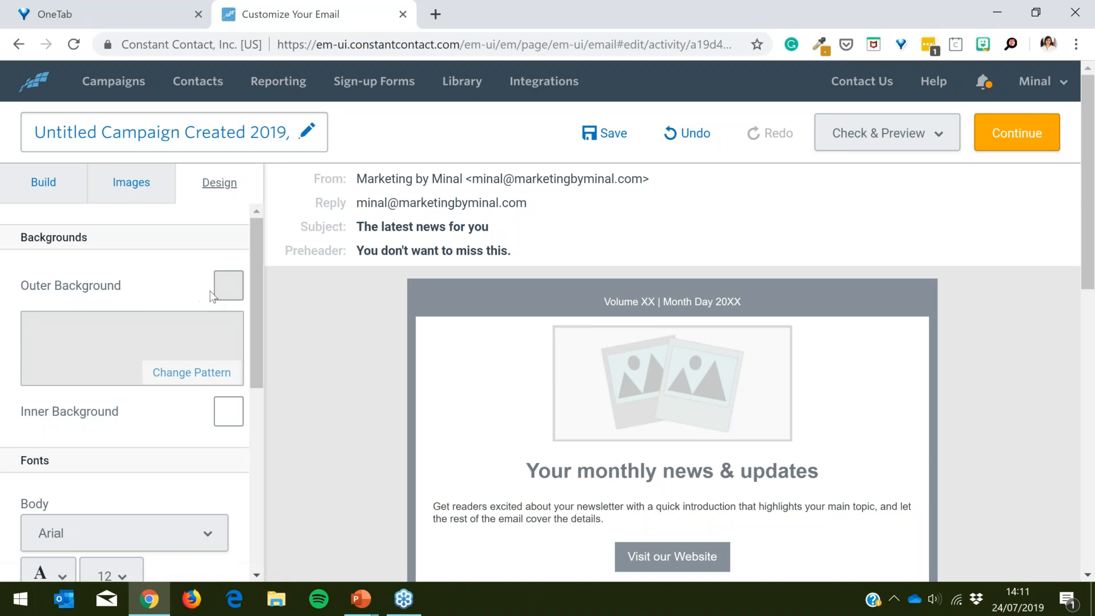
click(228, 286)
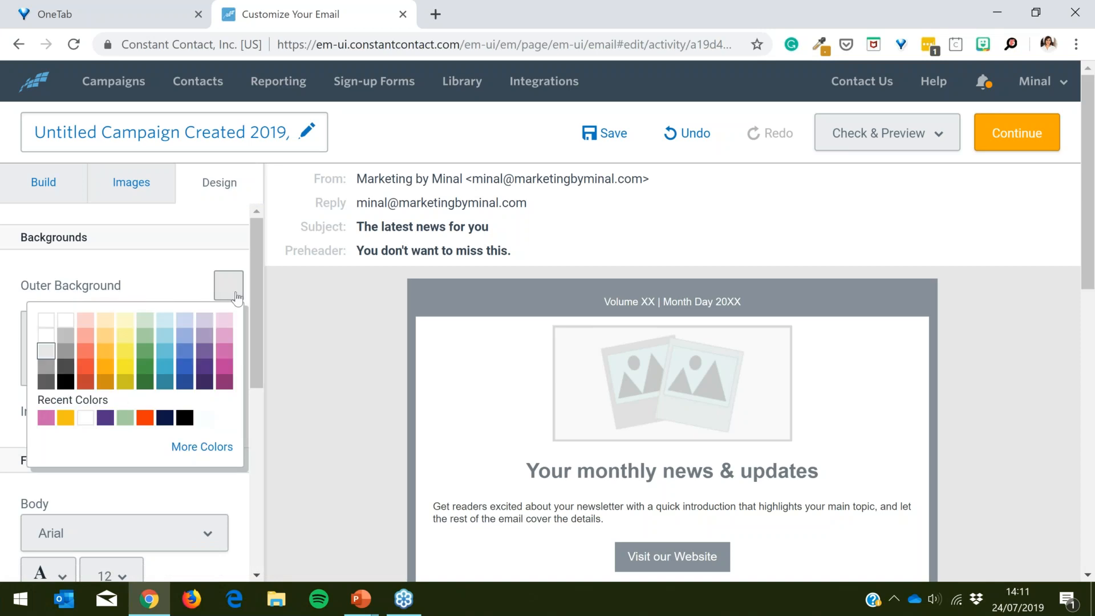
click(224, 381)
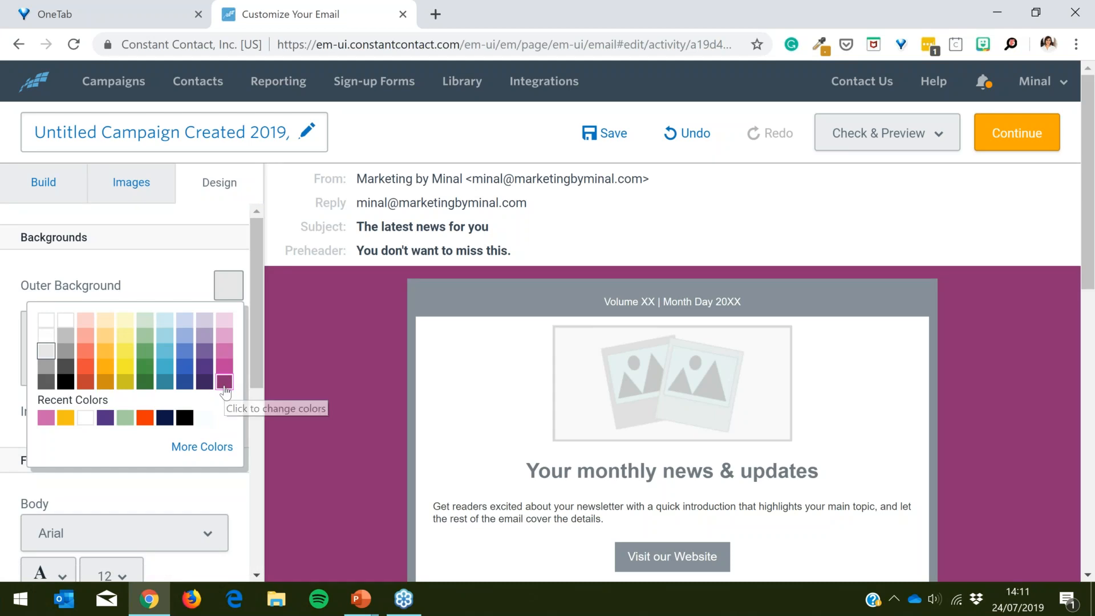
click(228, 418)
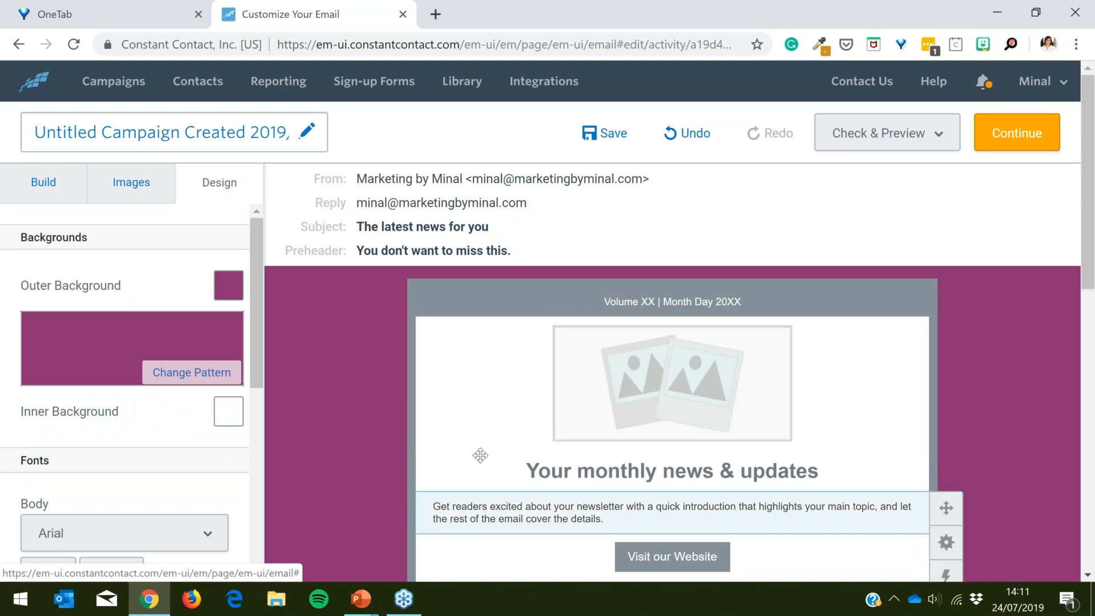
Step: Set the newsletter's body font to Calibri at size 16
scroll(182, 442, down, 3)
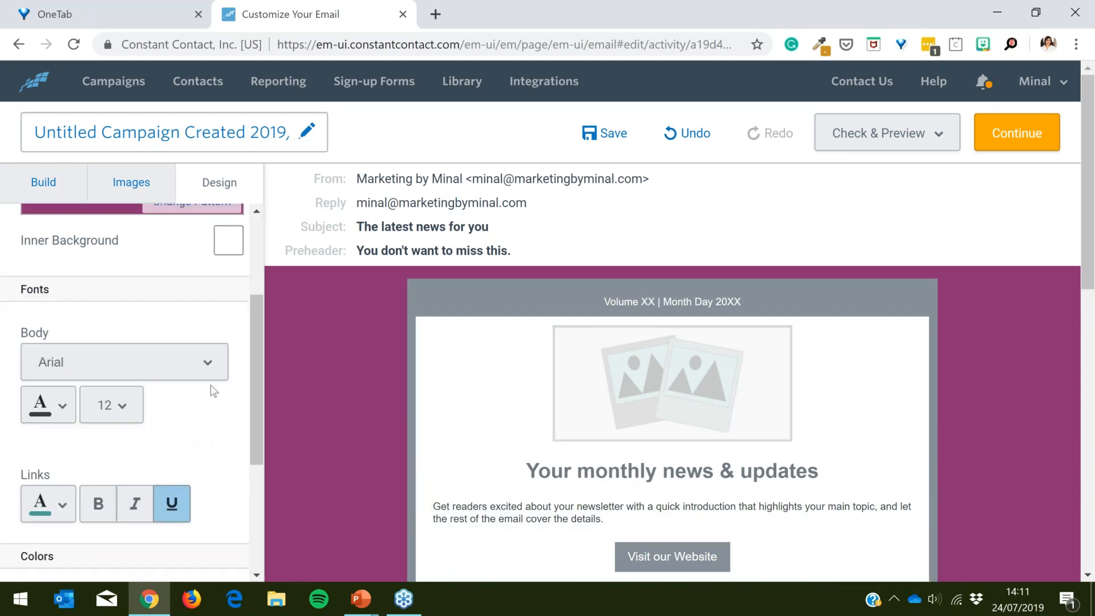
click(217, 360)
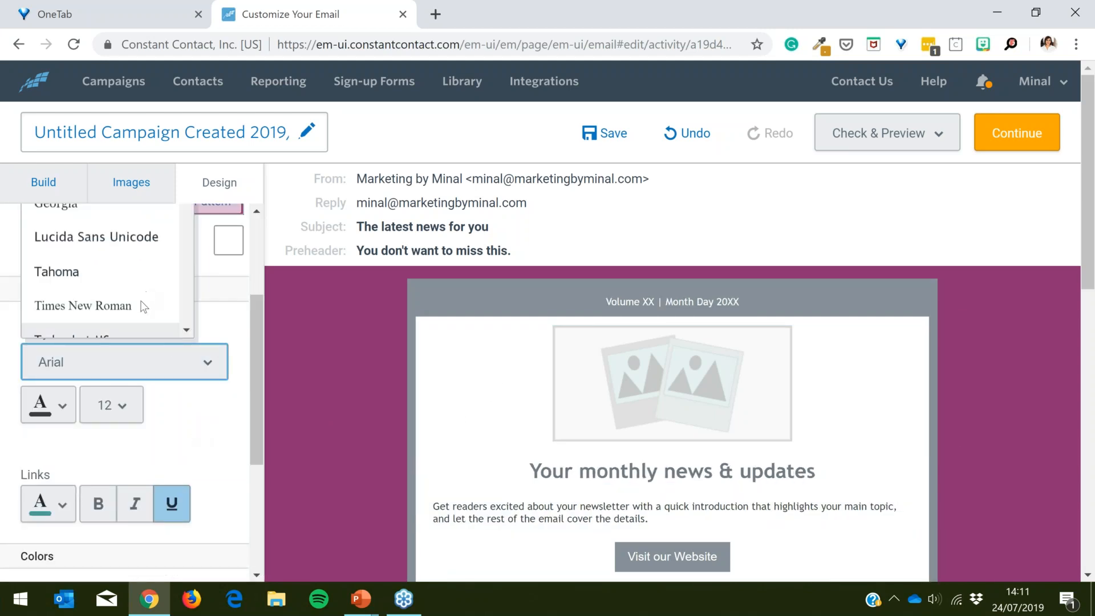
scroll(149, 308, down, 2)
scroll(103, 302, down, 5)
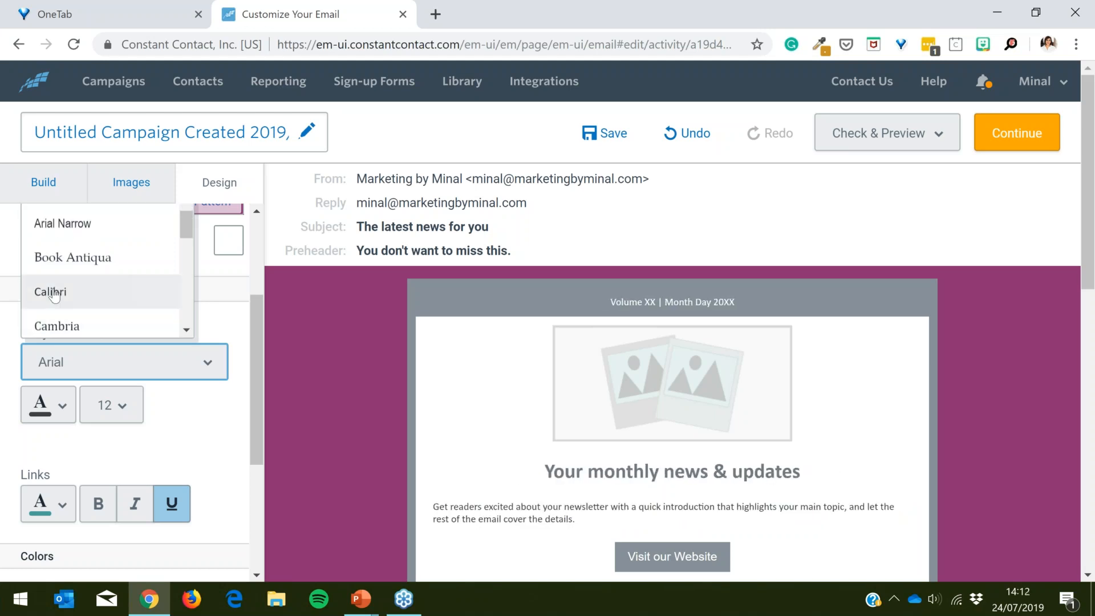
click(54, 294)
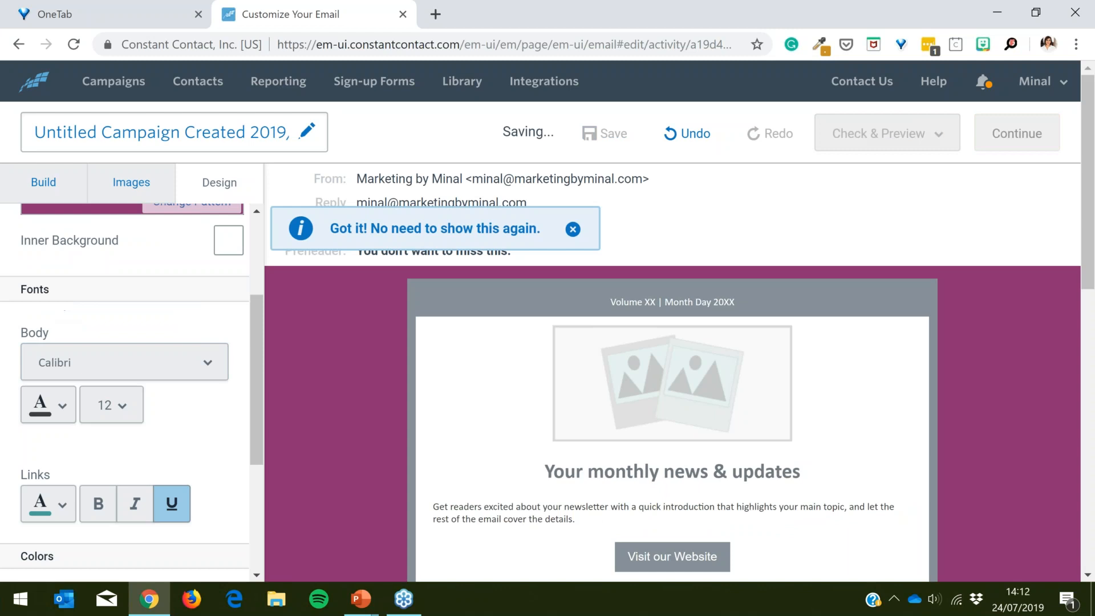
click(123, 406)
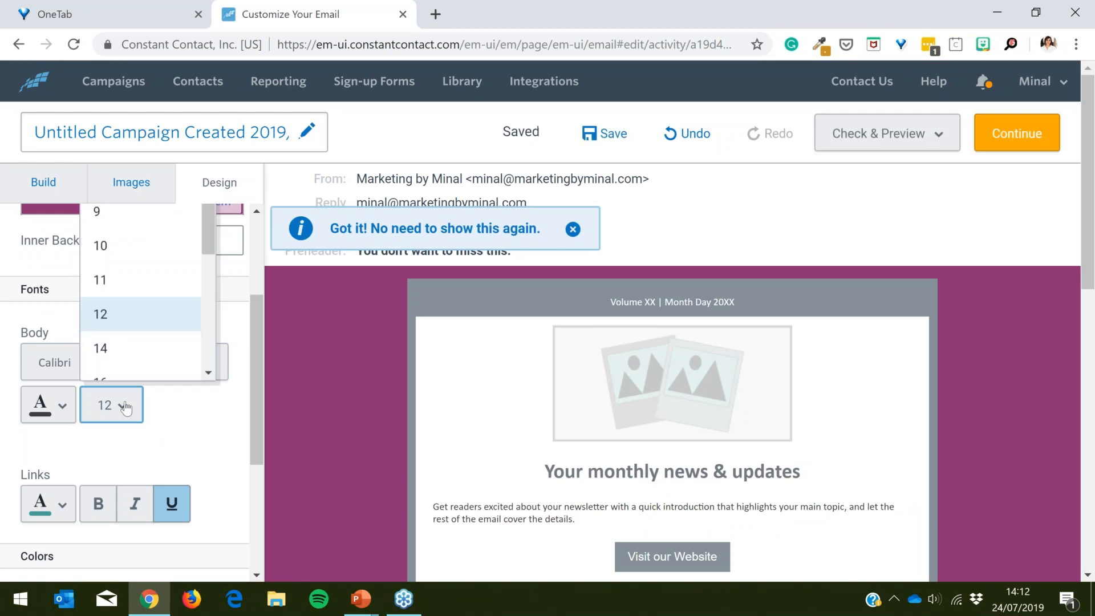
scroll(140, 313, down, 3)
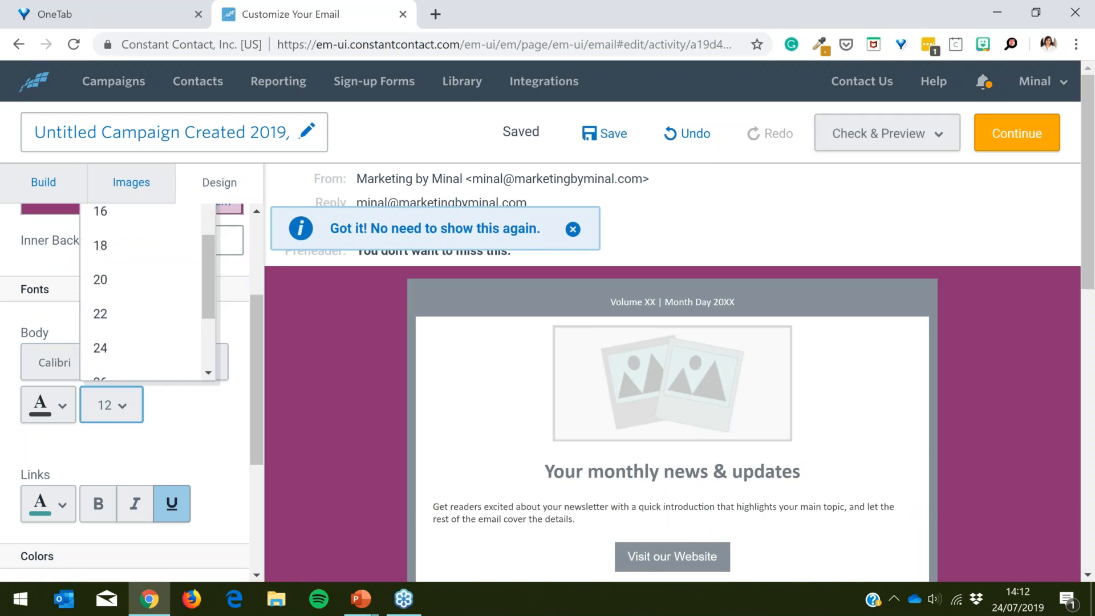
scroll(139, 316, up, 2)
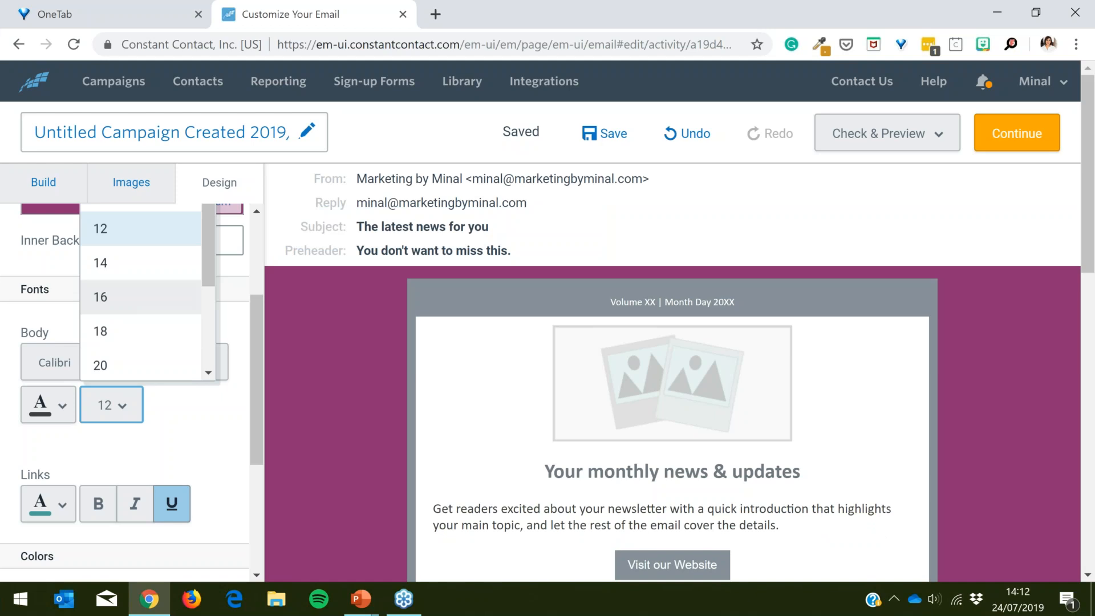
click(102, 305)
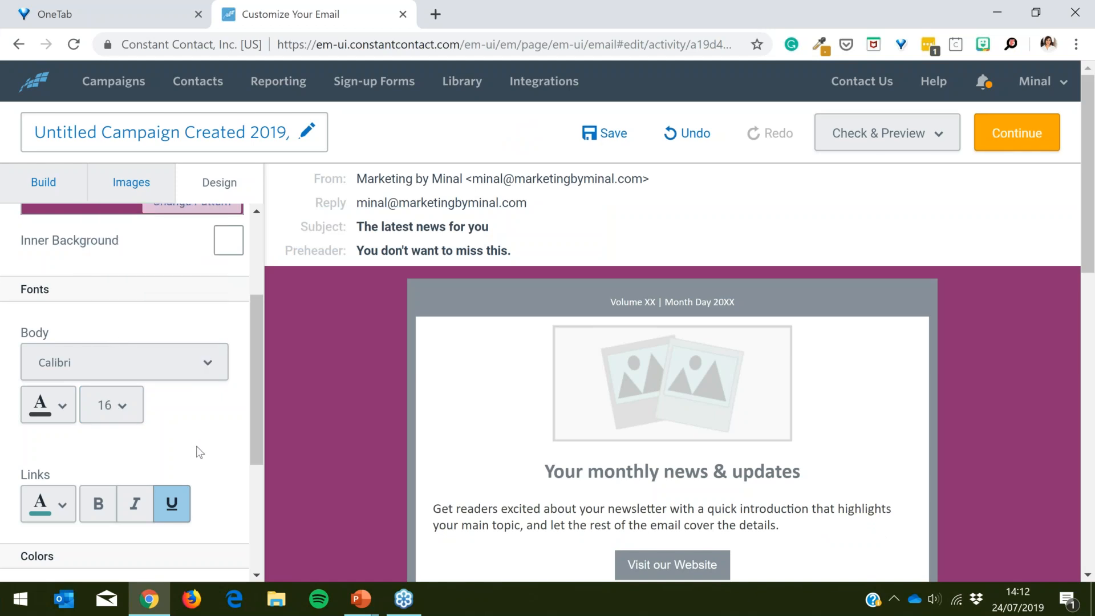
Step: Change the link text colour to the light green among the recent colours
scroll(196, 446, down, 3)
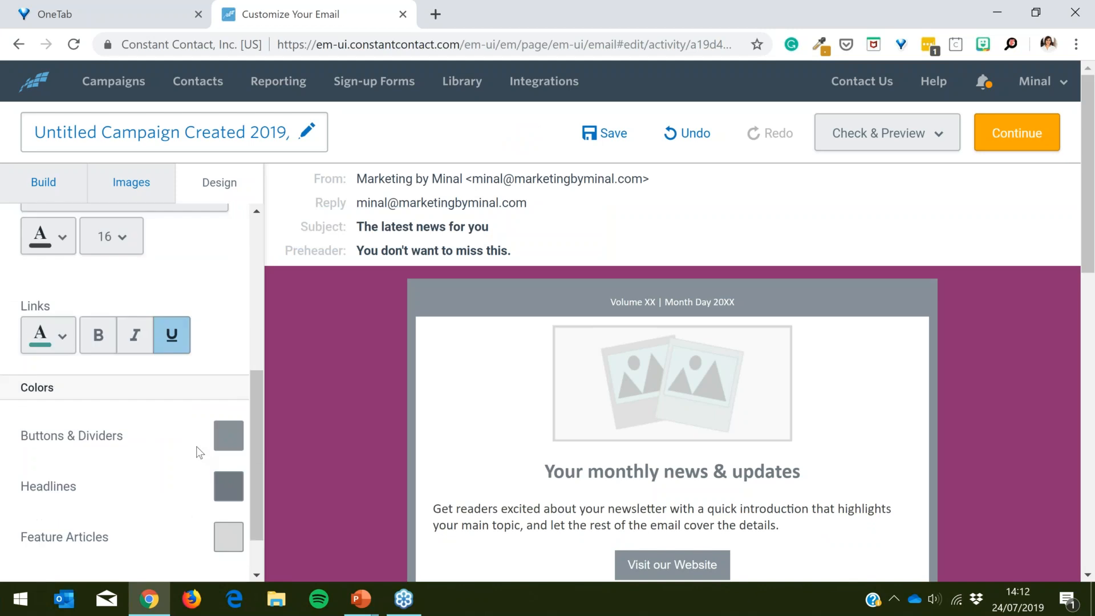
click(55, 349)
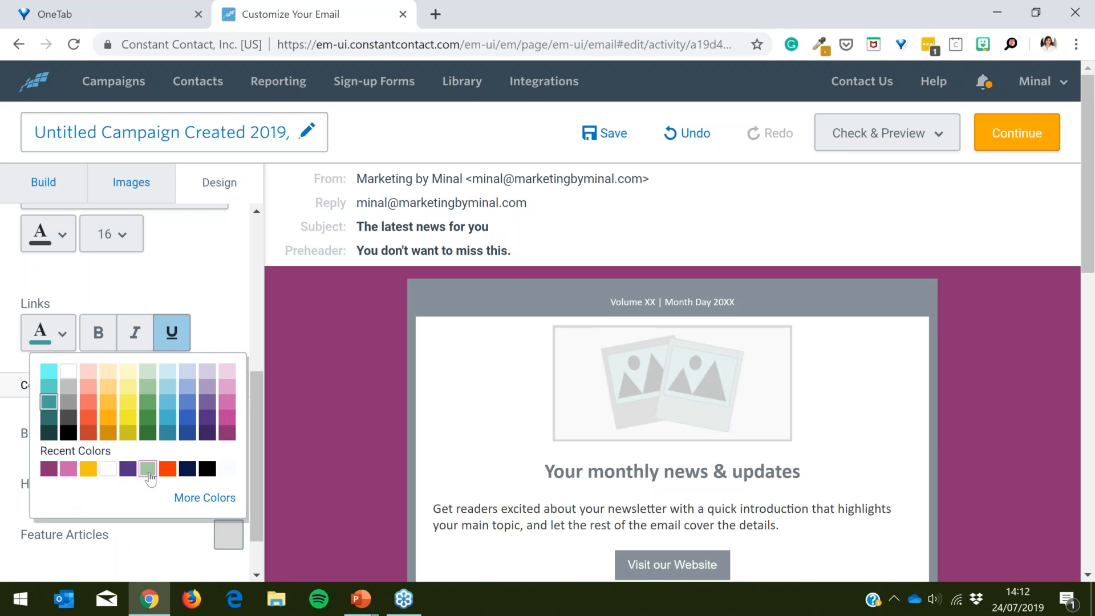
click(148, 474)
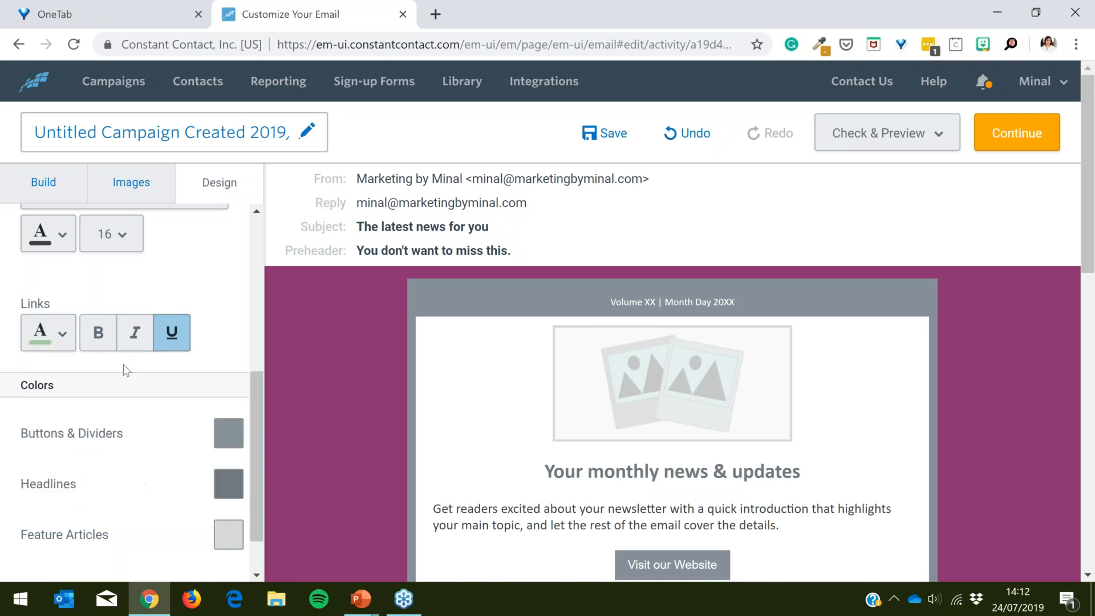
click(98, 333)
Step: Set the buttons and dividers colour to the recently used light green
scroll(145, 479, down, 1)
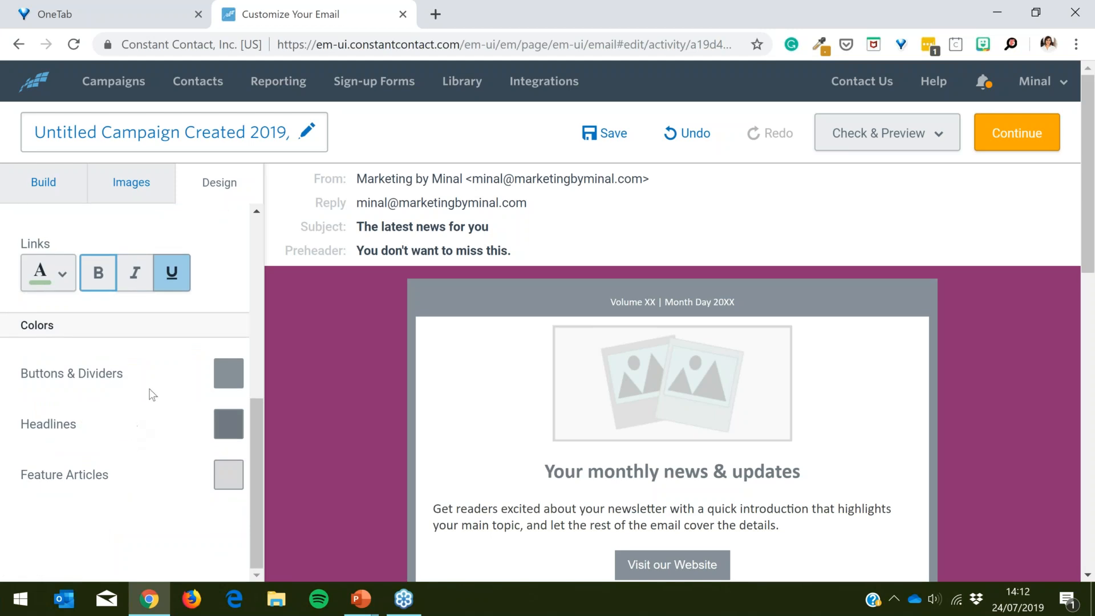
click(228, 380)
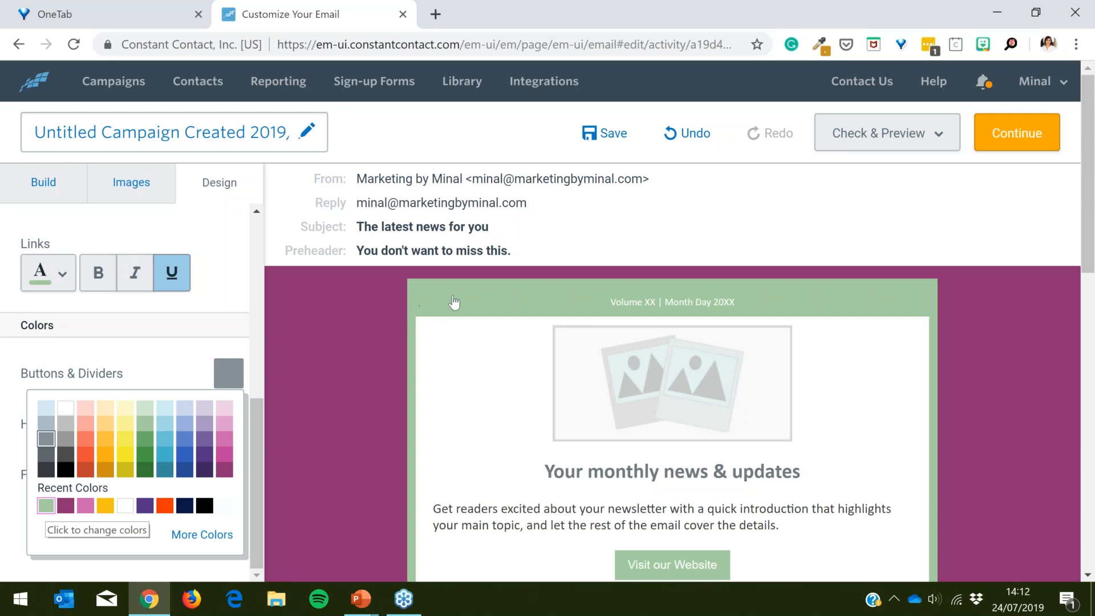
click(450, 300)
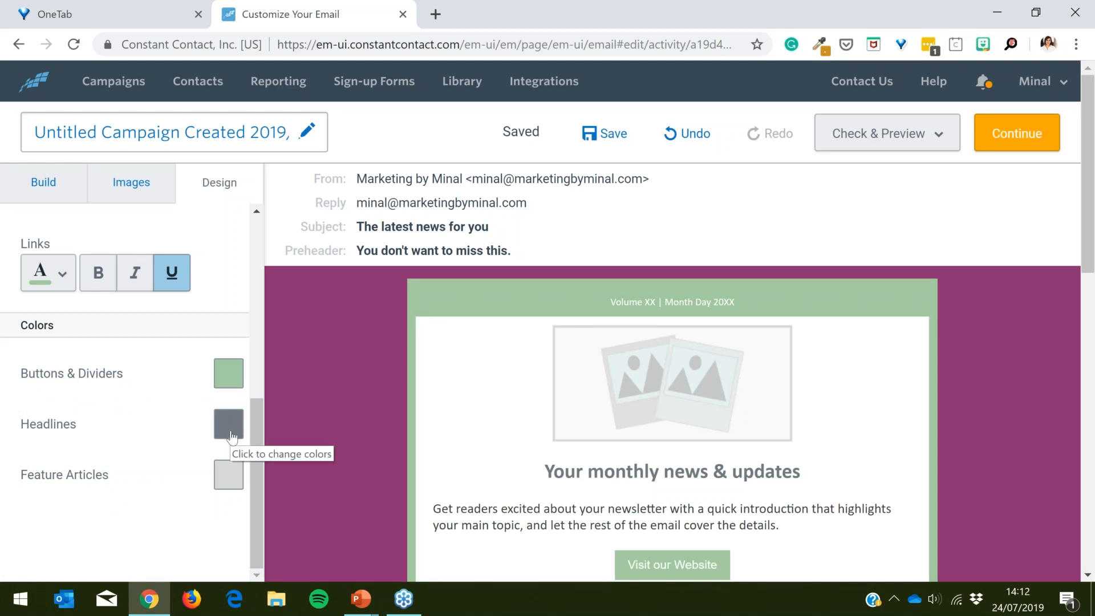
Step: Set the headlines colour to the recently used dark magenta and review the whole newsletter layout
click(231, 435)
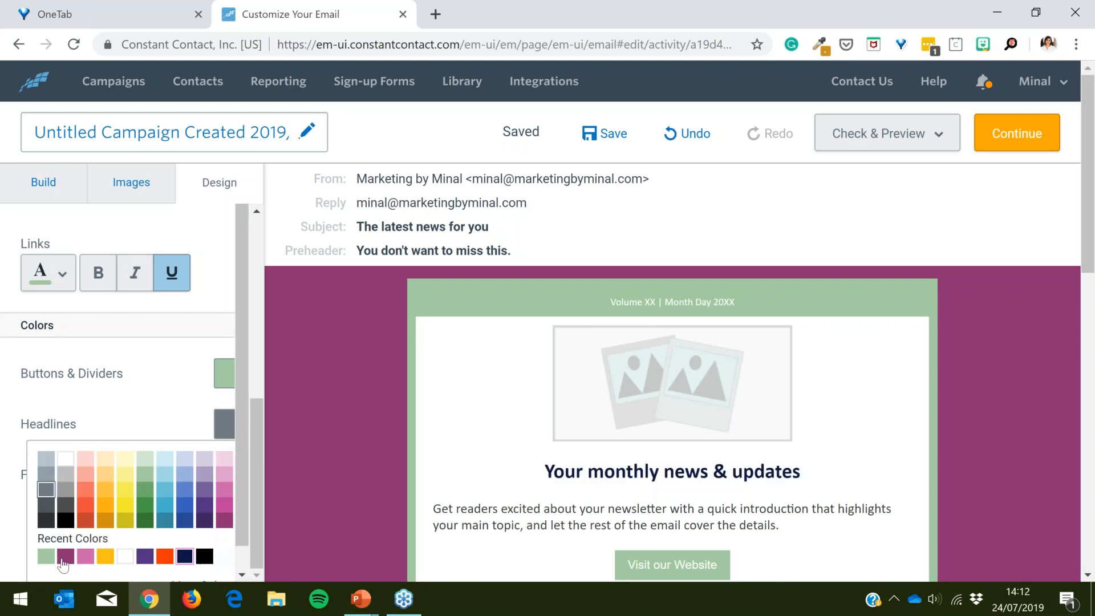
click(64, 557)
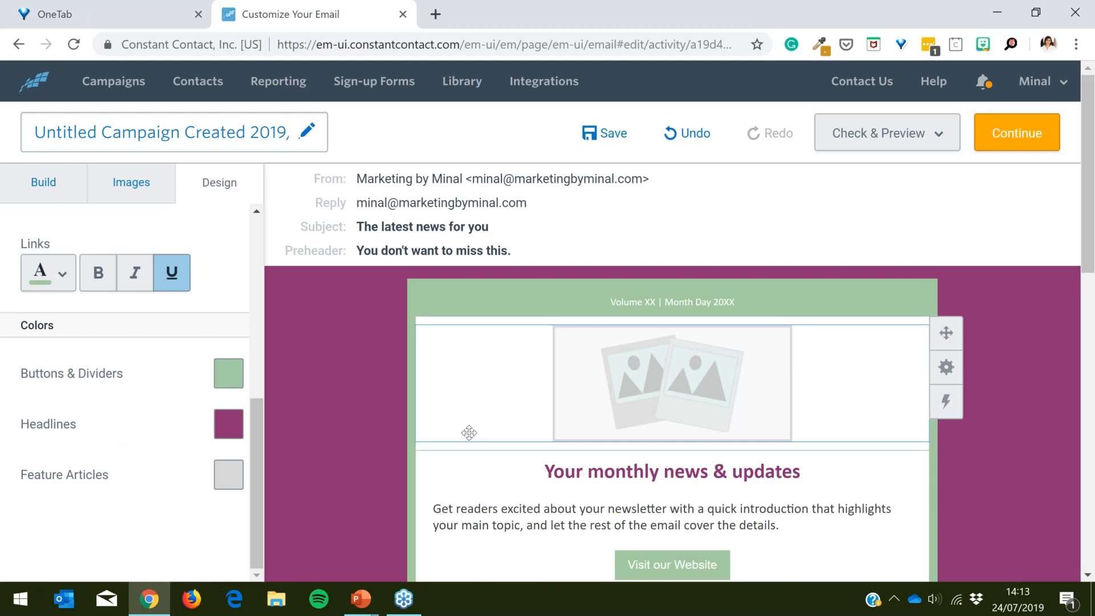
scroll(373, 429, down, 9)
scroll(370, 434, down, 3)
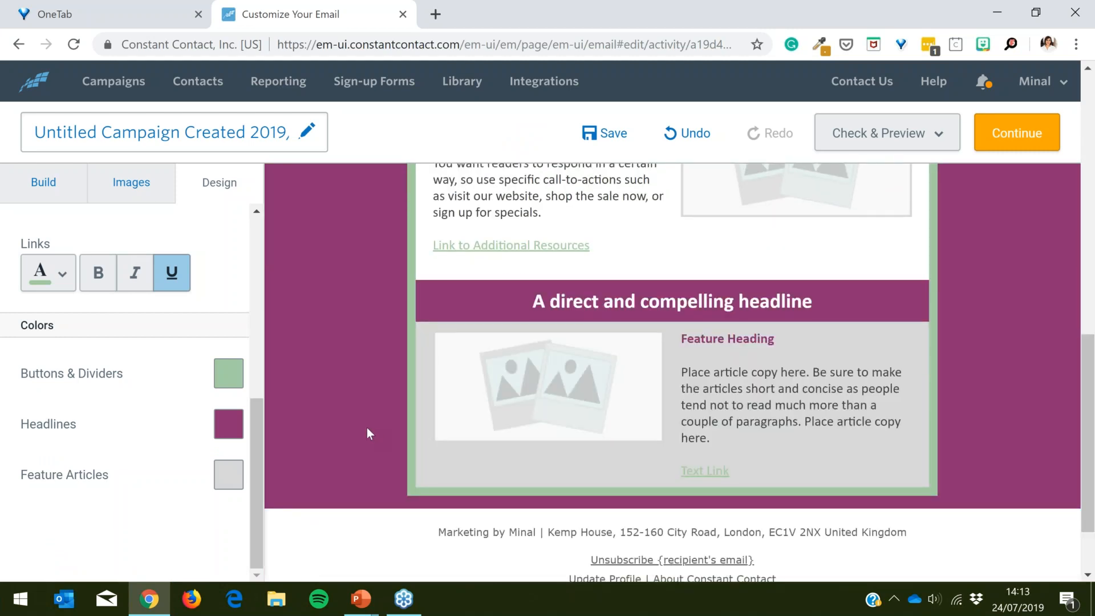
scroll(367, 426, up, 7)
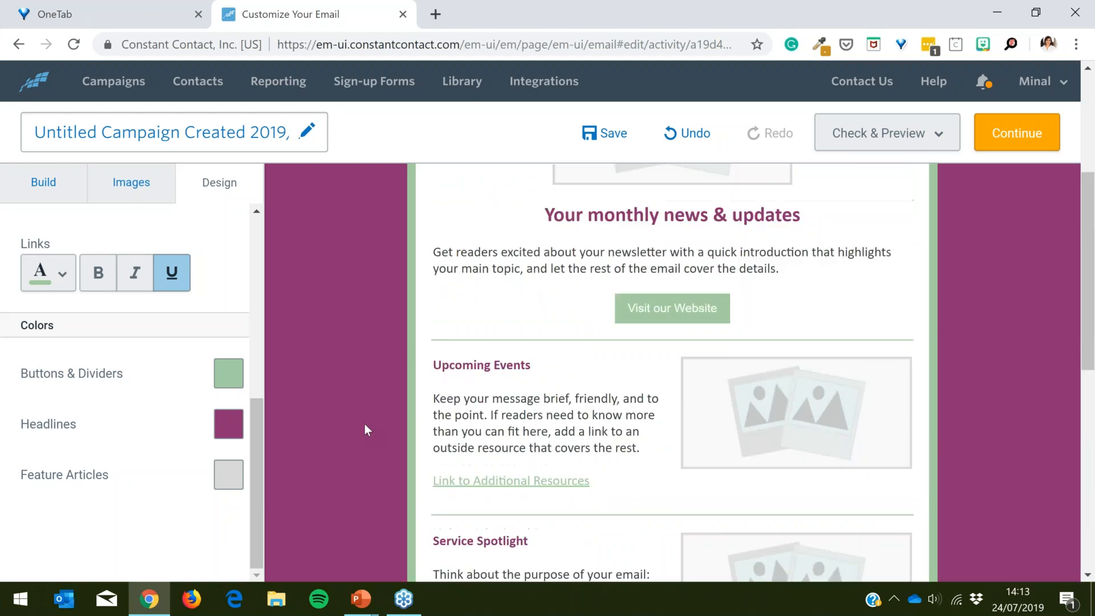
Step: Set the buttons and dividers colour to the recently used dark magenta
scroll(365, 429, up, 5)
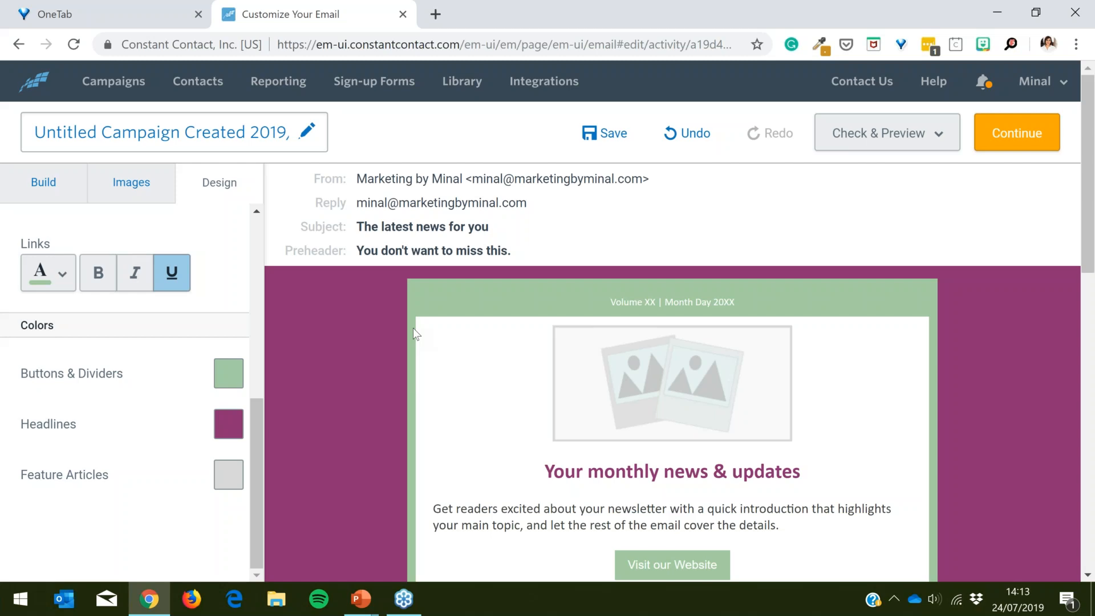
click(229, 373)
click(46, 509)
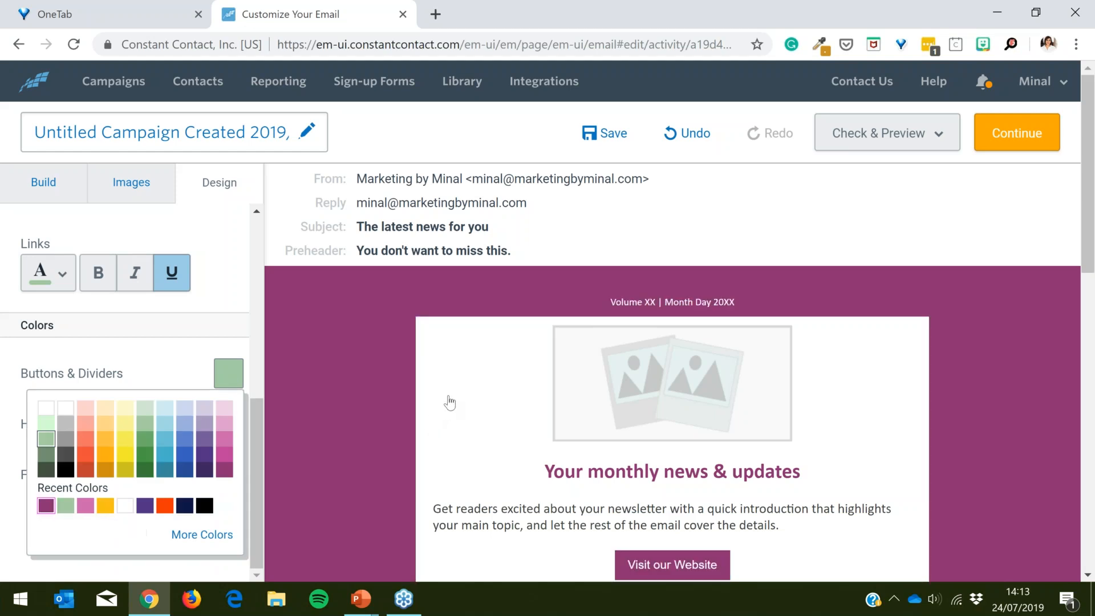
scroll(450, 403, down, 5)
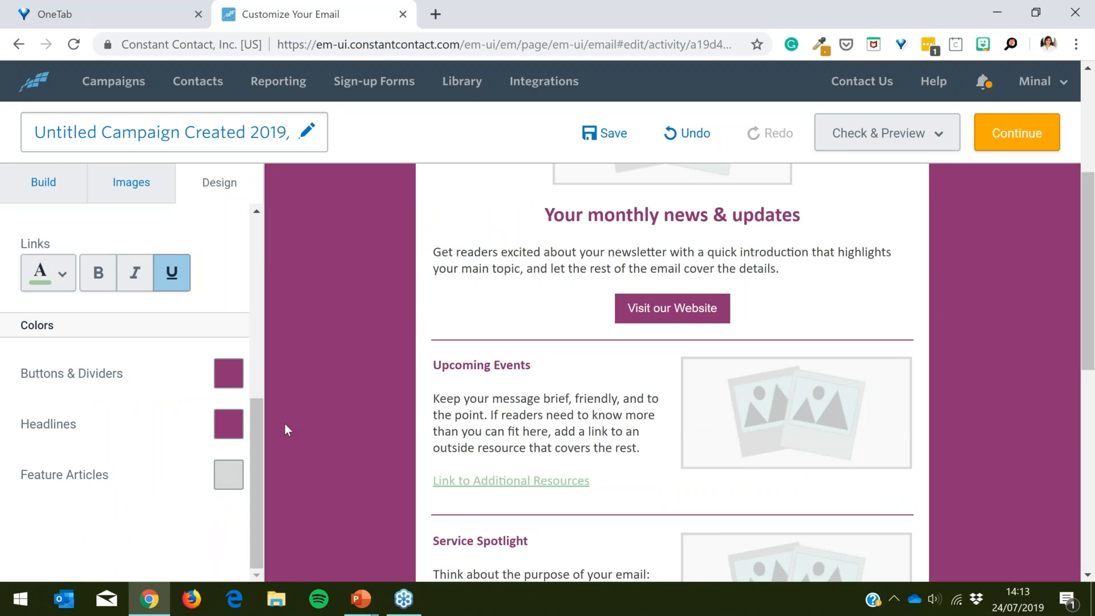
Step: Review the newsletter layout from the header down to the footer, checking the dividers, button, links and feature article colours
scroll(285, 425, up, 3)
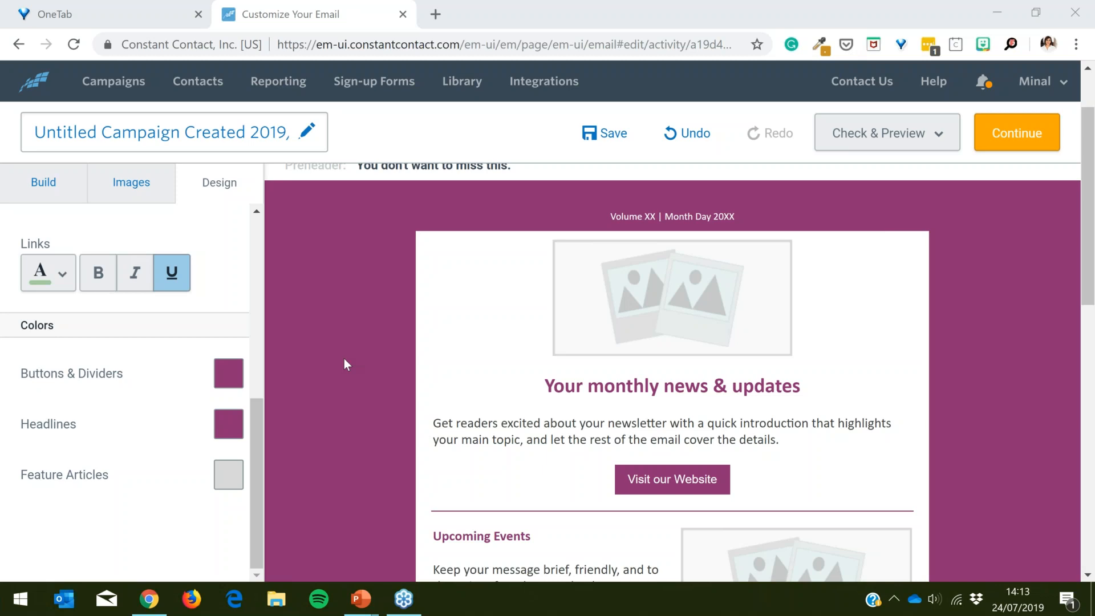
scroll(344, 360, down, 6)
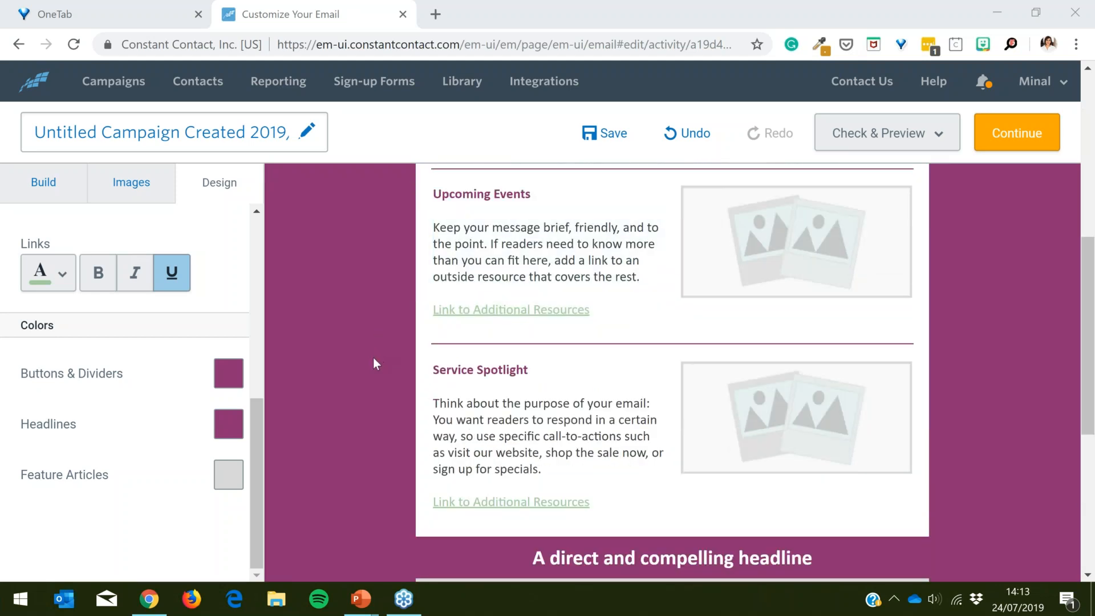
scroll(373, 360, up, 2)
scroll(374, 360, up, 3)
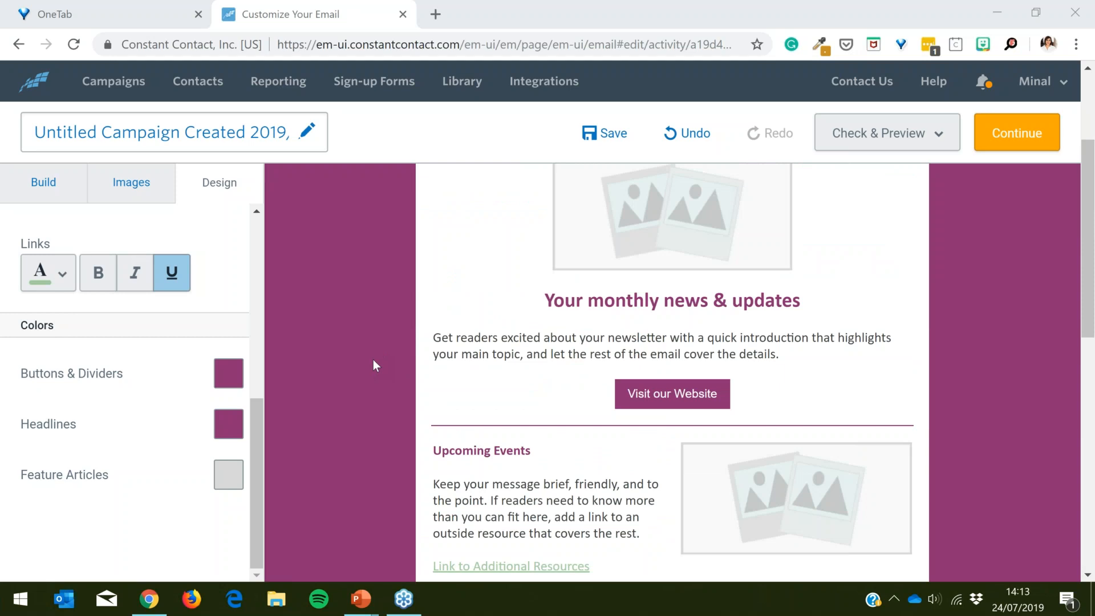
scroll(374, 363, up, 3)
scroll(374, 362, down, 9)
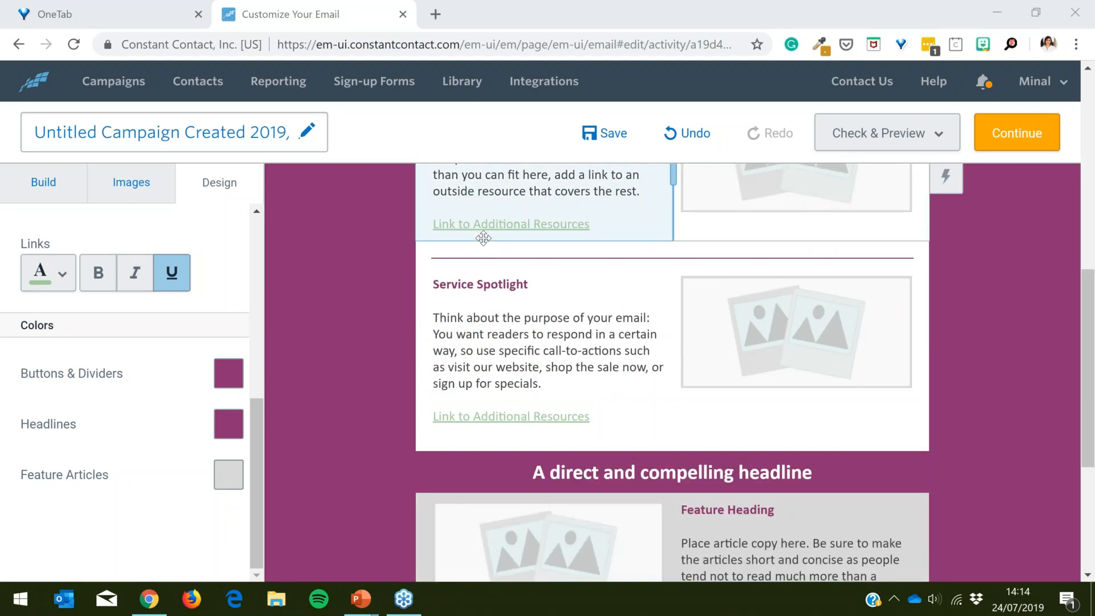
scroll(394, 398, down, 3)
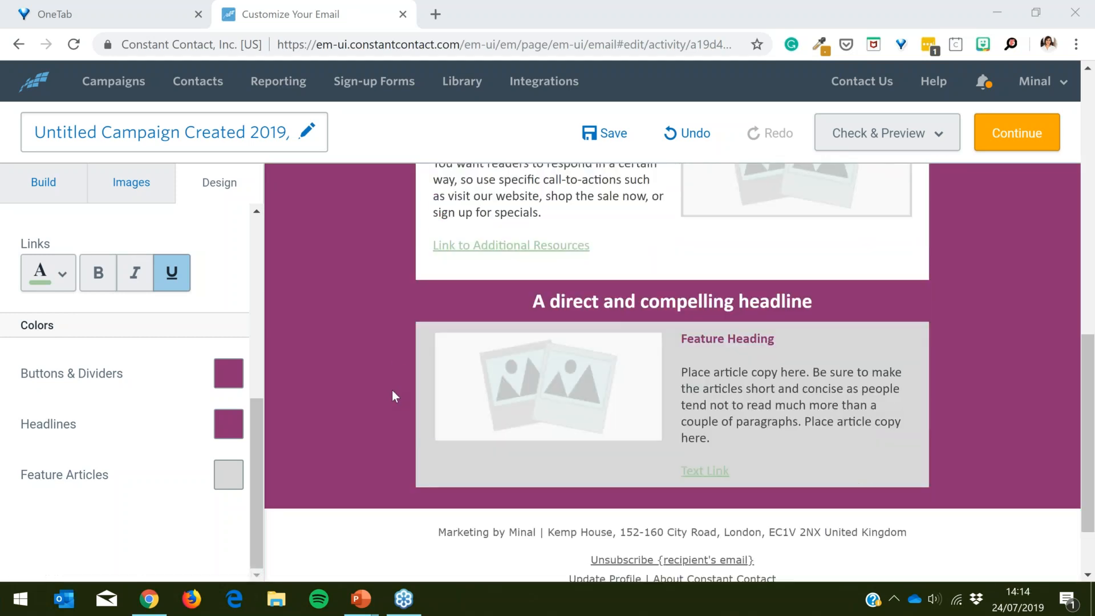
scroll(395, 365, up, 10)
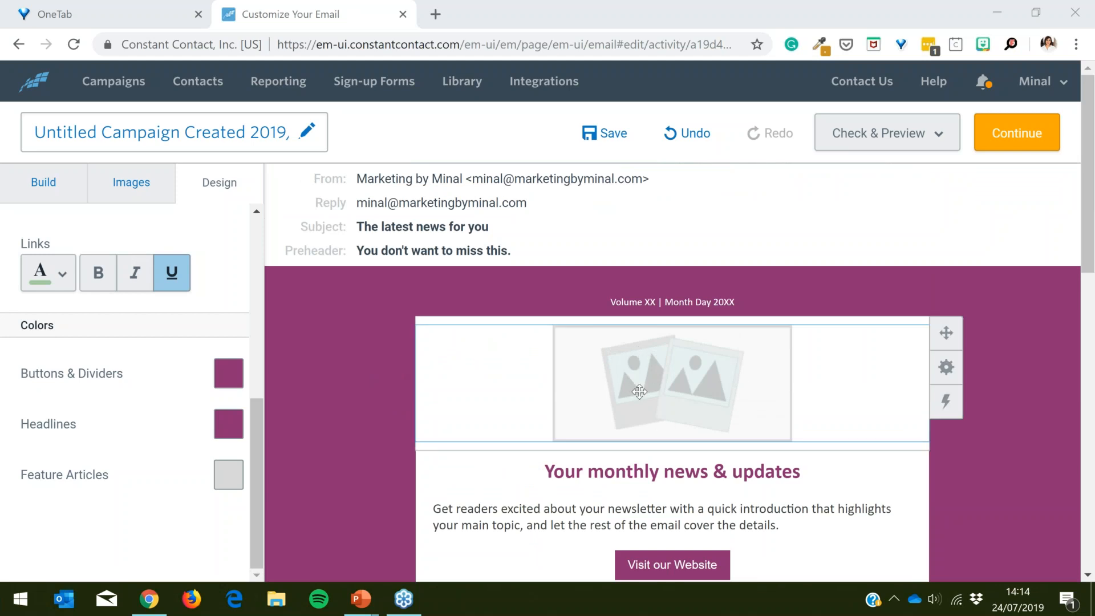
Step: Place the brand banner from the image library in the header image placeholder and enlarge it to the full newsletter width
click(145, 196)
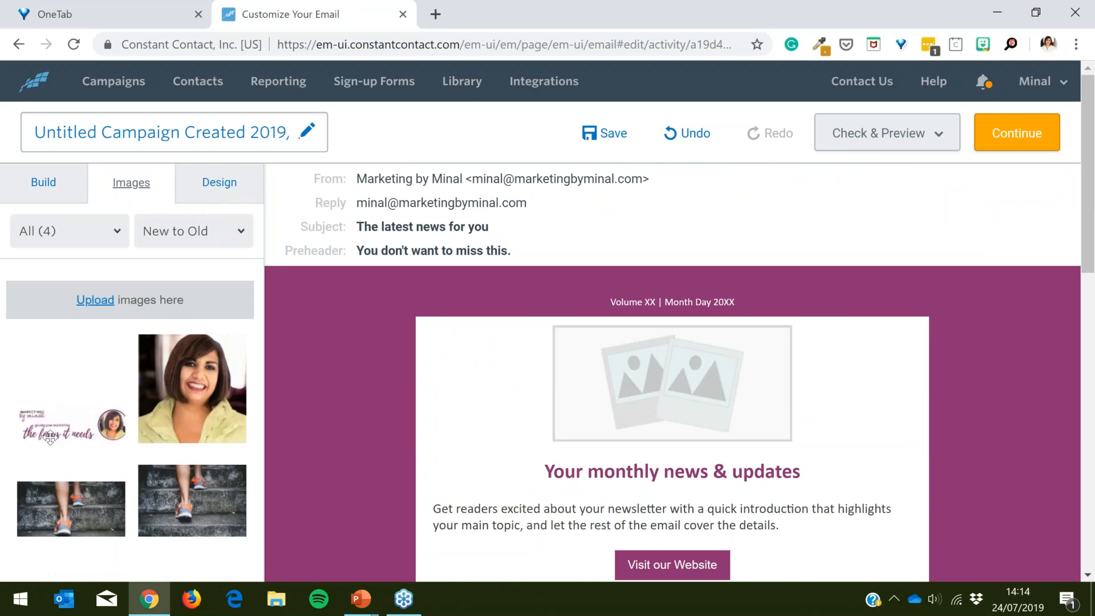
drag(50, 436, 641, 398)
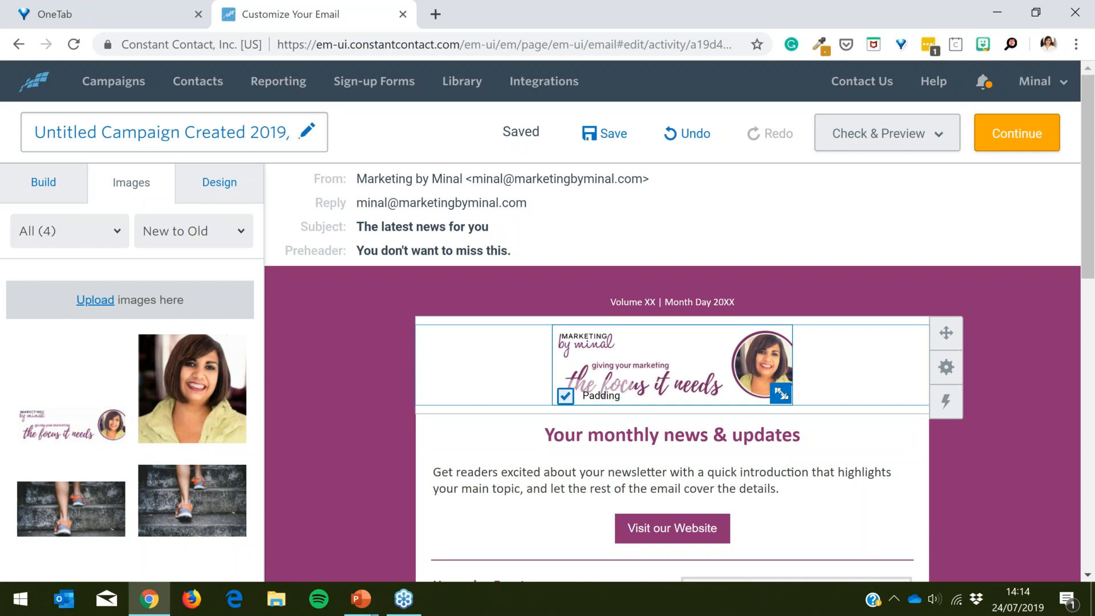
drag(781, 394, 926, 508)
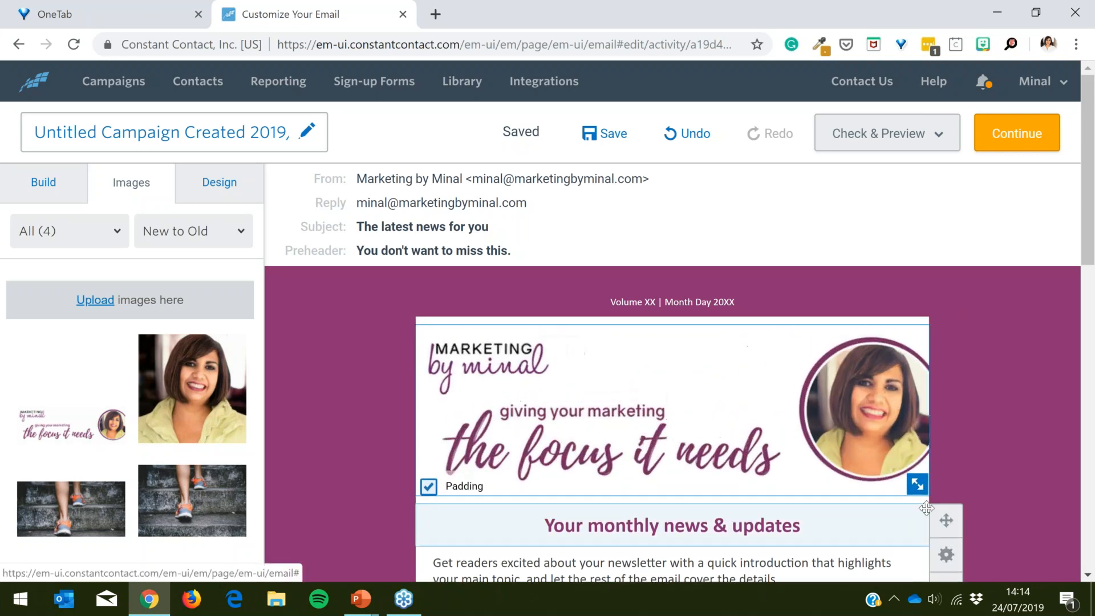
click(984, 386)
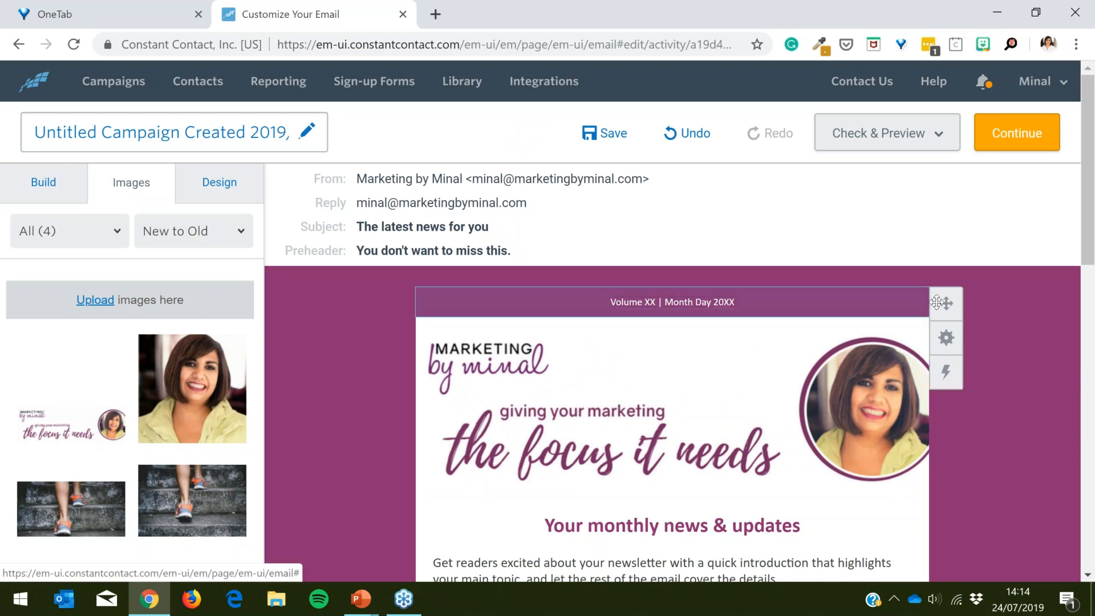
Step: Delete the volume and date row above the banner and review the whole newsletter
click(947, 339)
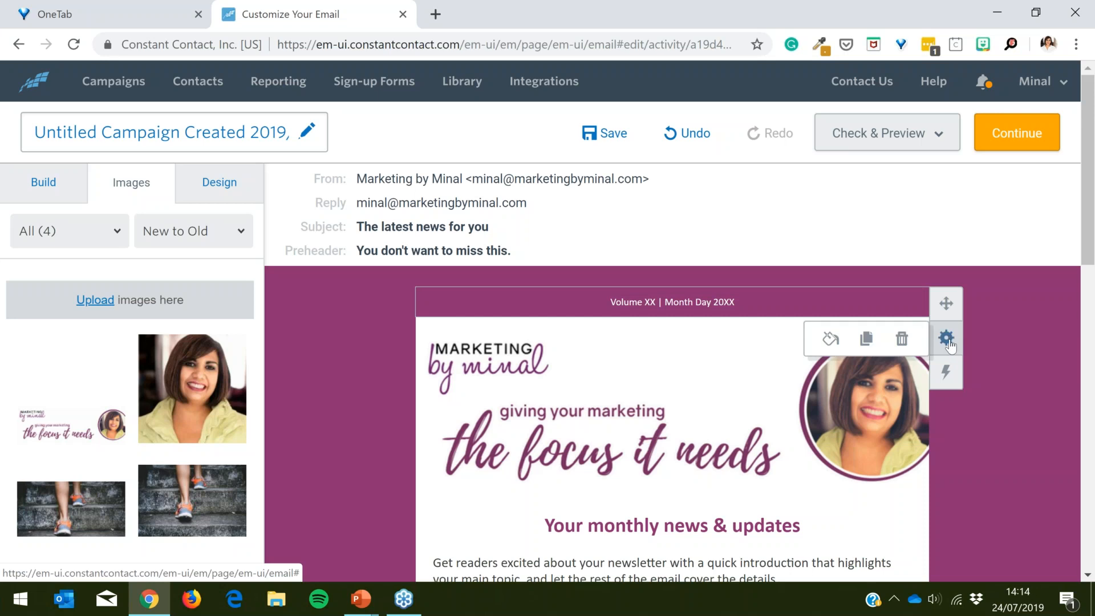
click(902, 341)
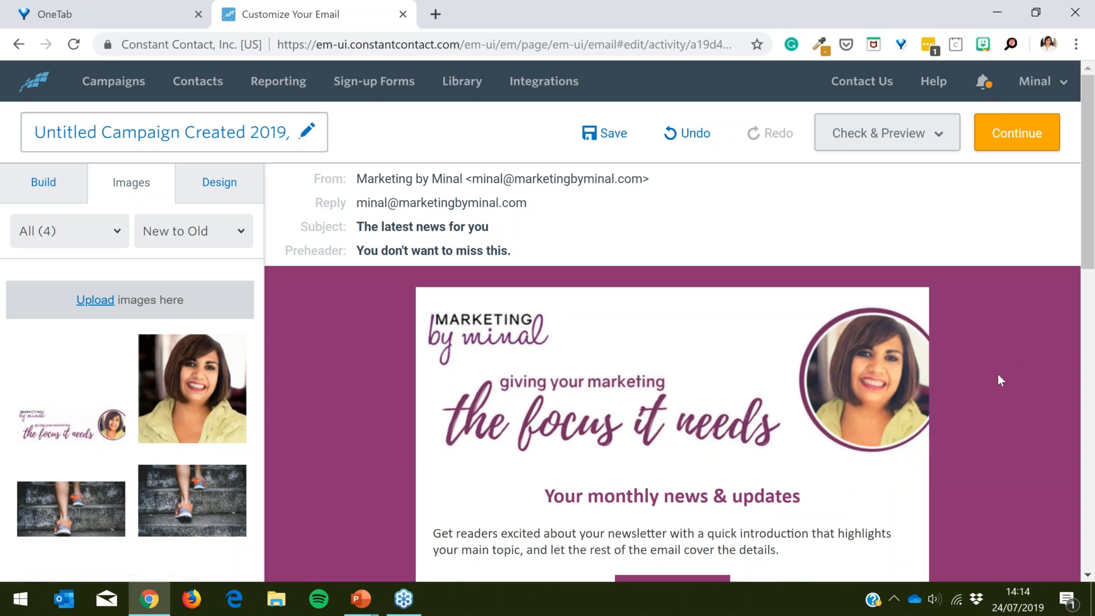
scroll(997, 375, down, 10)
scroll(991, 375, up, 6)
scroll(995, 368, up, 4)
scroll(997, 369, down, 6)
scroll(998, 369, down, 2)
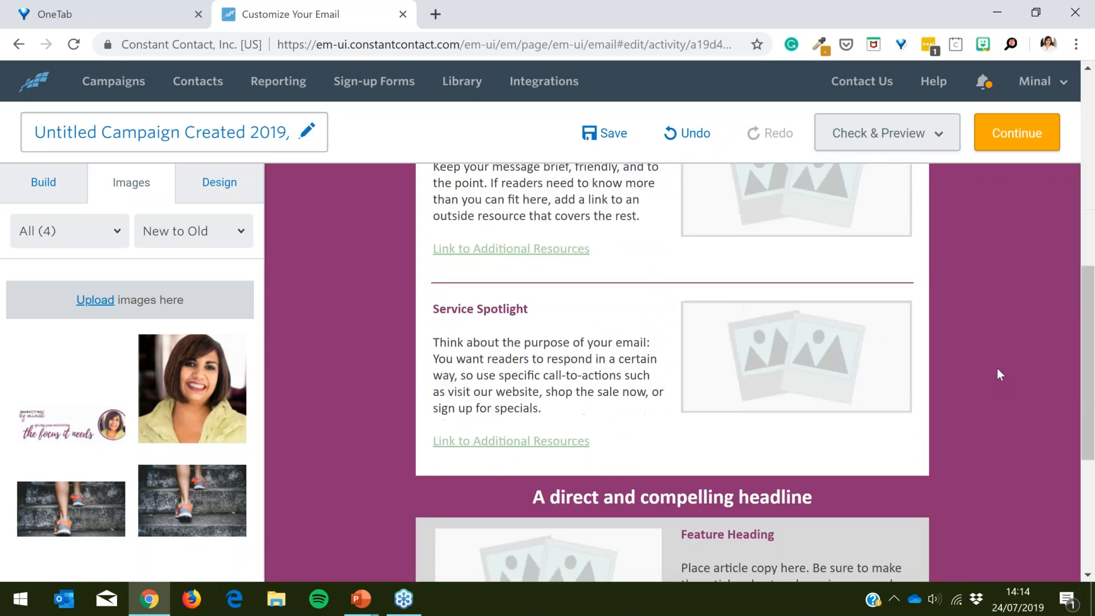
scroll(996, 369, down, 3)
scroll(996, 369, up, 12)
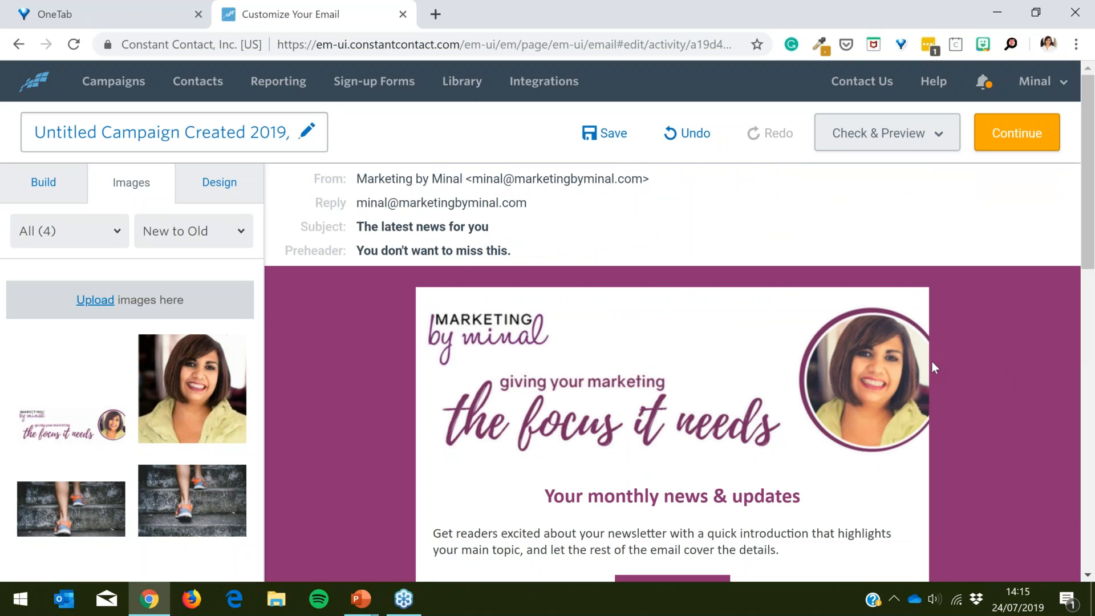
Step: Add a Social block above the banner image
click(44, 188)
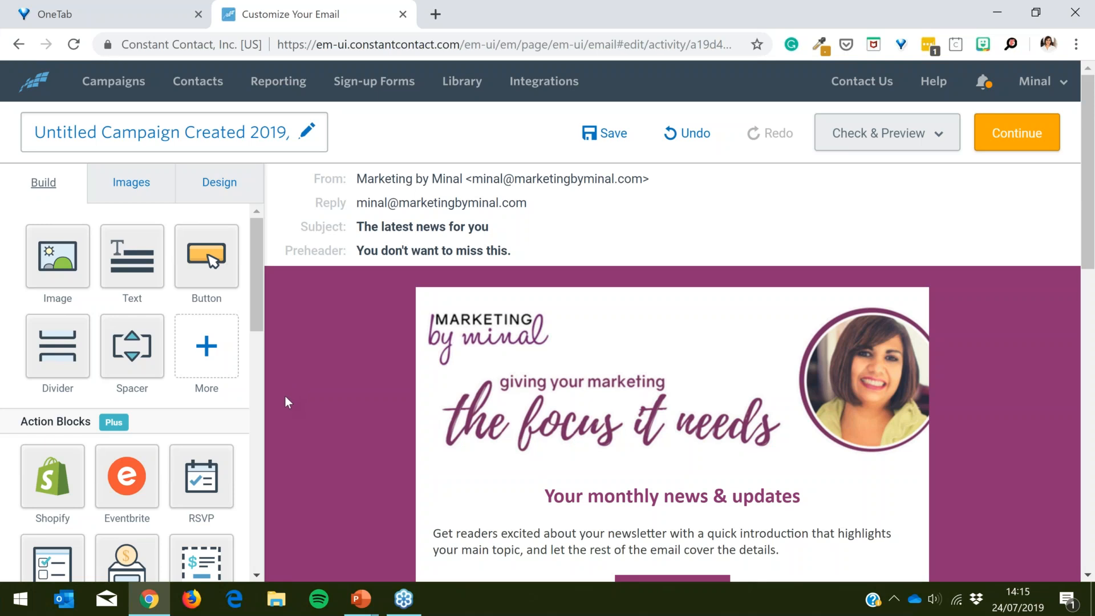
click(220, 349)
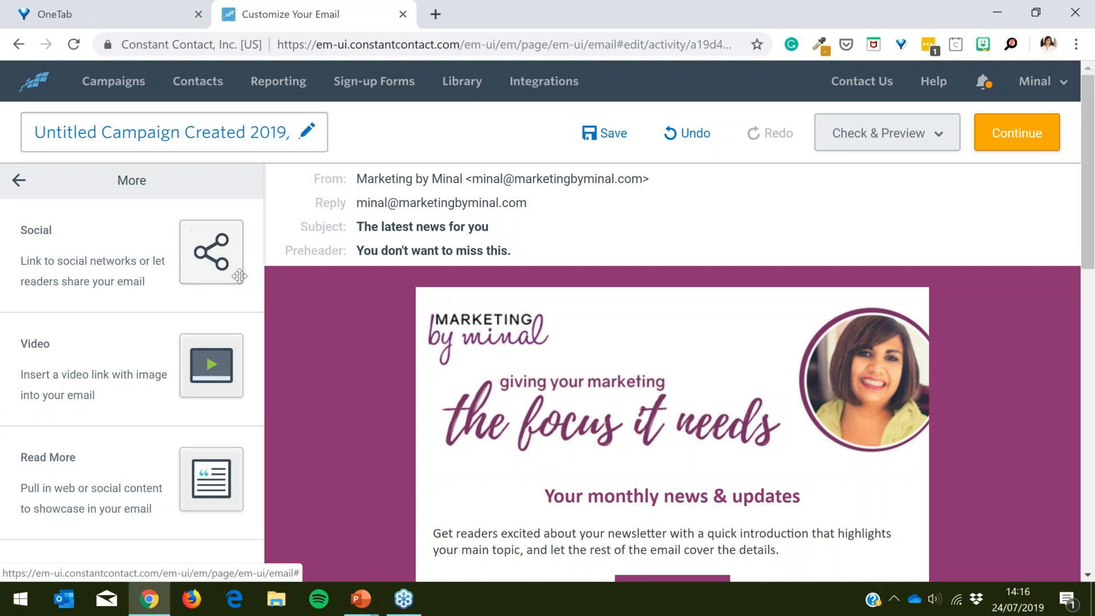
drag(214, 267, 661, 291)
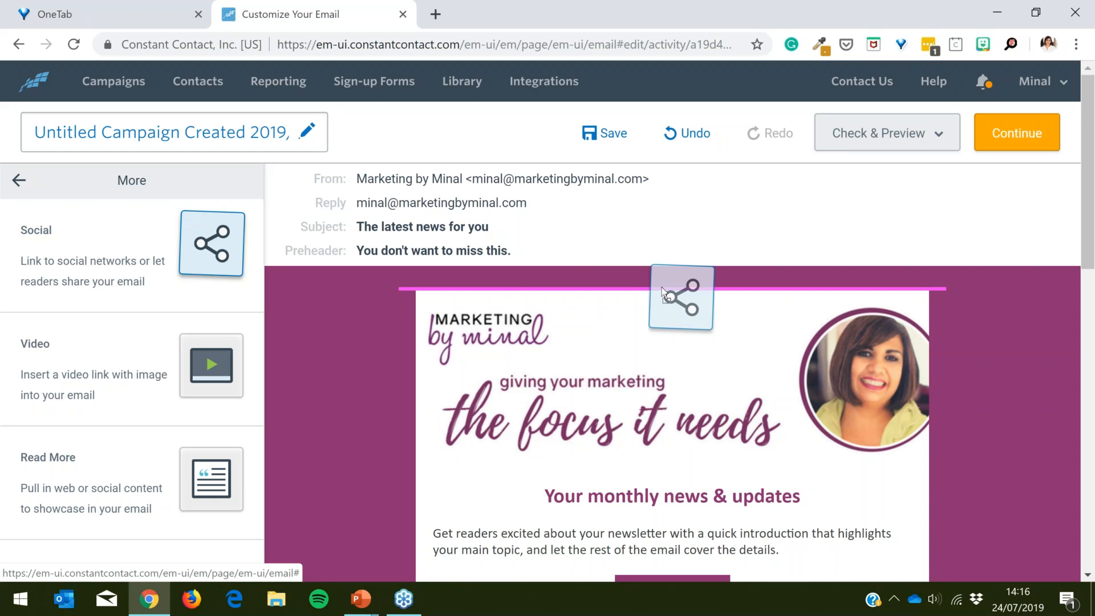
drag(662, 286, 663, 287)
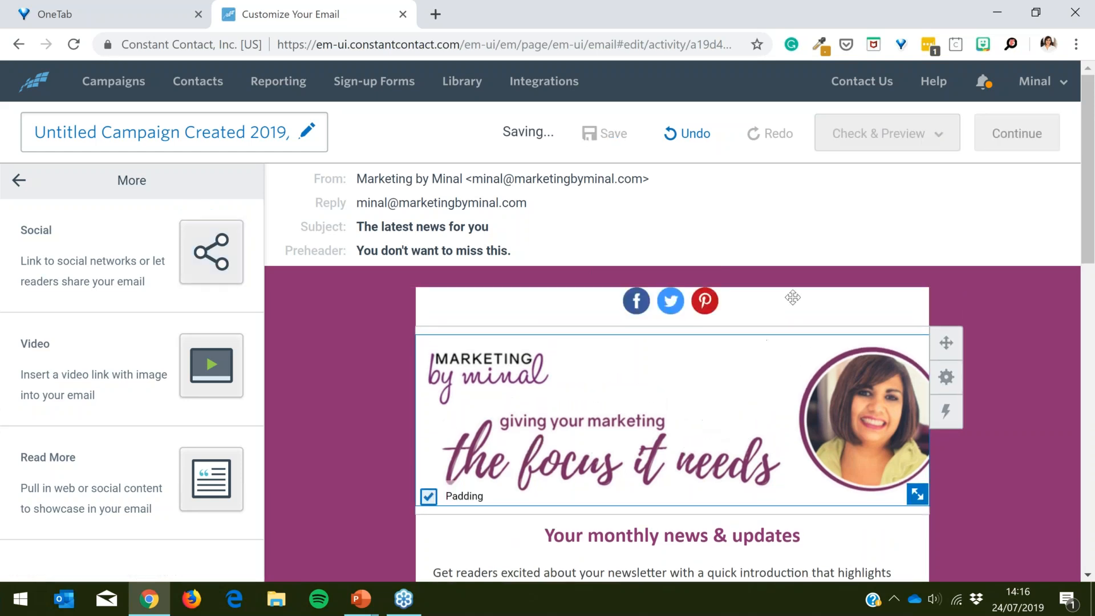
Step: Switch the social block above the banner to the option Share on your readers' pages
click(757, 307)
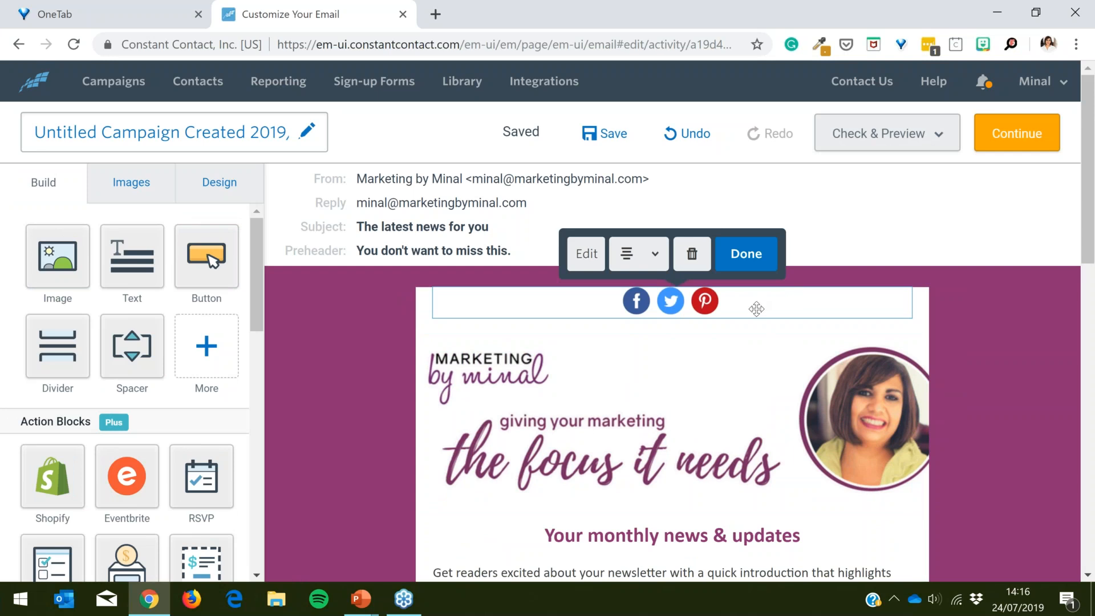
click(587, 254)
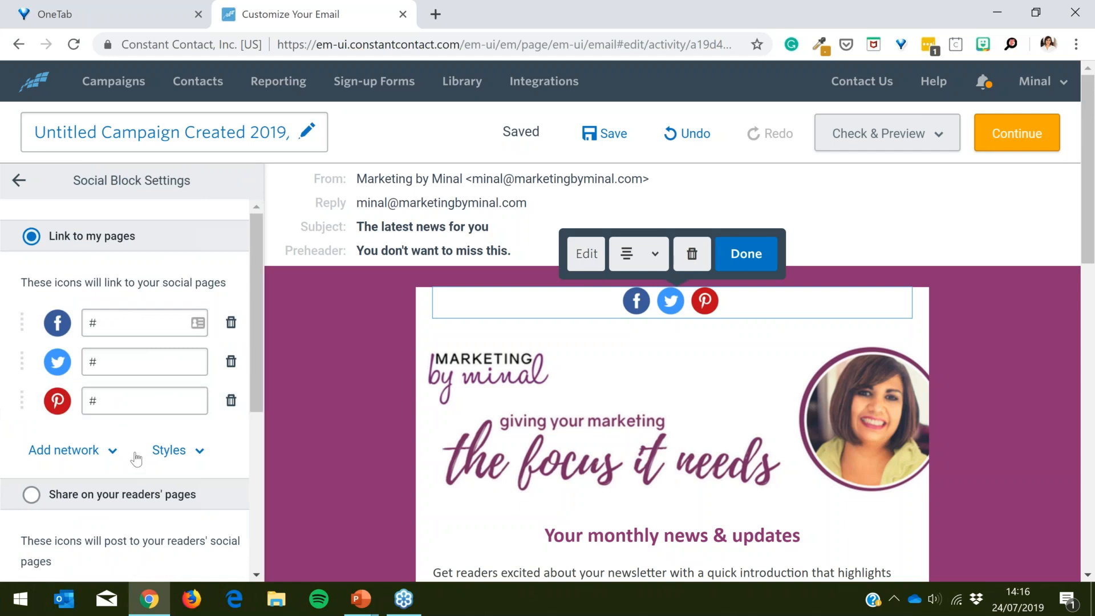
scroll(139, 456, down, 3)
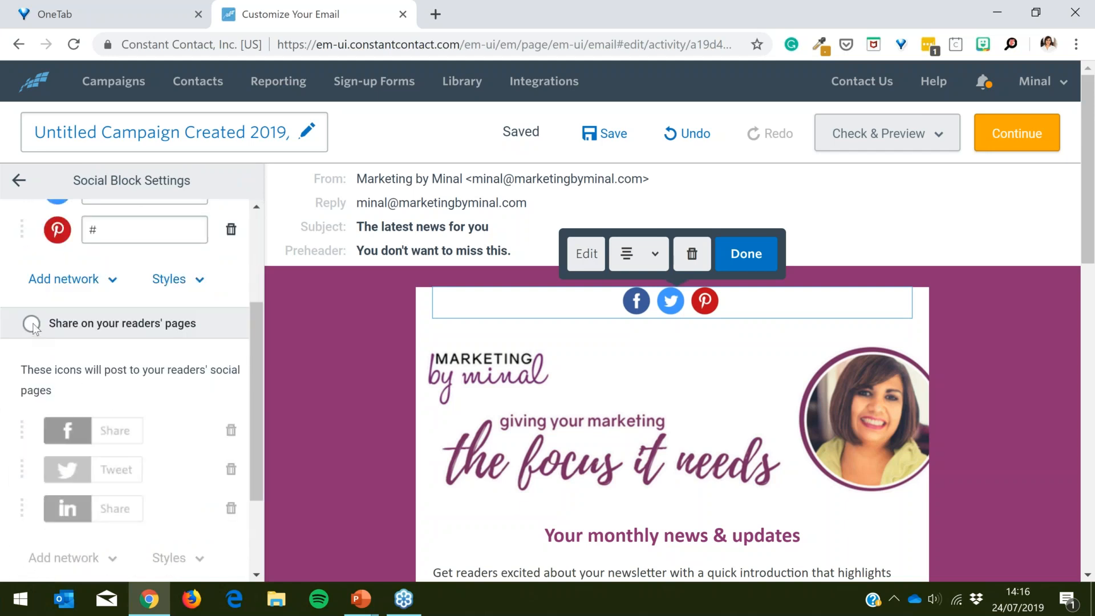
click(31, 324)
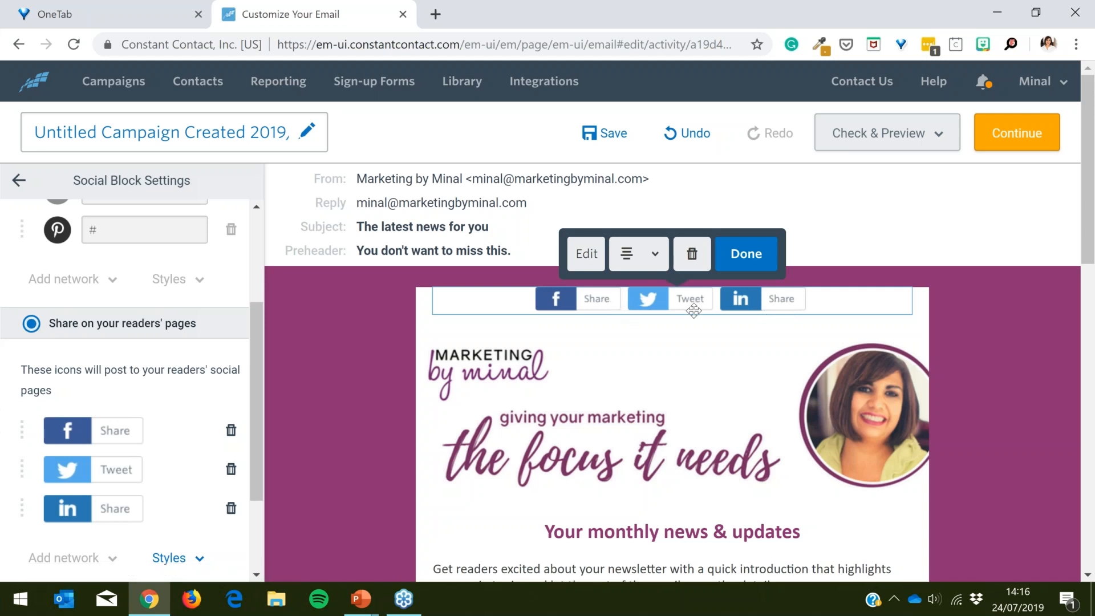
click(743, 257)
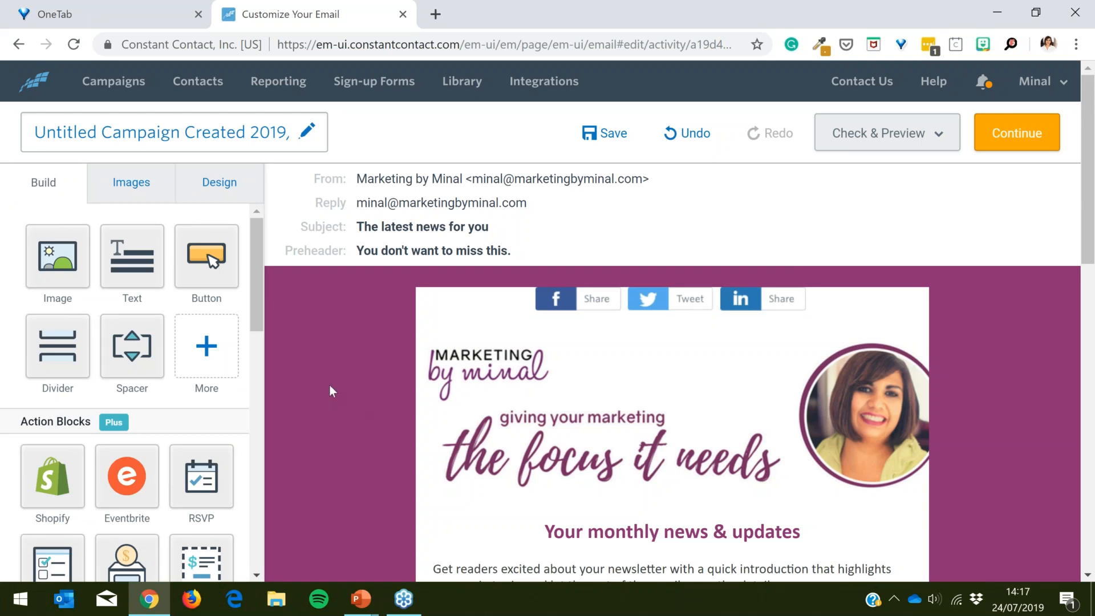
Step: Add a Text block between the social share icons and the banner, and clear its placeholder copy
click(1075, 45)
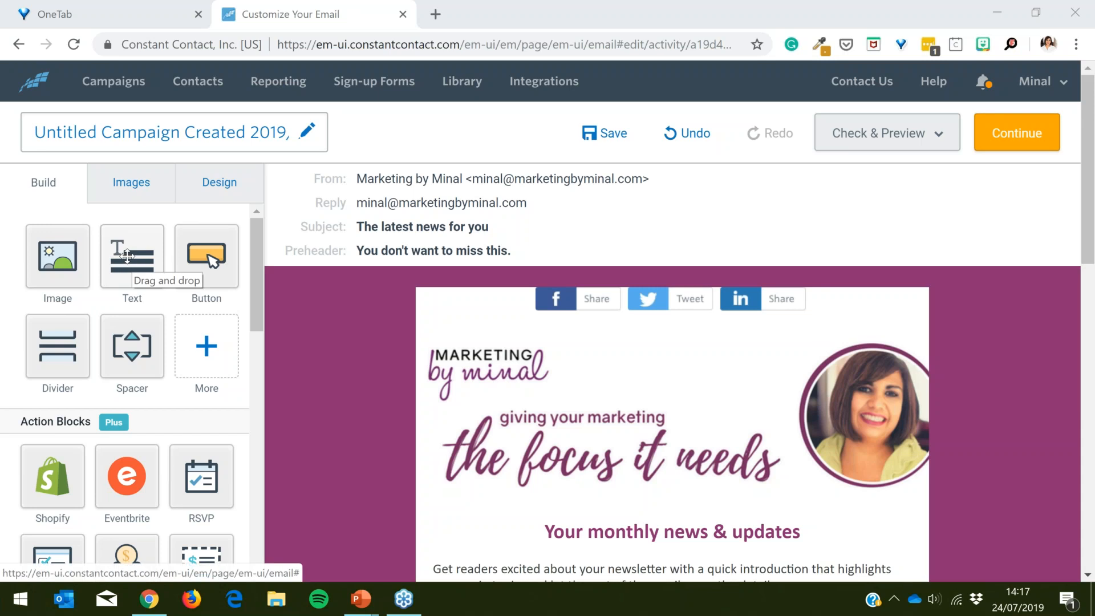
drag(127, 255, 673, 326)
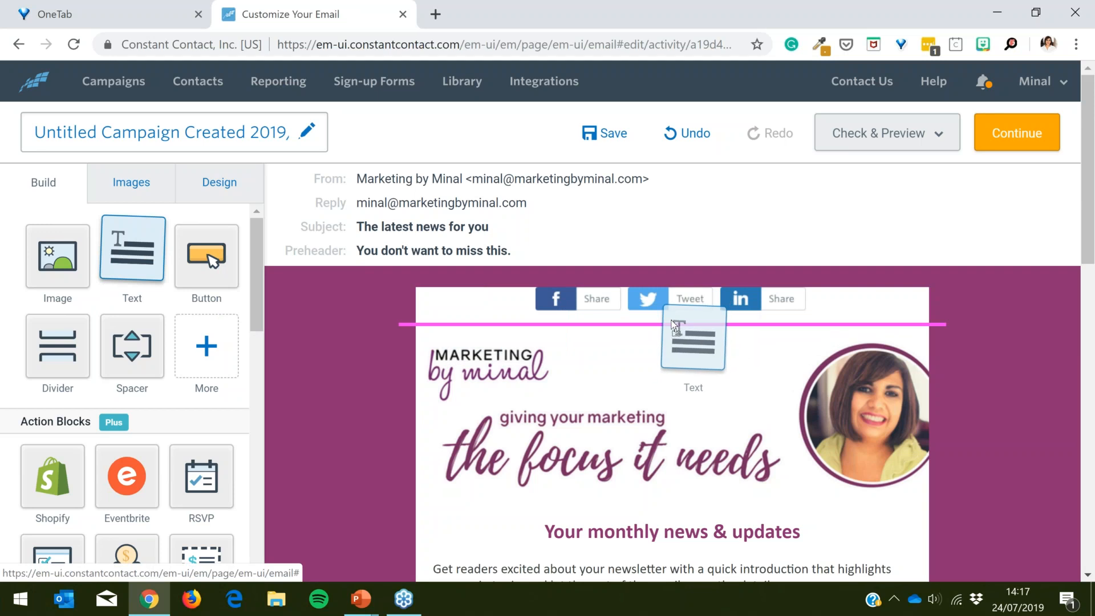
drag(673, 326, 674, 326)
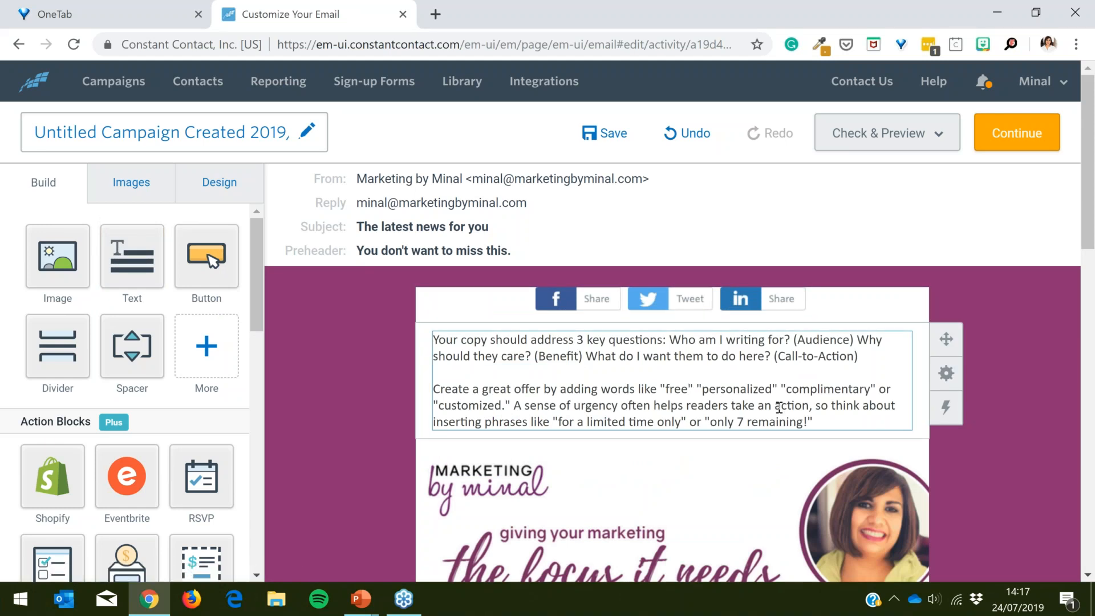
click(753, 389)
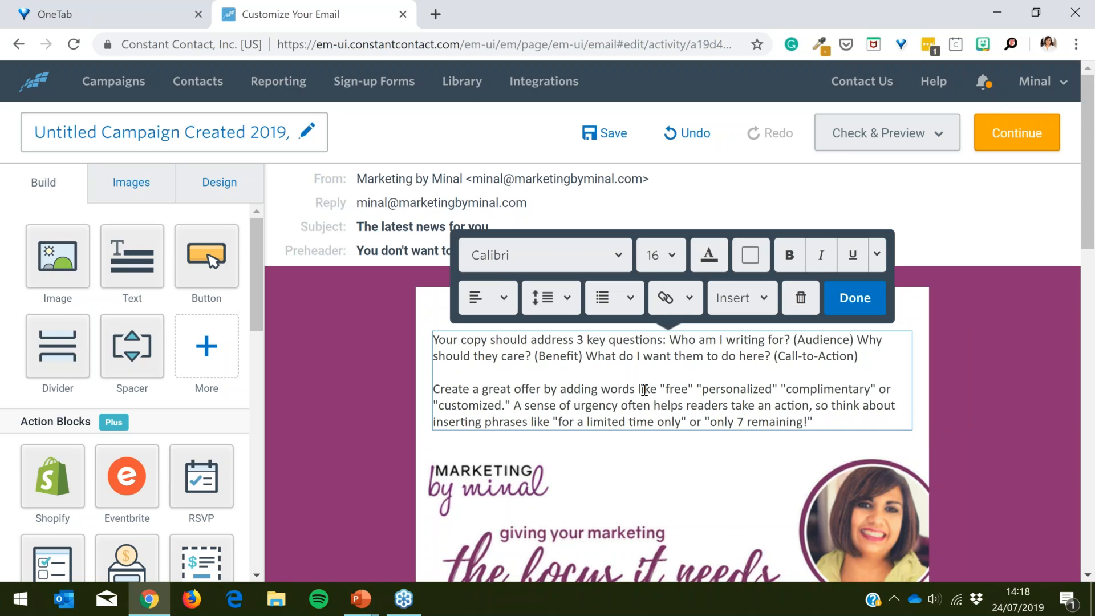
key(ctrl+a)
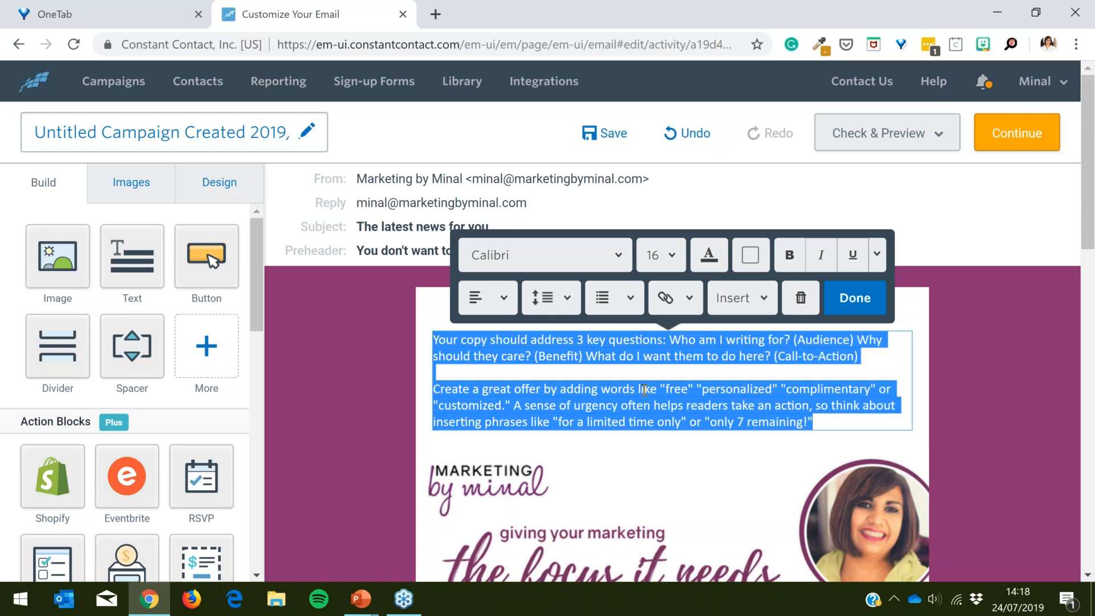
key(BackSpace)
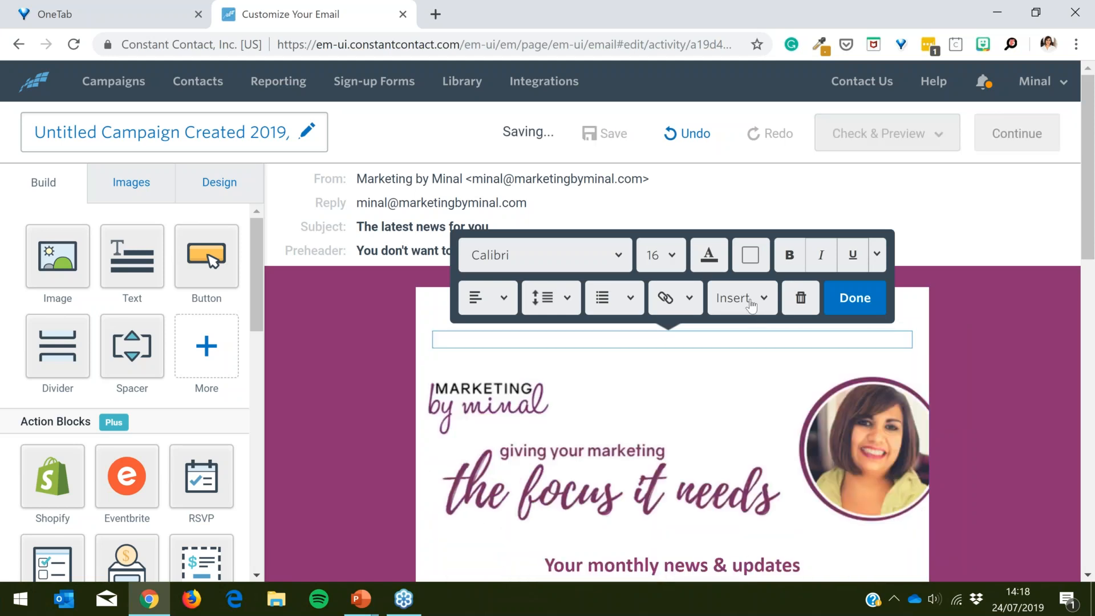
Step: Insert a View as Webpage link in the text block above the banner, keeping its default display text, and centre it
click(747, 300)
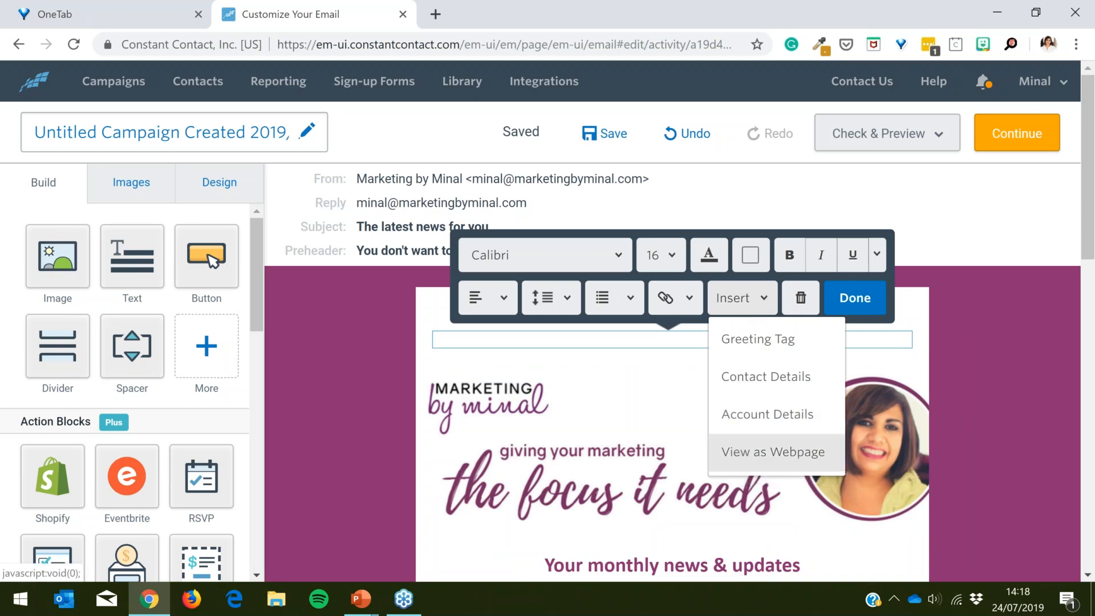
click(773, 452)
drag(434, 334, 308, 334)
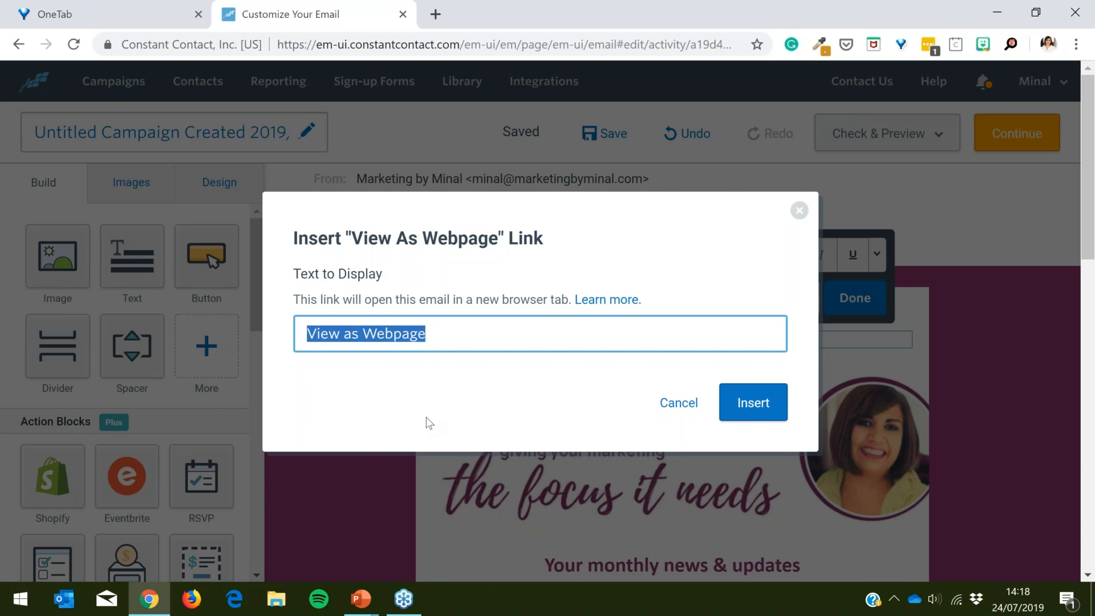
click(751, 409)
click(475, 305)
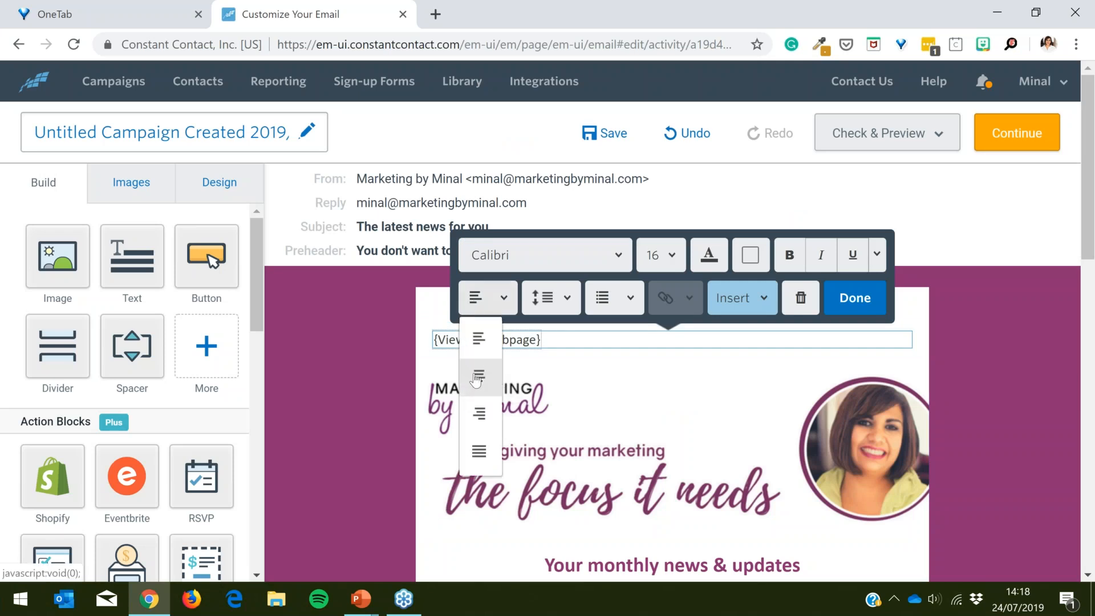
click(478, 377)
click(858, 303)
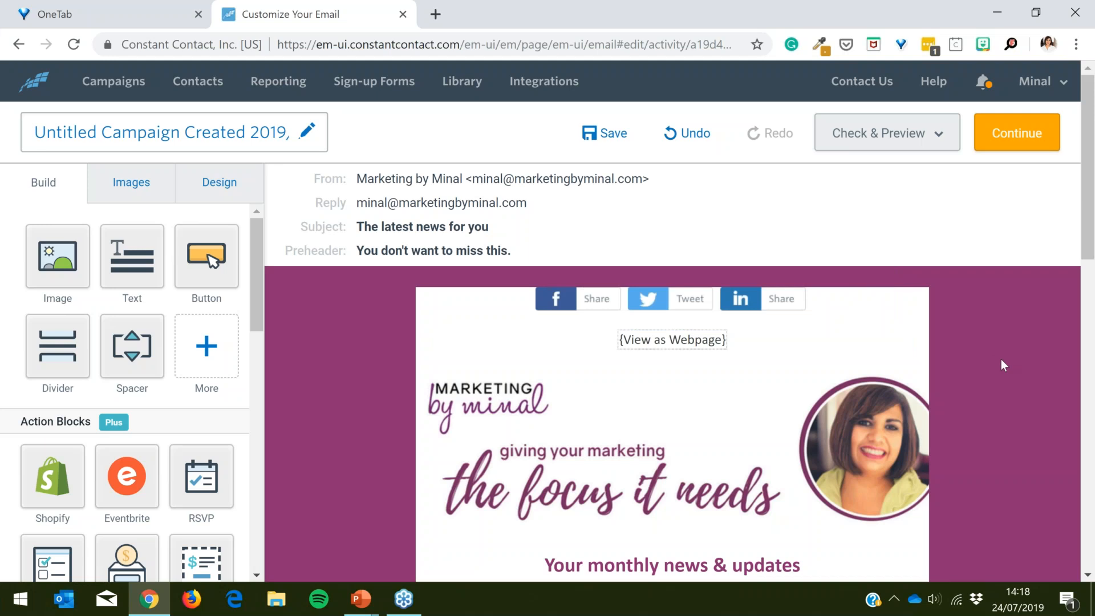
Step: Recolour the Visit our Website button with the custom bright green #22DE1F
scroll(1003, 365, down, 5)
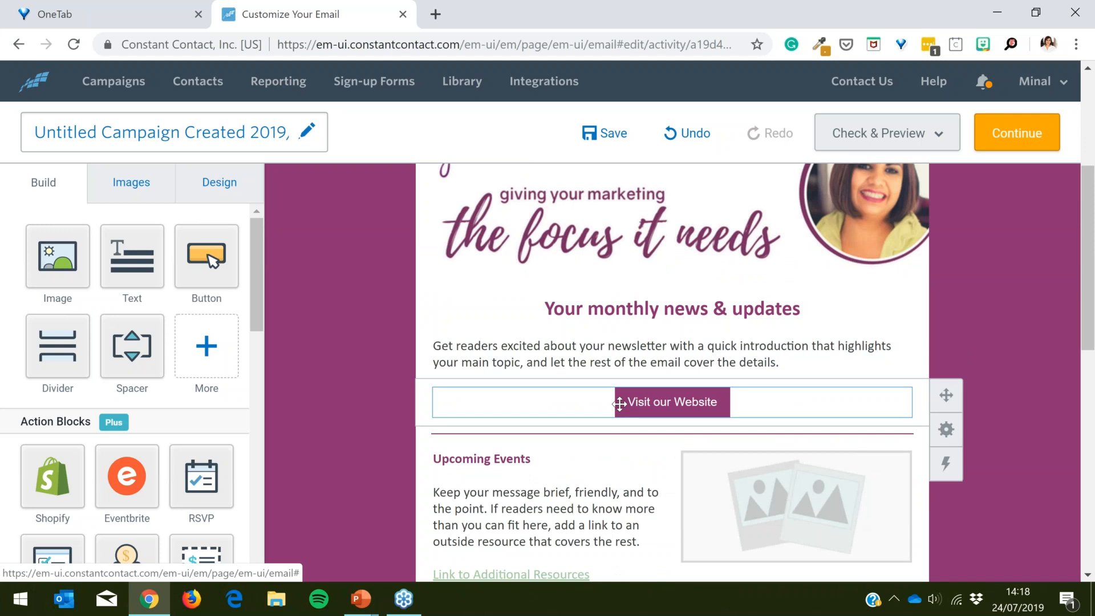
click(619, 403)
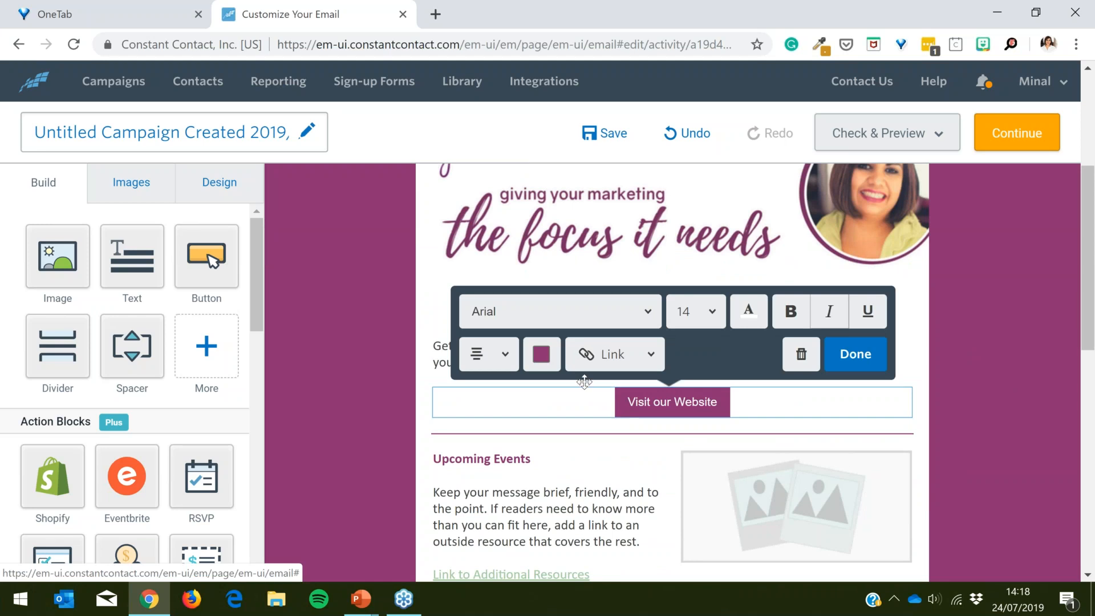
click(539, 359)
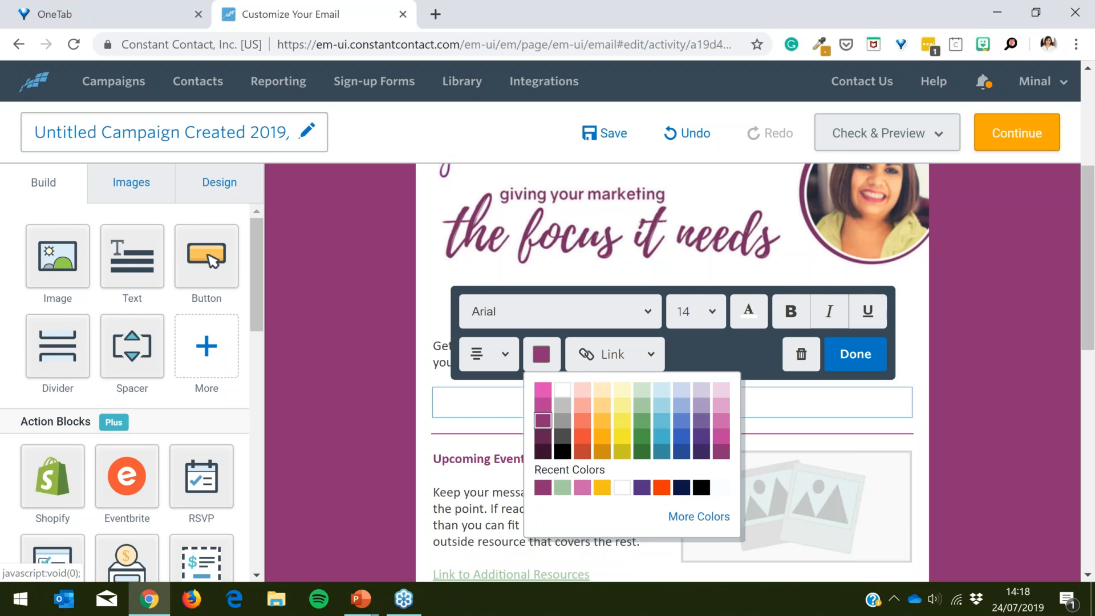
click(562, 487)
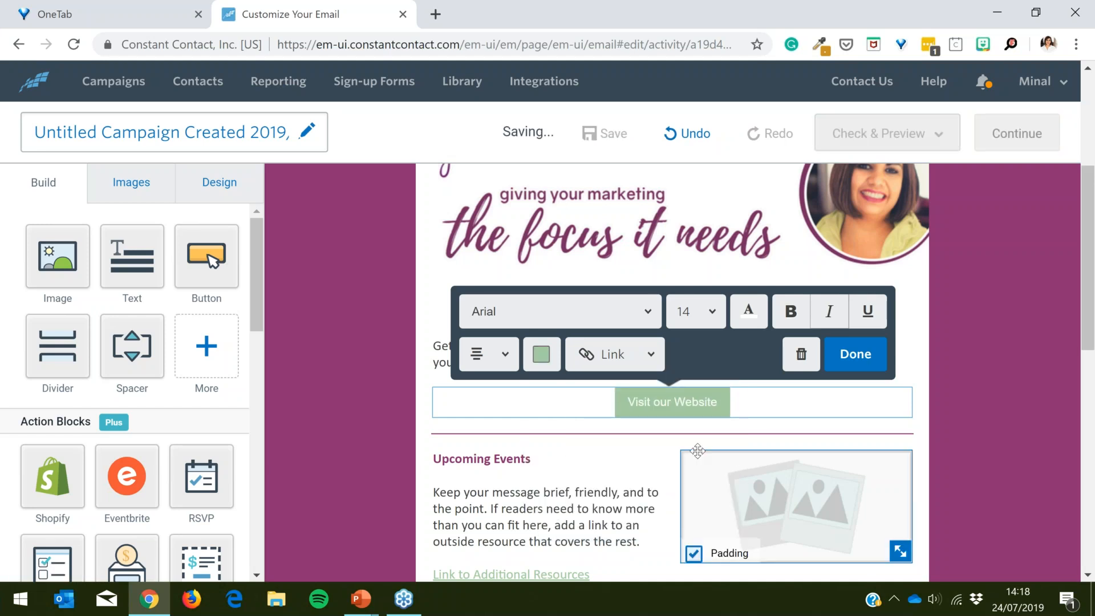
click(541, 354)
click(691, 516)
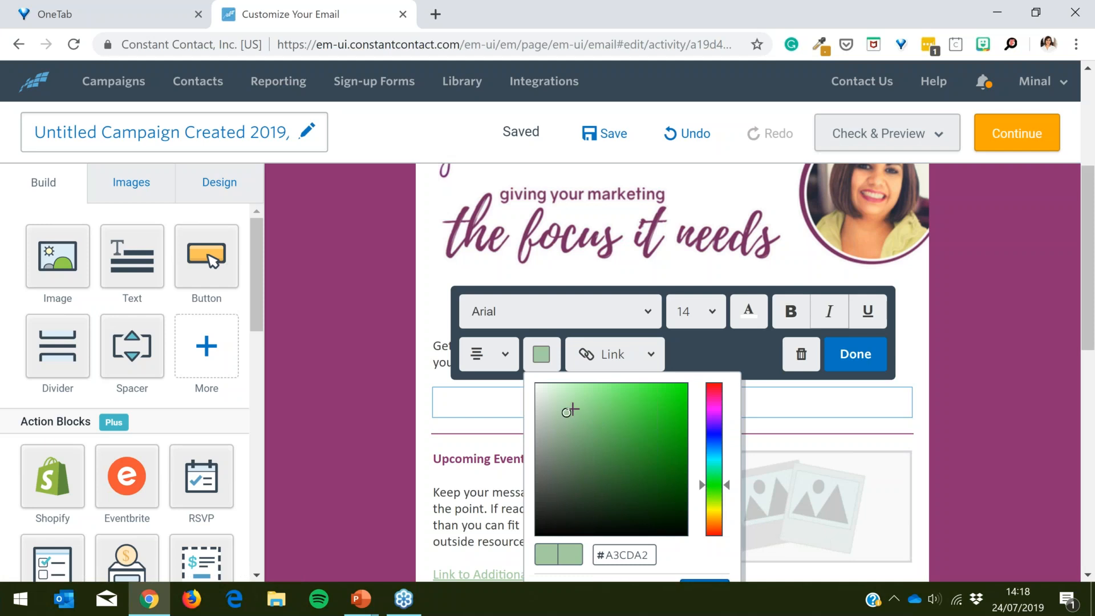
mouse_move(567, 411)
mouse_down()
mouse_move(599, 411)
mouse_move(630, 437)
mouse_move(641, 406)
mouse_move(663, 404)
mouse_move(665, 421)
mouse_move(649, 413)
mouse_move(666, 422)
mouse_move(667, 403)
mouse_up()
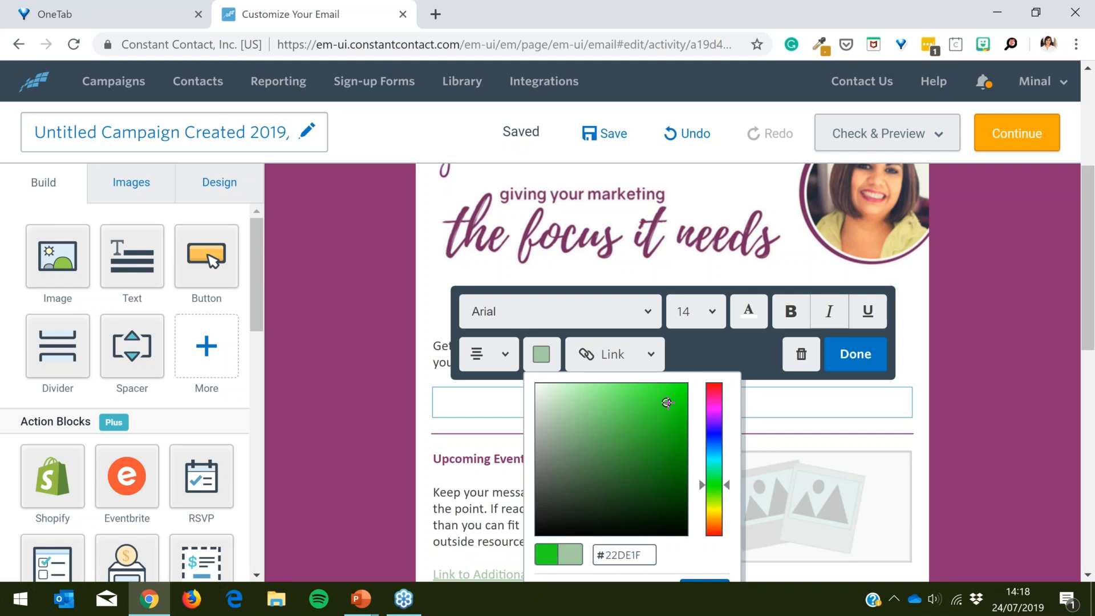
scroll(700, 507, down, 2)
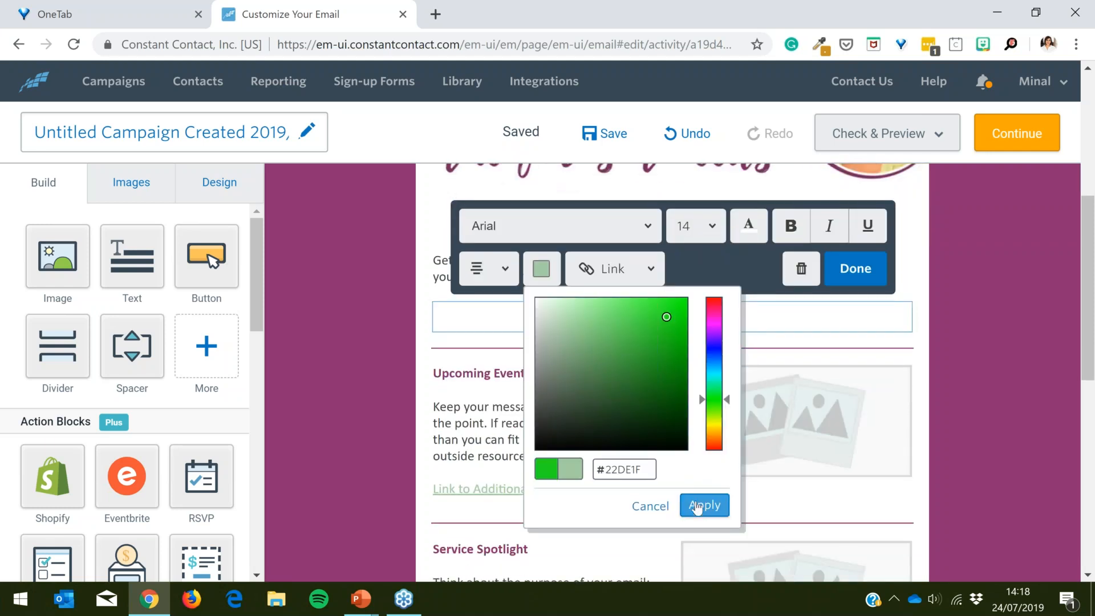
click(705, 506)
scroll(655, 399, up, 2)
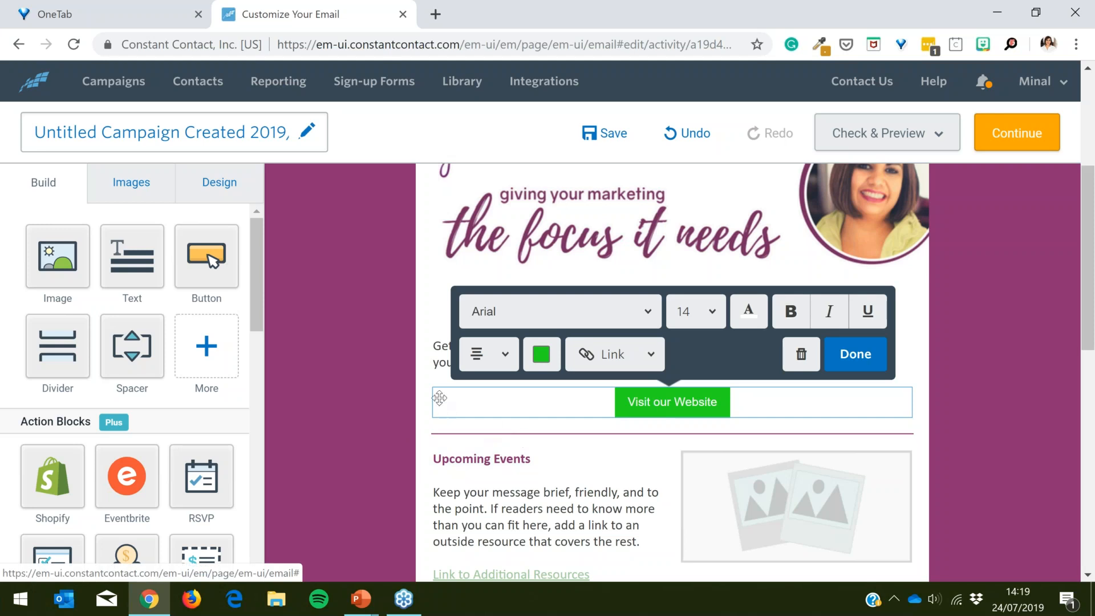
Step: Set the Visit our Website button's text size to 16
click(655, 400)
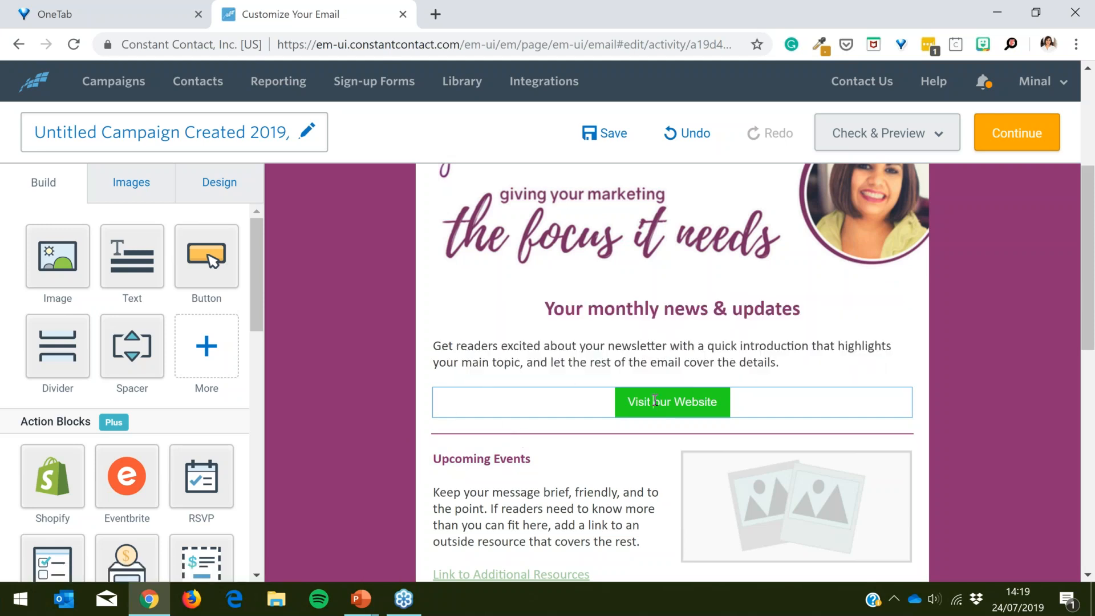
click(695, 312)
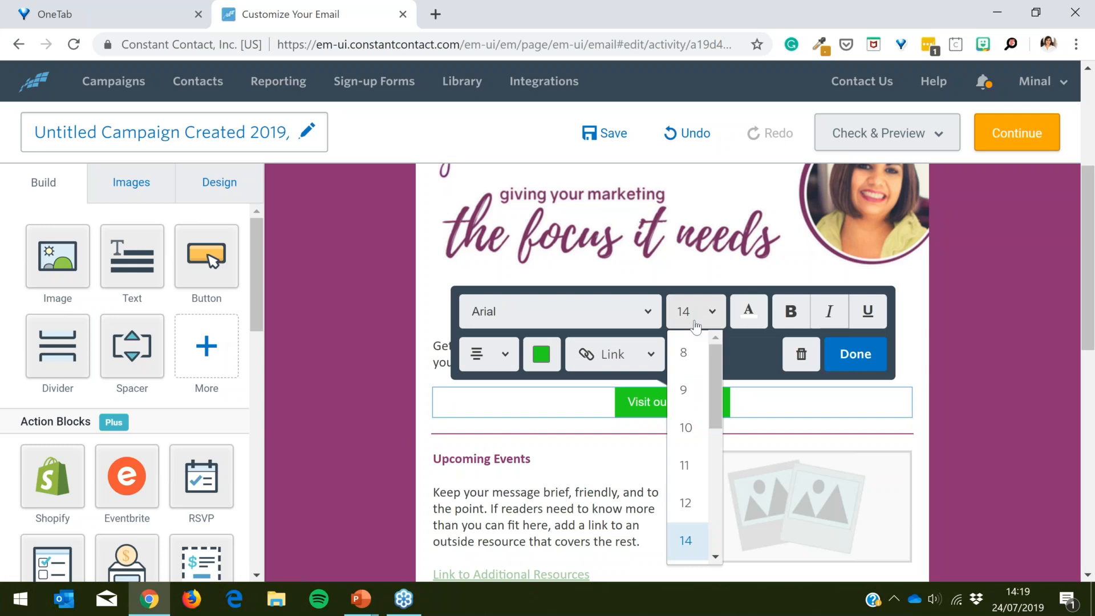
scroll(678, 473, down, 2)
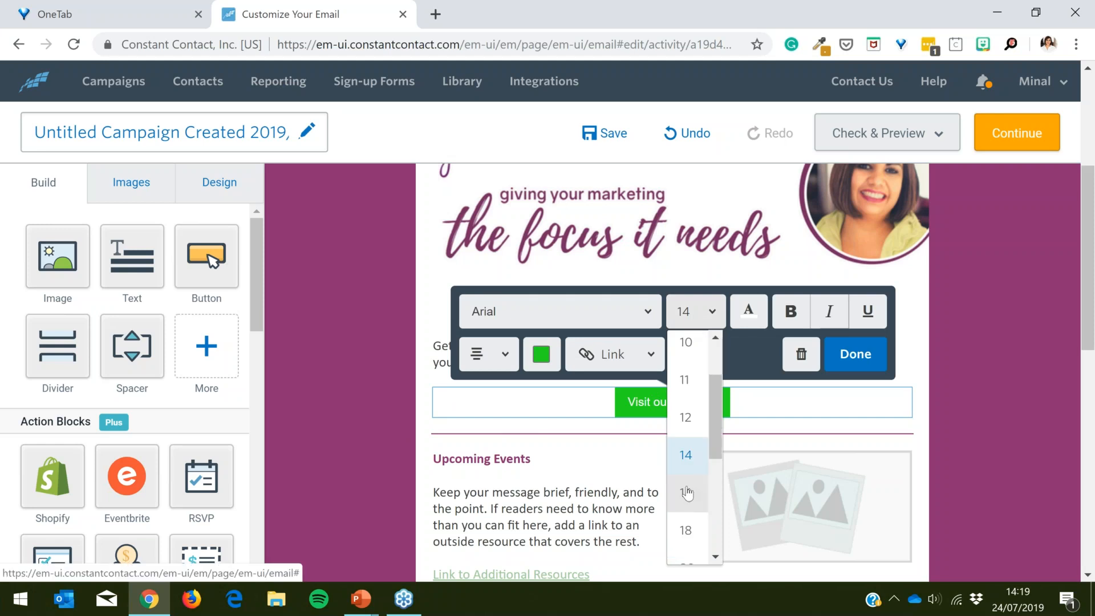
click(688, 493)
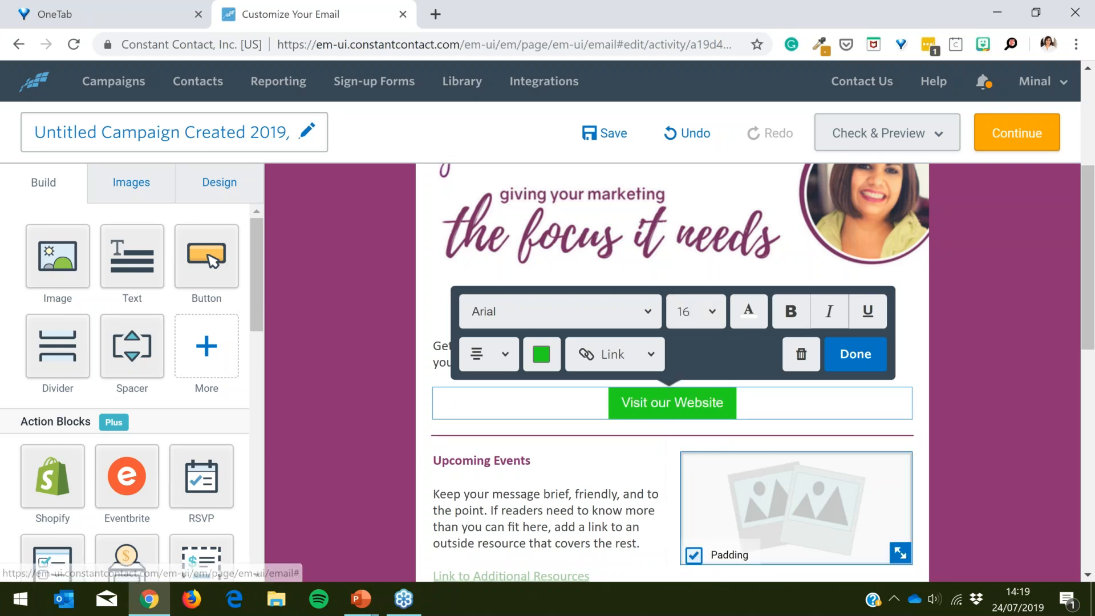
Step: Change the Visit our Website button's font to Calibri, finish editing it and dismiss the font notice
click(619, 313)
scroll(539, 444, down, 3)
scroll(539, 444, down, 8)
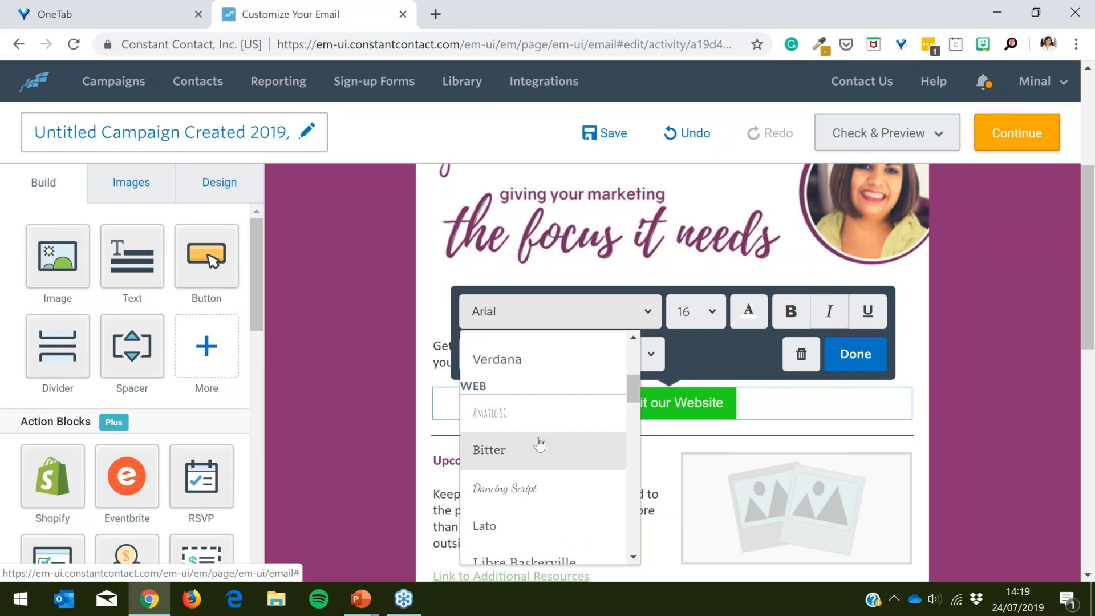
scroll(541, 438, down, 3)
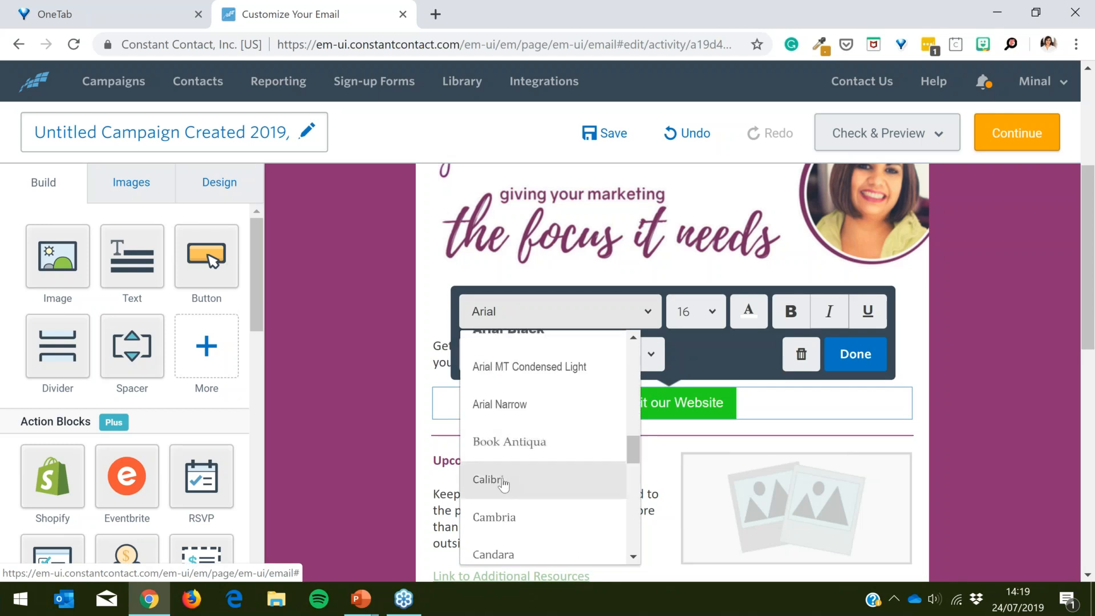
click(502, 480)
click(855, 353)
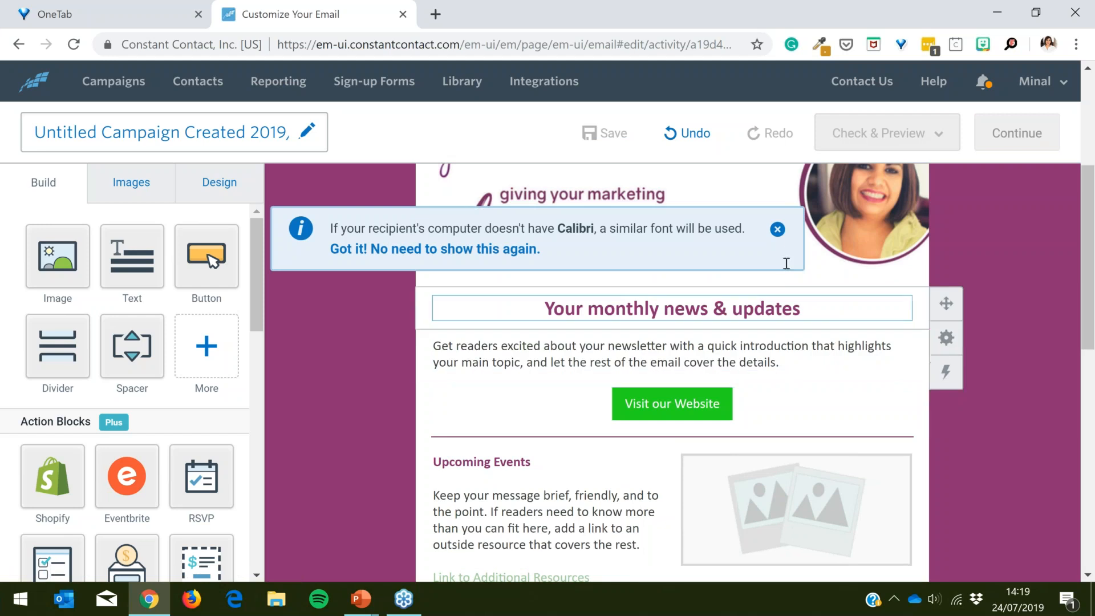
click(777, 229)
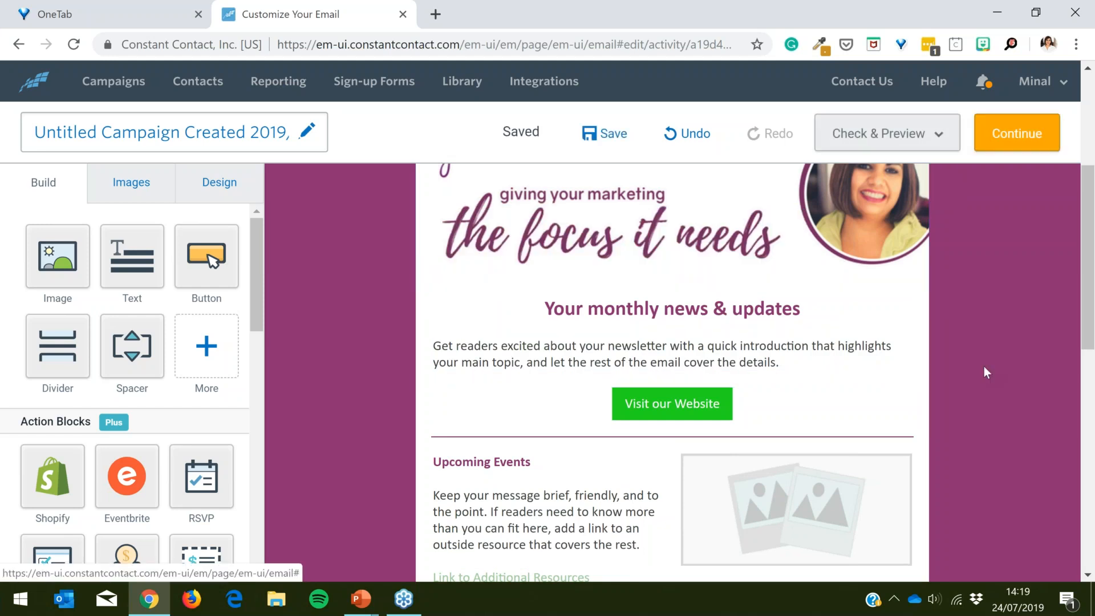
Step: Review the newsletter's article sections, feature block and footer below the website button
scroll(973, 363, down, 10)
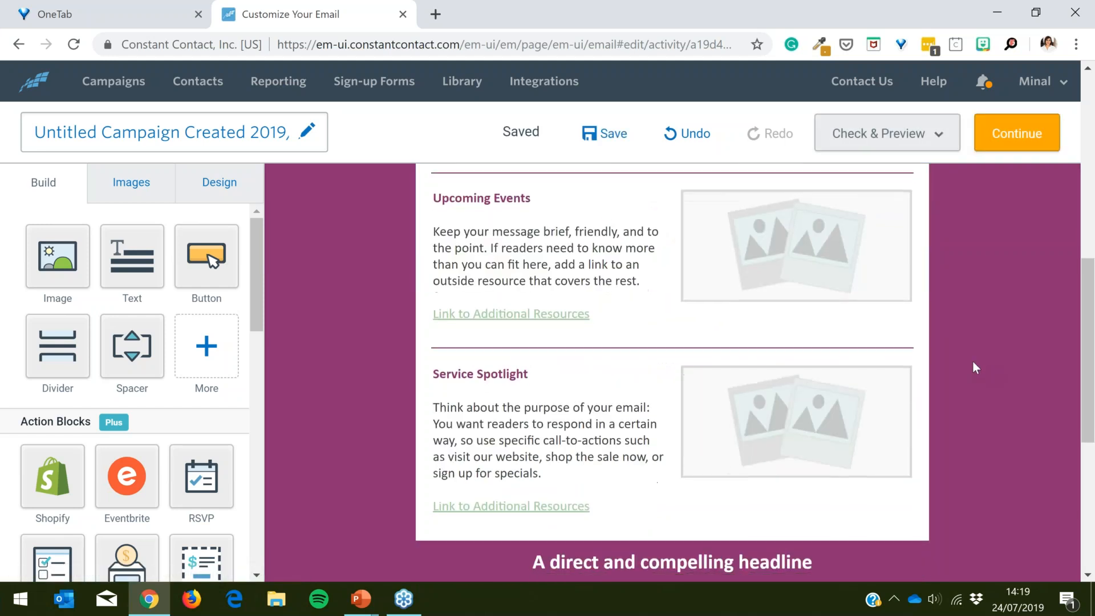
scroll(973, 361, down, 1)
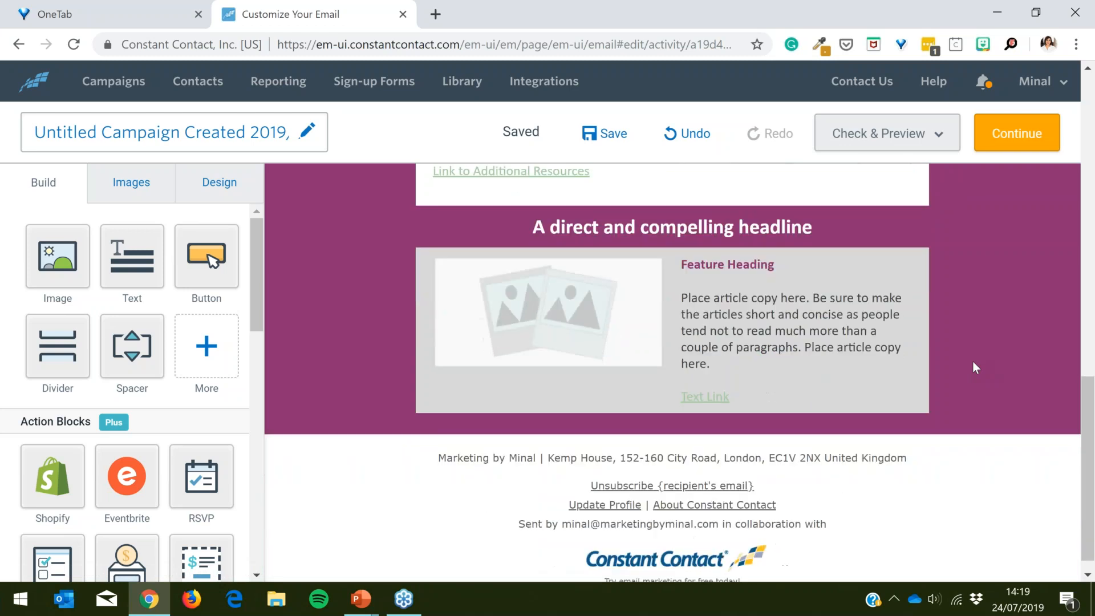
scroll(973, 361, up, 10)
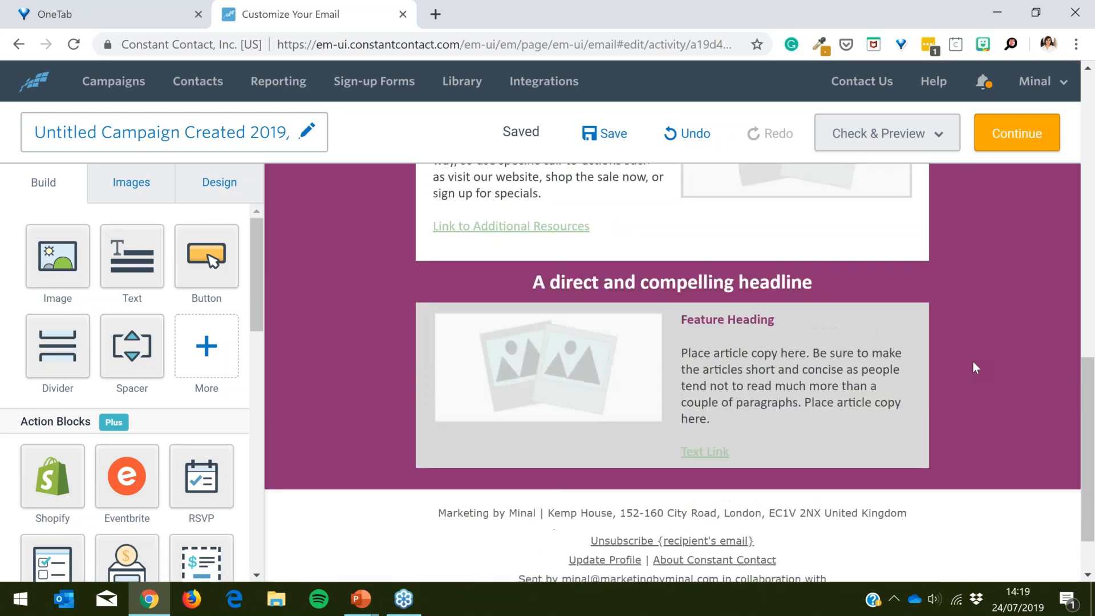
scroll(973, 361, down, 7)
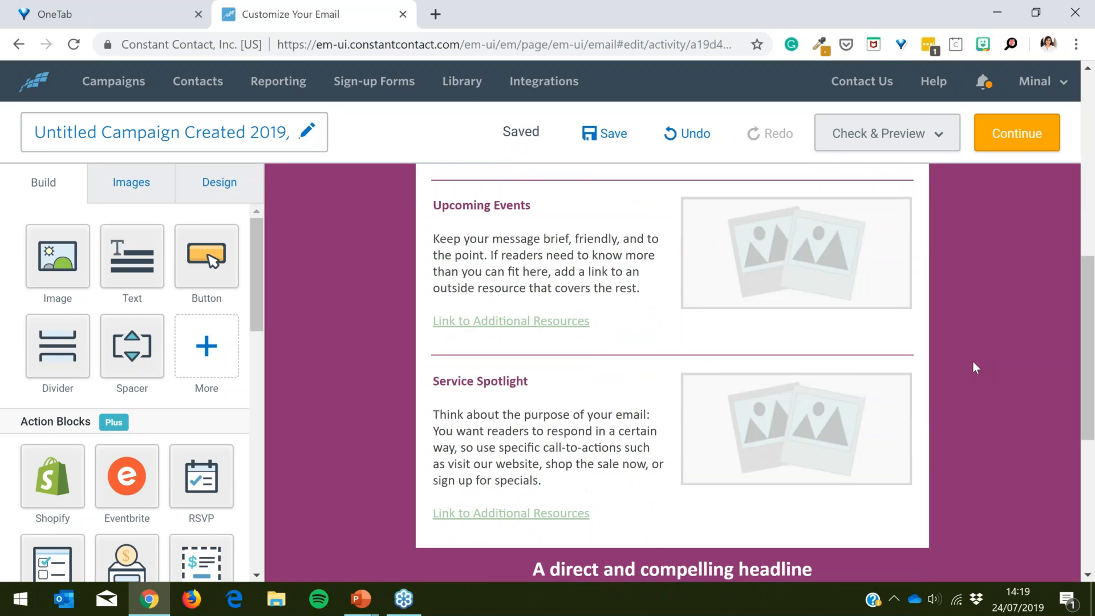
scroll(974, 362, down, 2)
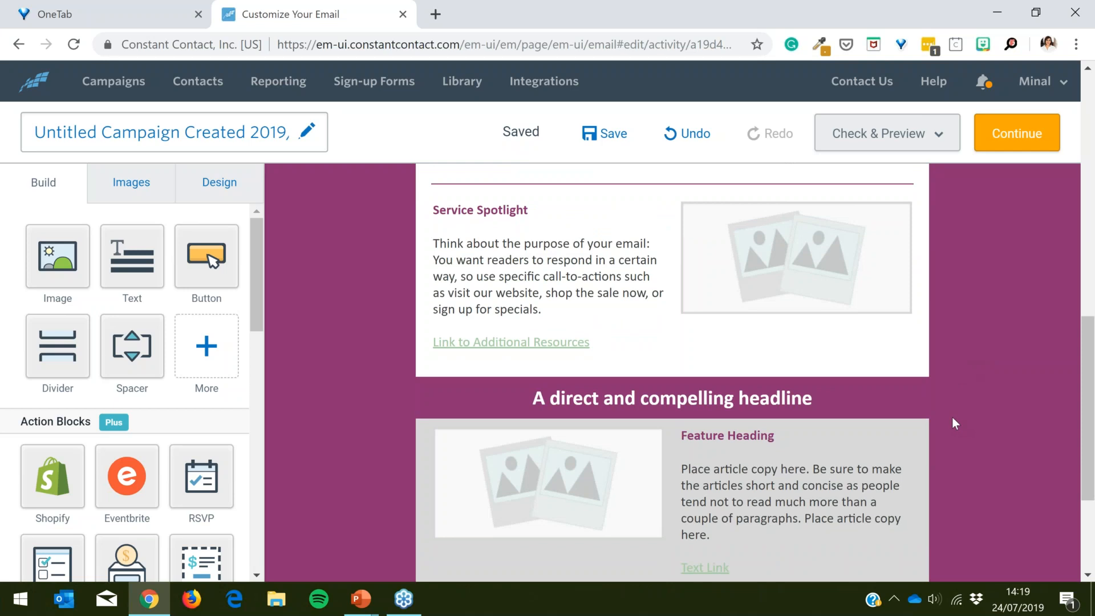
scroll(953, 423, down, 3)
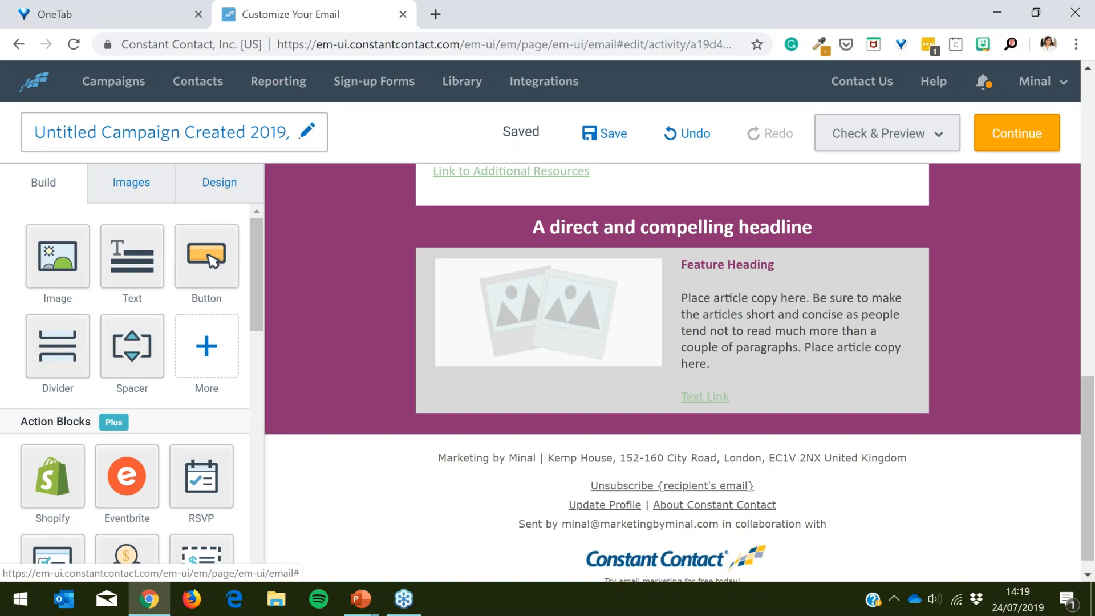
click(201, 368)
drag(213, 248, 623, 415)
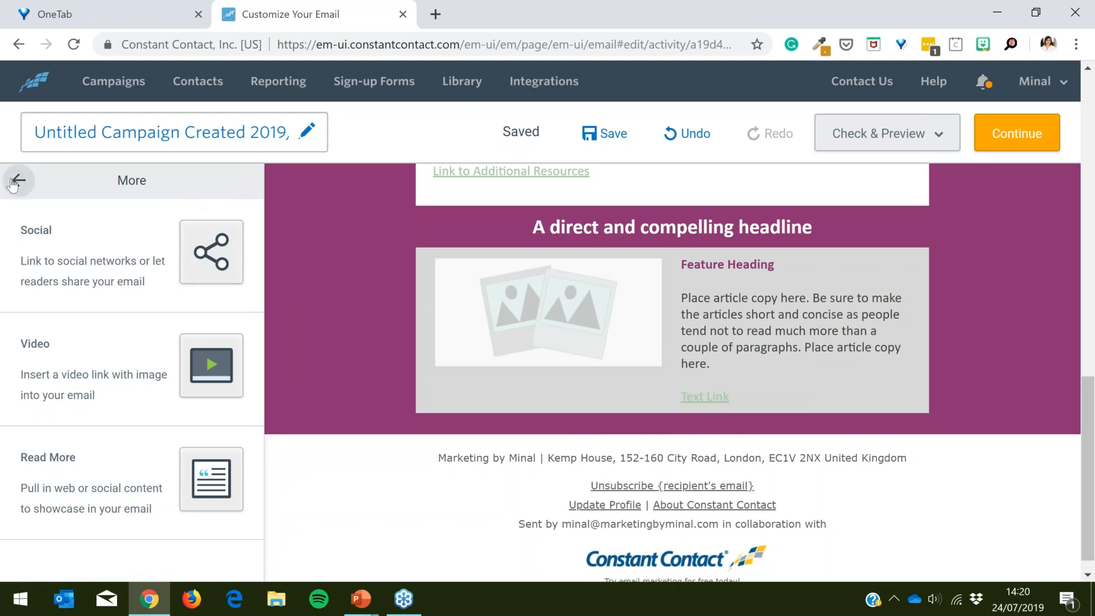
click(12, 183)
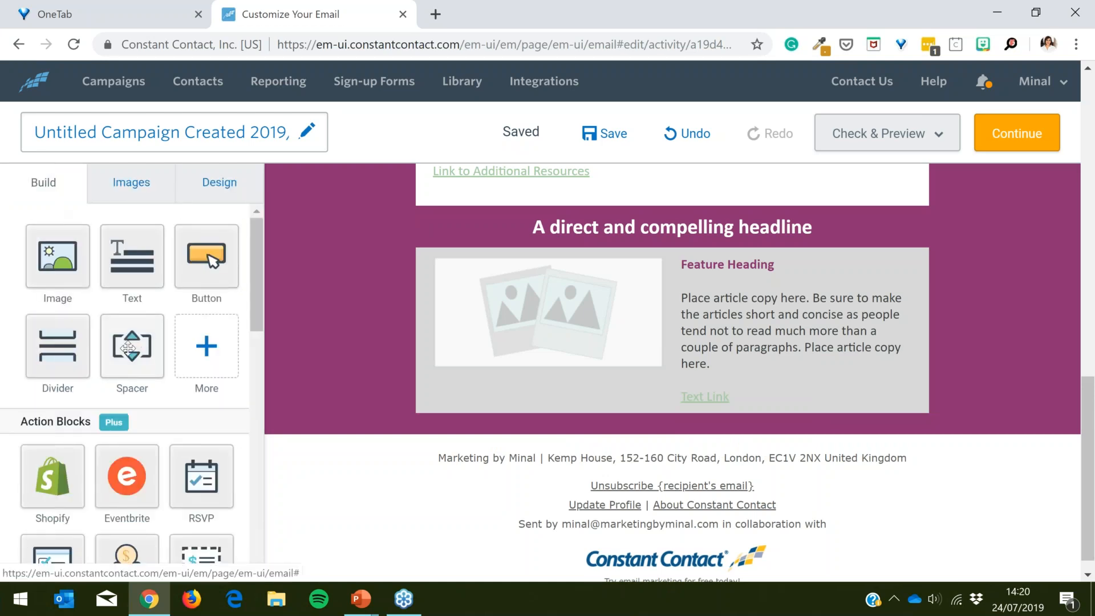
Step: Add a Text block beneath the feature article and replace its placeholder copy with "Let's get social!"
drag(136, 269, 516, 436)
click(474, 437)
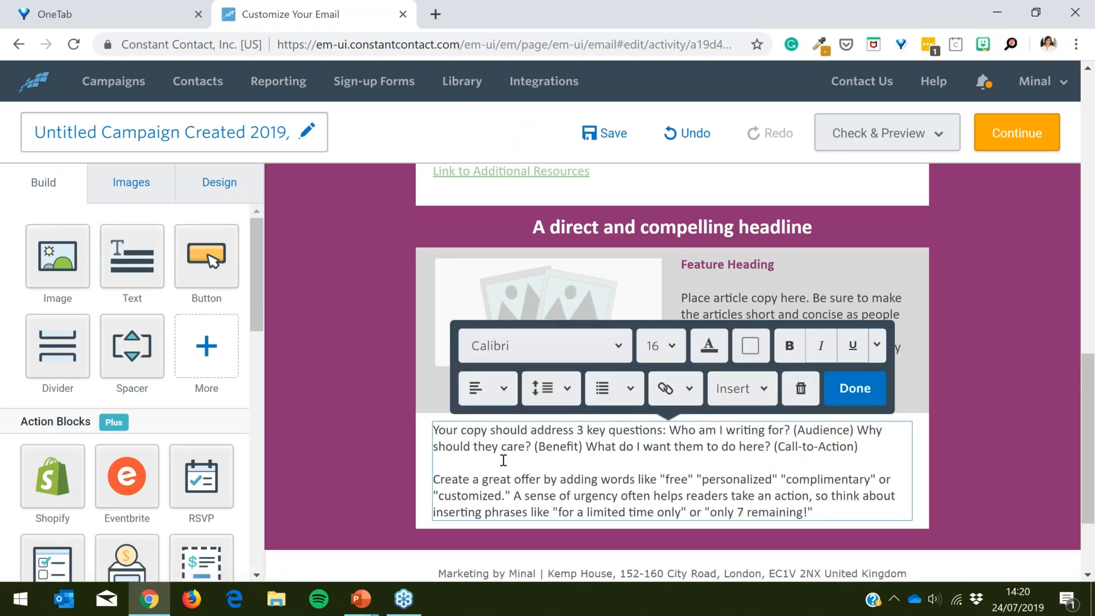
key(ctrl+a)
key(BackSpace)
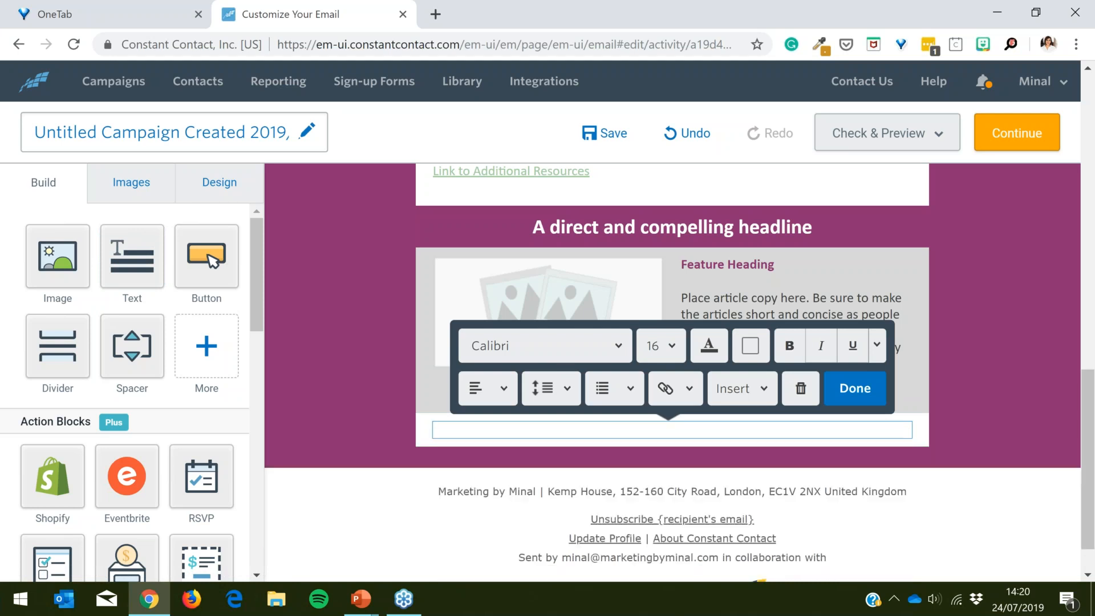
text(Let's get social!)
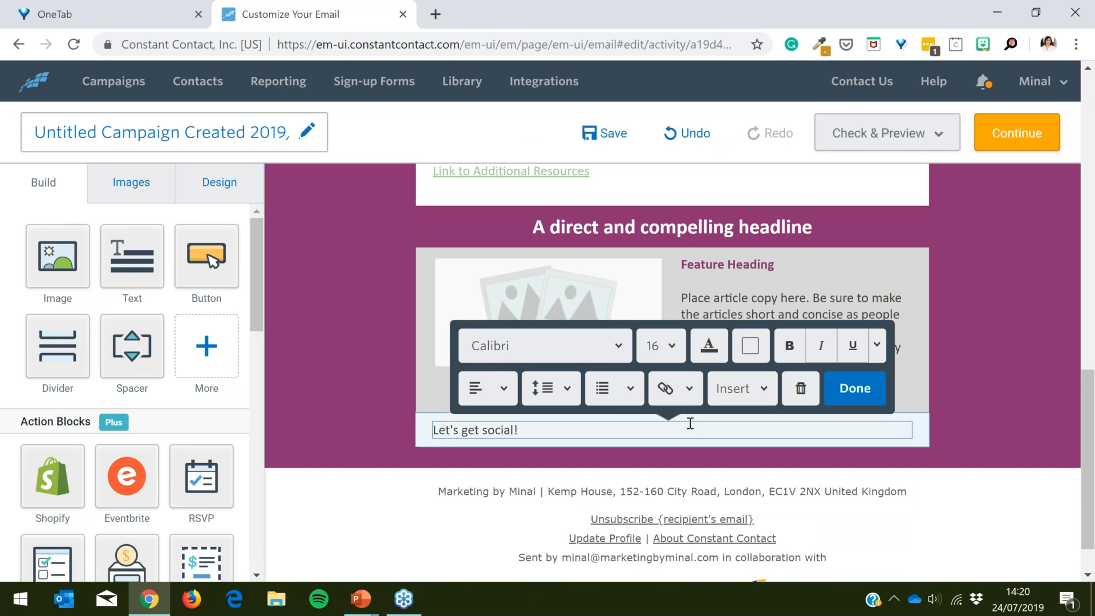
Step: Centre the "Let's get social!" text, make it bold and finish editing the block
click(492, 396)
click(481, 468)
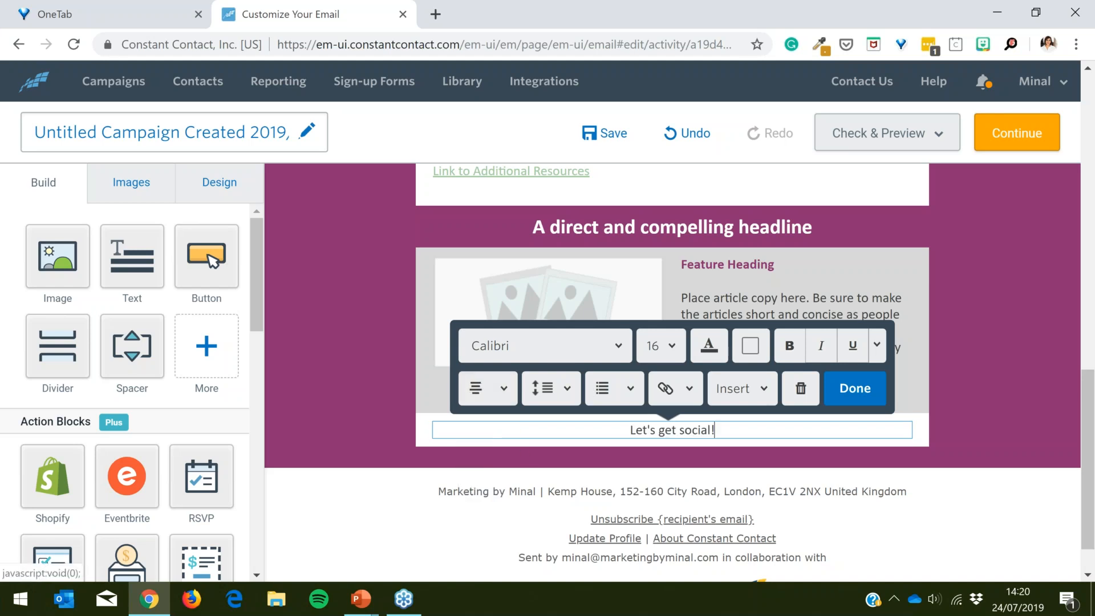
triple_click(692, 428)
click(798, 354)
click(517, 453)
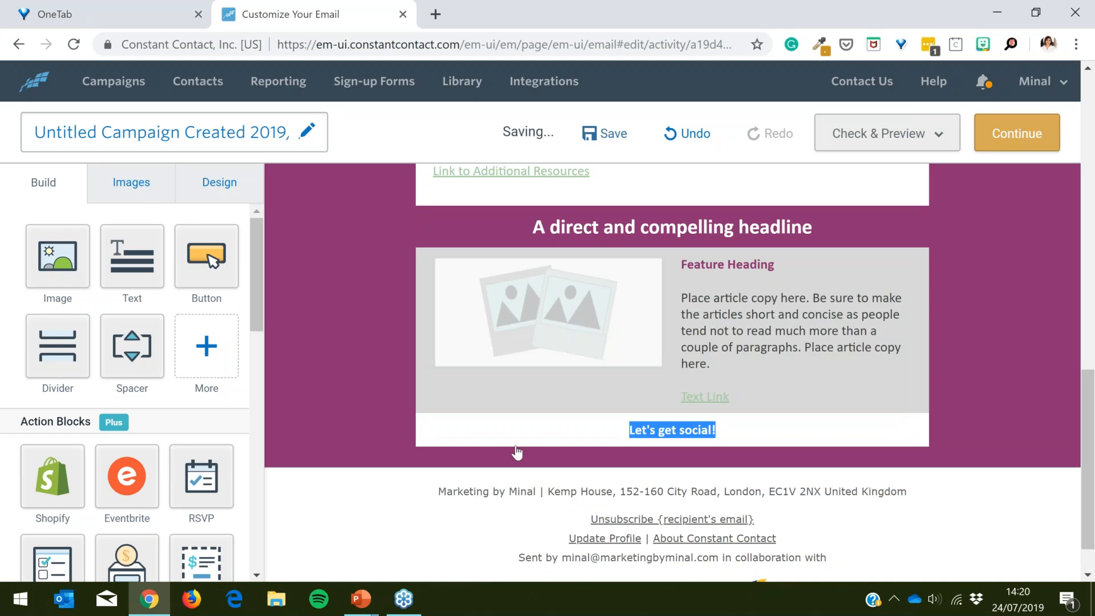
click(990, 398)
Step: Add a Social block beneath the "Let's get social!" text, undoing the misplaced first attempt beside it
click(207, 346)
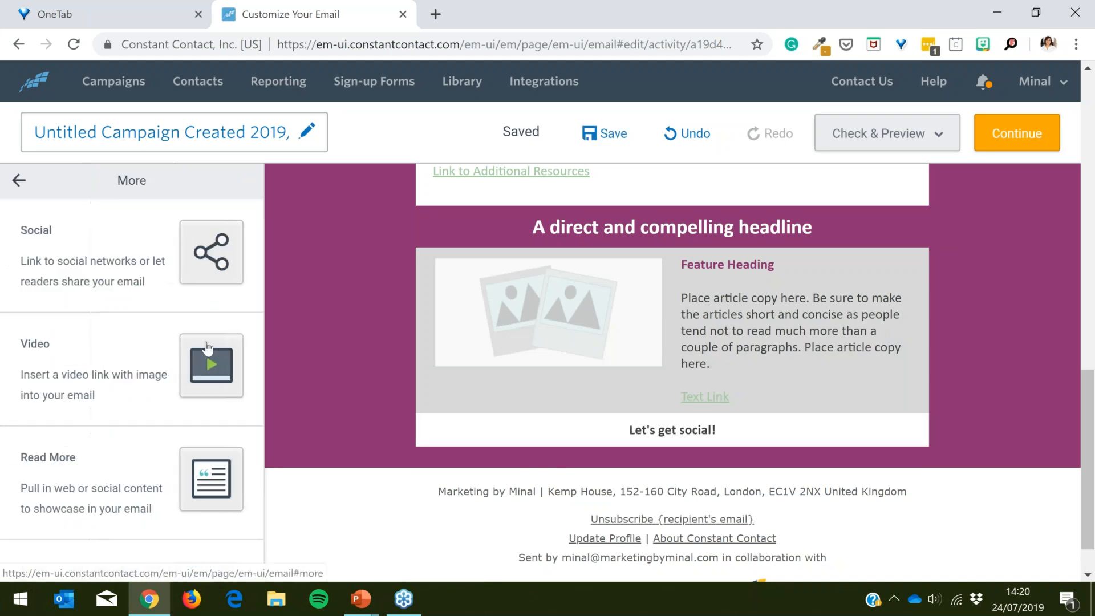
drag(215, 267, 658, 422)
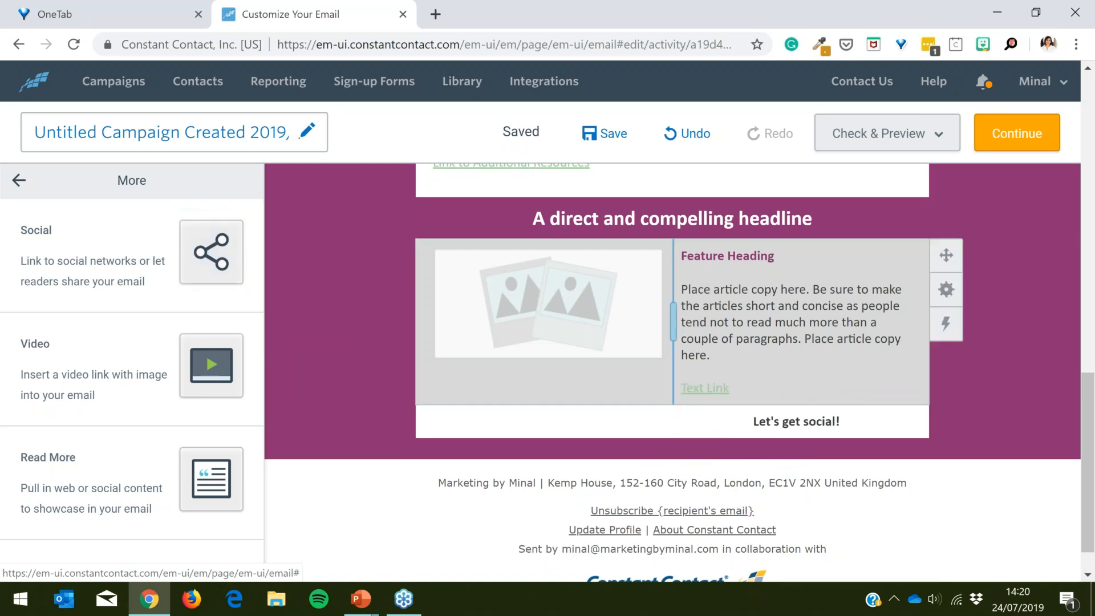
scroll(643, 428, down, 2)
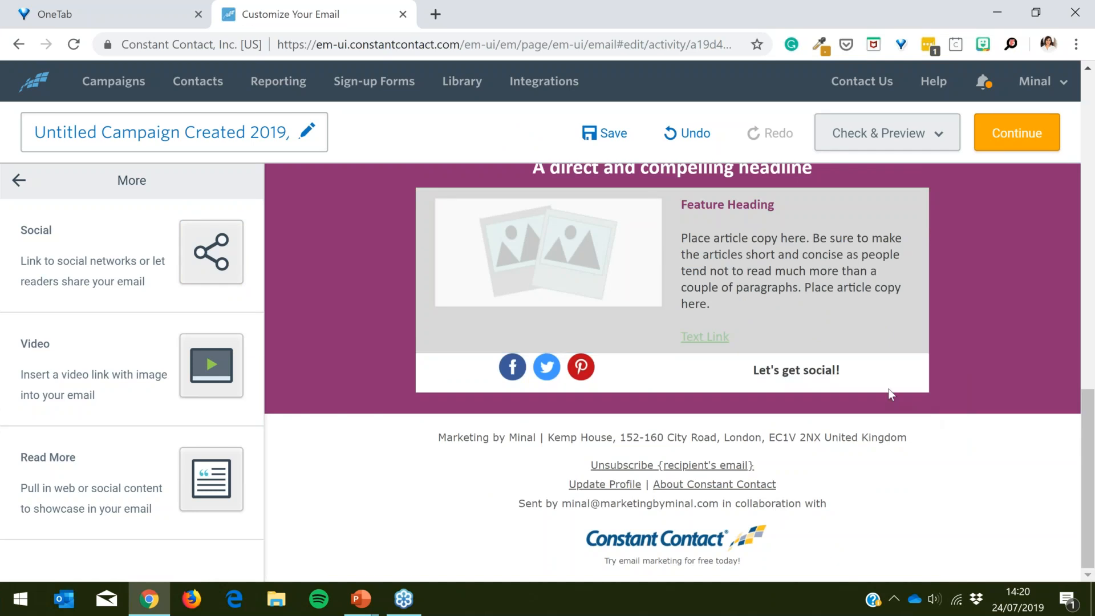
click(685, 139)
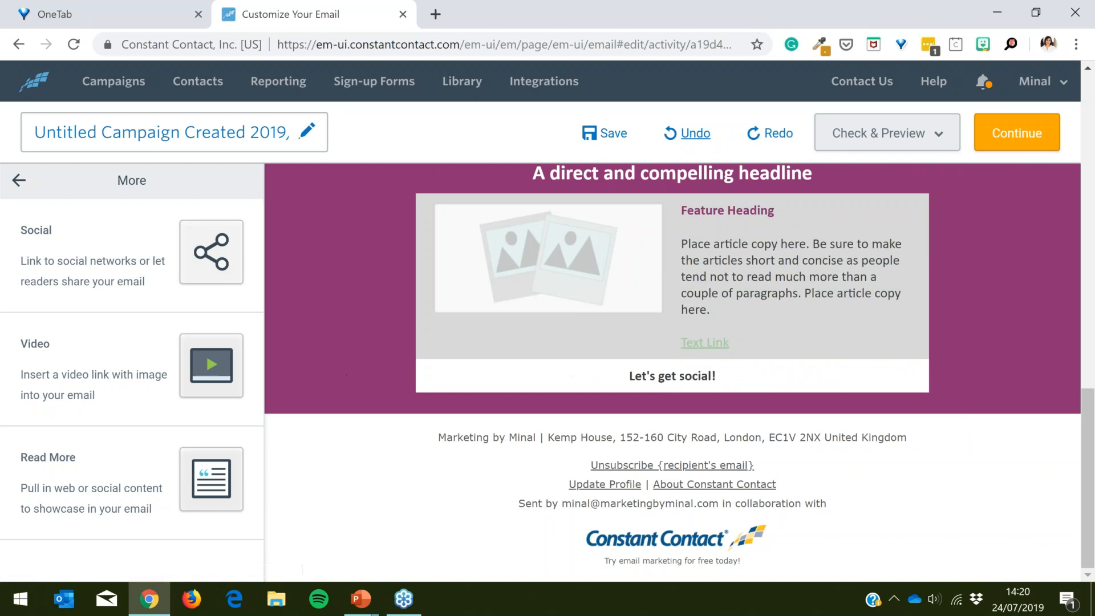
drag(209, 263, 598, 391)
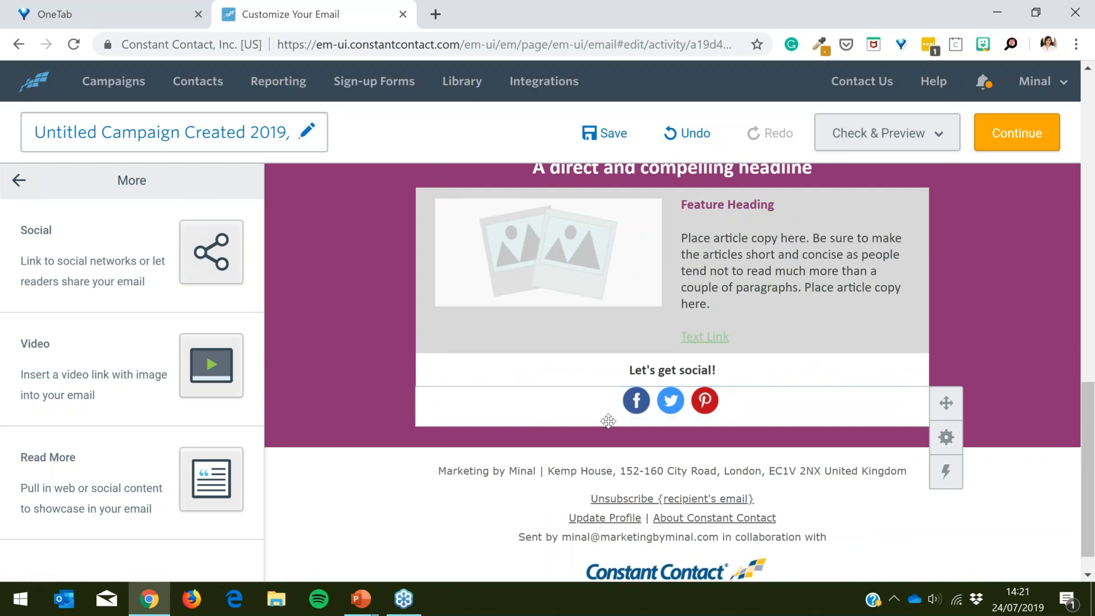
Step: Open the Social block's settings, check which networks can be added to its page links and finish editing the block
click(635, 404)
click(586, 353)
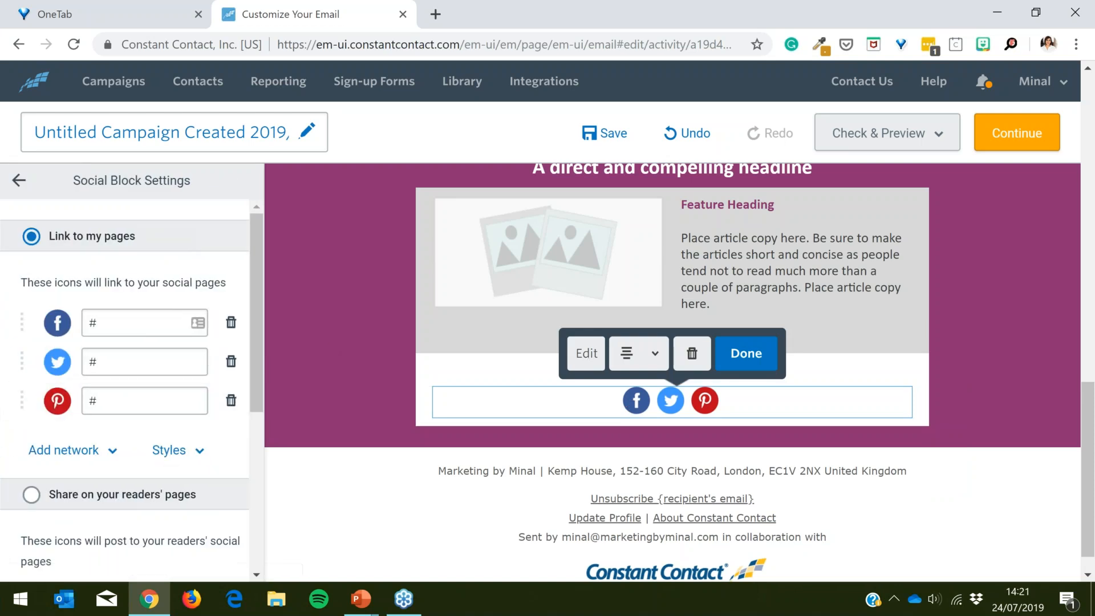
click(85, 454)
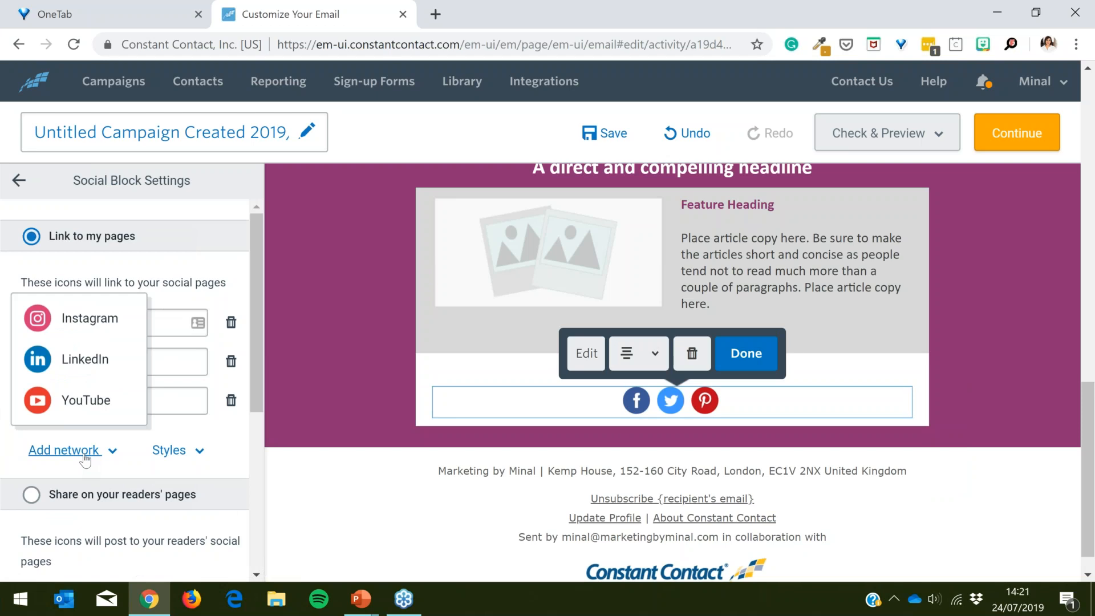
click(87, 460)
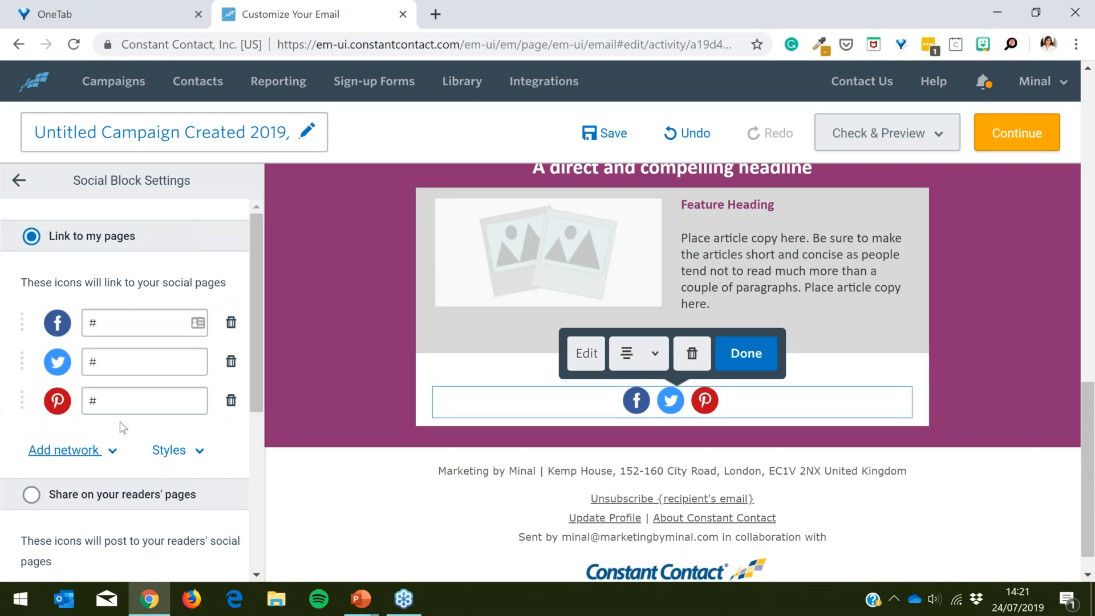
click(759, 361)
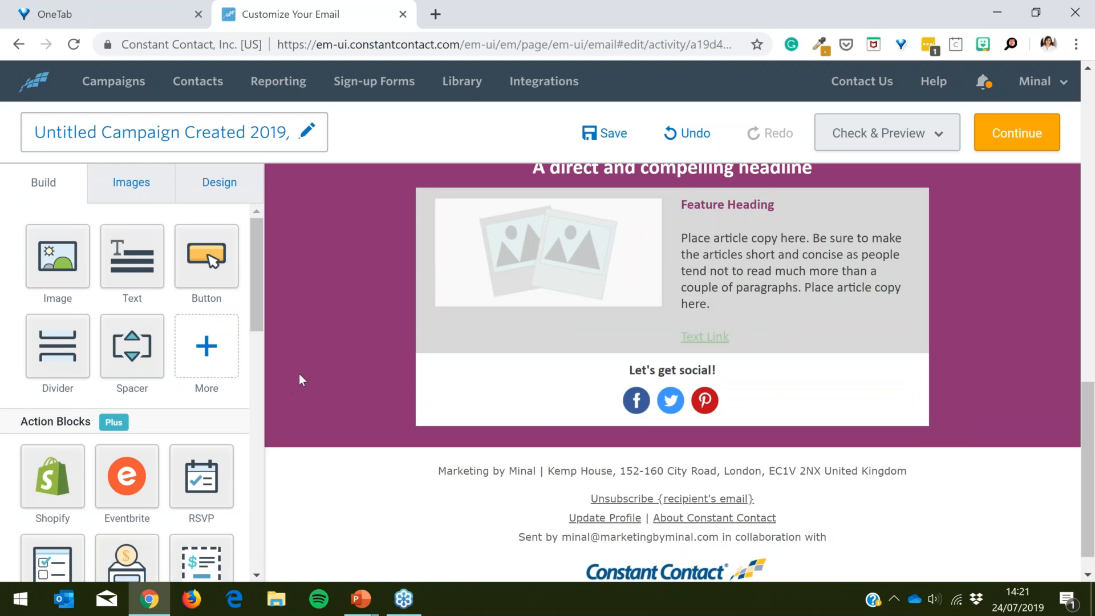
Step: Review the newsletter from banner to footer and open the introduction paragraph under "Your monthly news & updates" for editing
scroll(303, 375, up, 15)
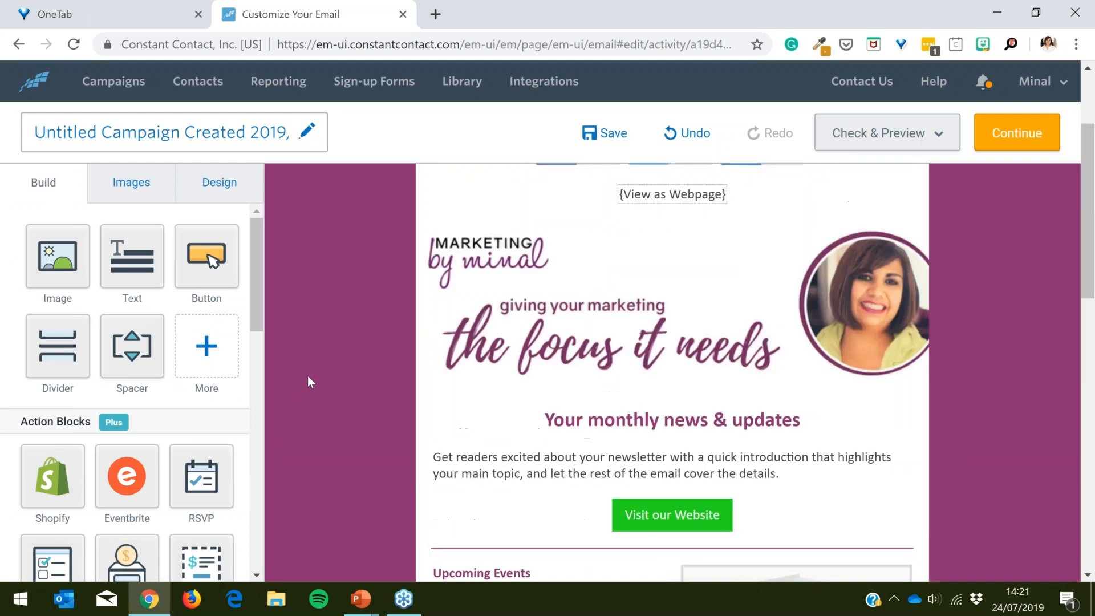
scroll(308, 377, down, 10)
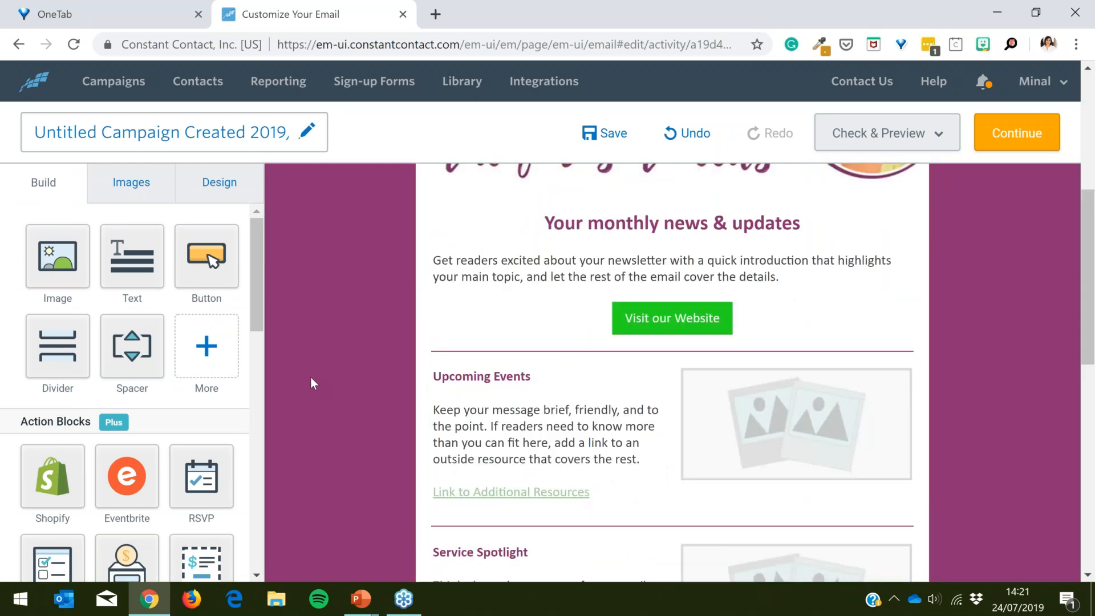
scroll(312, 376, down, 5)
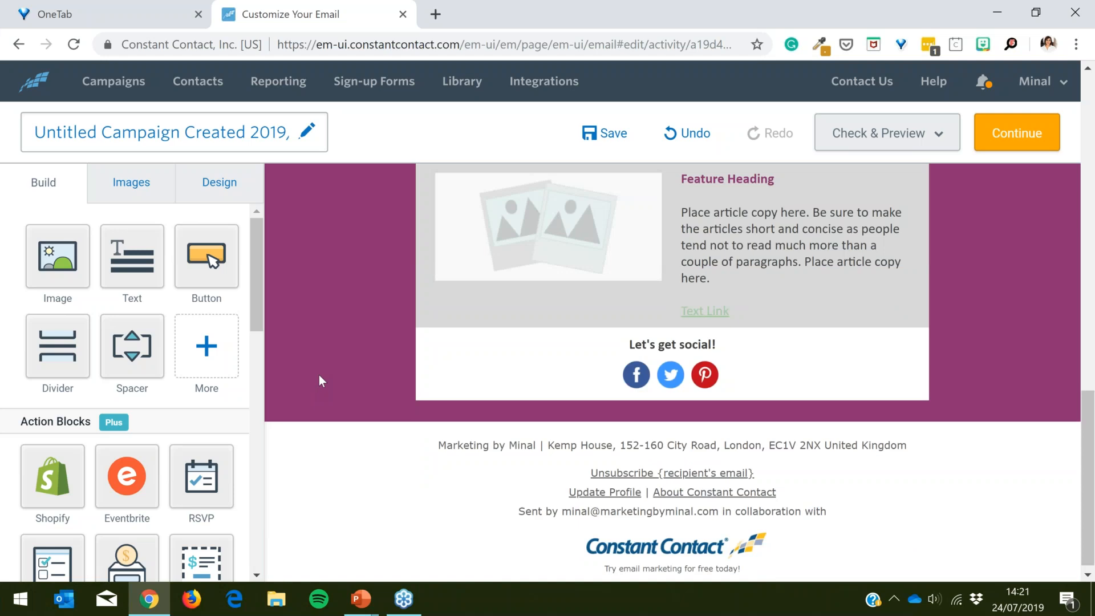
scroll(323, 376, up, 8)
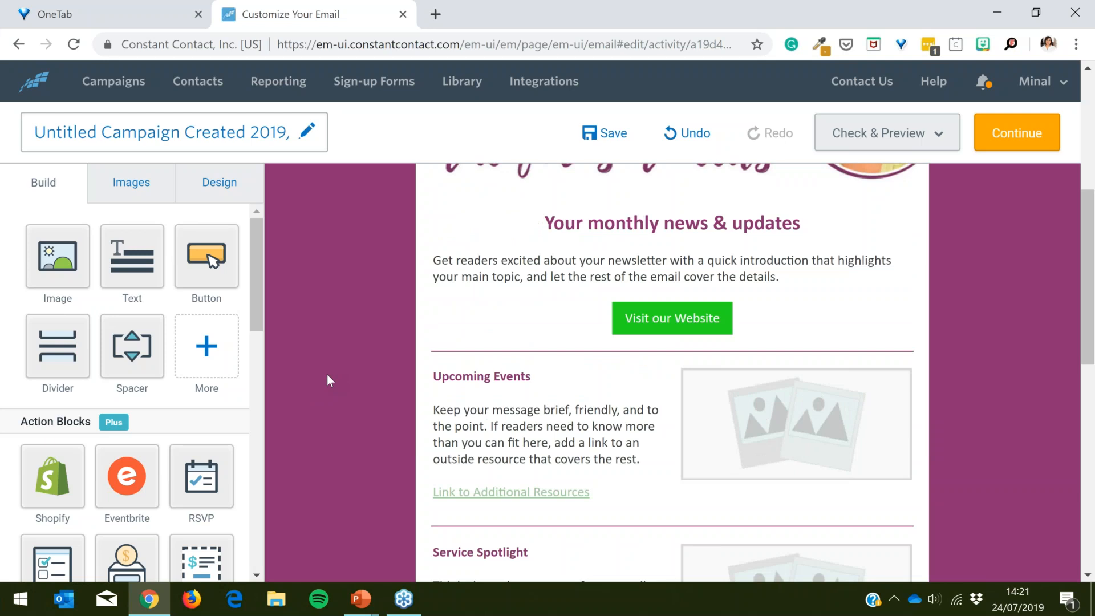
click(495, 275)
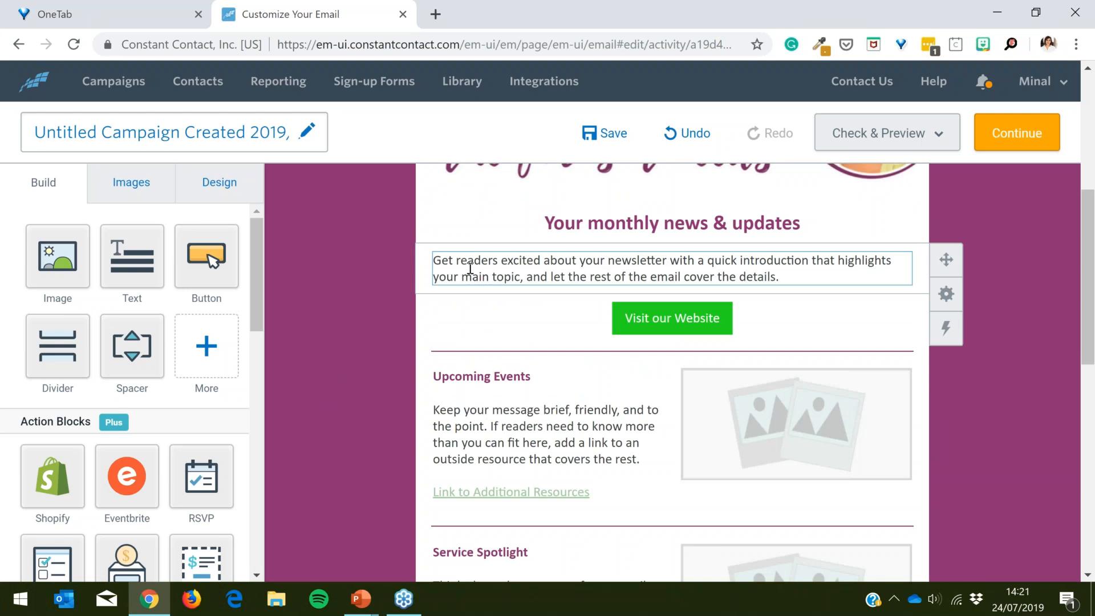
click(470, 268)
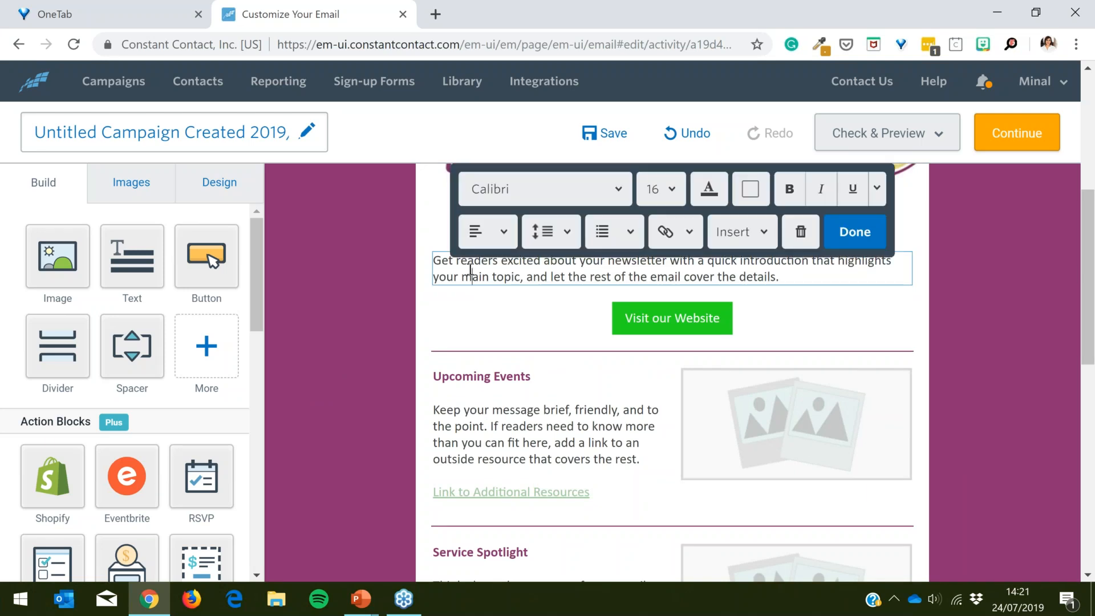
Step: Check the link types available for the Visit our Website button and leave the button's editing
click(686, 321)
click(659, 317)
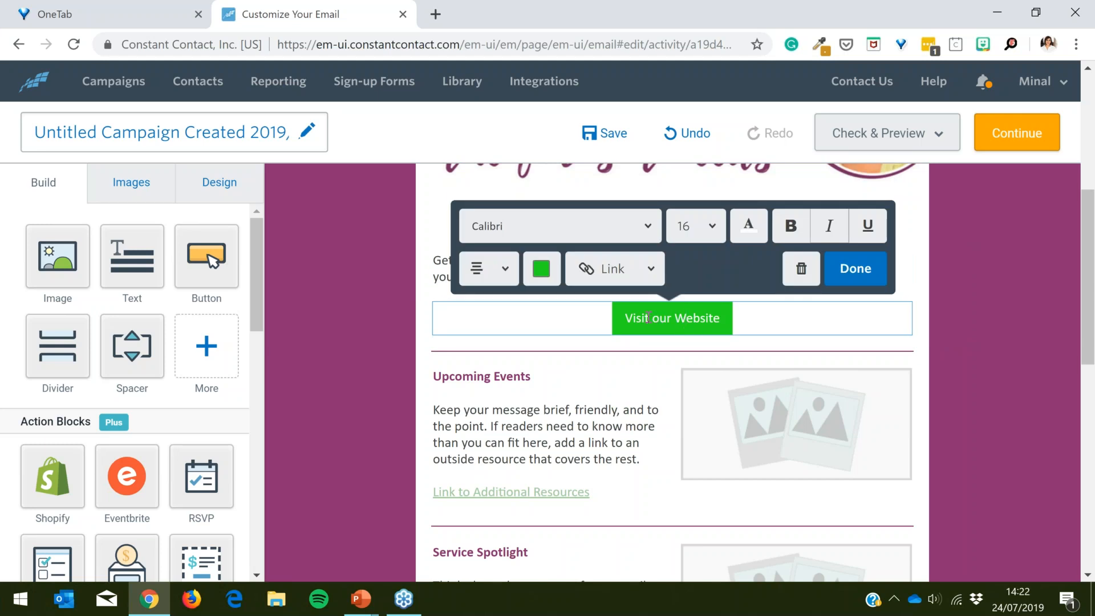
click(622, 275)
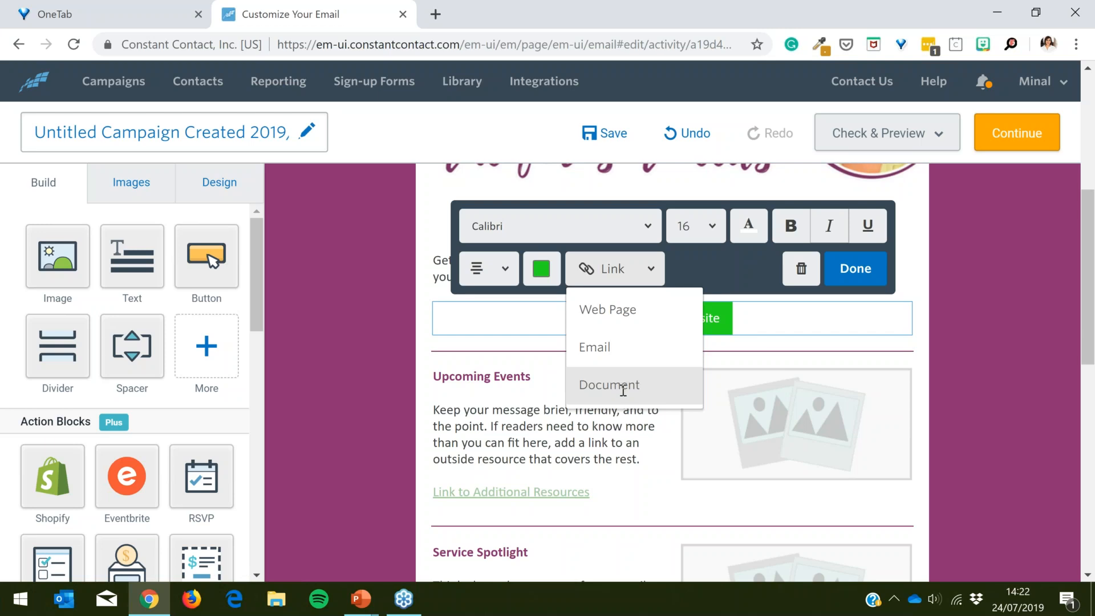
click(960, 348)
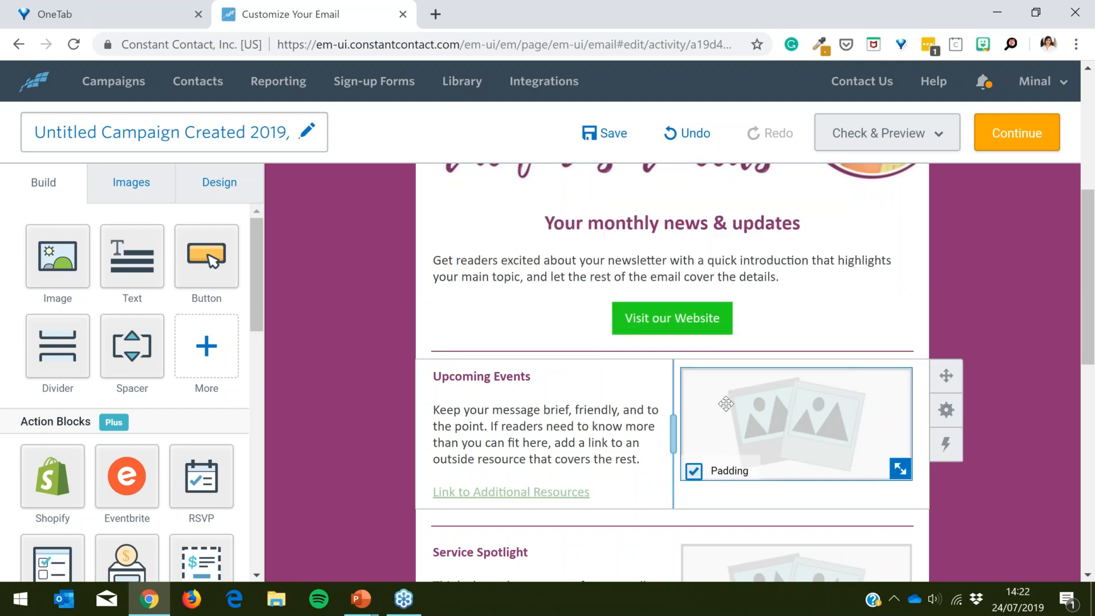
Step: Place the library image The HIIT Workout.jpg in the Upcoming Events article's image placeholder
click(126, 184)
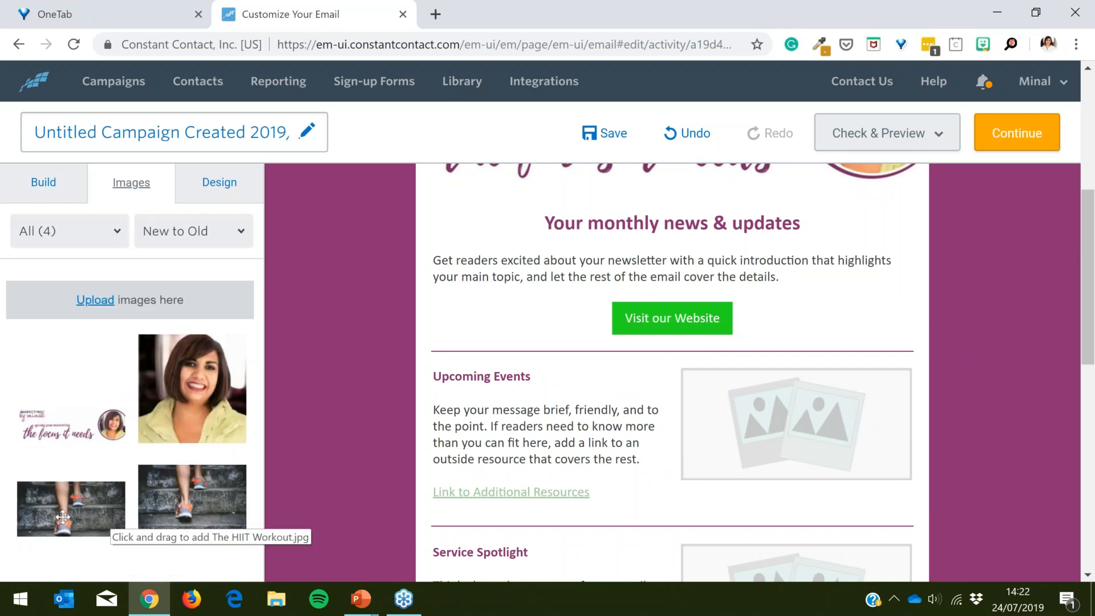
drag(62, 517, 790, 415)
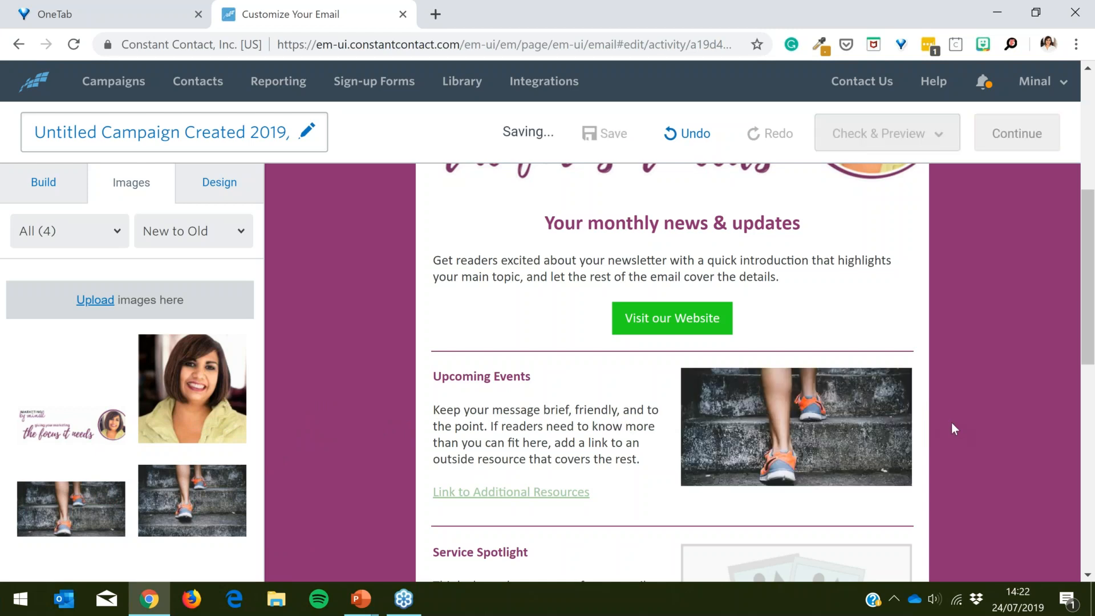
Step: Review the newsletter's articles, feature block, social section, banner and sender and subject details
scroll(951, 422, down, 6)
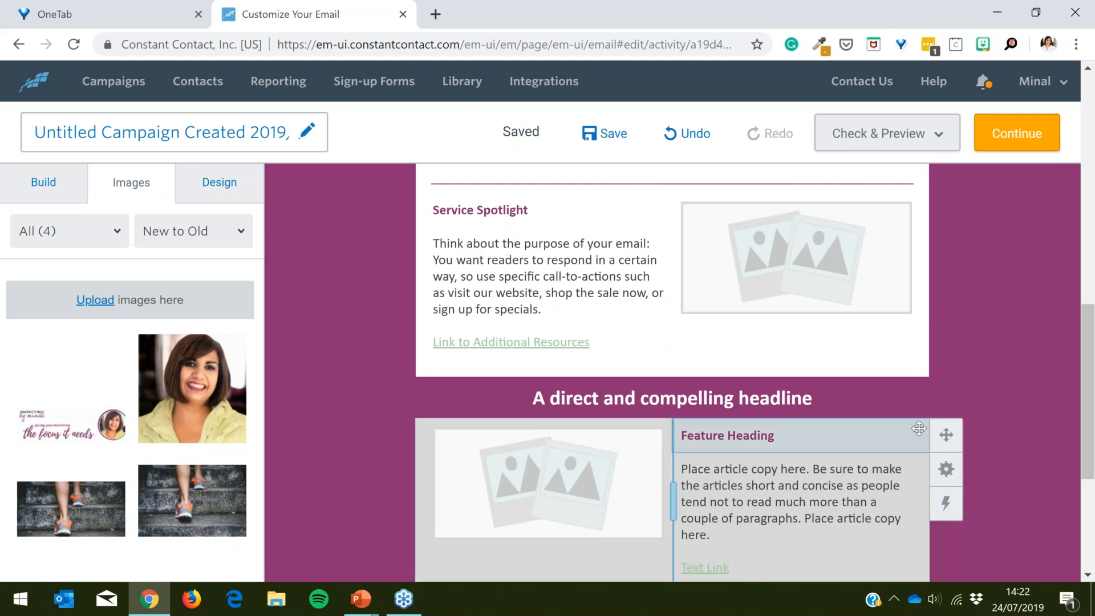
scroll(929, 422, up, 2)
scroll(724, 383, down, 3)
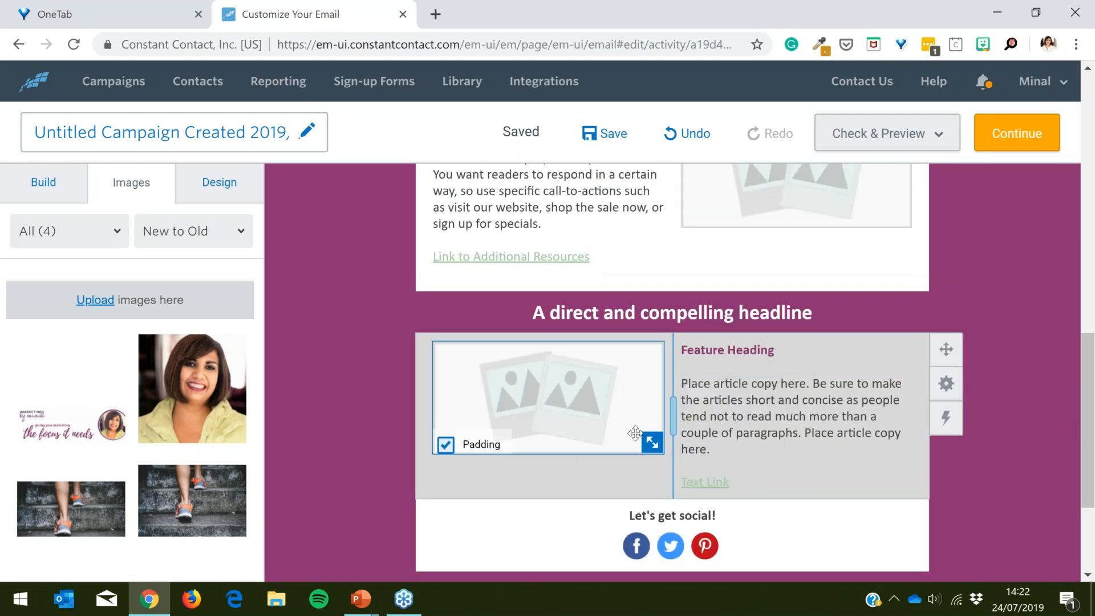
scroll(627, 447, down, 3)
scroll(619, 455, up, 12)
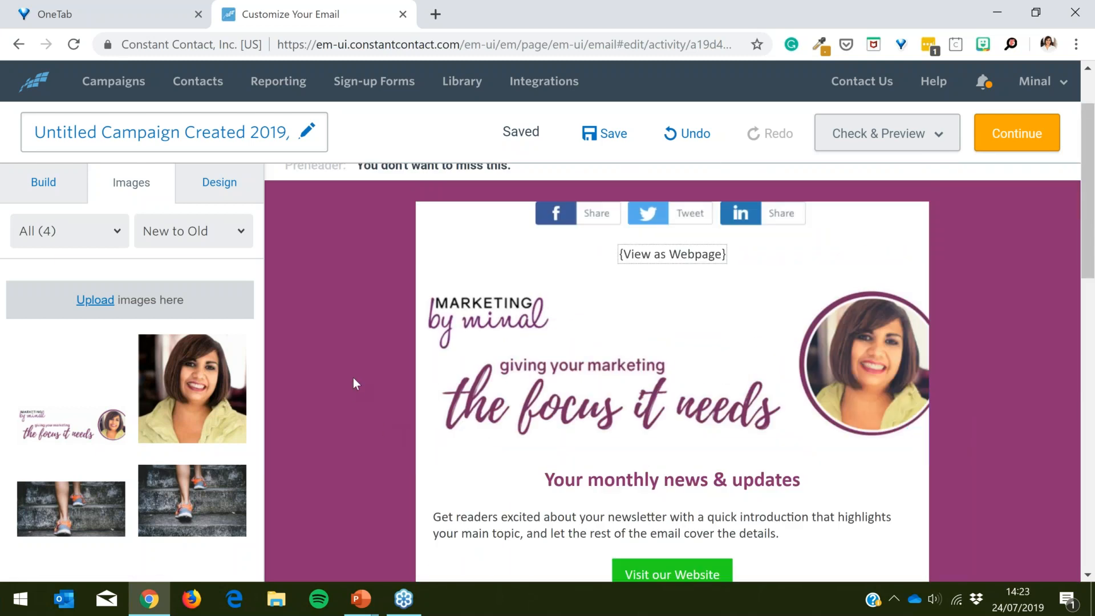
scroll(359, 381, up, 2)
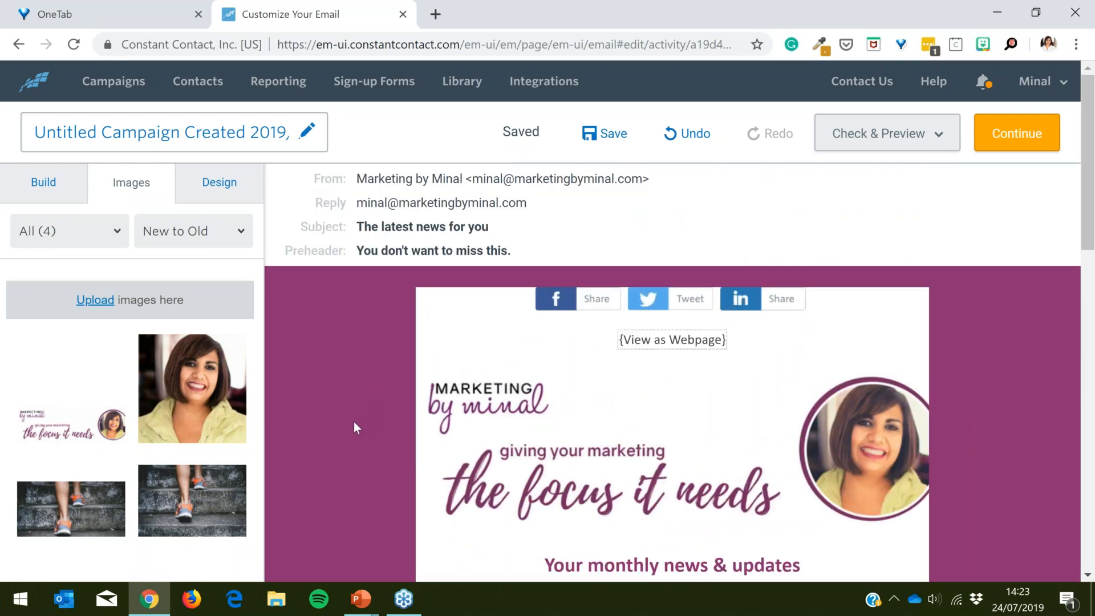
scroll(353, 422, down, 3)
scroll(354, 419, down, 3)
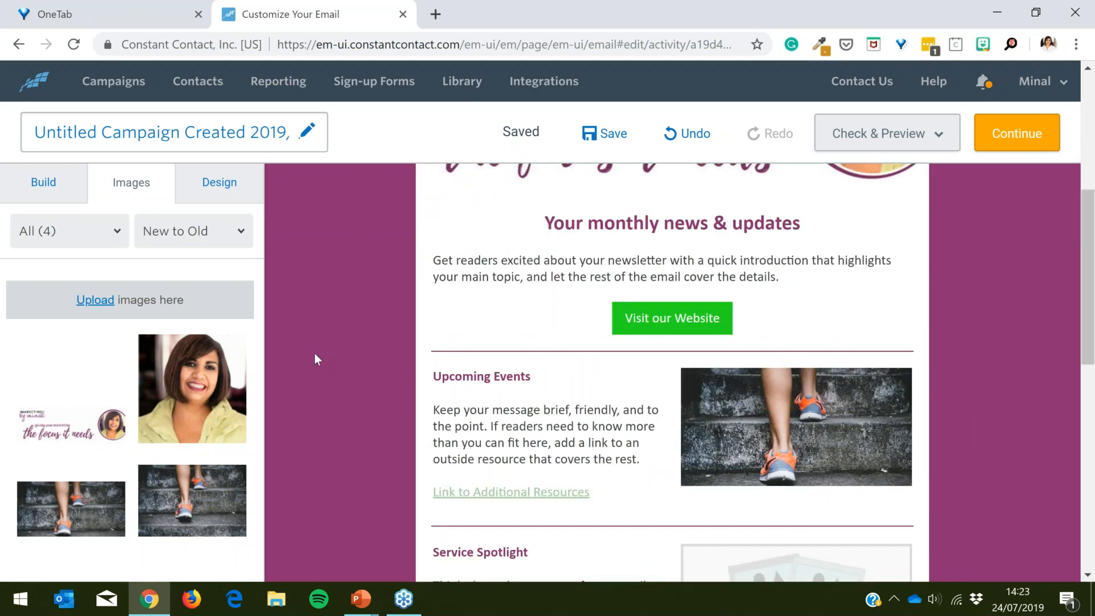
Step: Rename the campaign "Newsletter template" and save the name
click(125, 137)
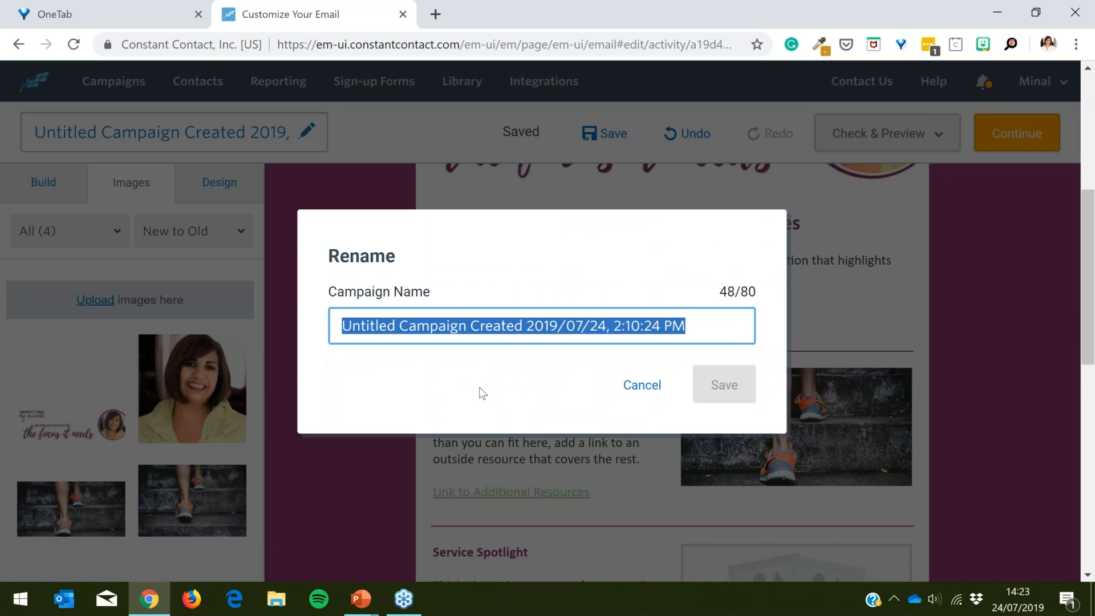
text(New)
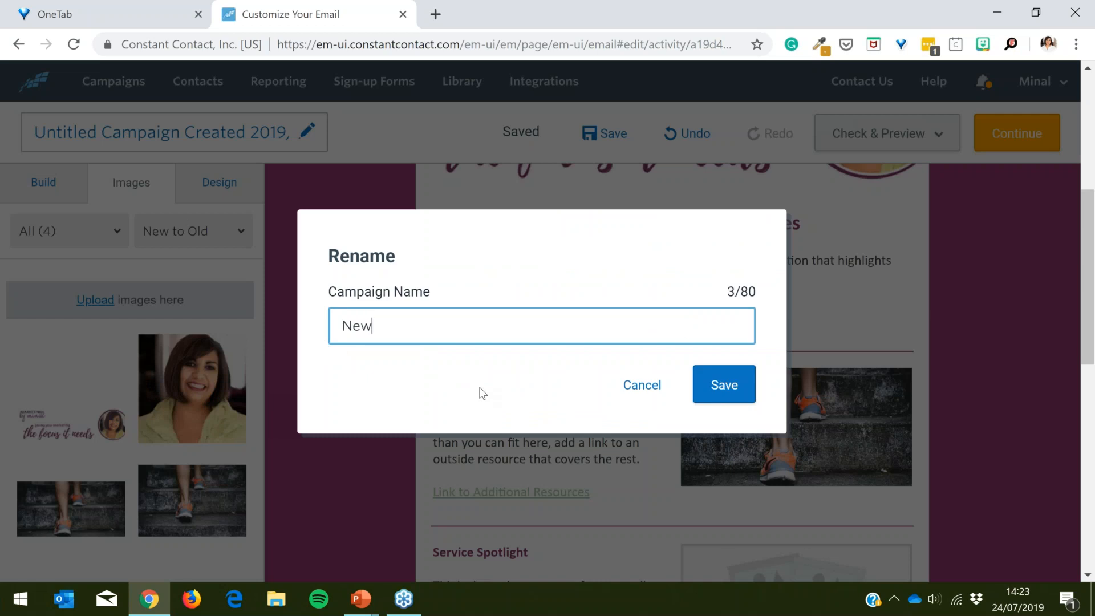
text(sletter template)
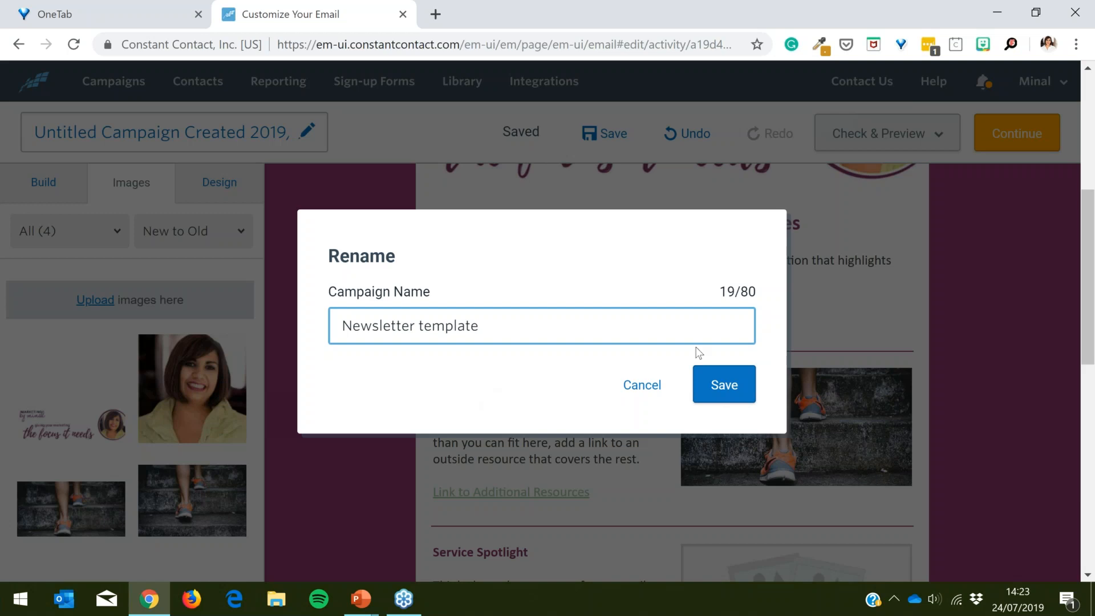
click(738, 393)
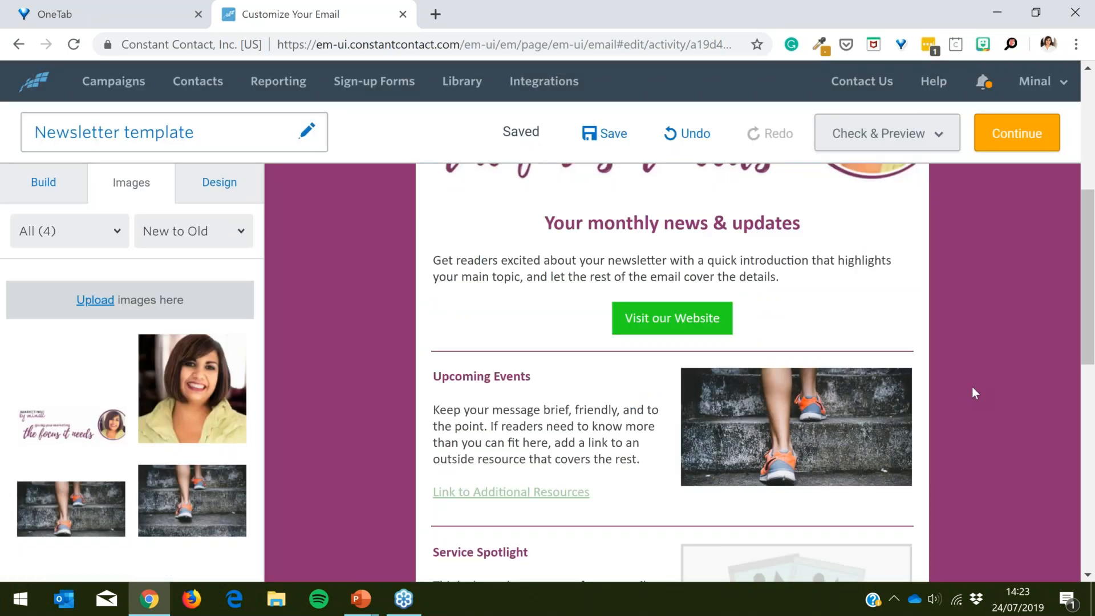
Step: Select the "Link to Additional Resources" text in the Upcoming Events article and check its link URL settings without changing them
scroll(1004, 409, down, 5)
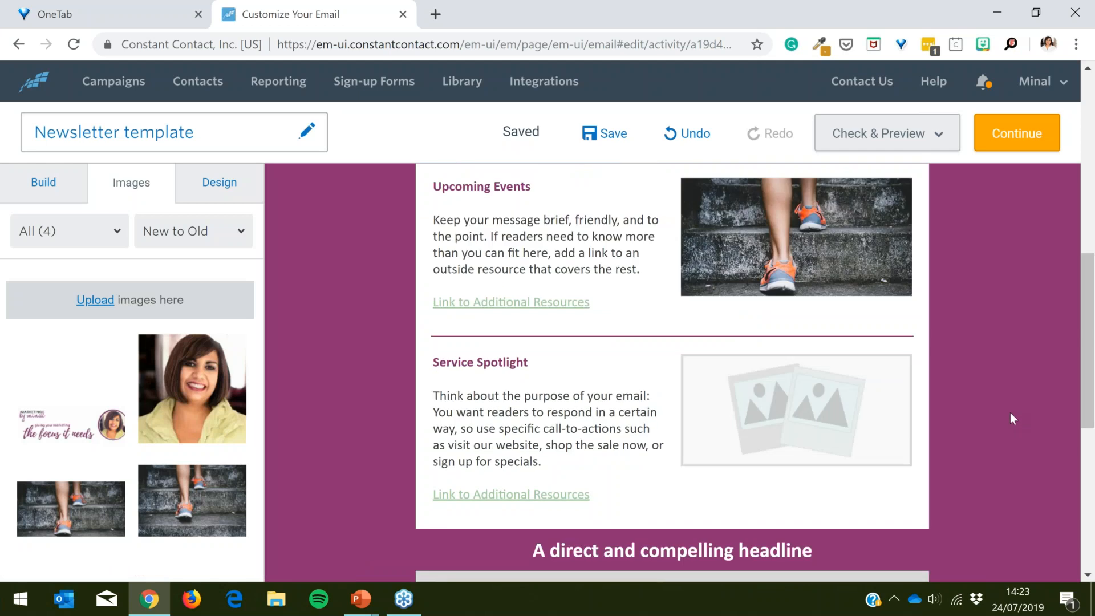
scroll(1005, 428, up, 3)
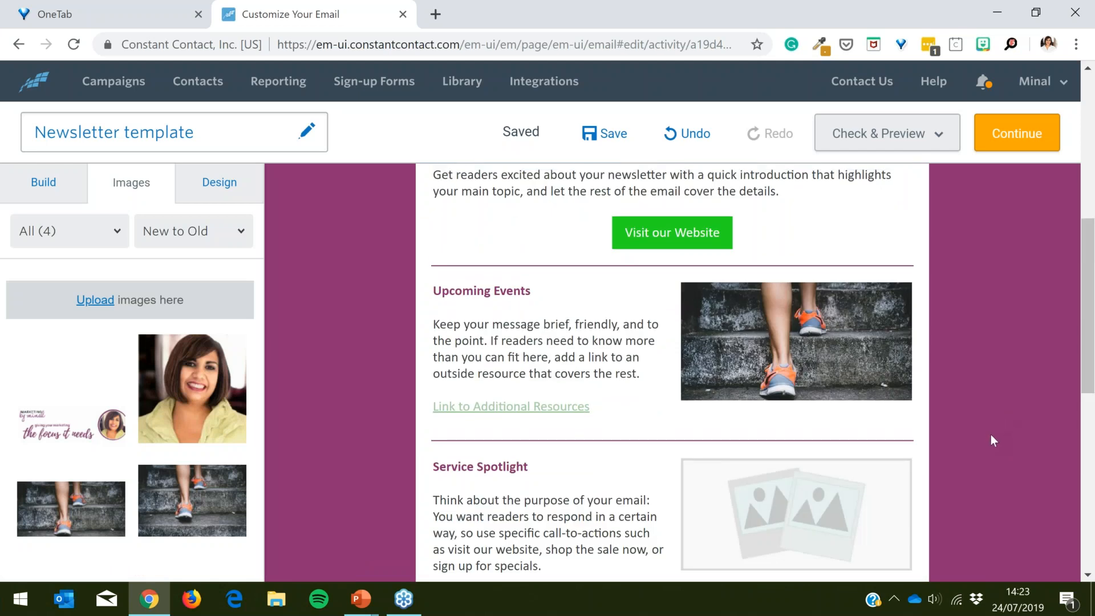
scroll(991, 440, up, 2)
scroll(556, 463, down, 2)
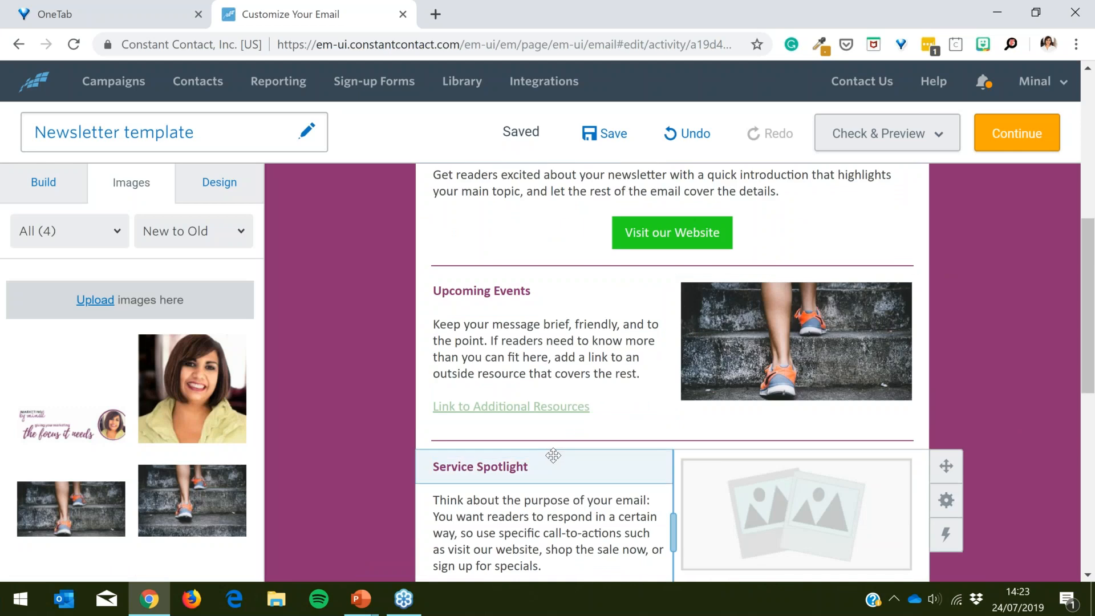
click(537, 408)
drag(435, 407, 589, 404)
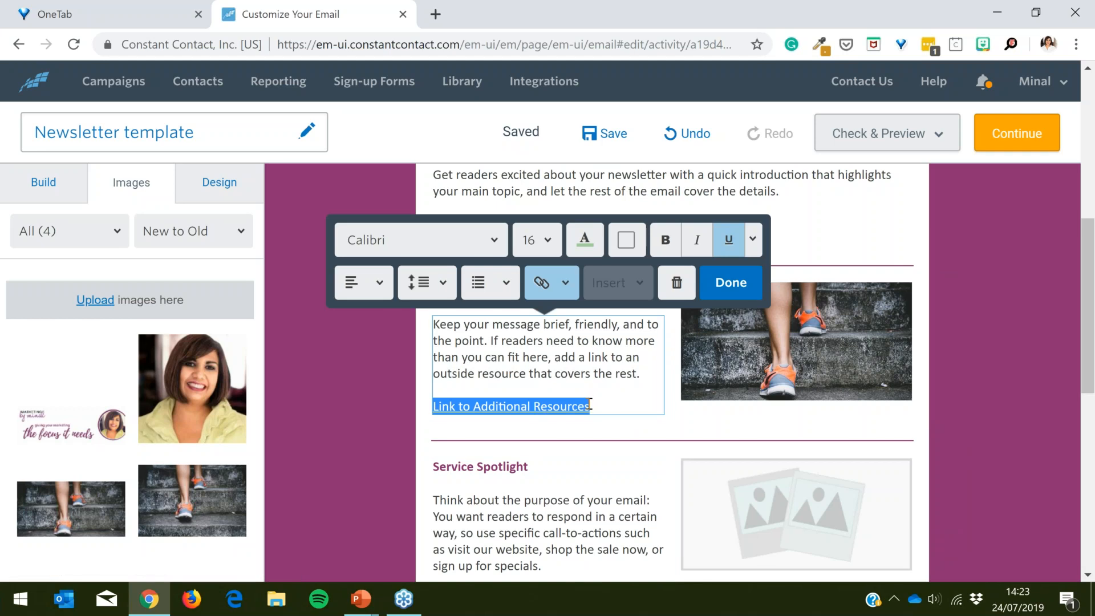
click(551, 288)
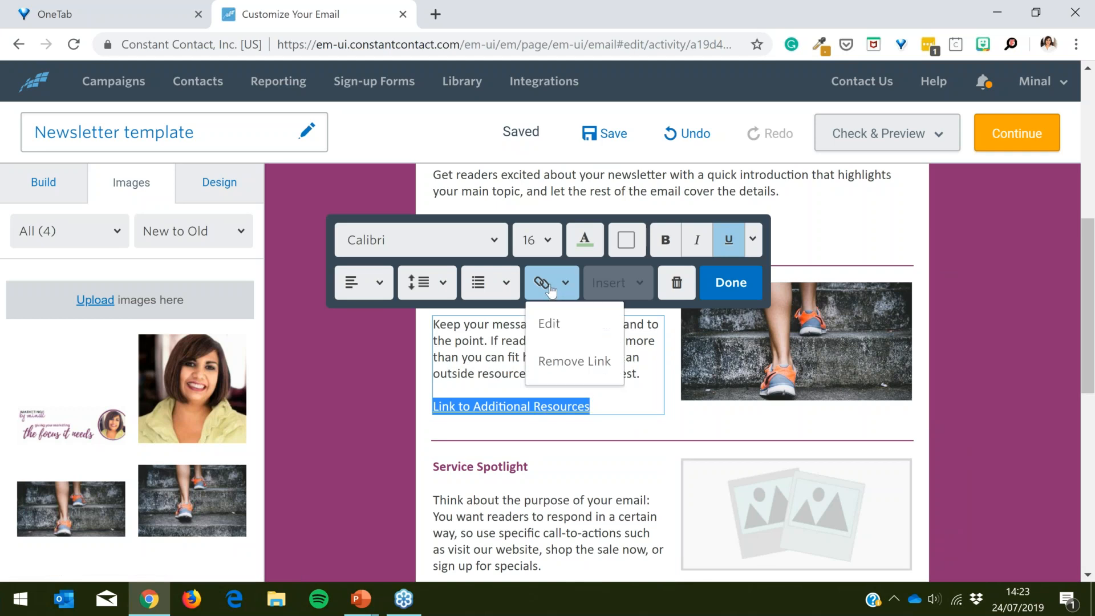
click(549, 324)
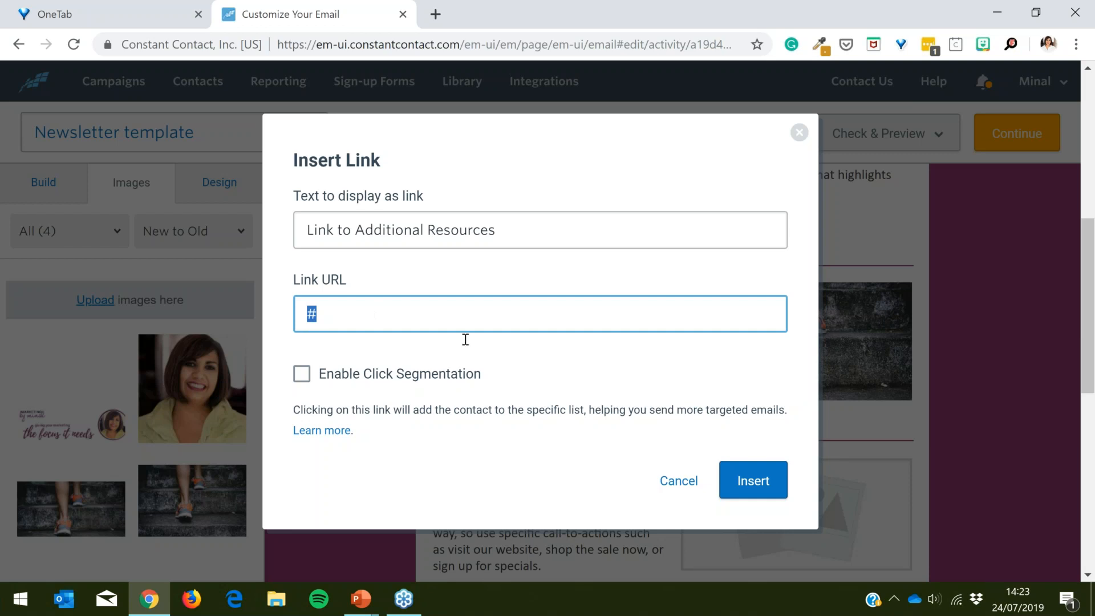
click(678, 482)
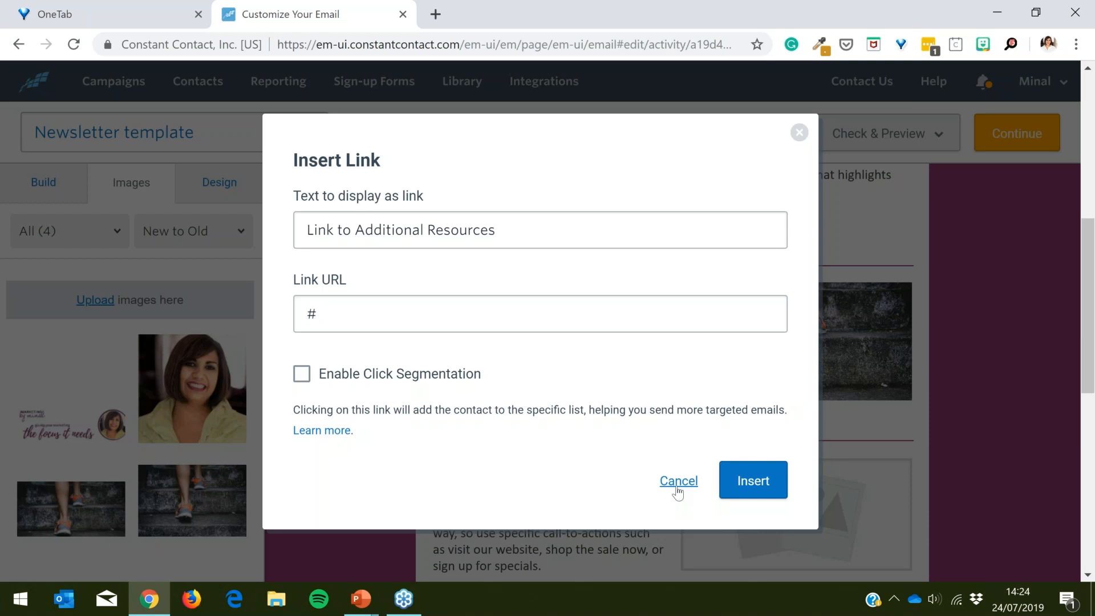
Step: Remove the selected text's existing link and link it to the document "5 high-intensity exercises" instead
click(563, 300)
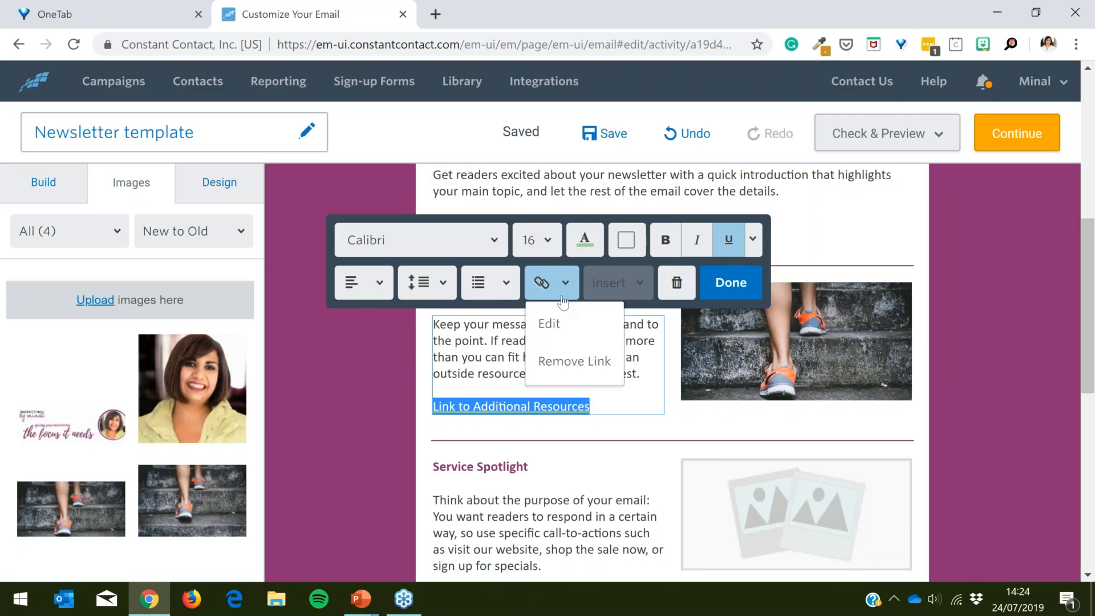
click(546, 366)
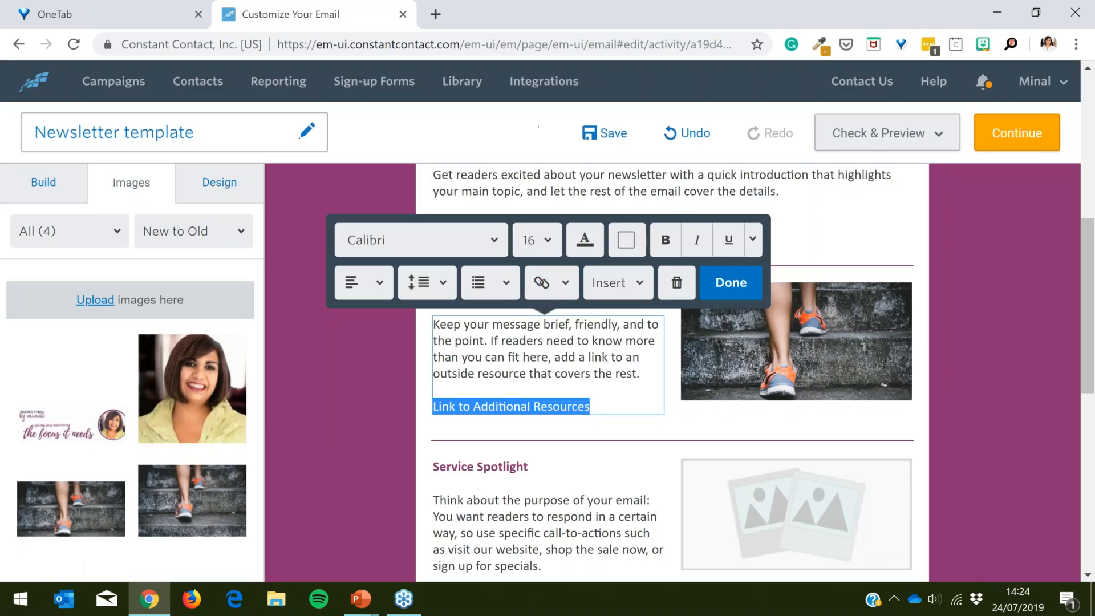
click(566, 292)
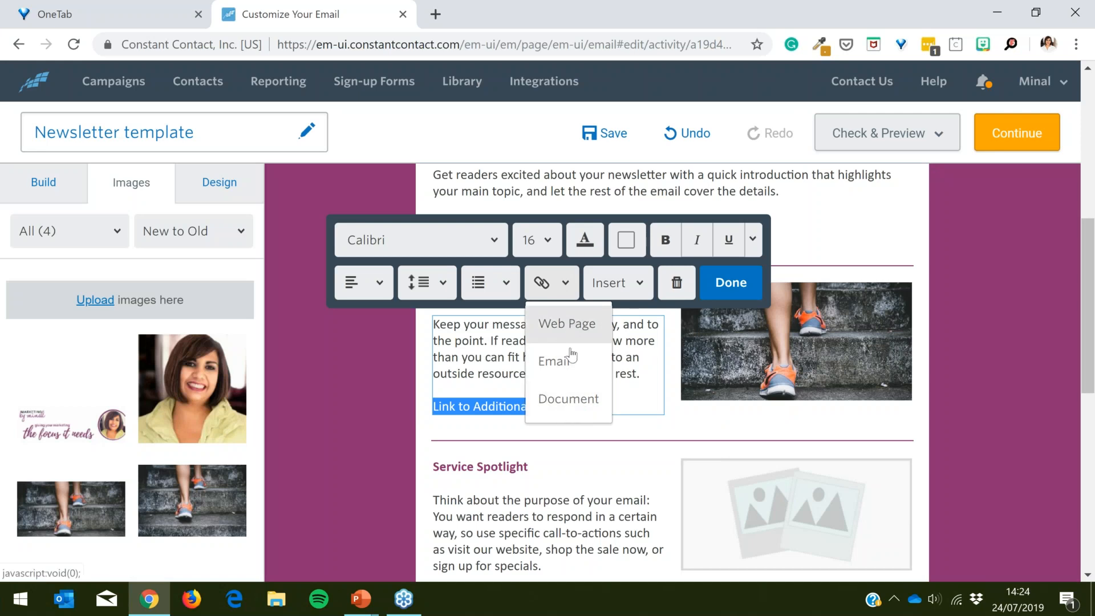
click(563, 409)
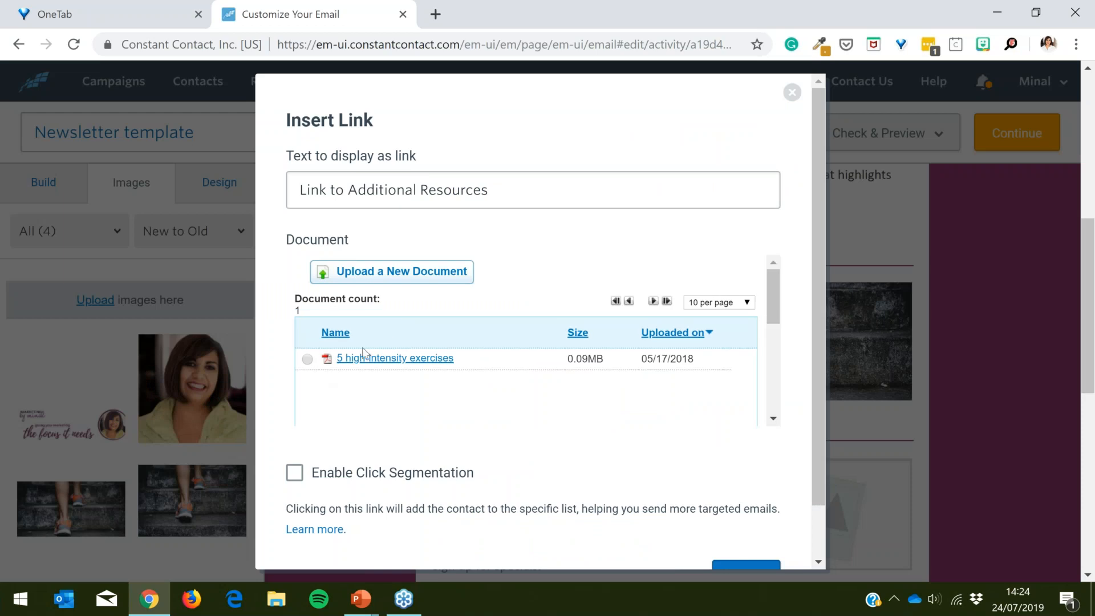
click(307, 360)
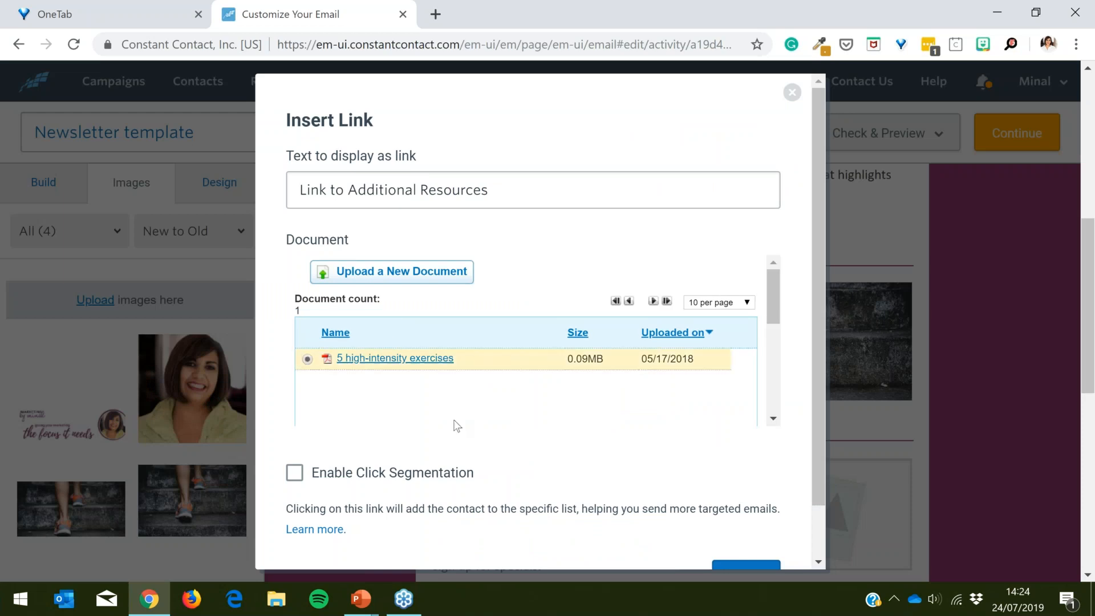
scroll(758, 527, down, 2)
click(744, 522)
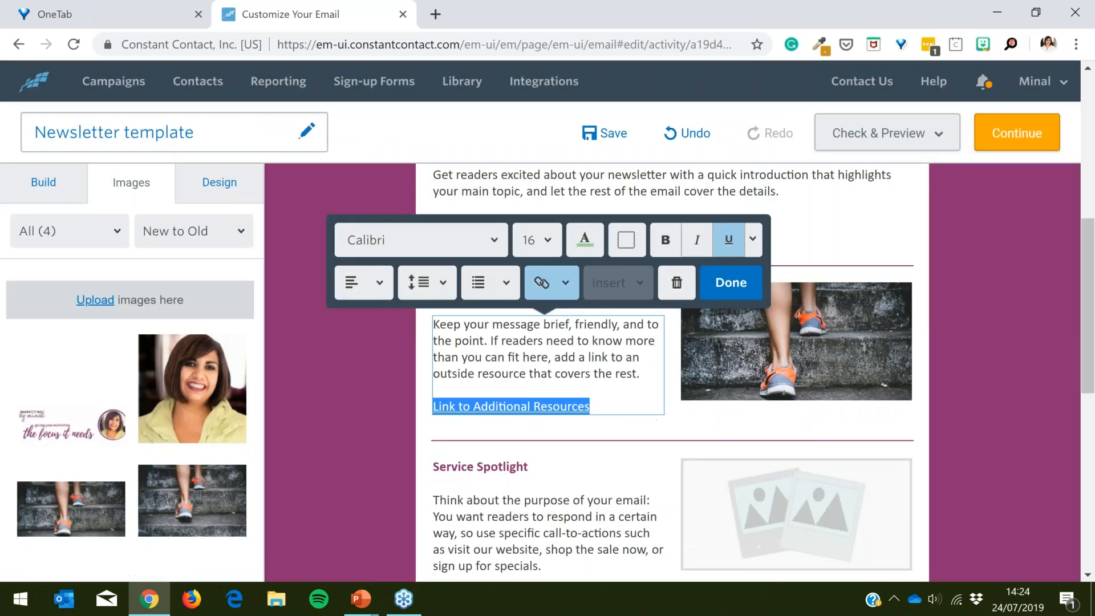
click(731, 283)
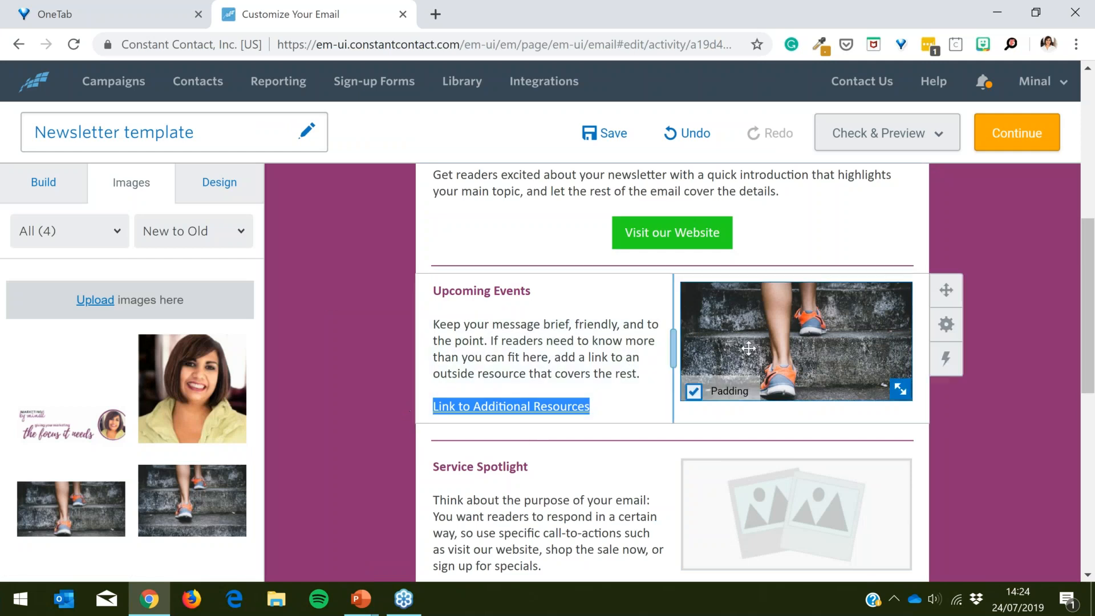
click(978, 406)
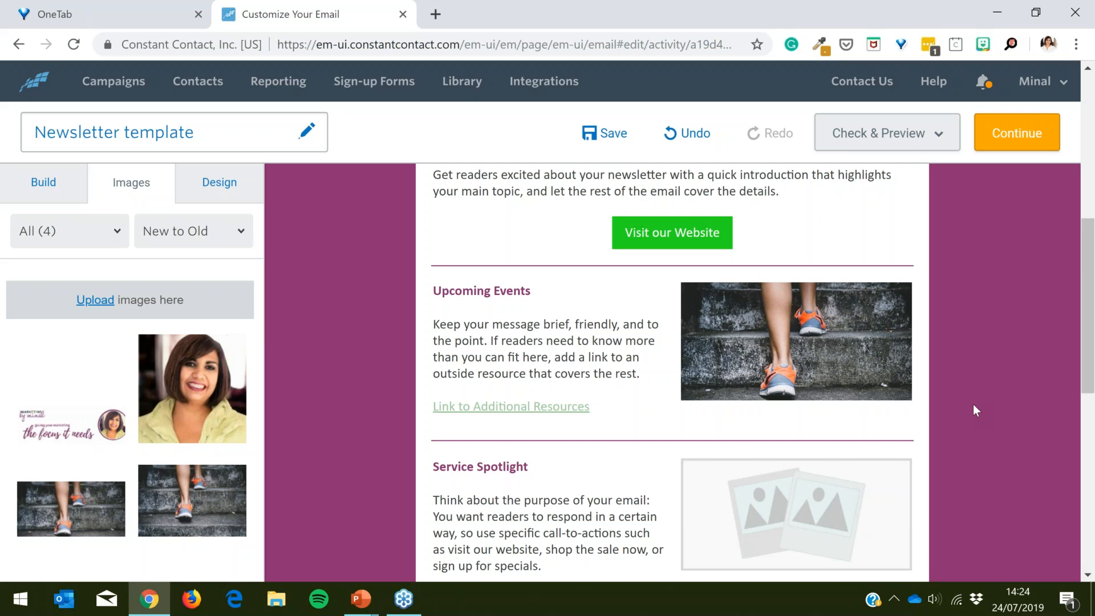
Step: Link the Upcoming Events image to the document "5 high-intensity exercises" and finish editing the image
click(801, 334)
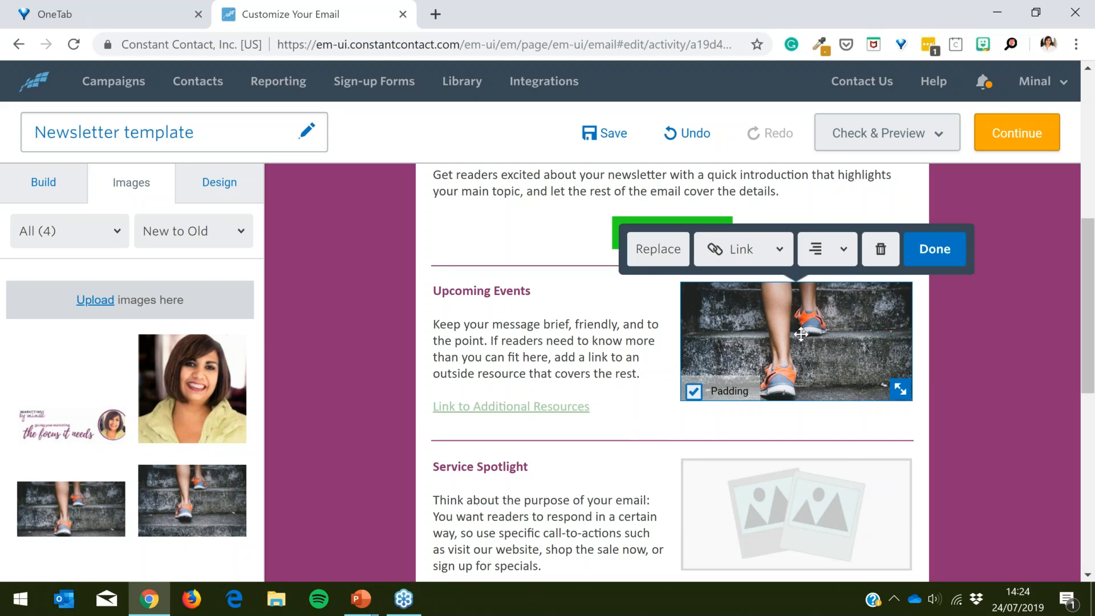
click(770, 257)
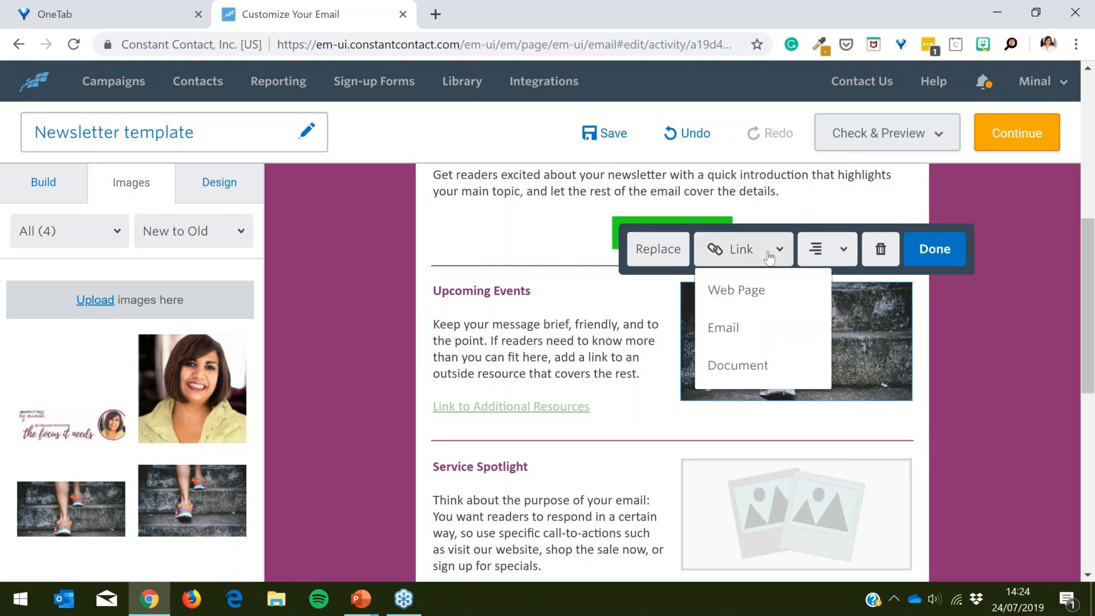
click(744, 367)
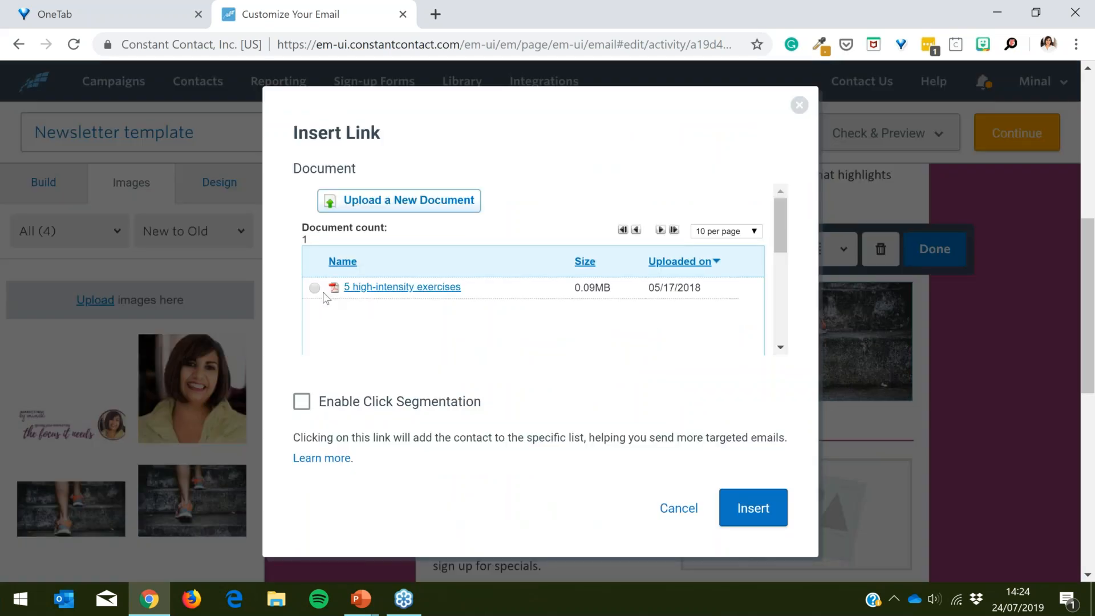
click(315, 288)
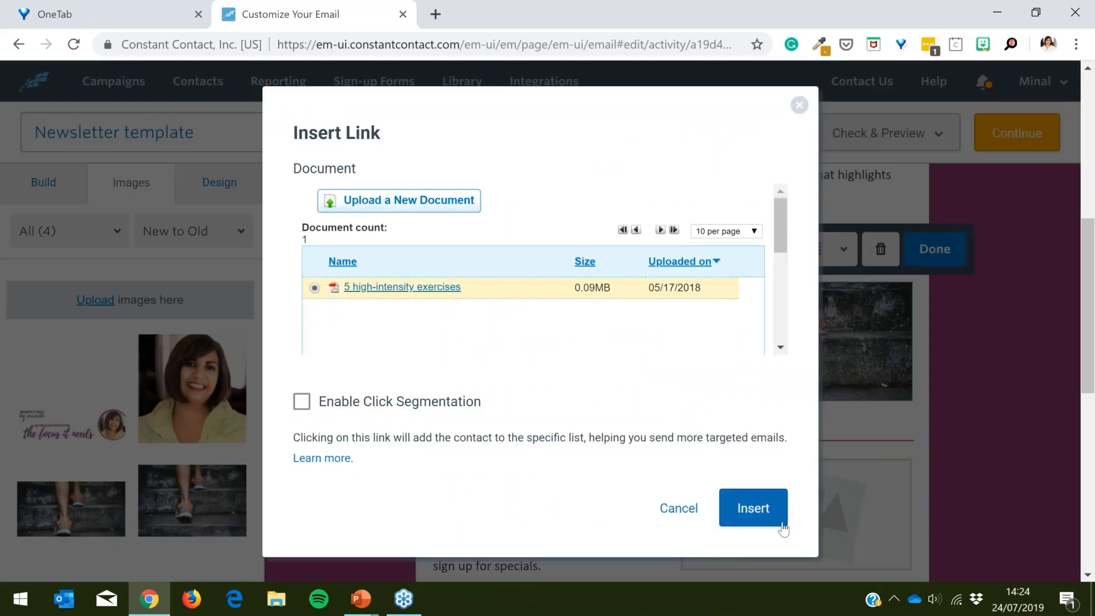
click(749, 509)
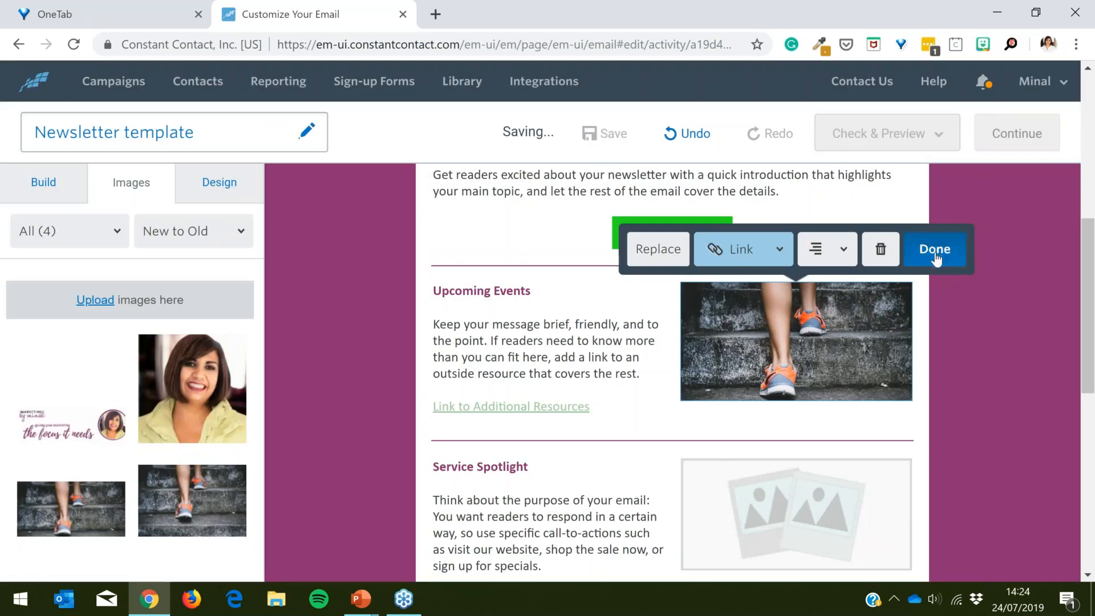
click(934, 255)
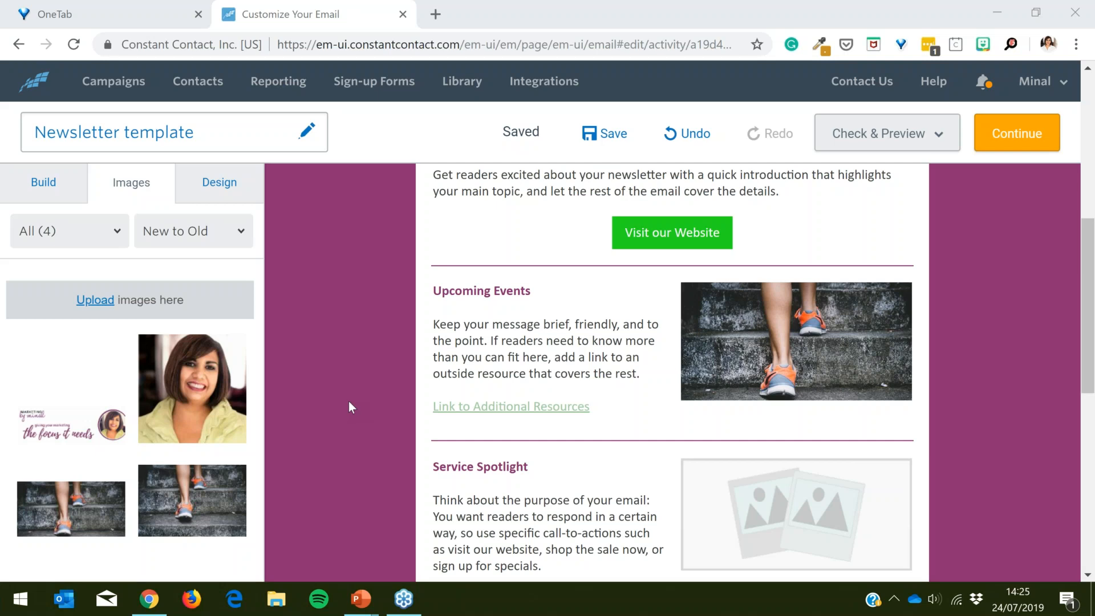
Step: Start a new email campaign based on the recently used purple newsletter template
click(109, 92)
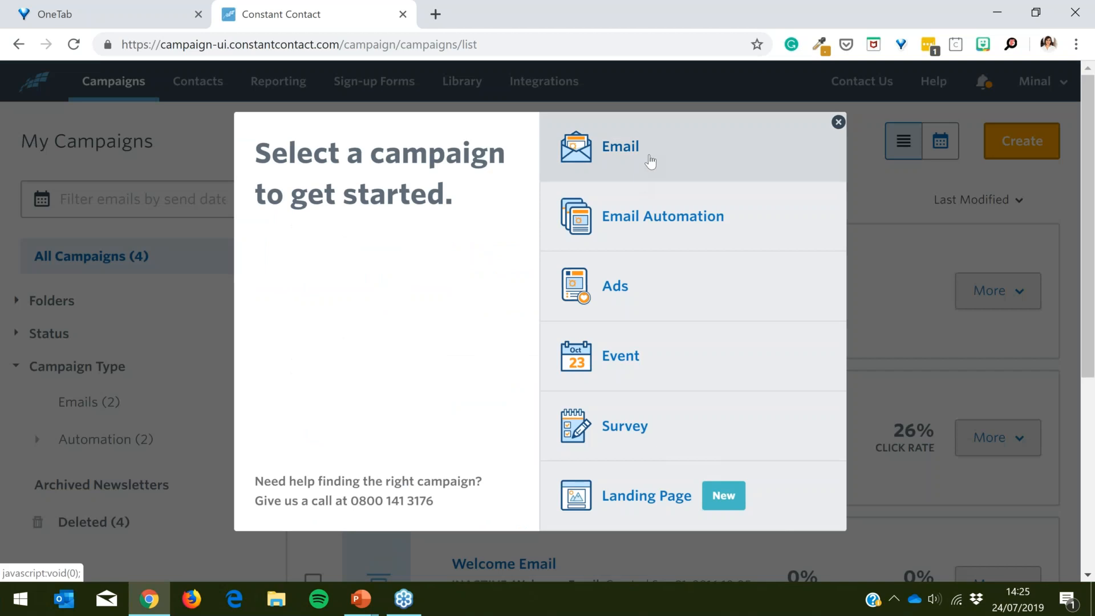
click(650, 162)
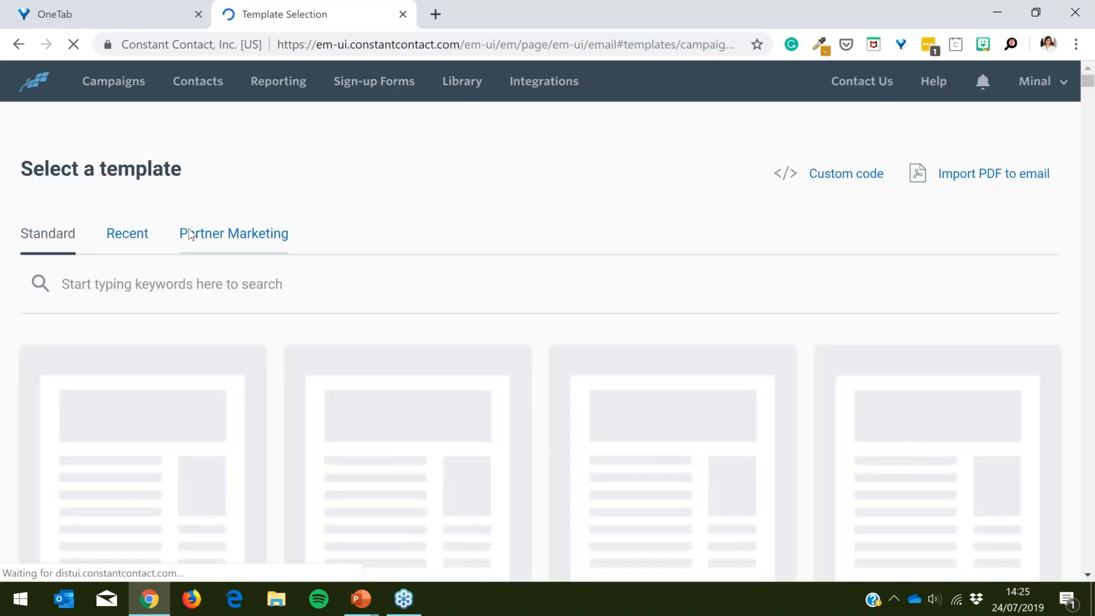
click(135, 238)
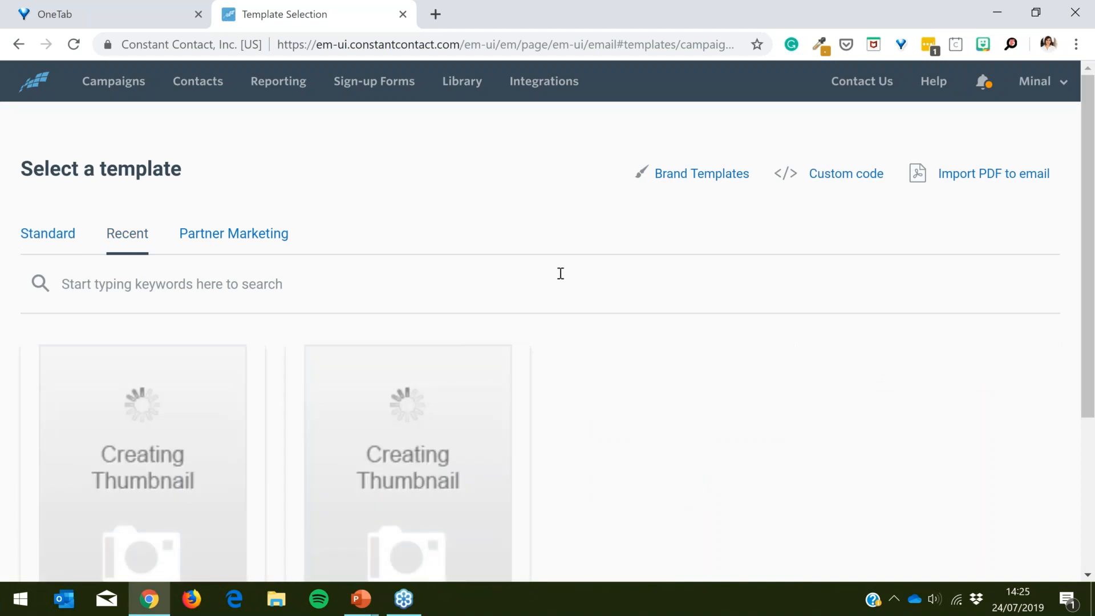
scroll(560, 274, down, 1)
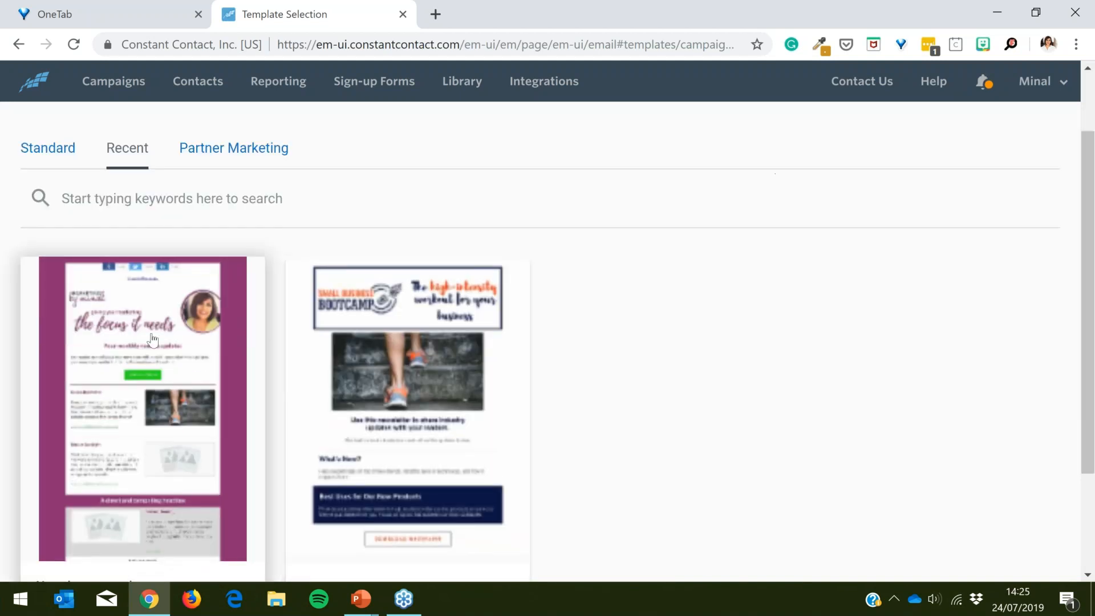
click(128, 417)
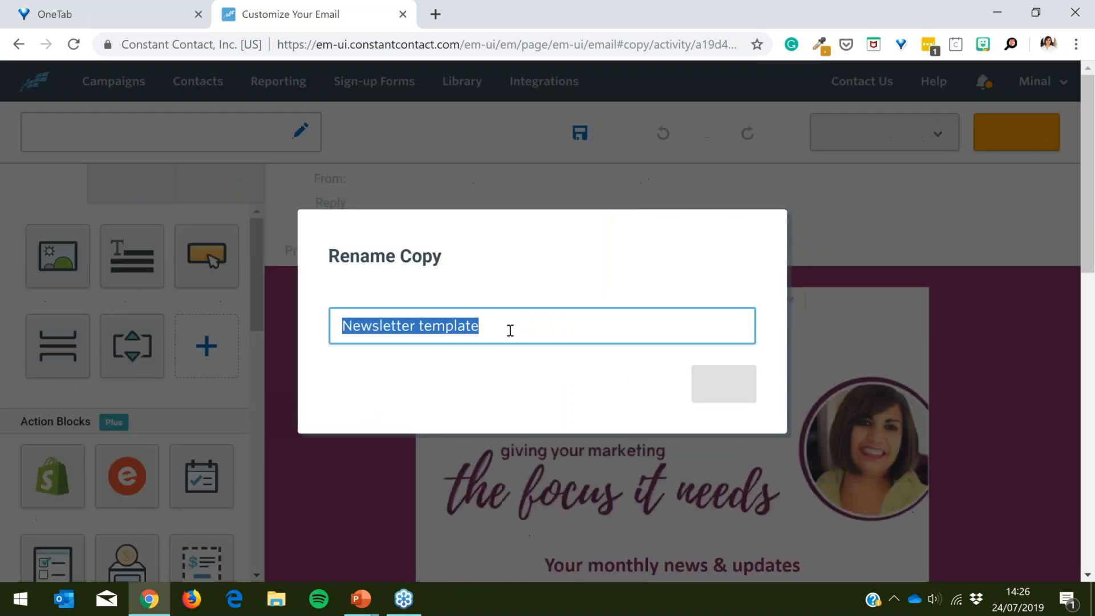
Step: Name the copied campaign "July newsletter" and save it
text(July newsletter)
key(BackSpace)
key(BackSpace)
text(ter)
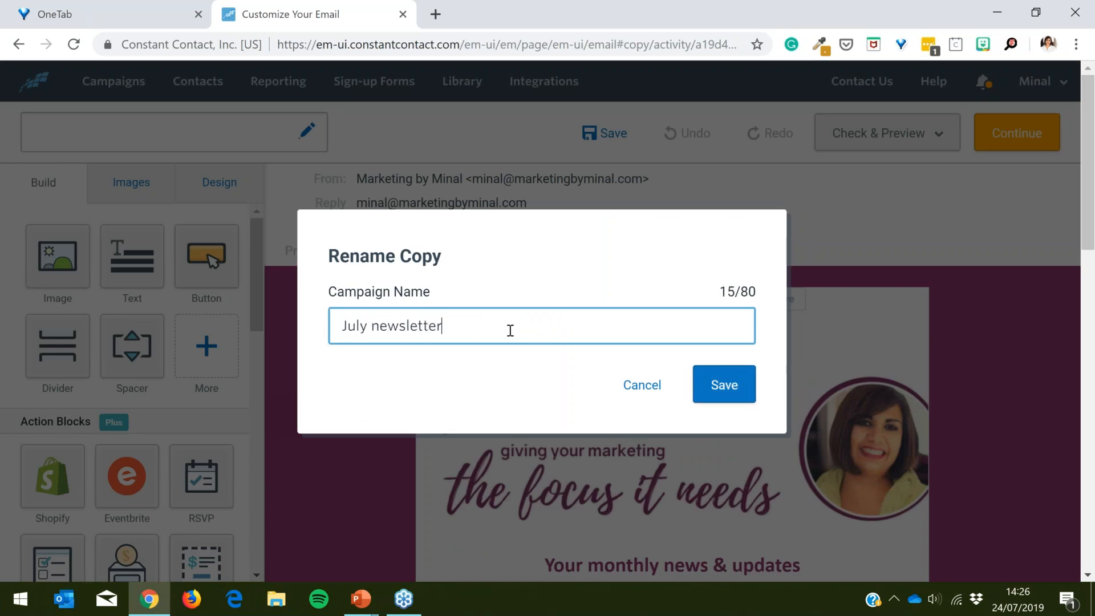
click(736, 390)
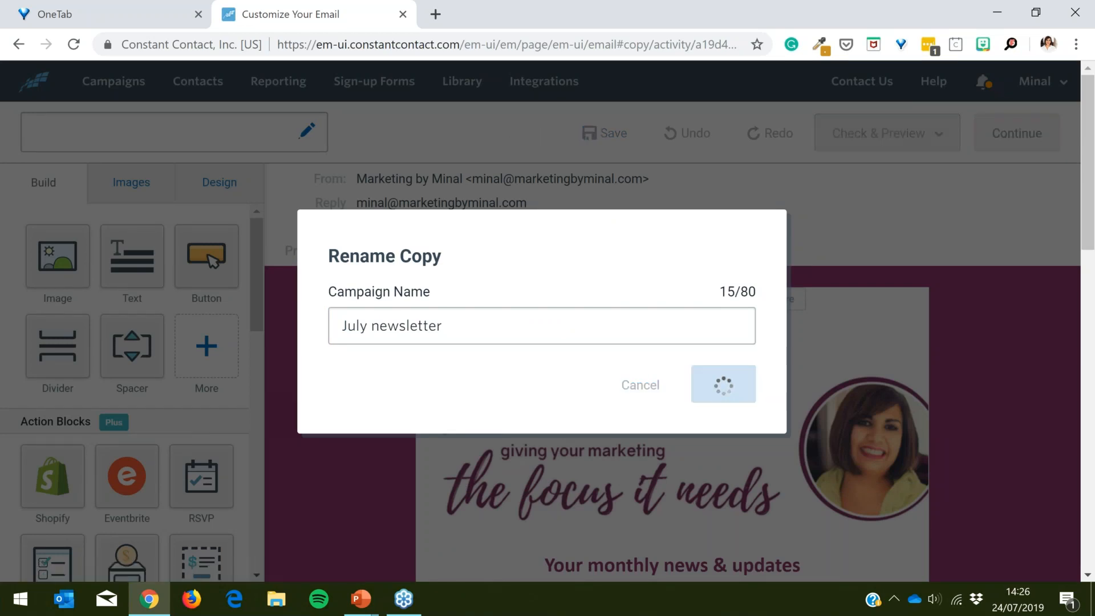
Step: Examine the July newsletter's editable intro text, heading, website button and articles
scroll(371, 469, down, 4)
scroll(371, 464, down, 2)
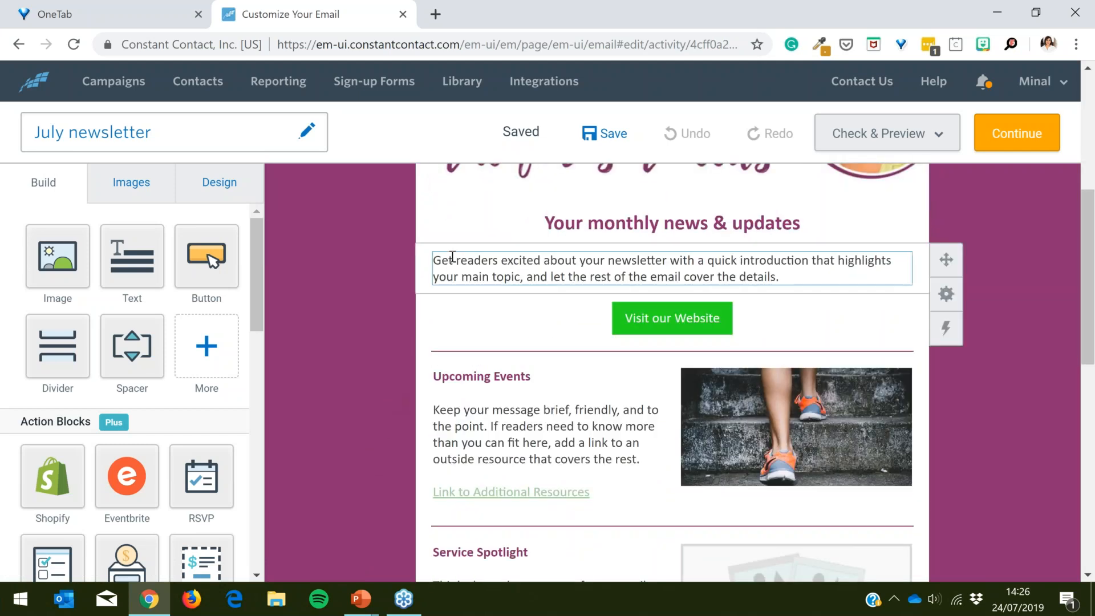
click(460, 262)
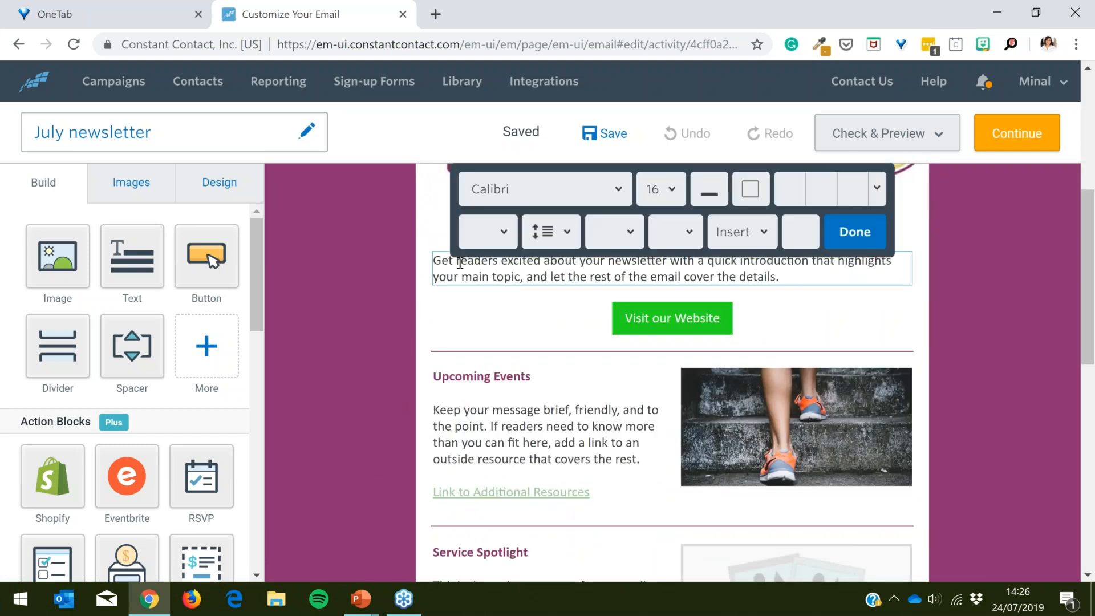
click(378, 298)
click(563, 221)
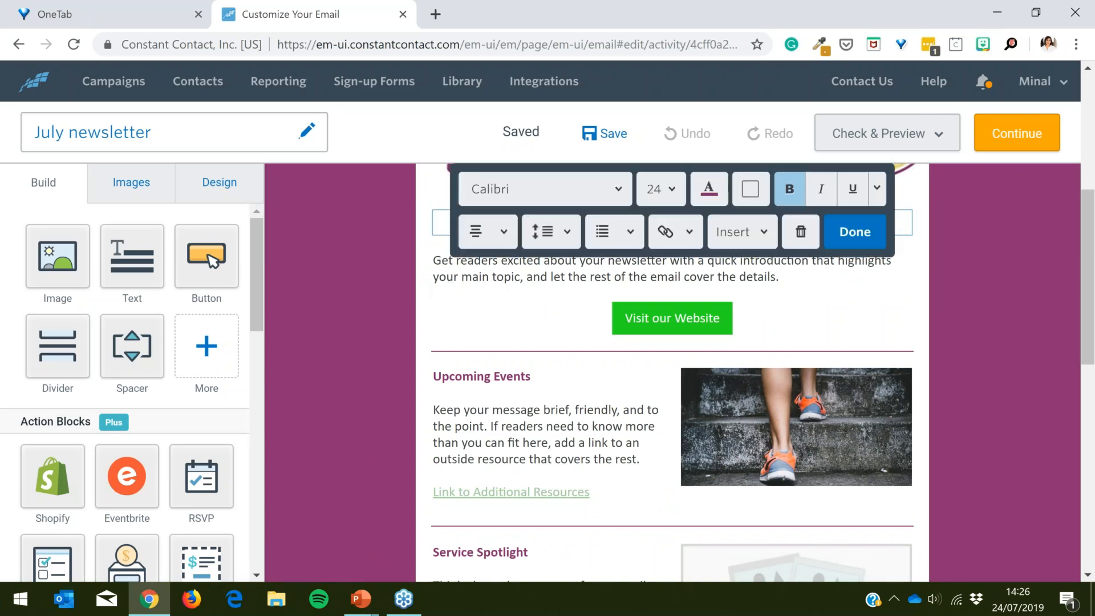
scroll(389, 315, up, 3)
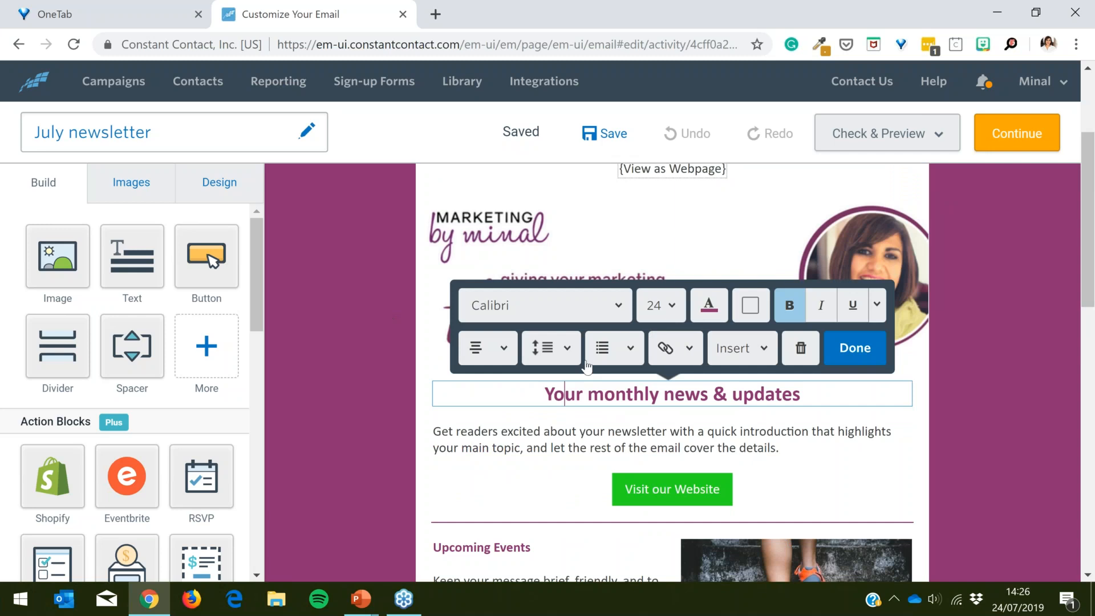
scroll(457, 455, down, 3)
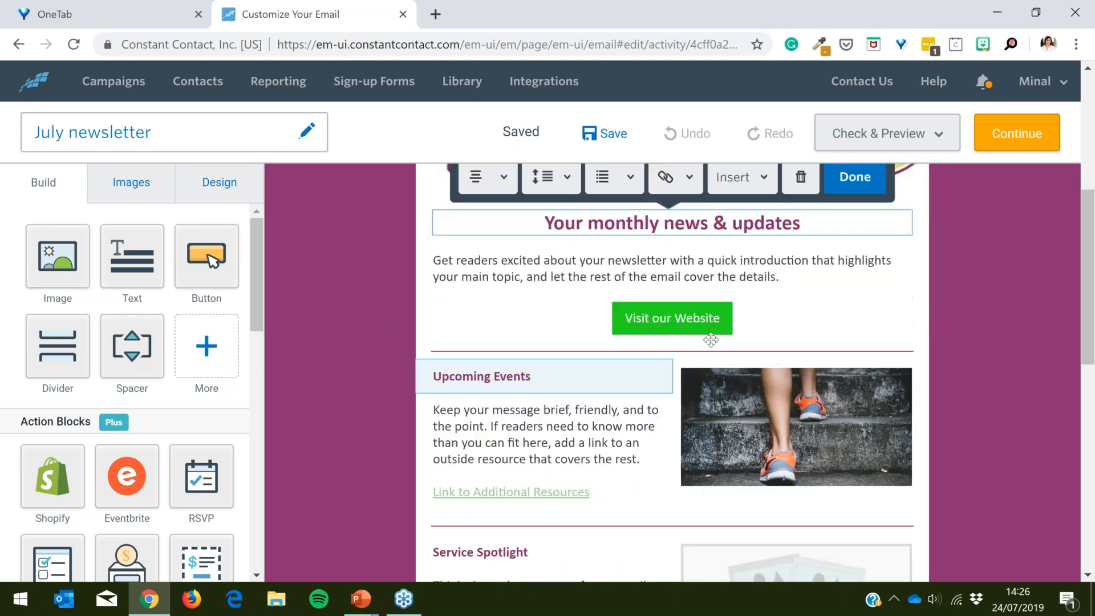
click(672, 324)
scroll(672, 324, down, 8)
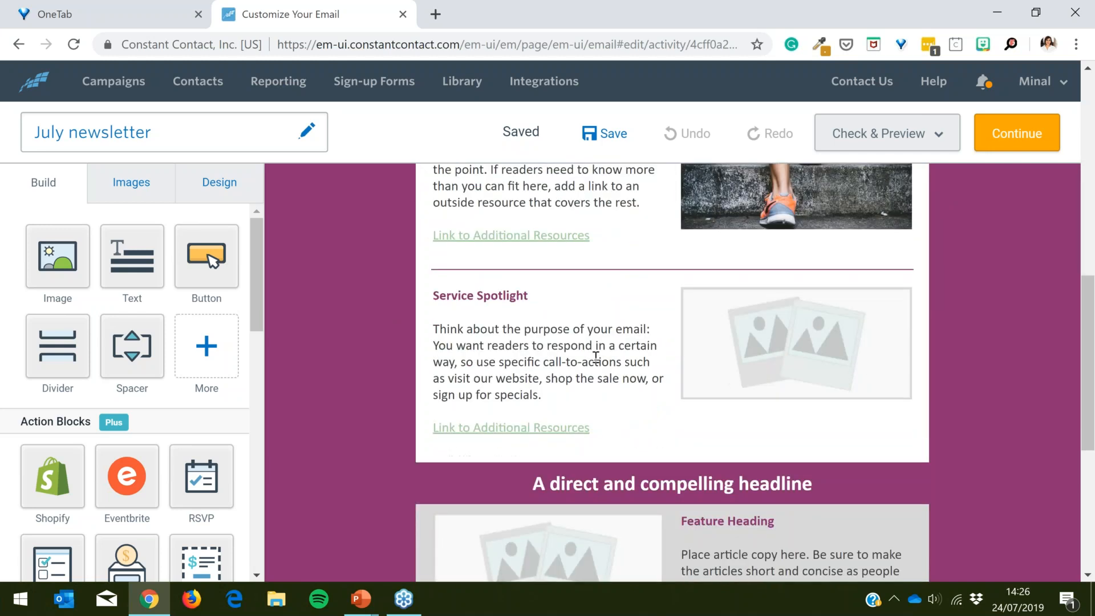
scroll(581, 336, up, 6)
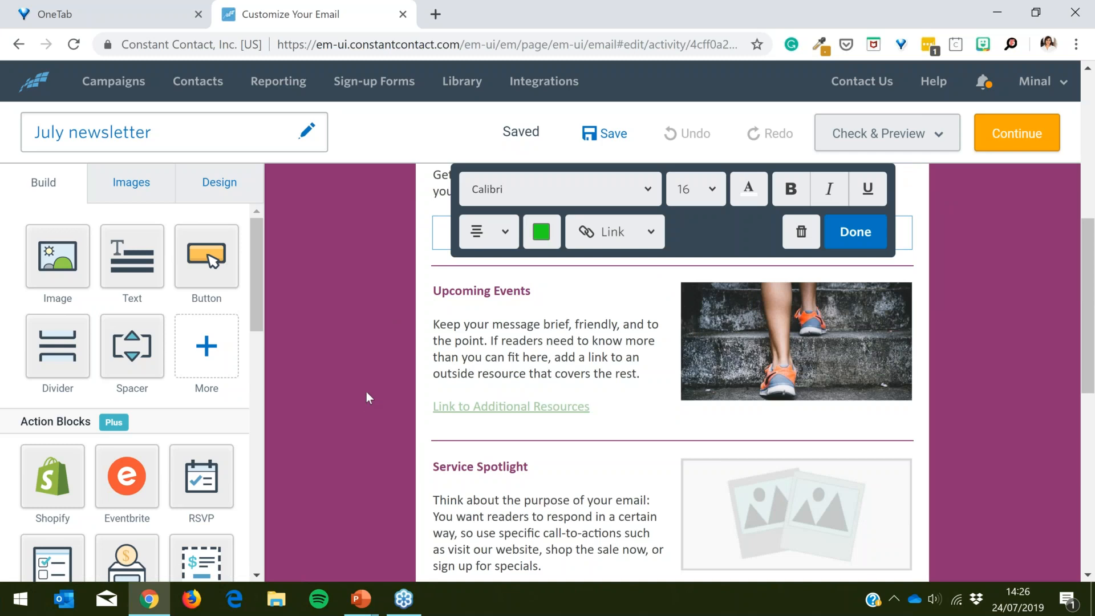
Step: Add an article layout with text and a right-hand image directly below the Service Spotlight article
scroll(383, 378, down, 4)
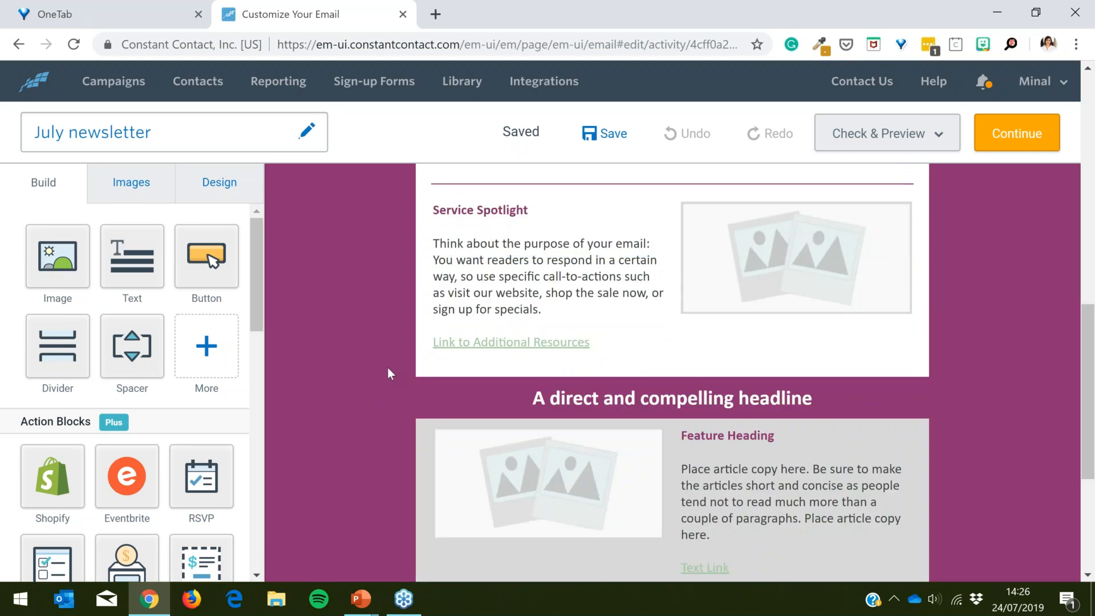
scroll(388, 367, down, 3)
scroll(389, 365, up, 4)
scroll(389, 364, up, 2)
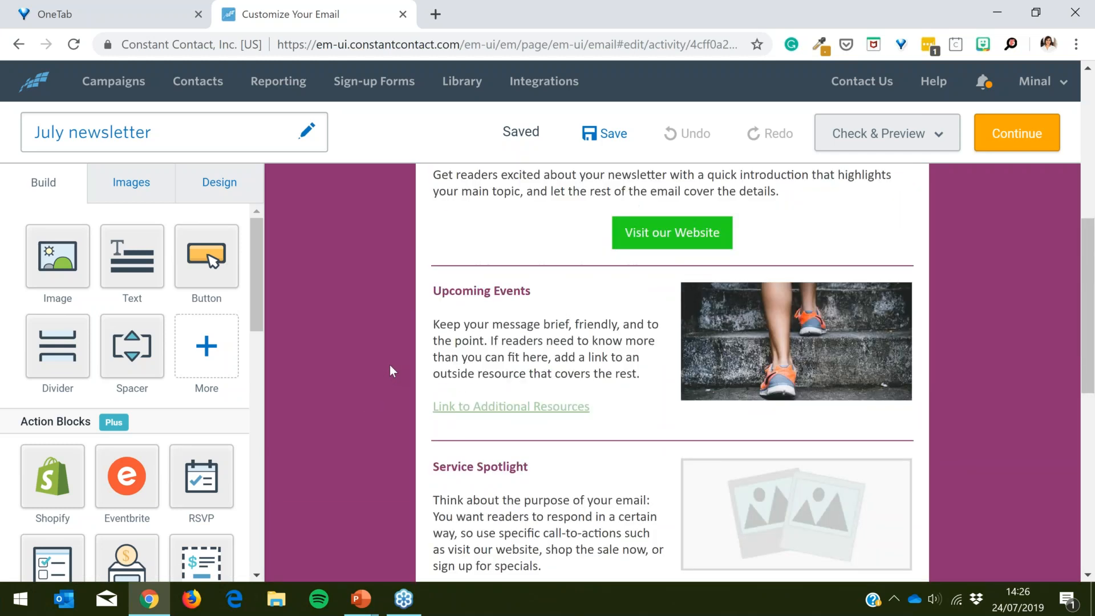
scroll(389, 365, down, 1)
scroll(171, 422, down, 1)
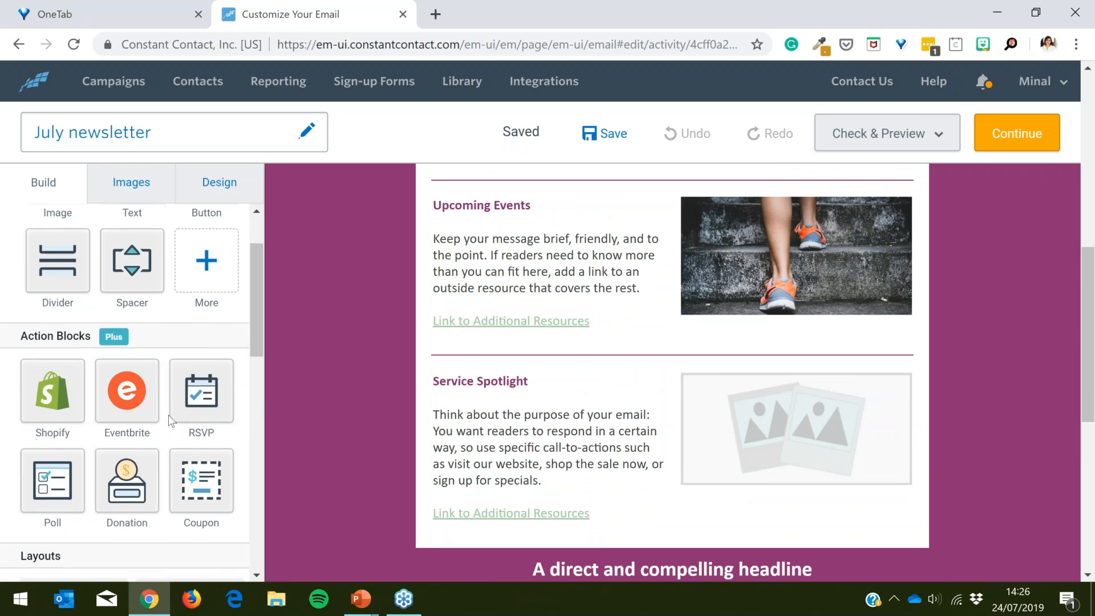
scroll(171, 417, up, 1)
scroll(175, 414, down, 6)
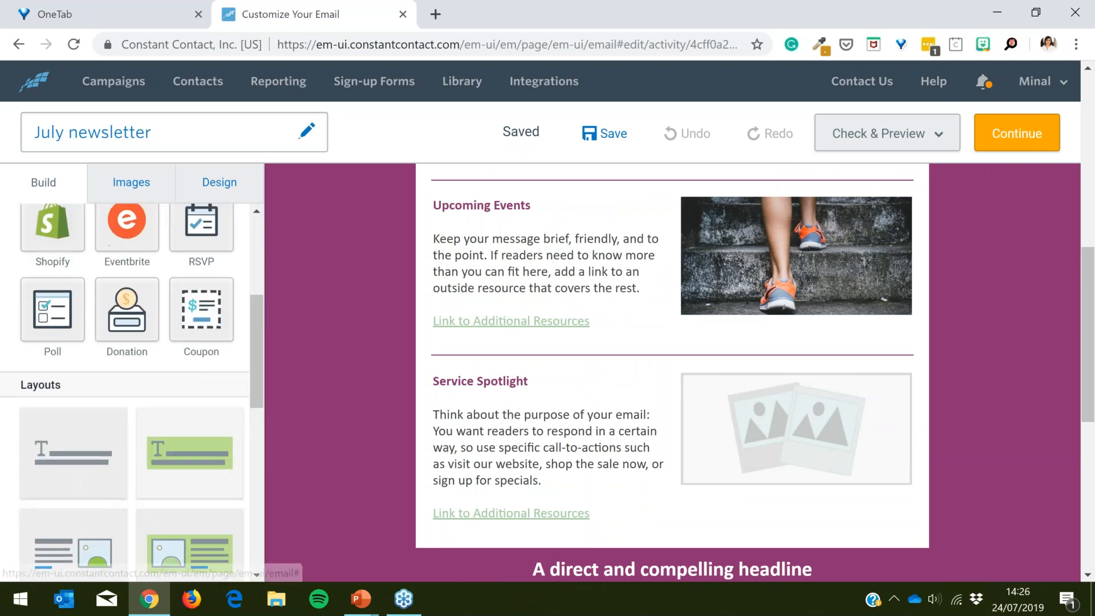
scroll(141, 379, down, 1)
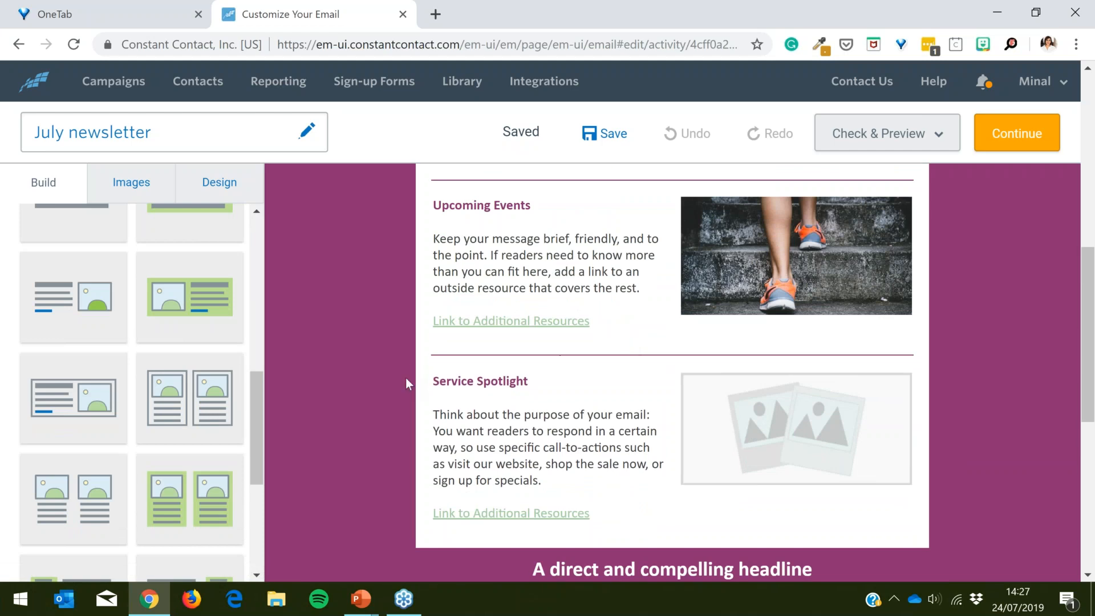
scroll(408, 384, up, 1)
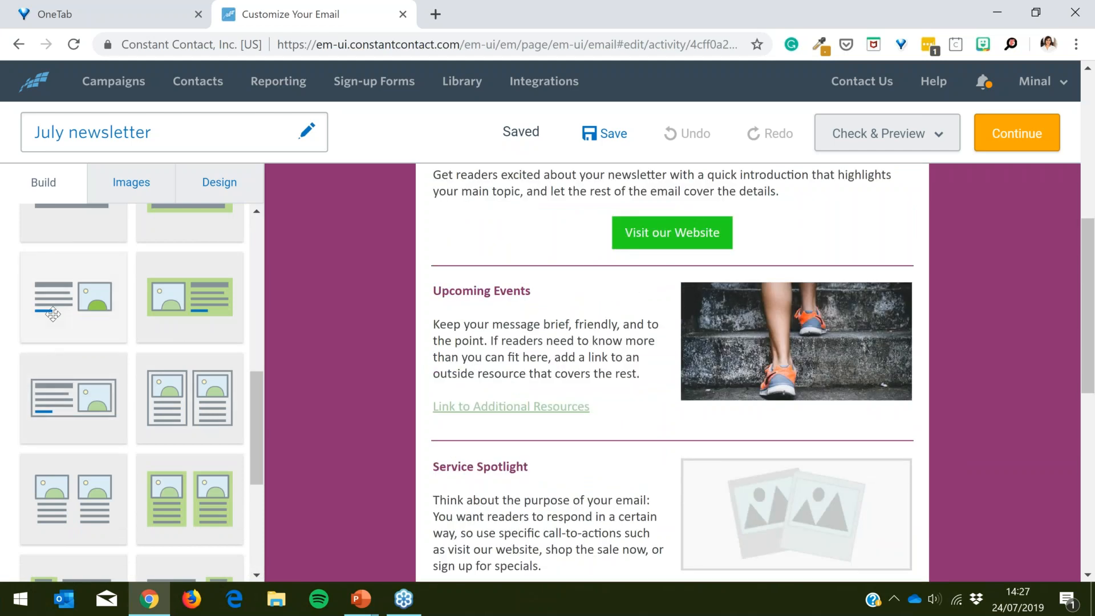
drag(48, 324, 459, 394)
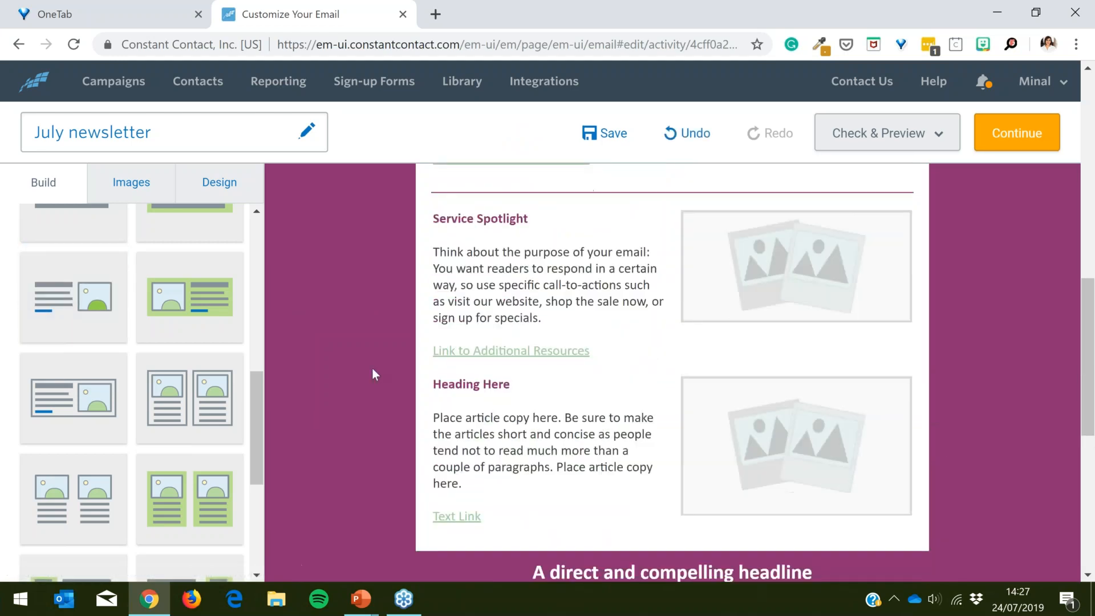
Step: Duplicate the divider above Service Spotlight and place the copy between Service Spotlight and the new "Heading Here" article
click(452, 277)
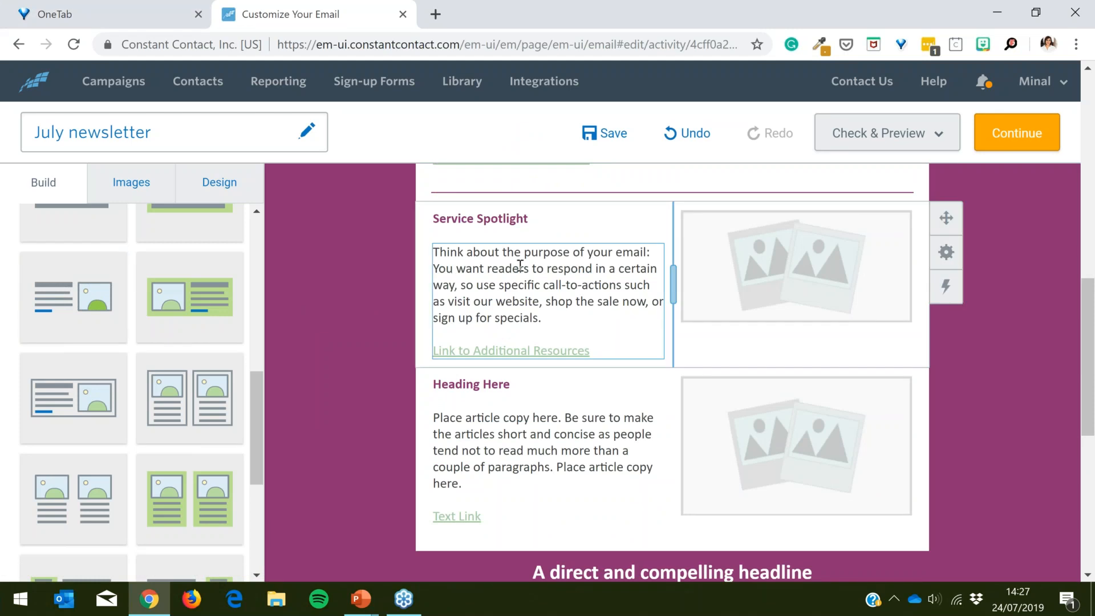
click(732, 280)
click(559, 450)
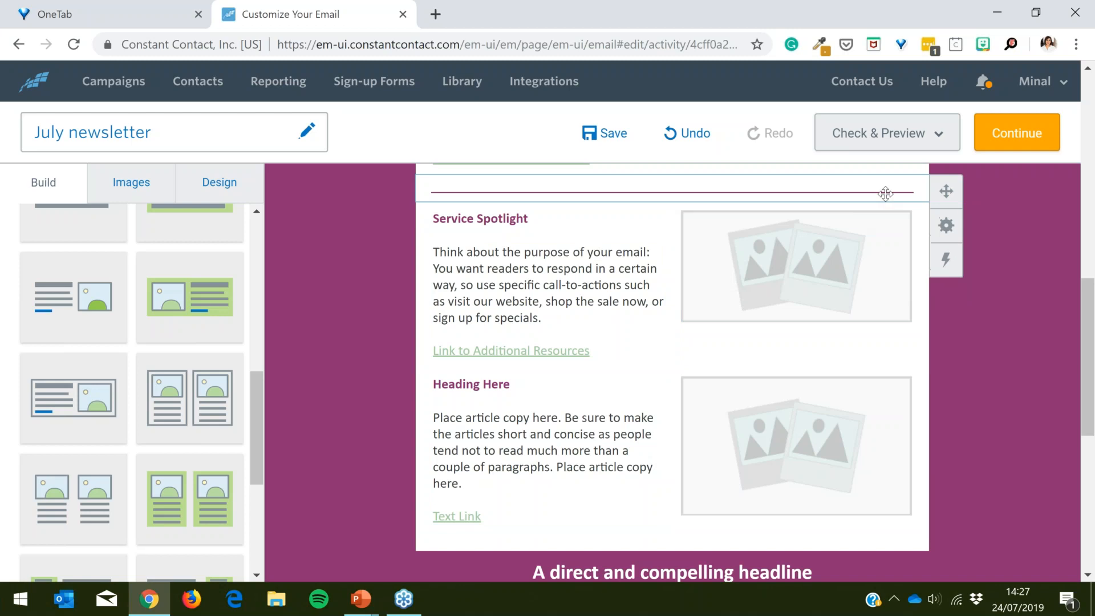
click(947, 229)
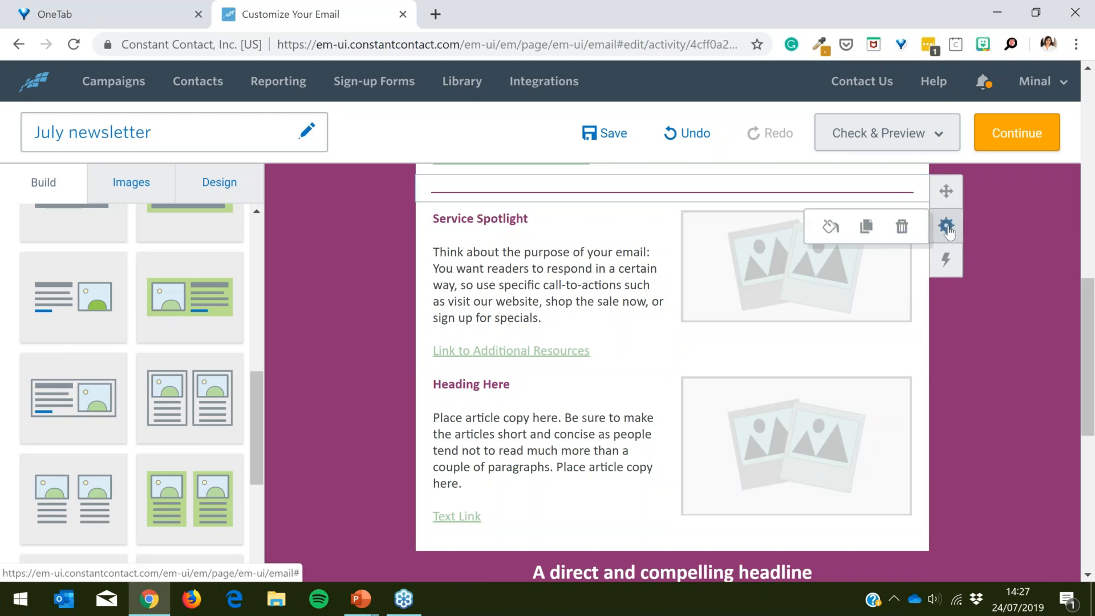
click(866, 228)
mouse_move(940, 219)
drag(938, 235, 918, 394)
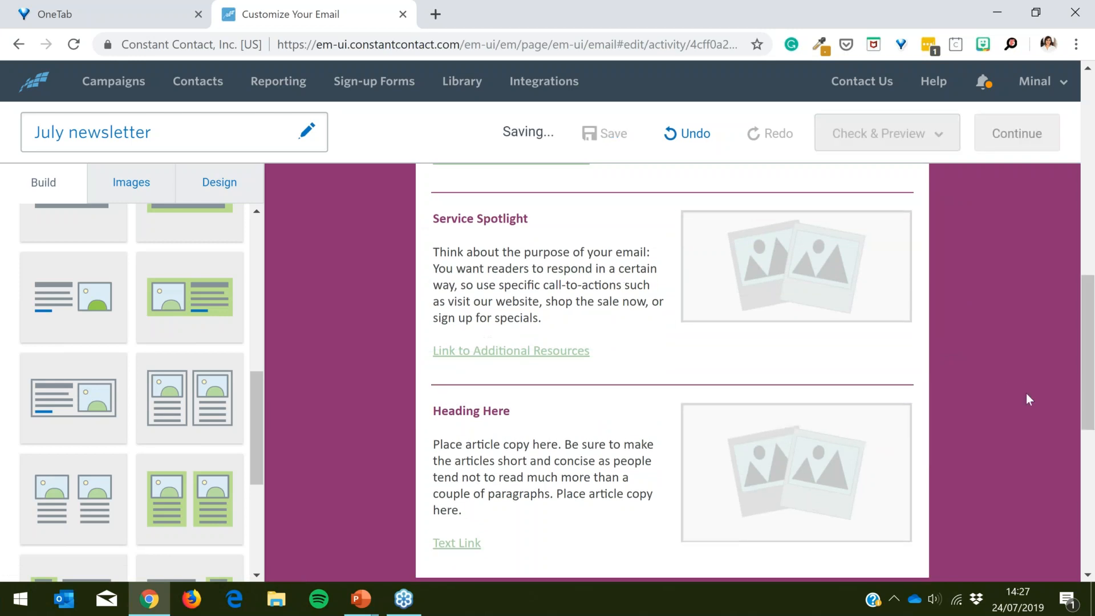
Step: Review the updated newsletter up to its header and run the error check on it
scroll(1028, 394, up, 2)
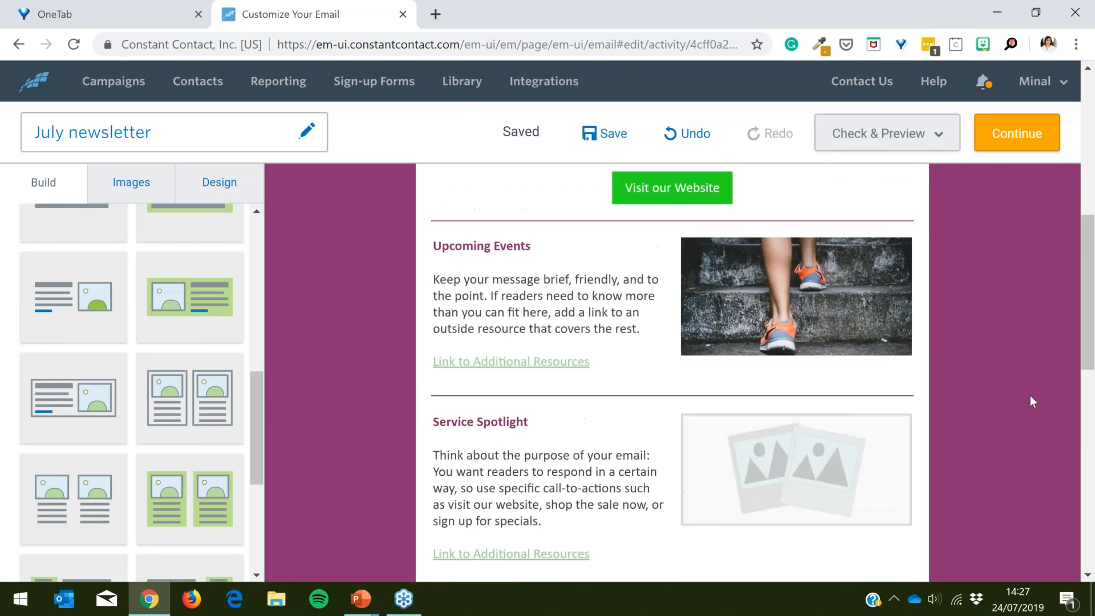
scroll(1035, 408, down, 3)
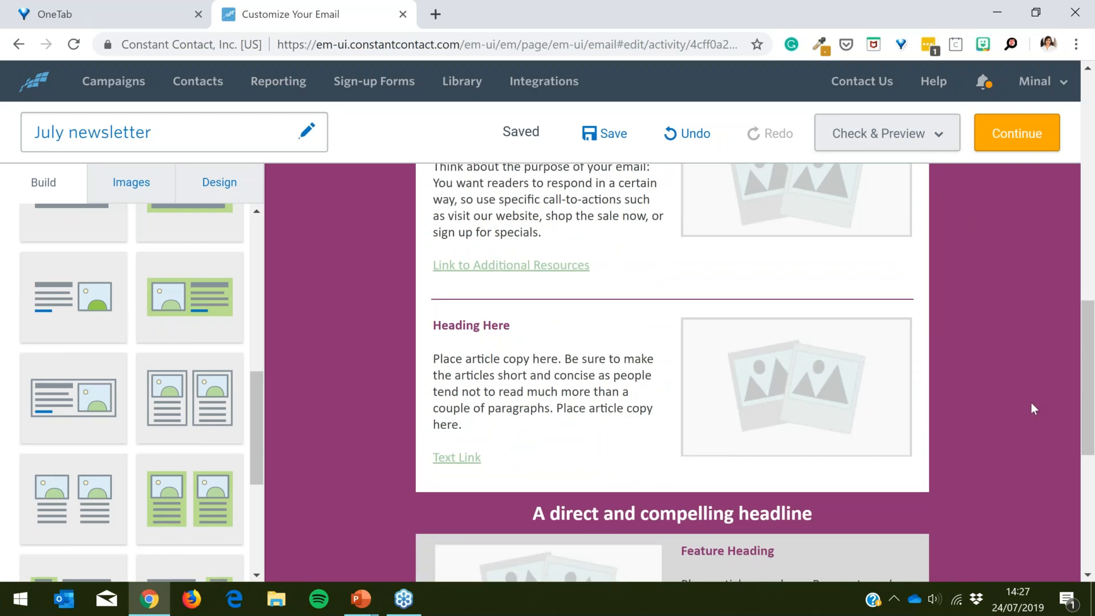
scroll(1032, 402, up, 5)
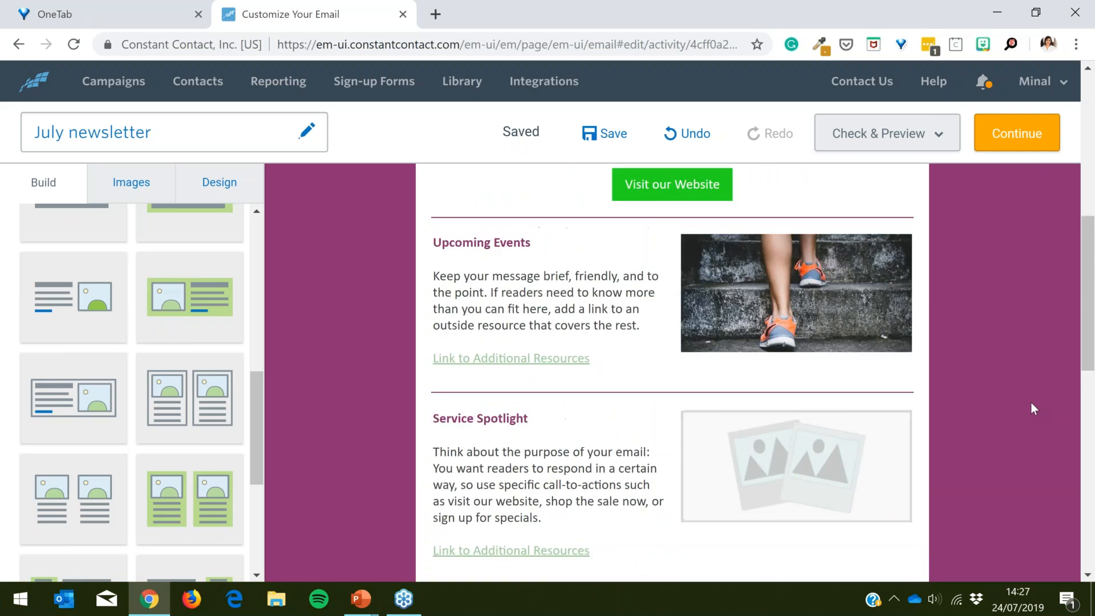
scroll(1030, 402, up, 5)
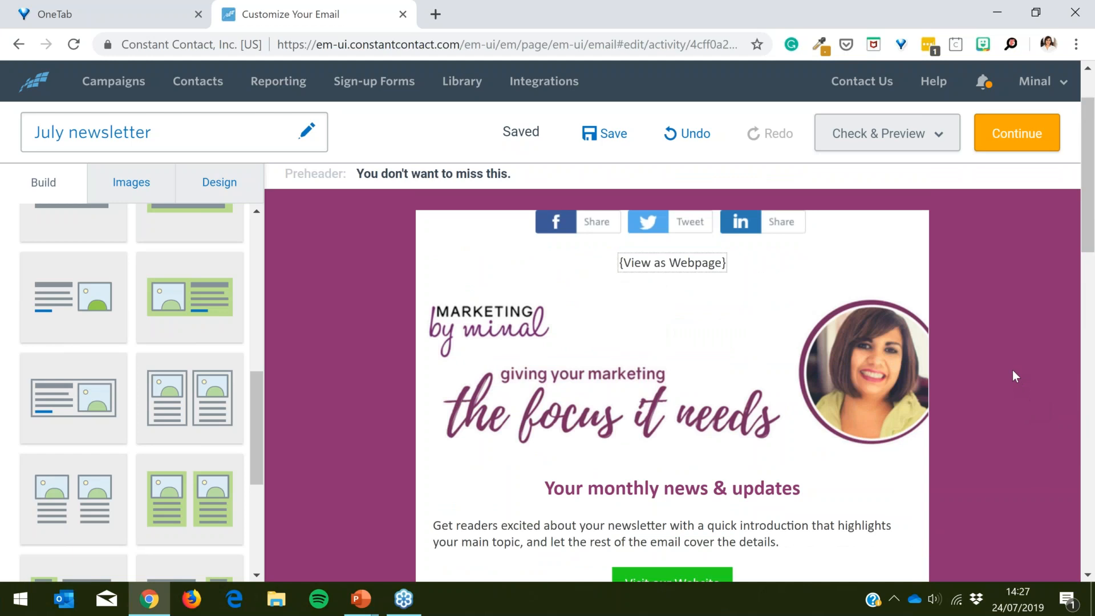
scroll(1010, 376, up, 1)
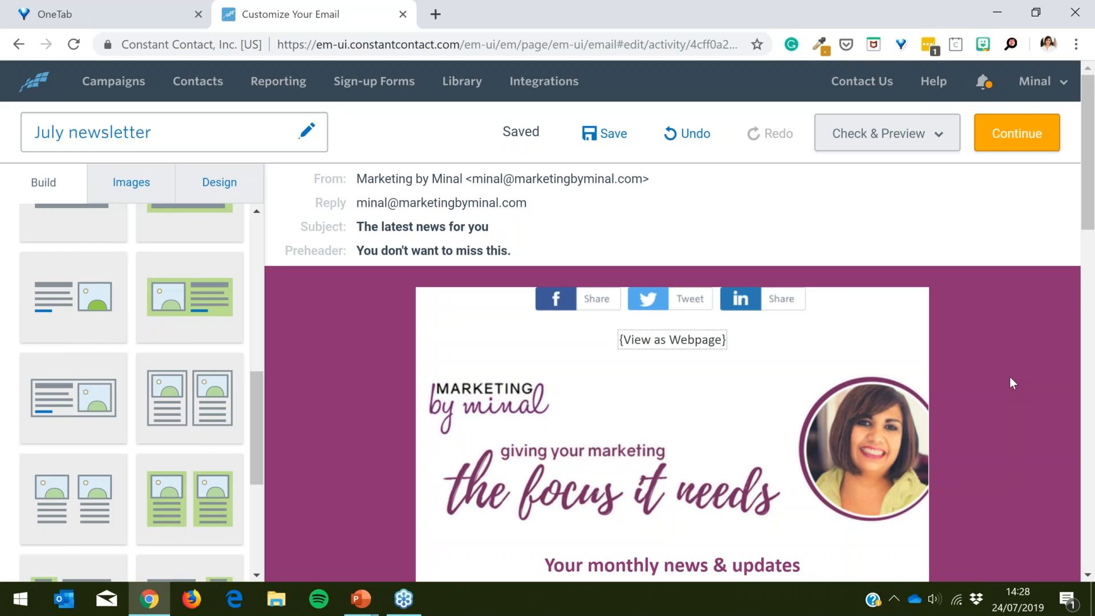
click(910, 146)
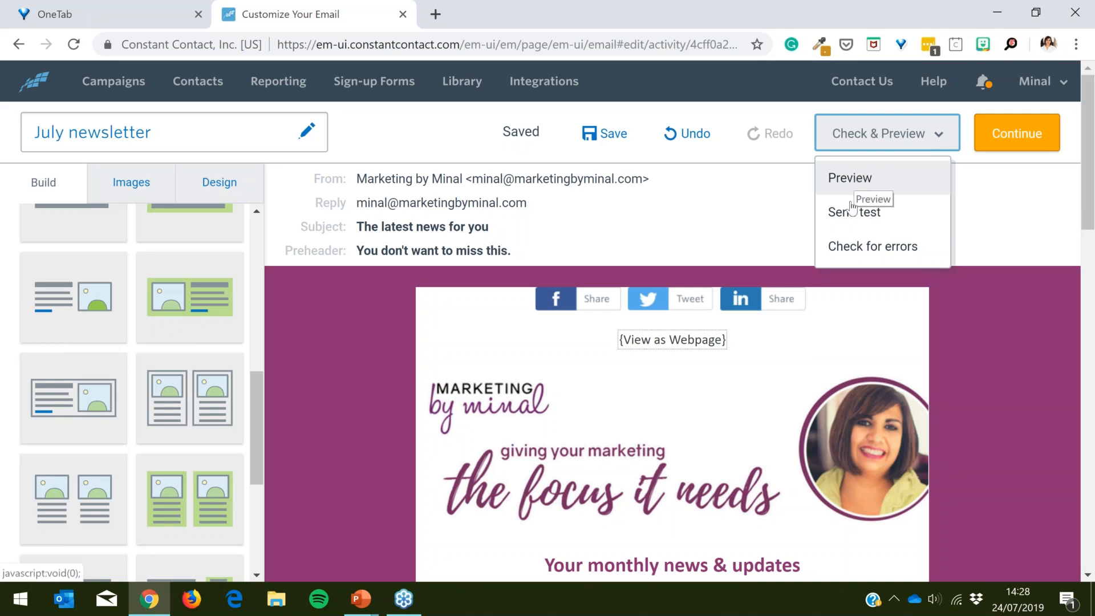
click(863, 256)
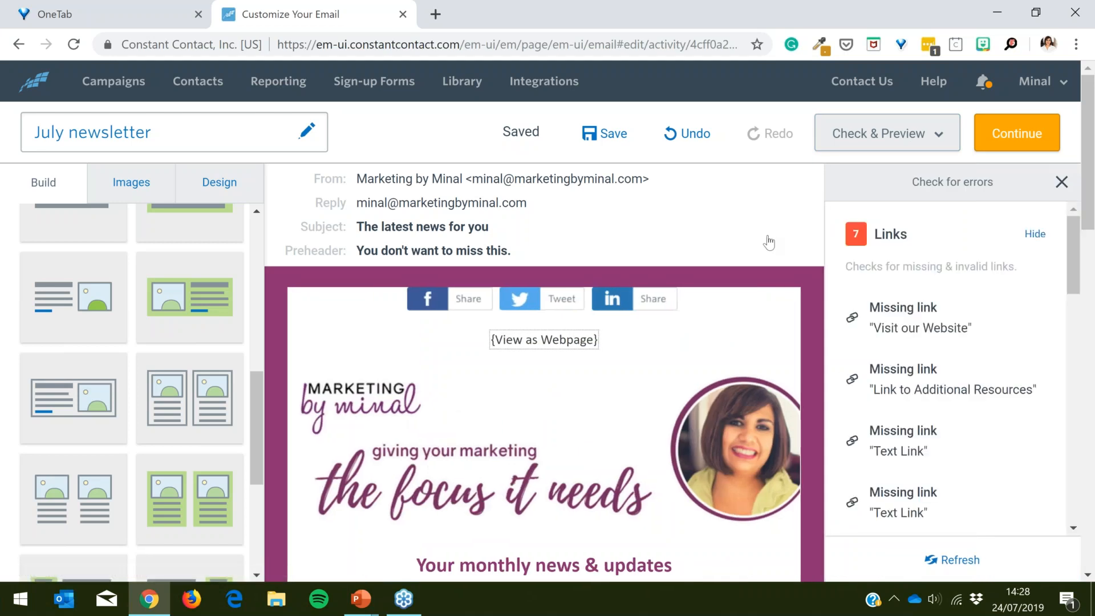
Step: Examine the links, content and dates sections of the error check results, and close the results
mouse_move(616, 447)
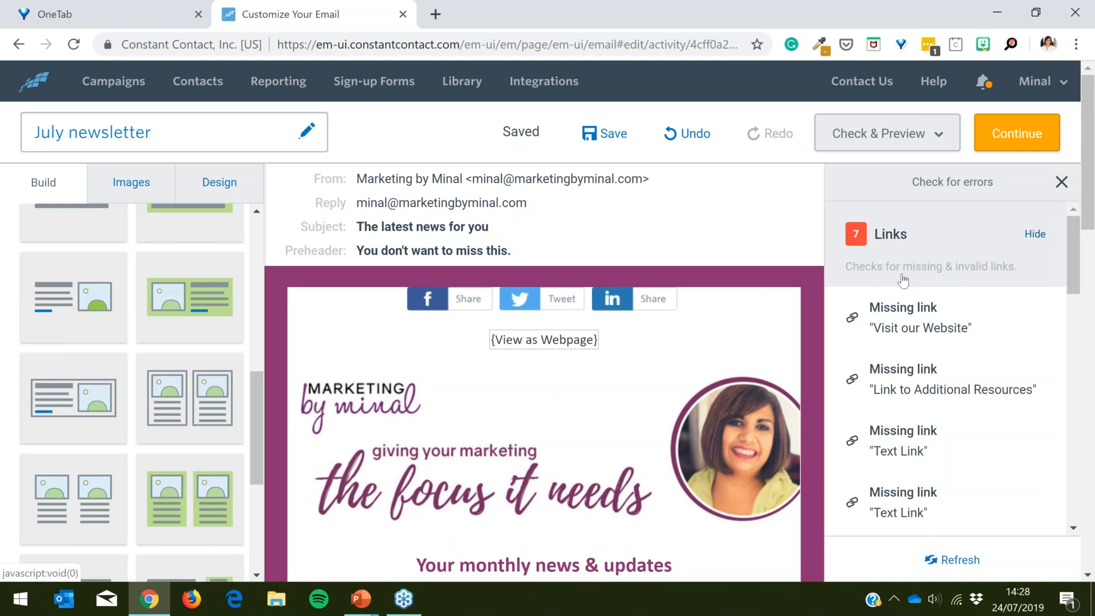
scroll(903, 280, down, 5)
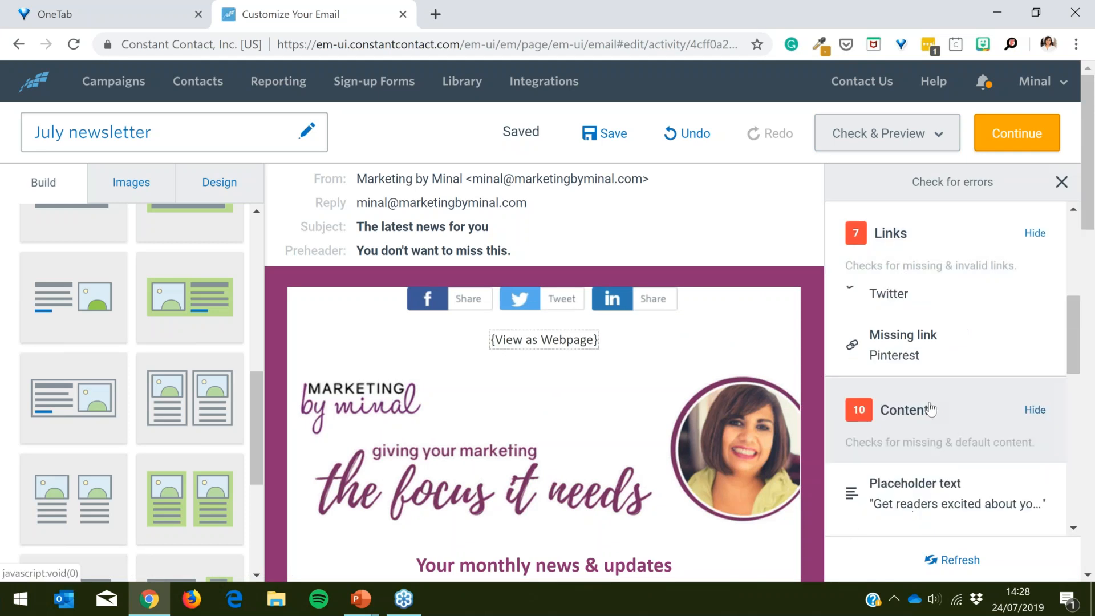
click(928, 410)
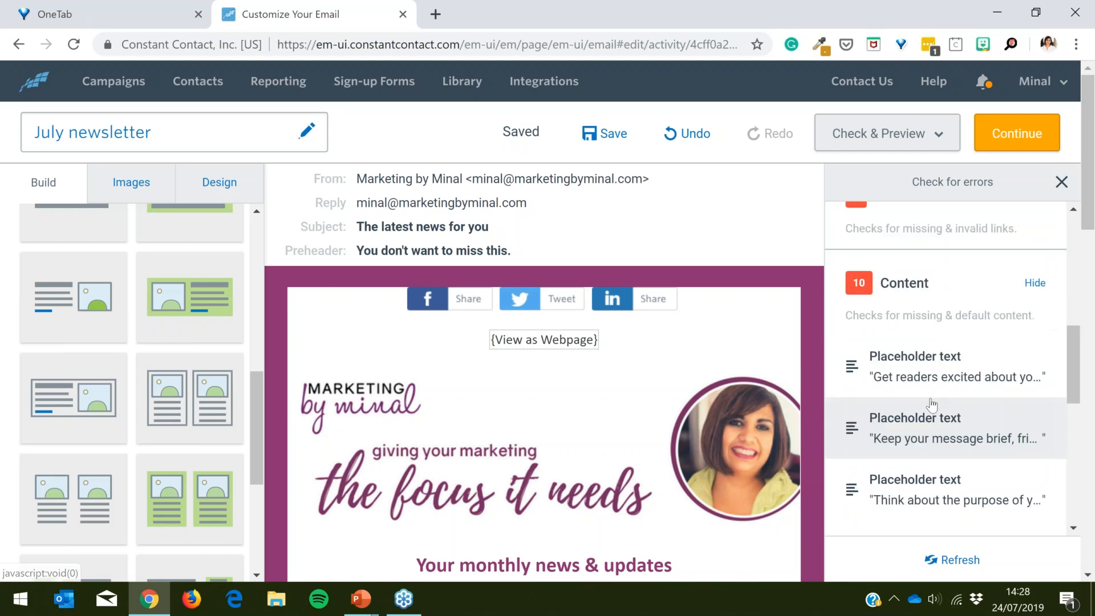
scroll(881, 341, down, 7)
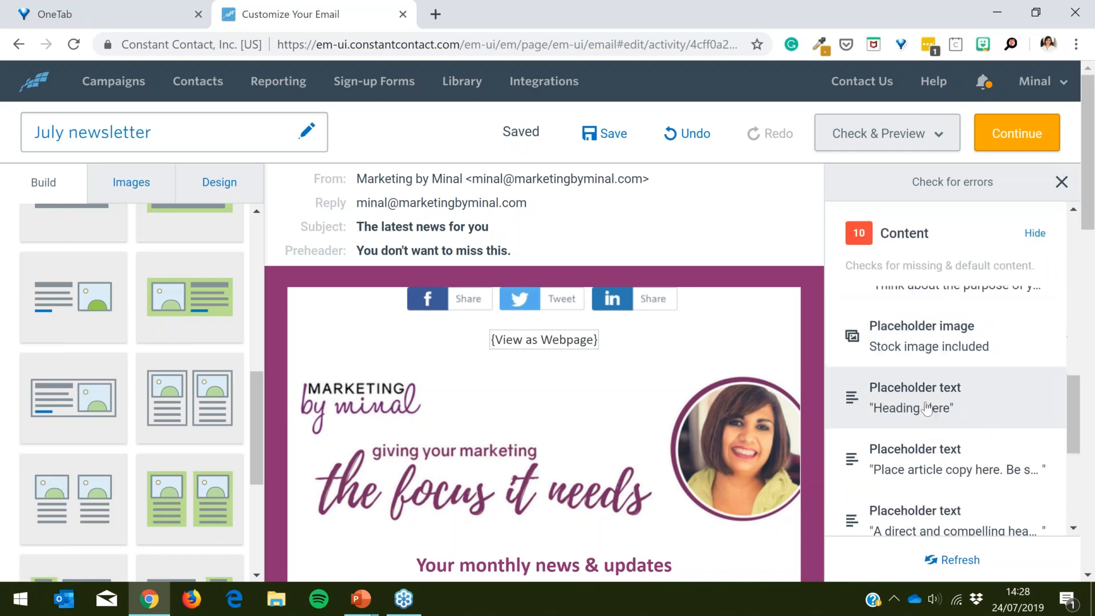
scroll(928, 409, down, 2)
scroll(929, 408, up, 3)
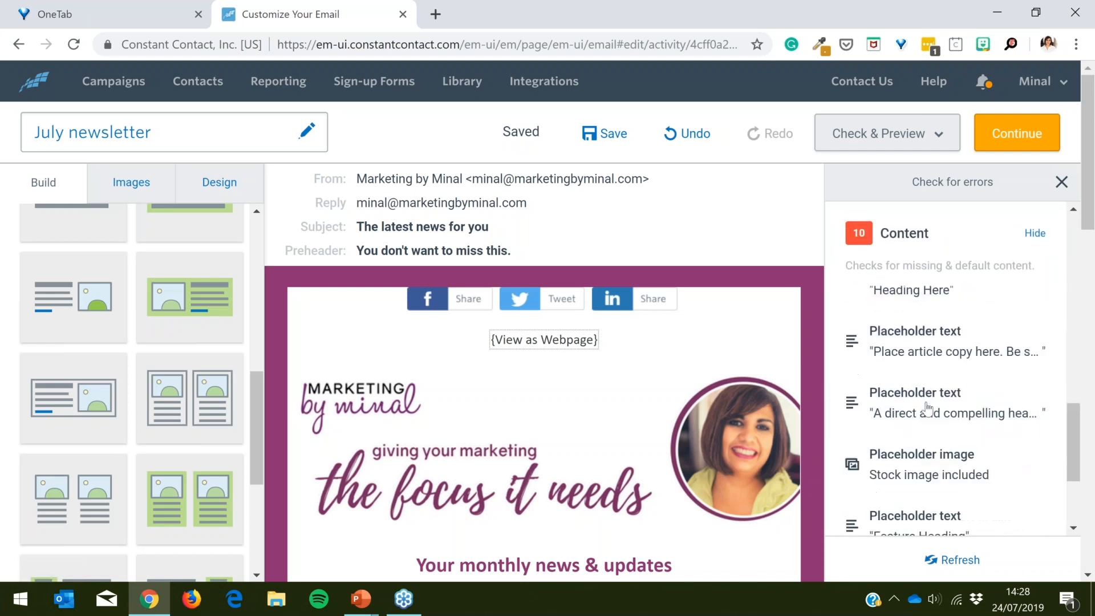
scroll(928, 409, down, 4)
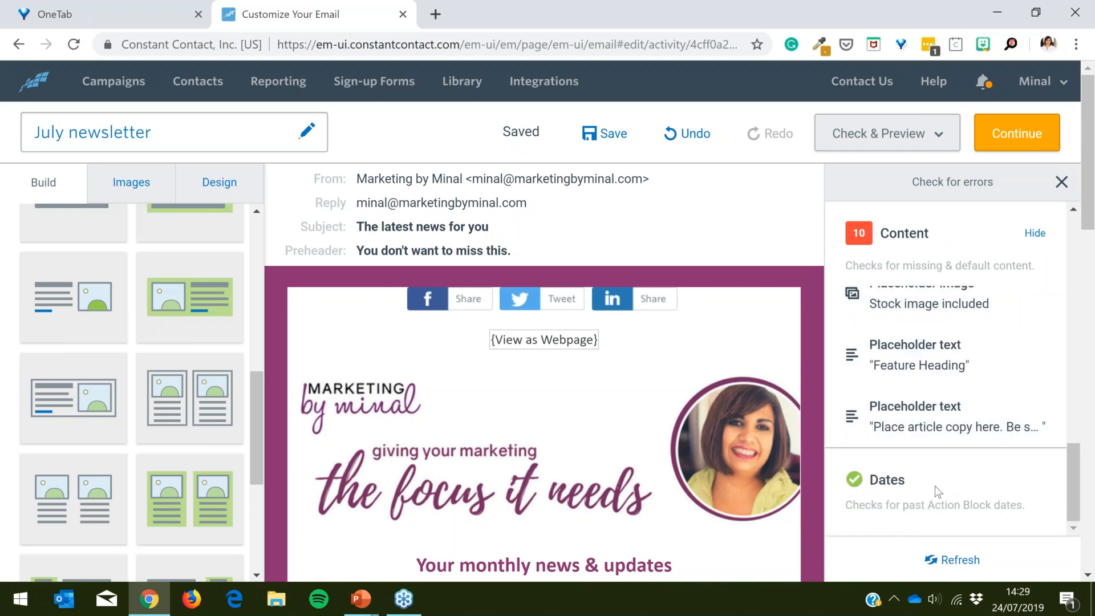
scroll(918, 456, up, 10)
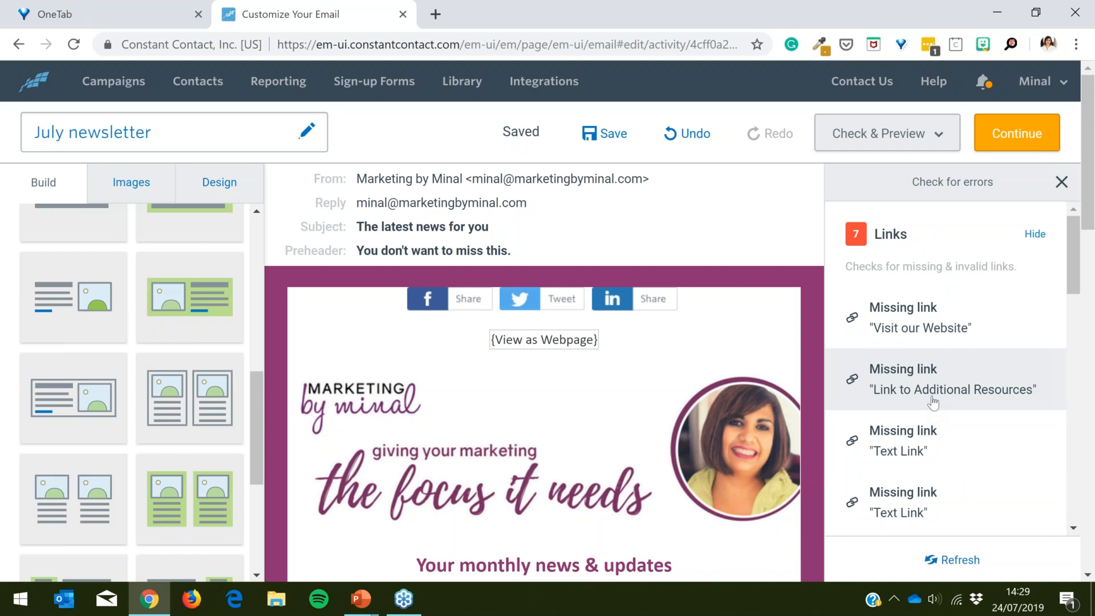
click(1061, 183)
Step: Preview the July newsletter's desktop version from the header through the articles, and close the preview
click(925, 142)
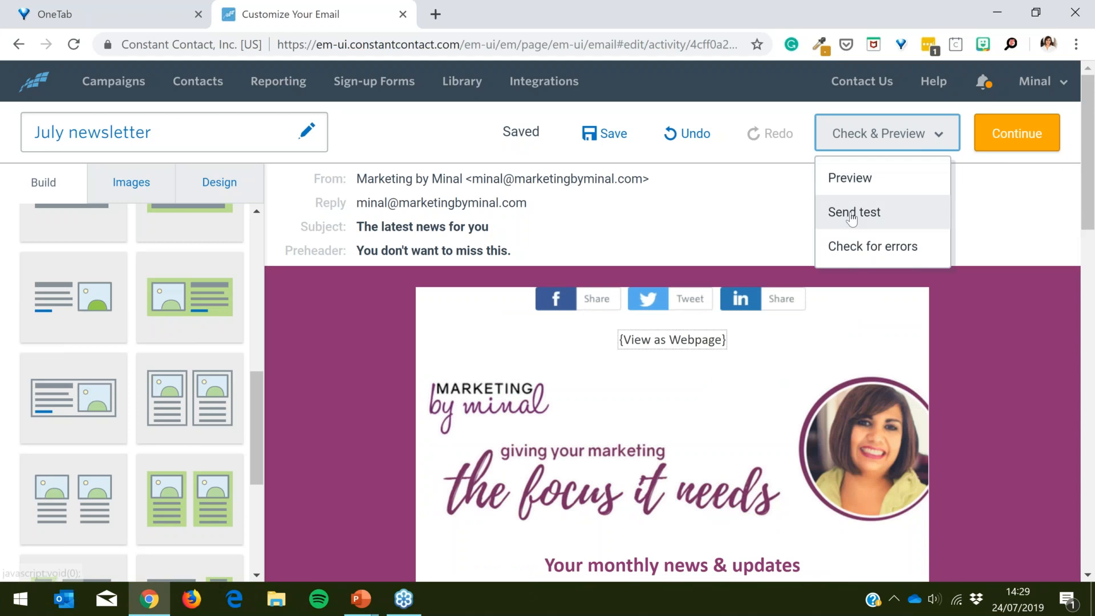
click(860, 186)
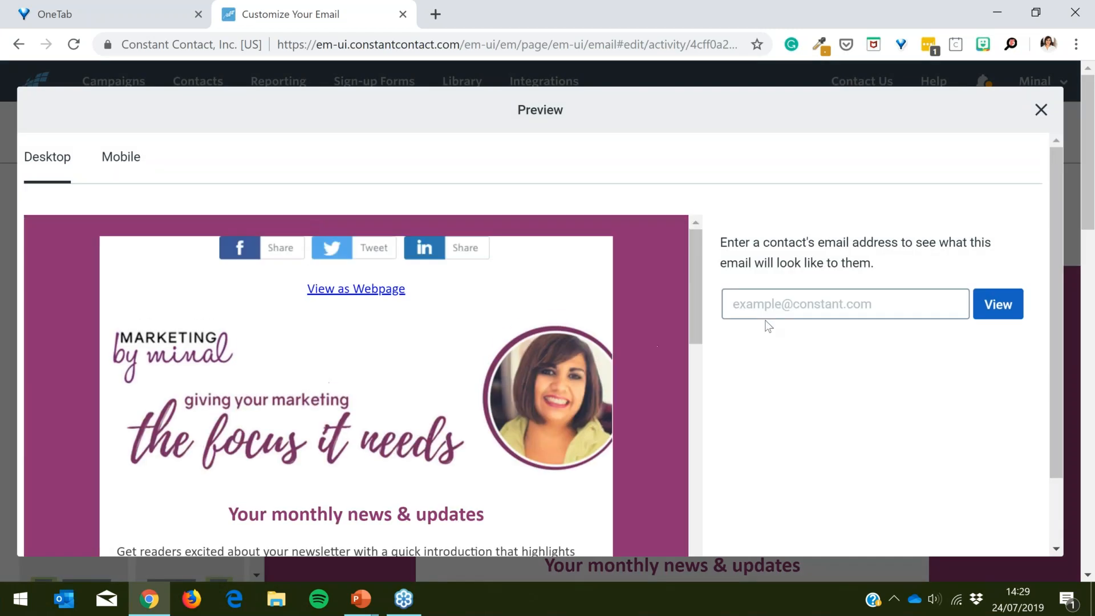
scroll(543, 327, down, 5)
click(787, 303)
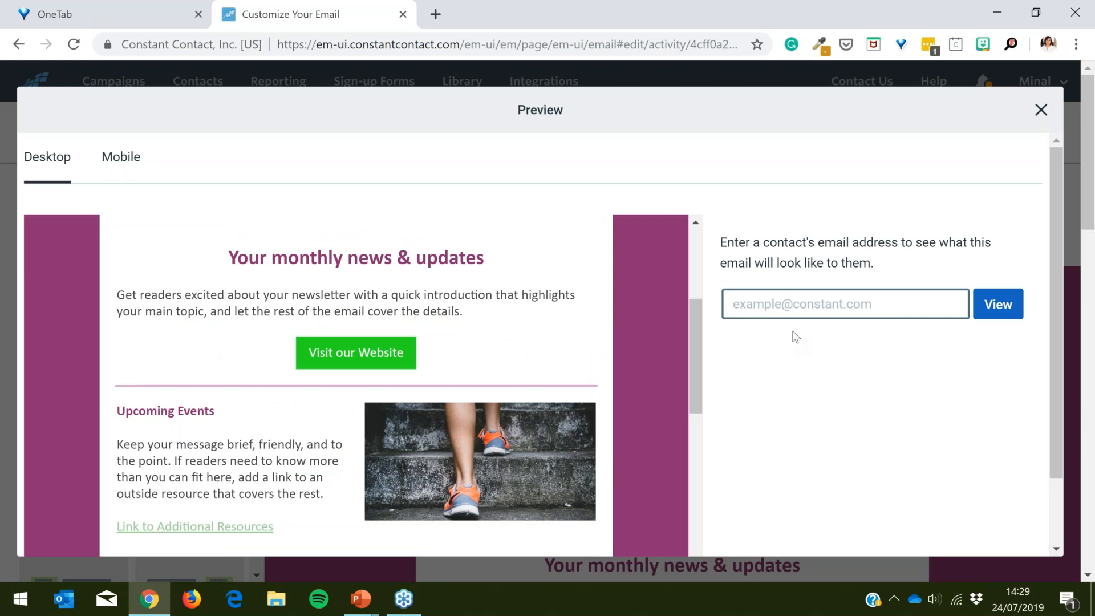
scroll(592, 364, up, 3)
scroll(635, 430, down, 2)
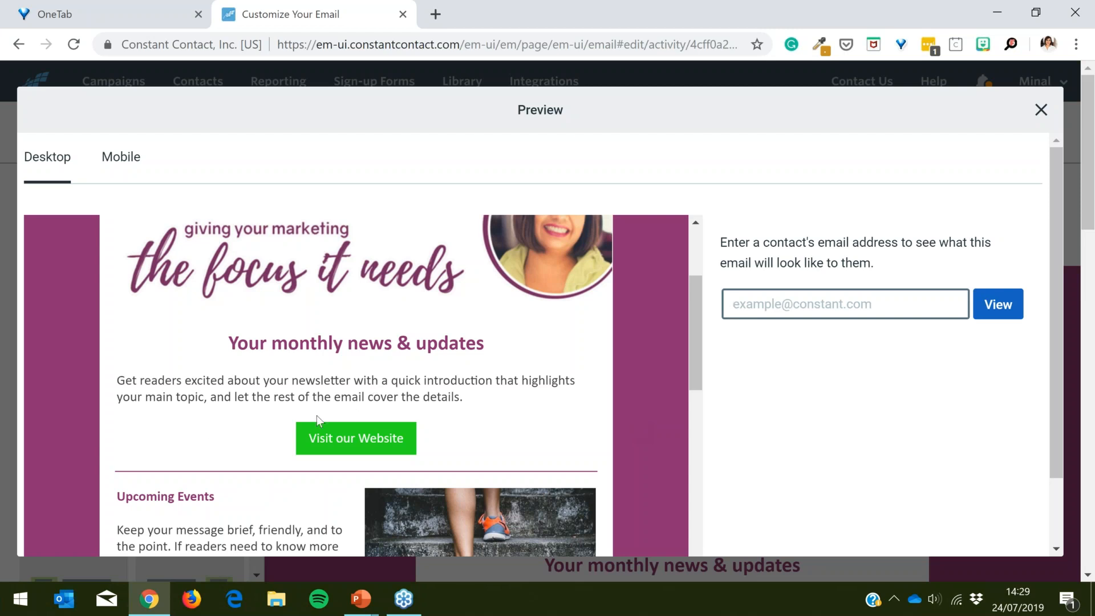
scroll(316, 415, down, 3)
scroll(301, 402, down, 4)
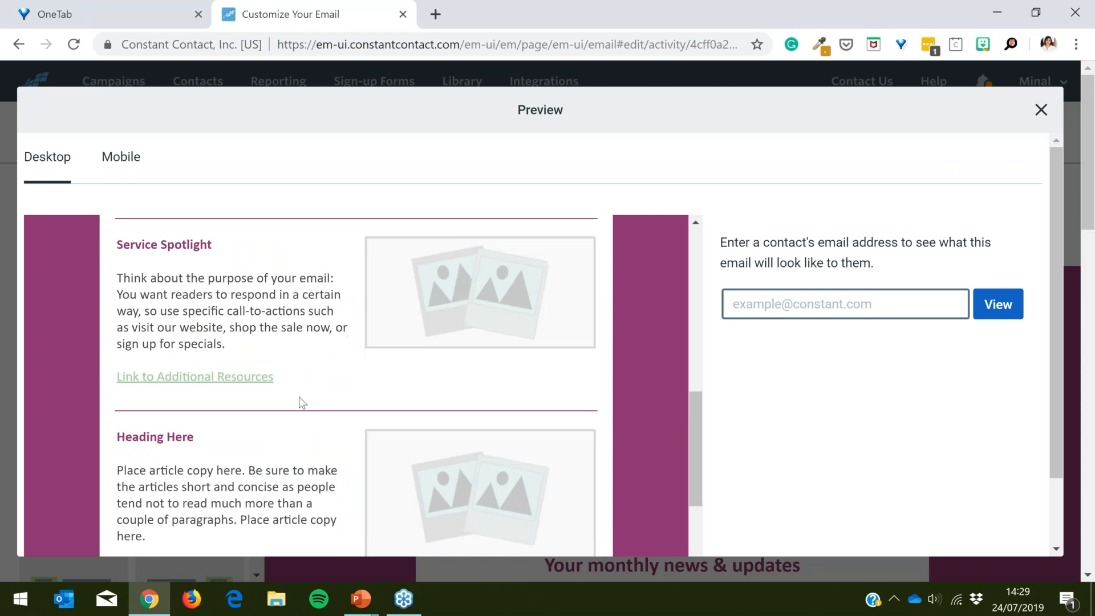
click(1041, 110)
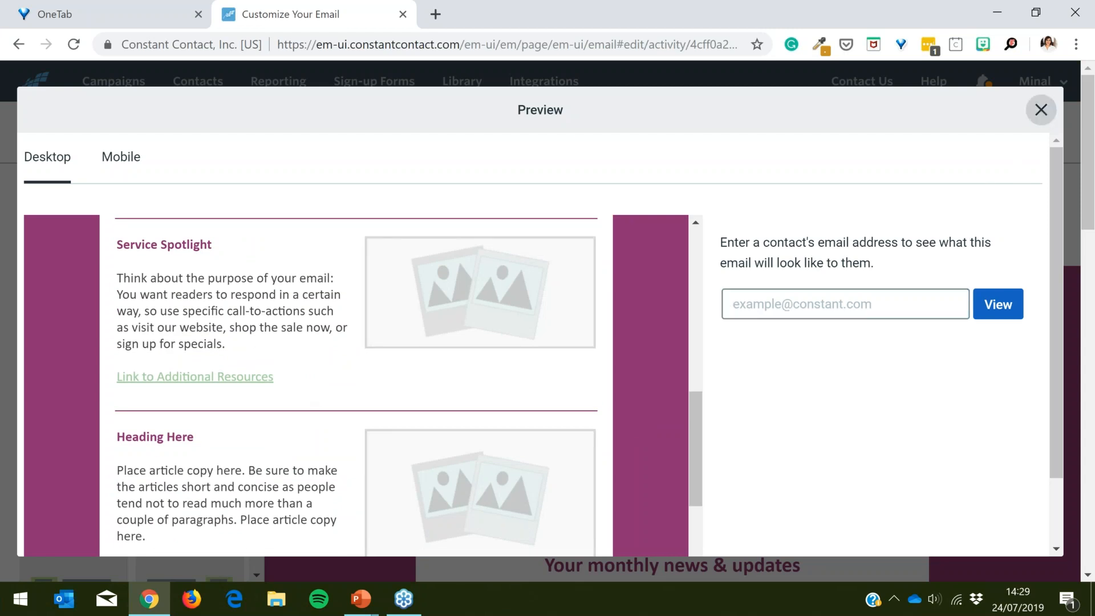
click(883, 137)
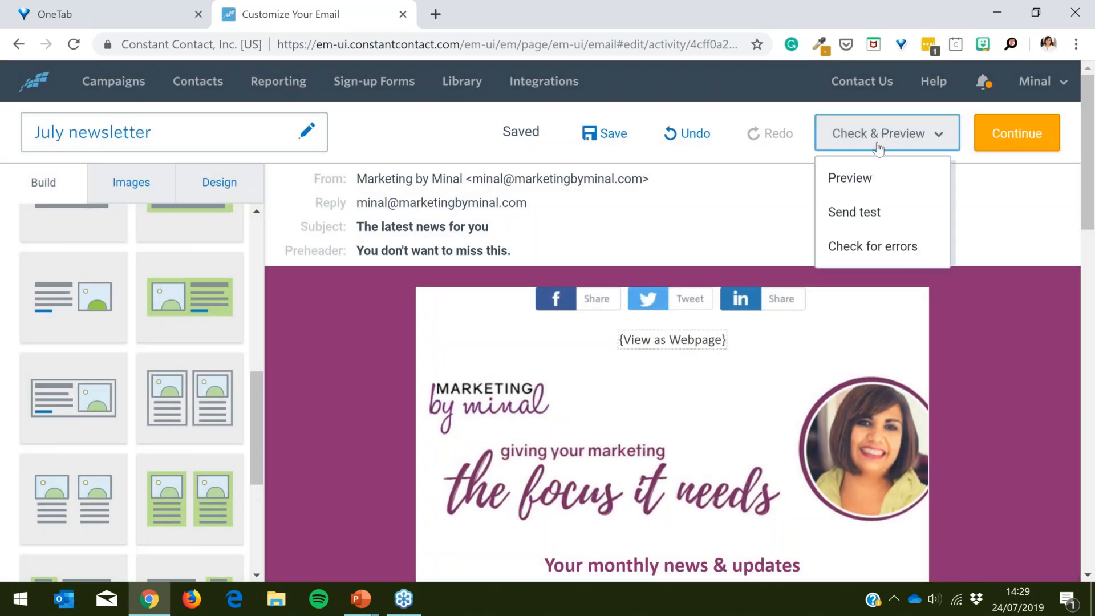
click(849, 180)
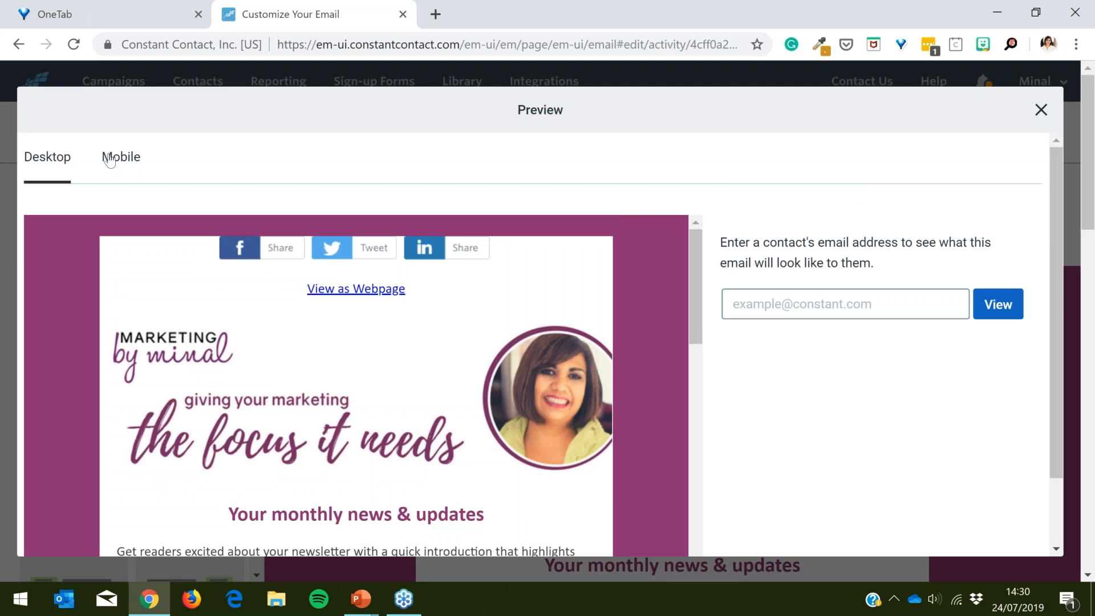
click(1040, 110)
Step: Open the test email form for the July newsletter, examine its recipient and personal note fields, and close it without sending
click(880, 141)
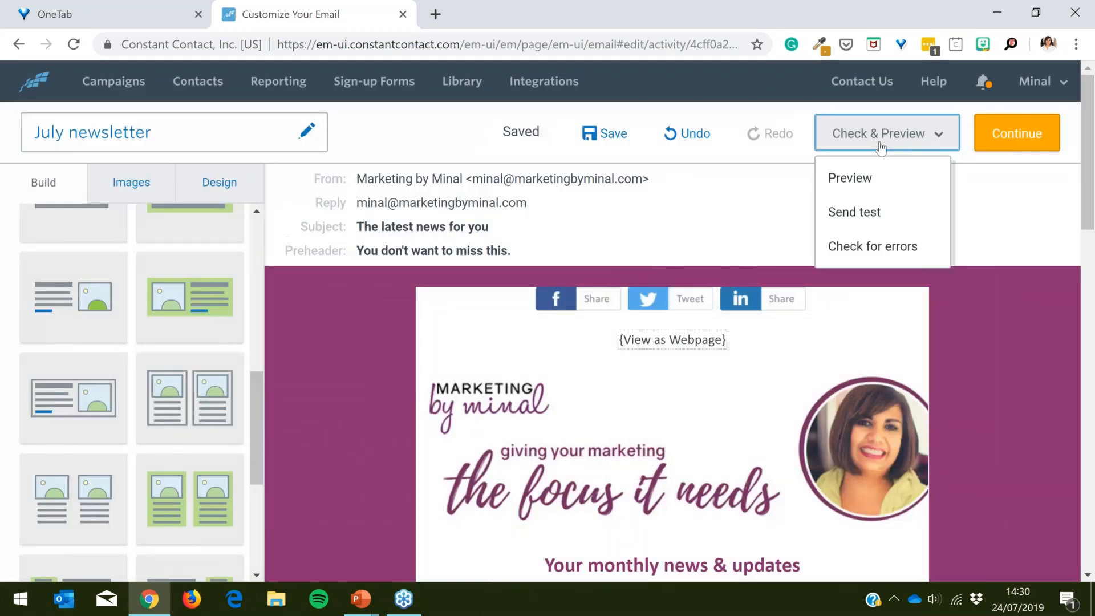
click(854, 212)
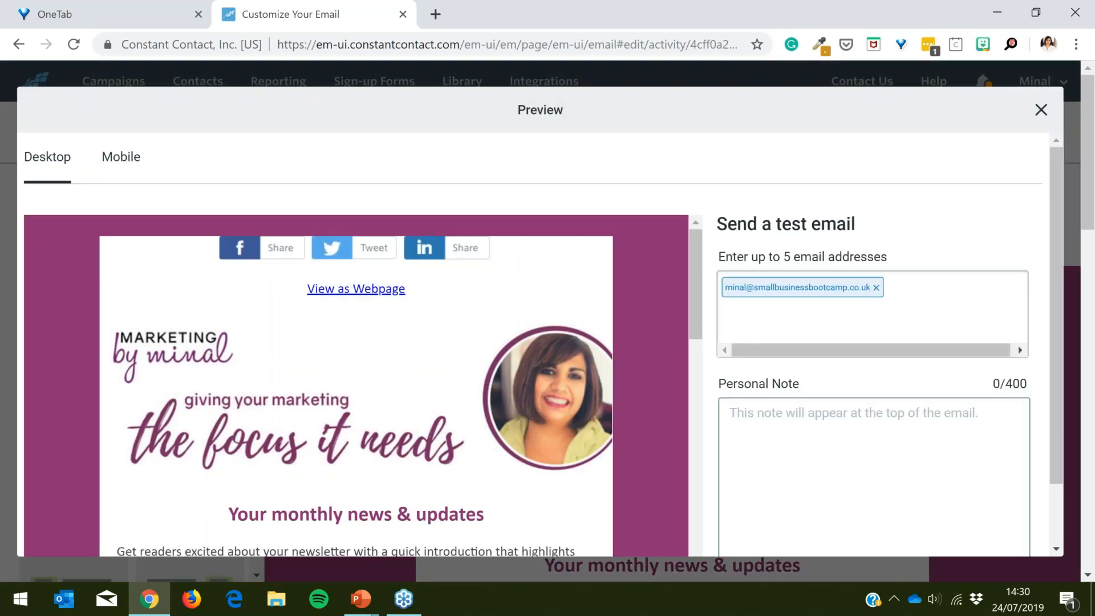
scroll(730, 277, down, 2)
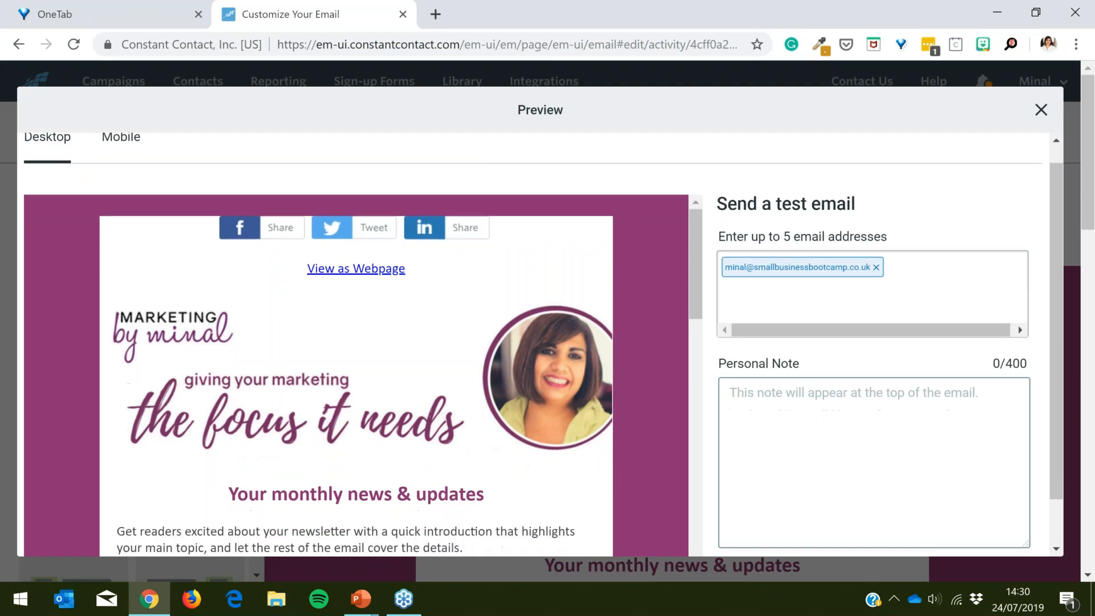
scroll(709, 320, up, 2)
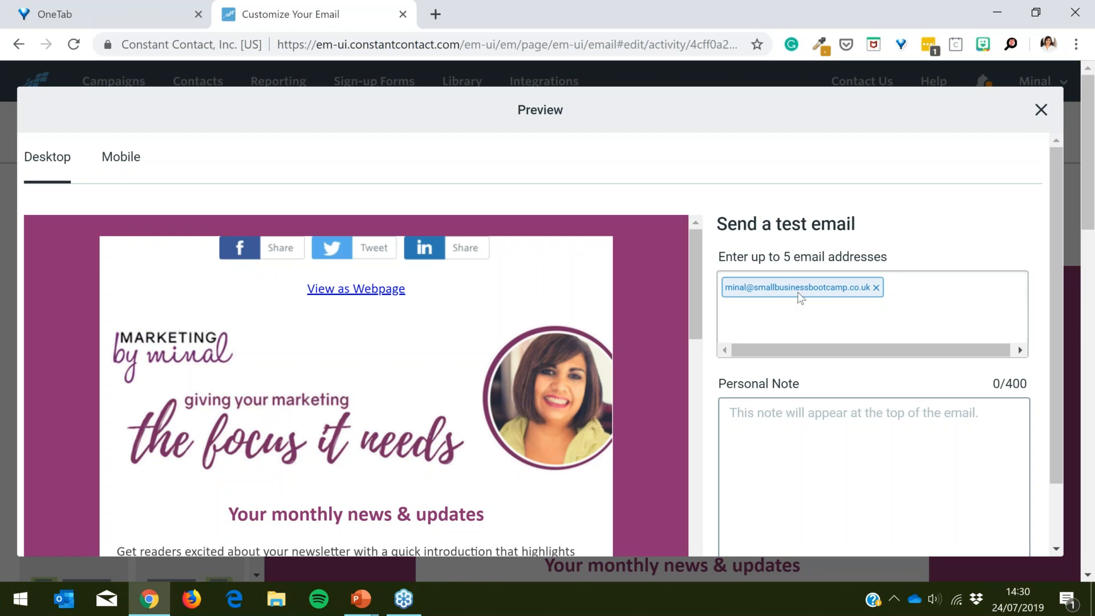
click(791, 424)
scroll(790, 399, down, 1)
scroll(791, 396, up, 1)
scroll(792, 394, down, 1)
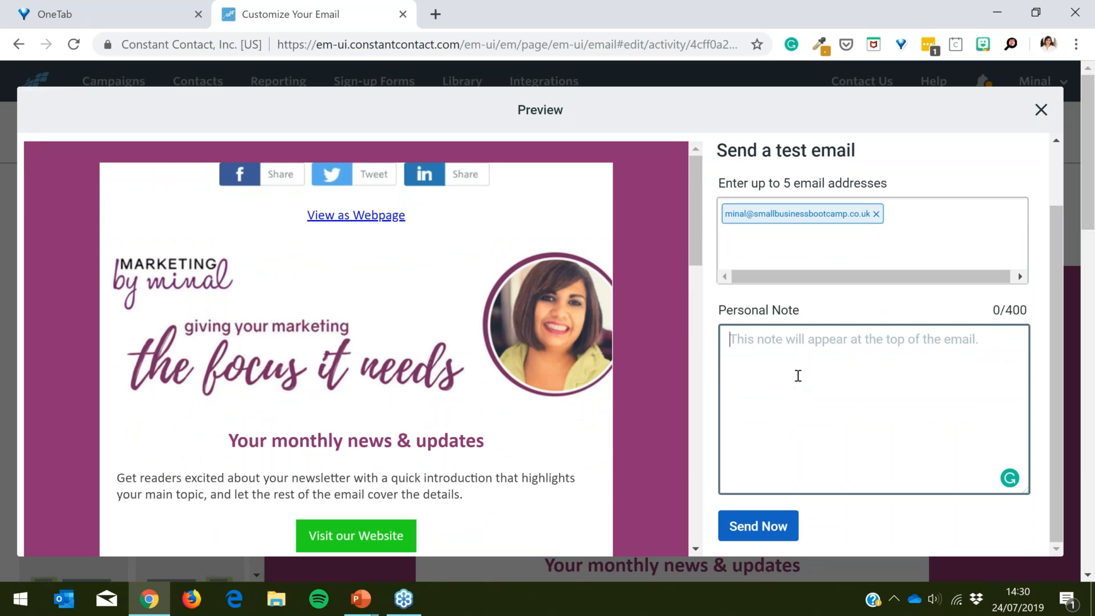
scroll(799, 376, up, 1)
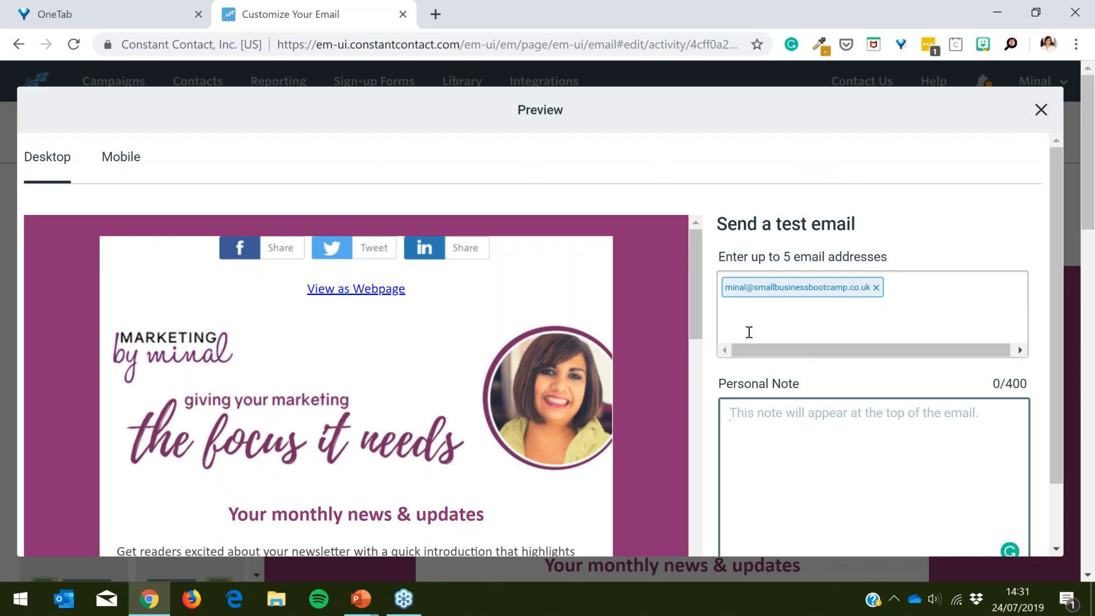
scroll(615, 365, down, 5)
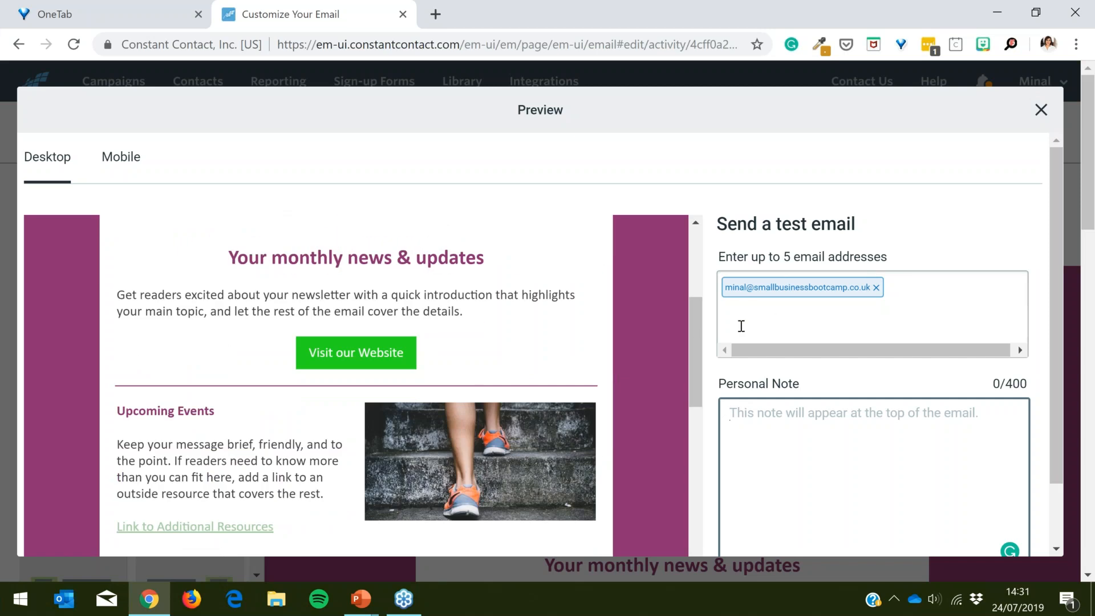
click(1044, 113)
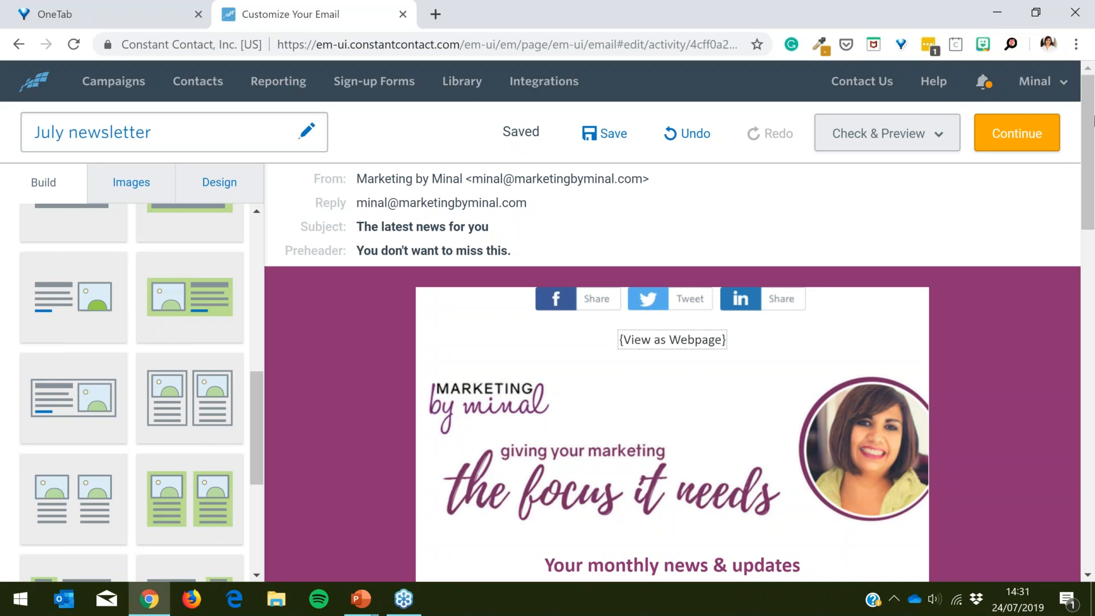
Step: Return to the campaigns list and view the archived newsletters
click(123, 90)
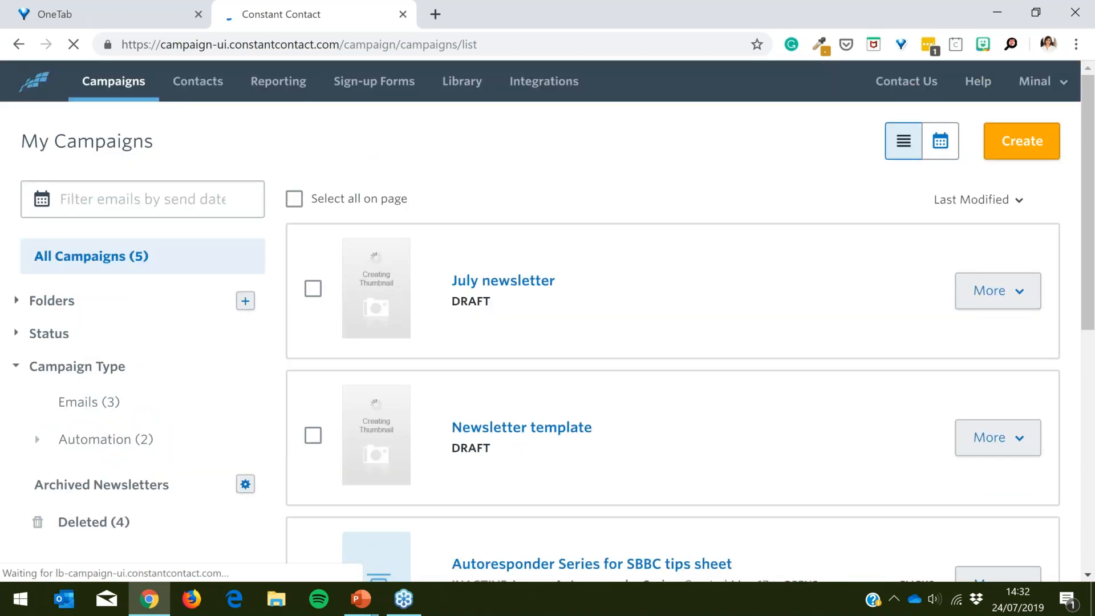
scroll(102, 476, down, 1)
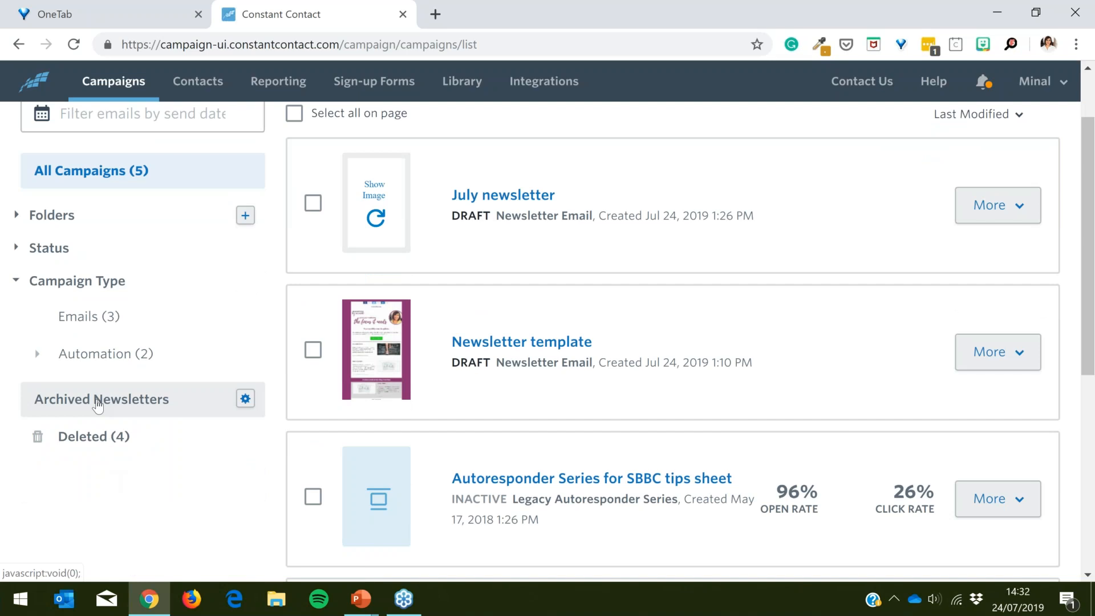
click(98, 401)
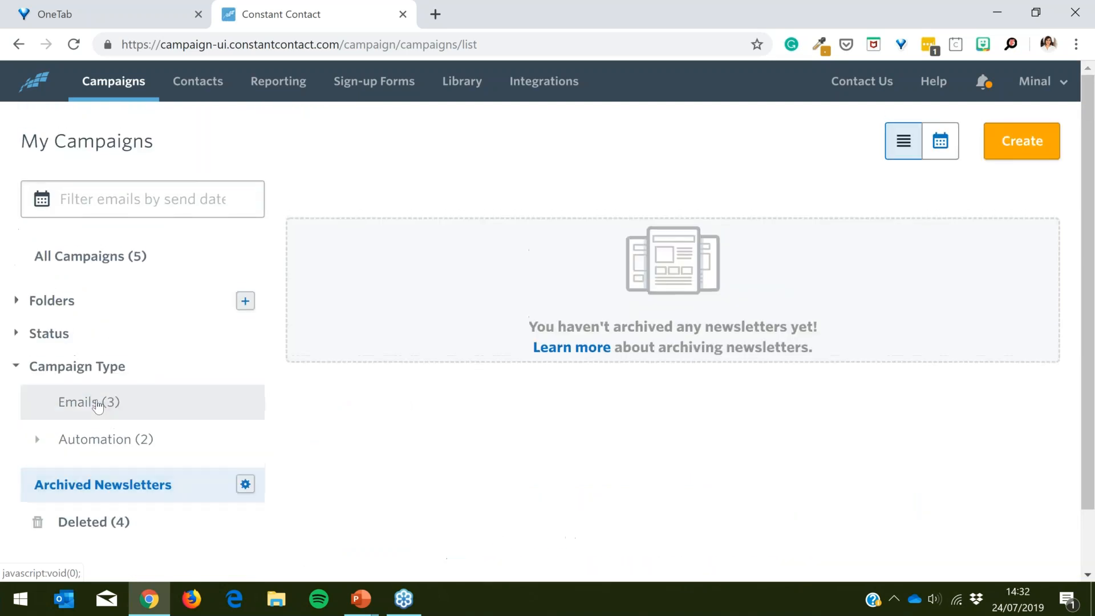
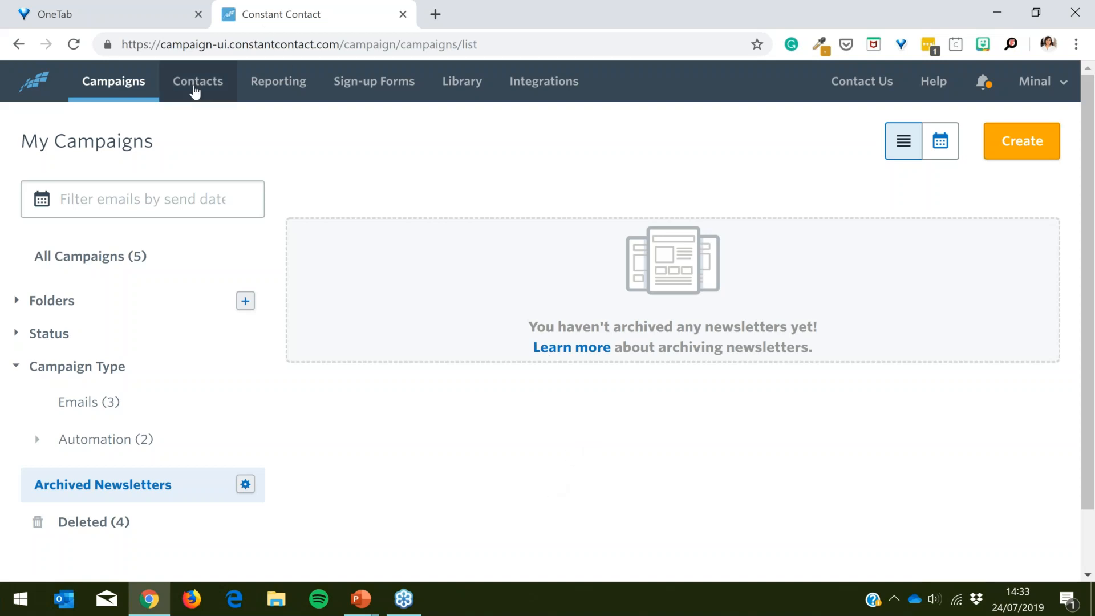
Step: Examine the contacts area, including the options for adding contacts, the email lists and the tags
click(195, 90)
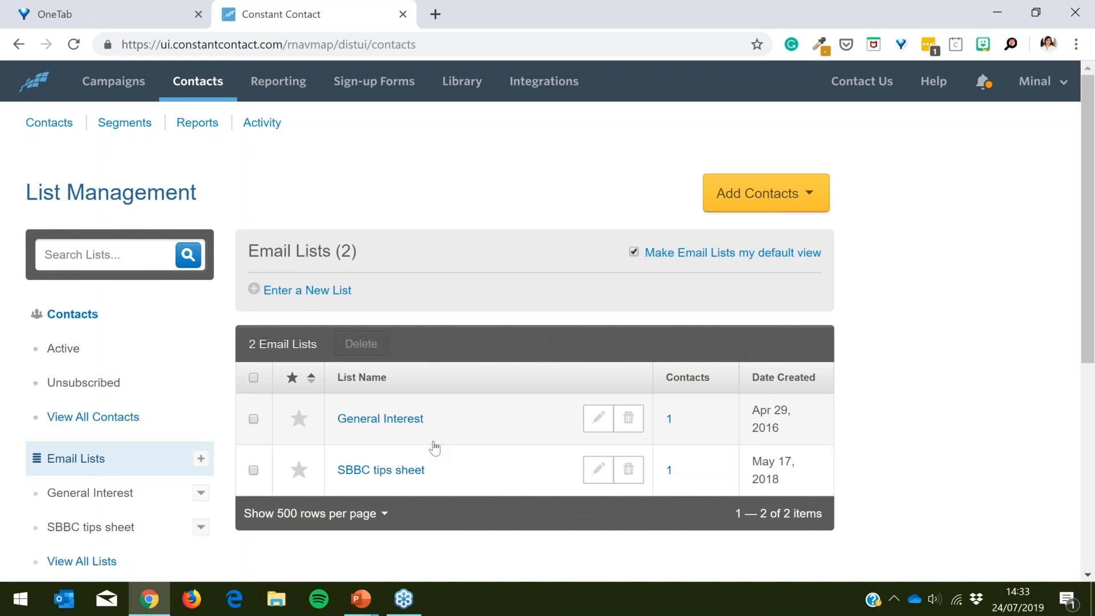
click(796, 209)
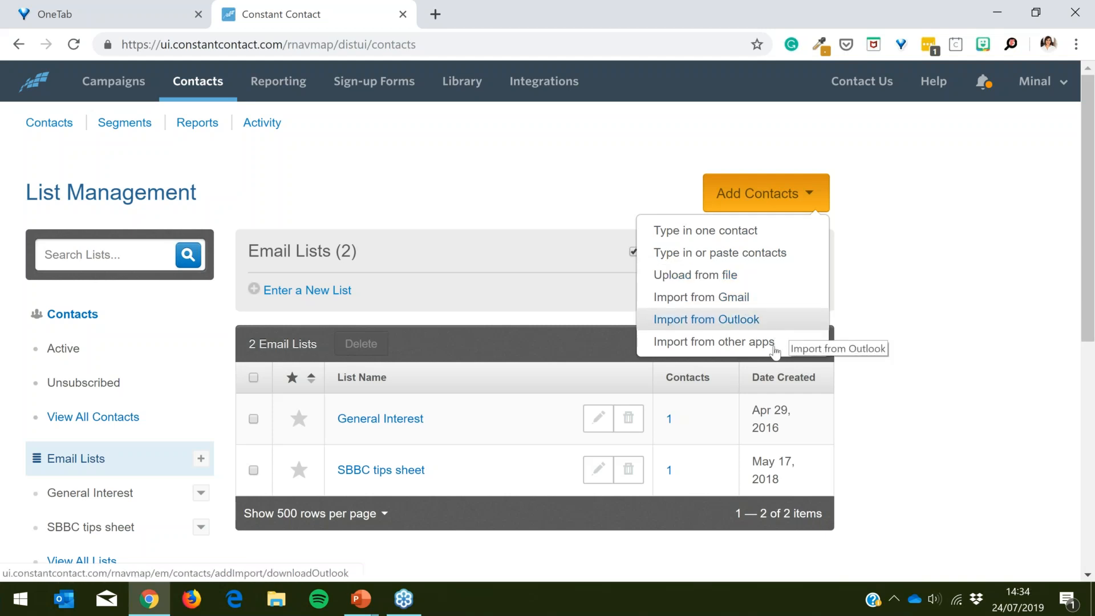
click(943, 336)
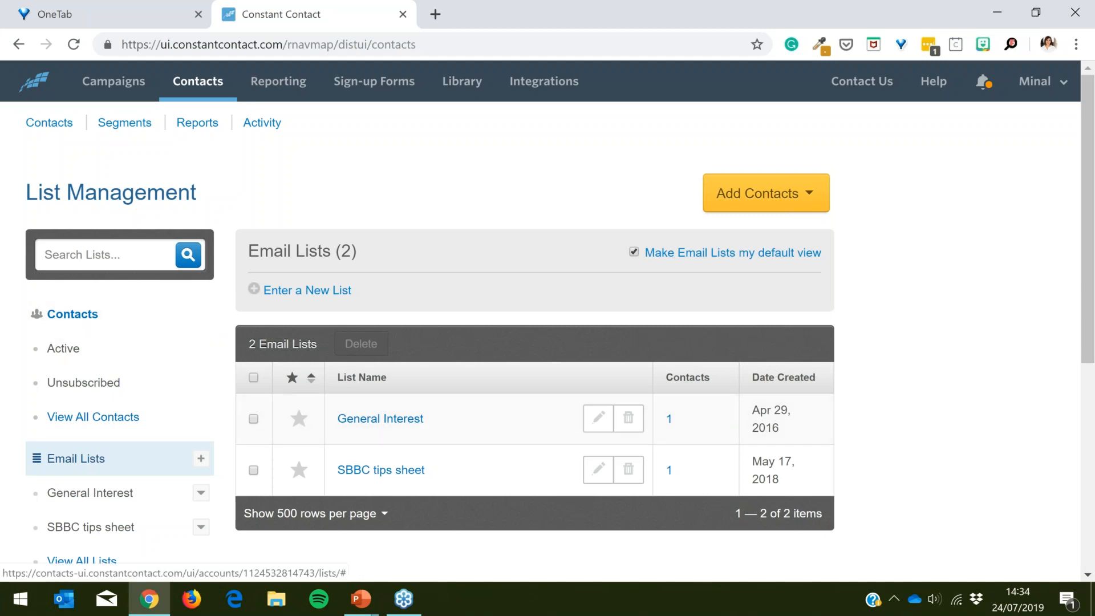
scroll(144, 450, down, 2)
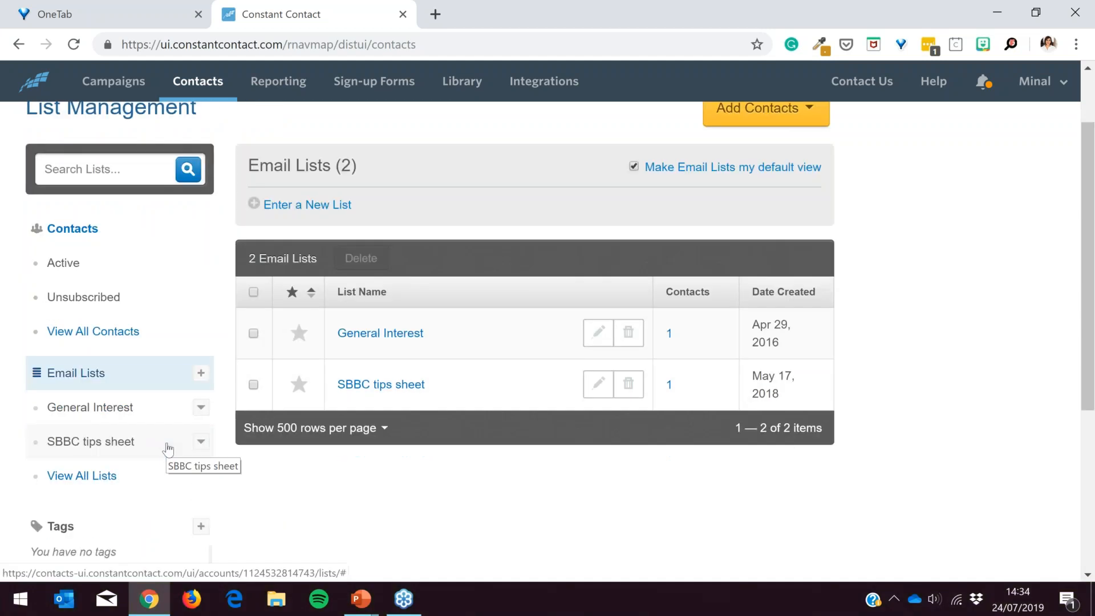
scroll(168, 449, down, 3)
scroll(171, 443, up, 3)
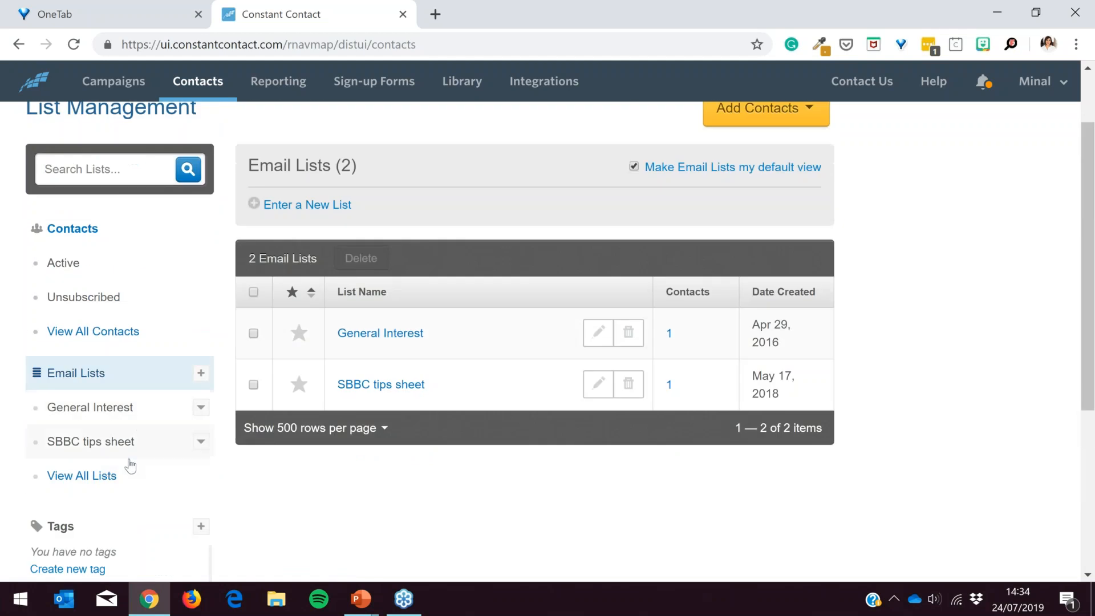
scroll(194, 489, down, 2)
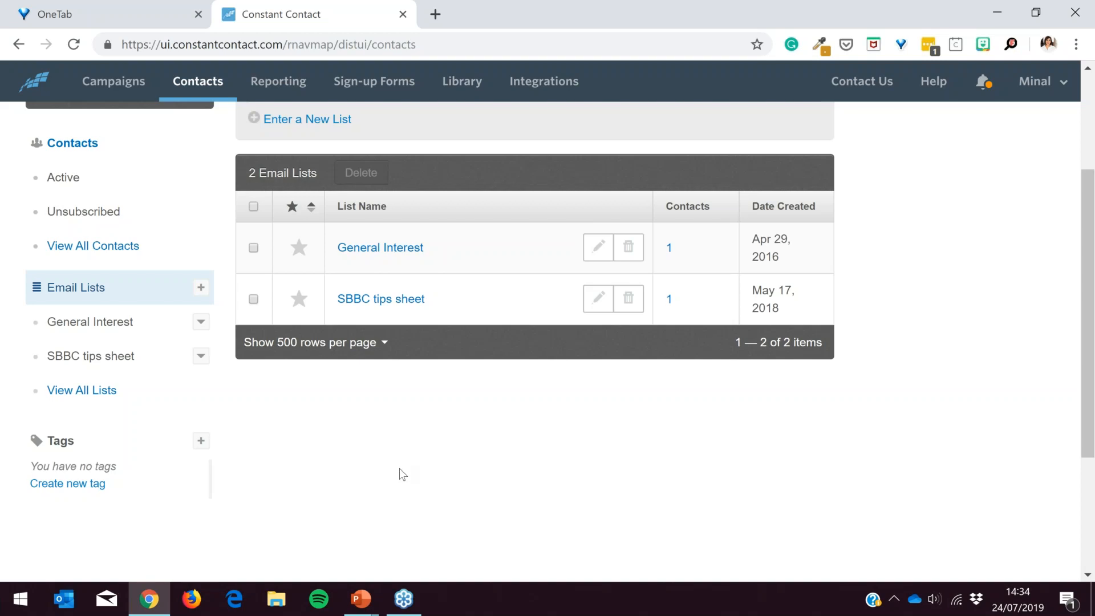
scroll(400, 471, up, 3)
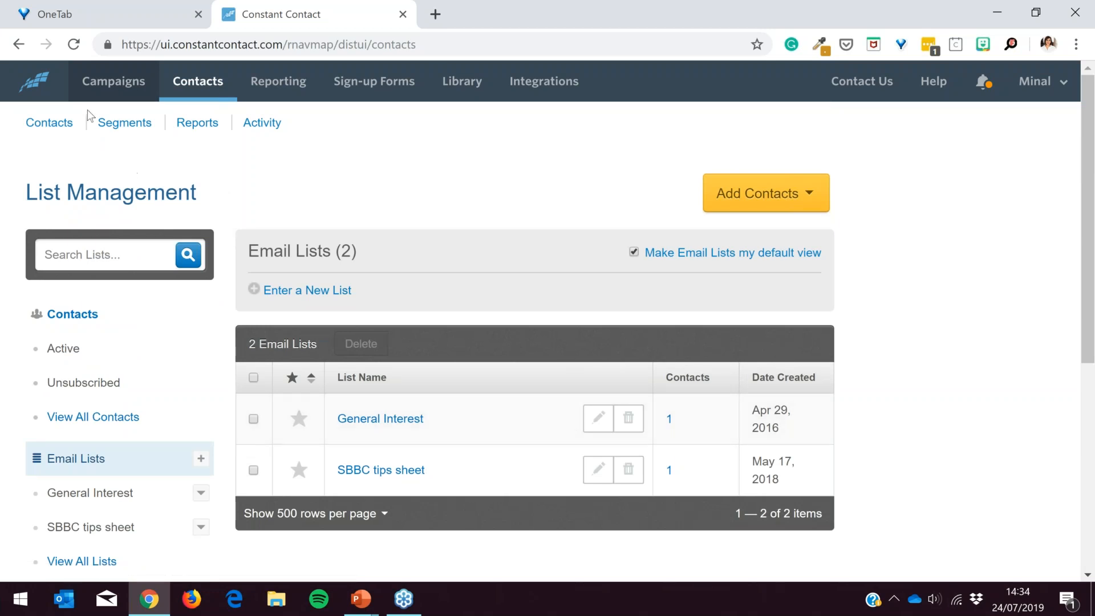
Step: Reopen the July newsletter draft from the campaigns, continue to its scheduling page and select the General Interest list as recipients
click(105, 94)
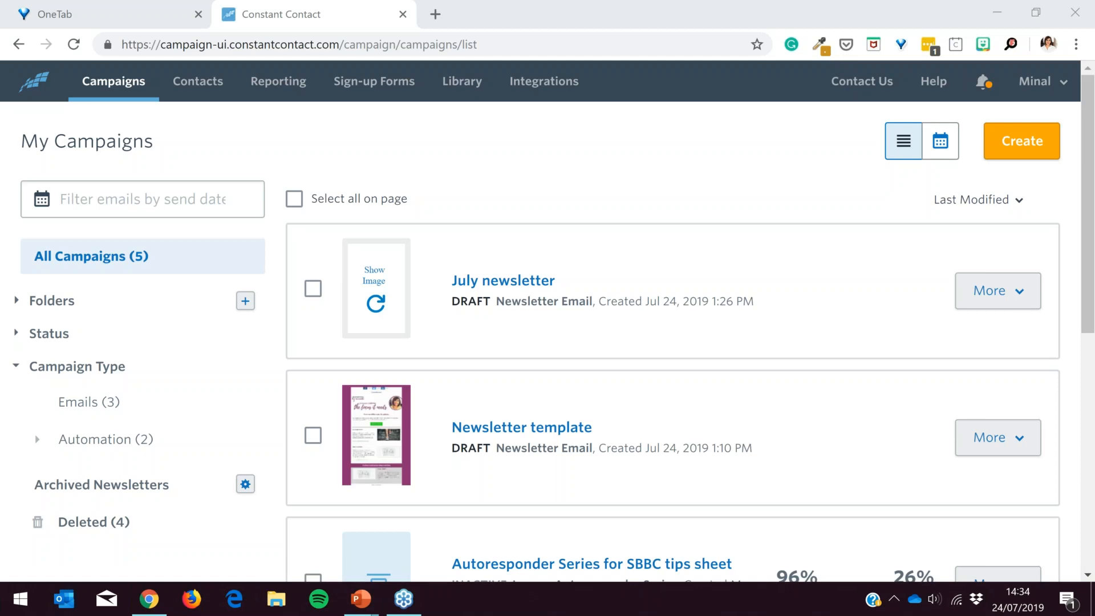
click(498, 280)
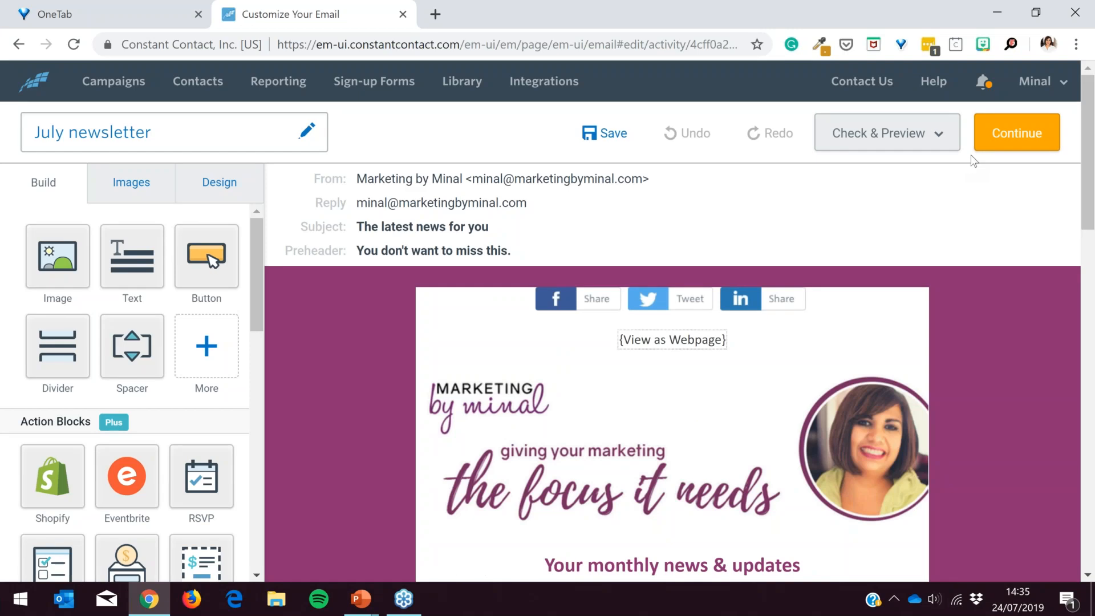
click(1001, 139)
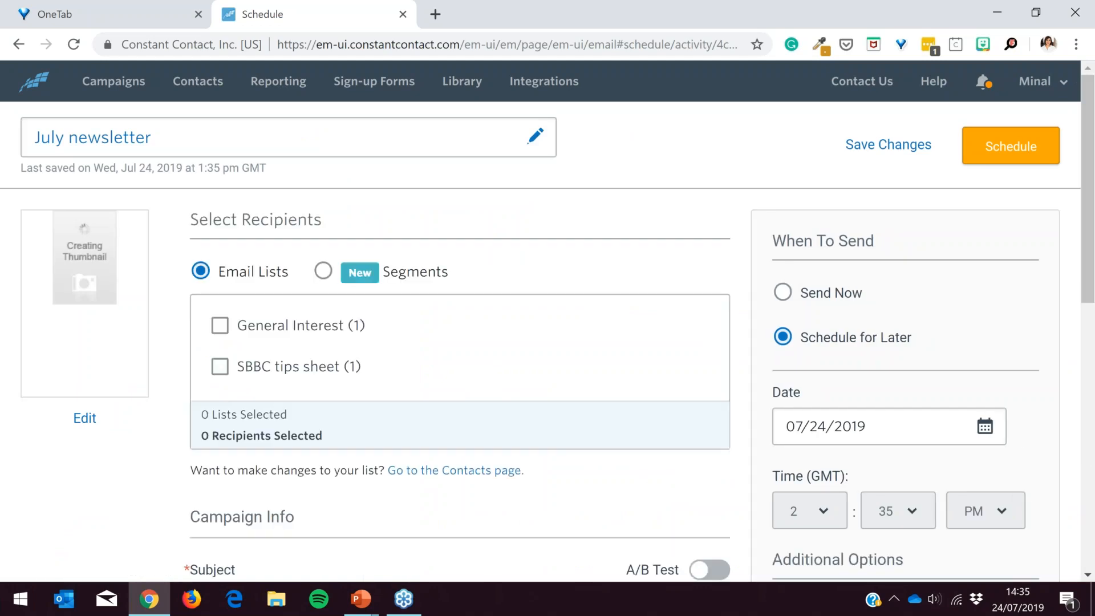
click(223, 329)
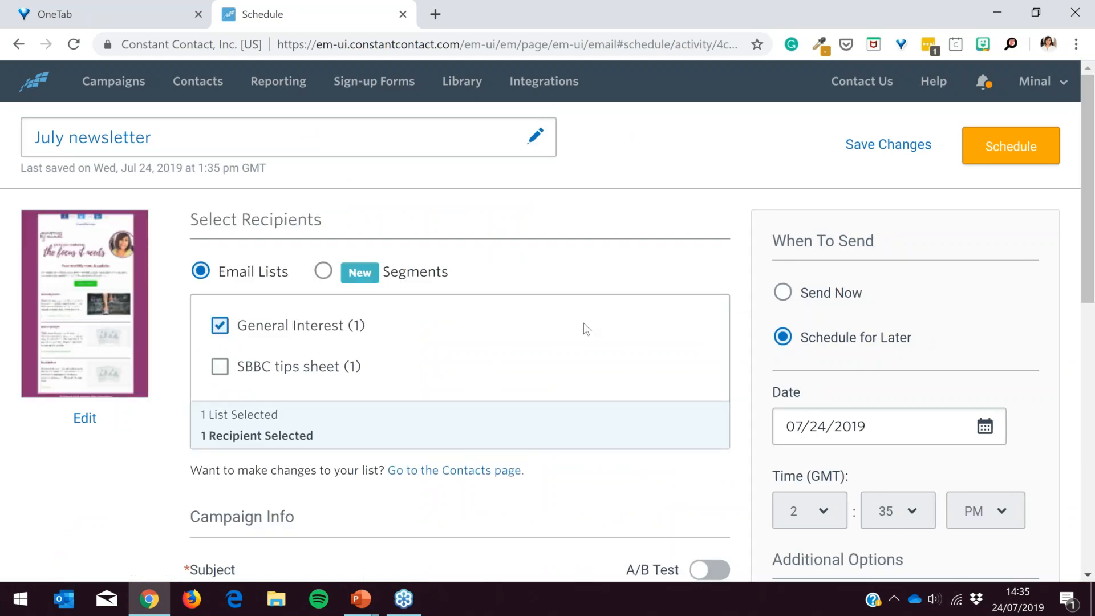
Step: Review the campaign info on the scheduling page, from the subject and sender details down to the physical address
scroll(639, 345, down, 3)
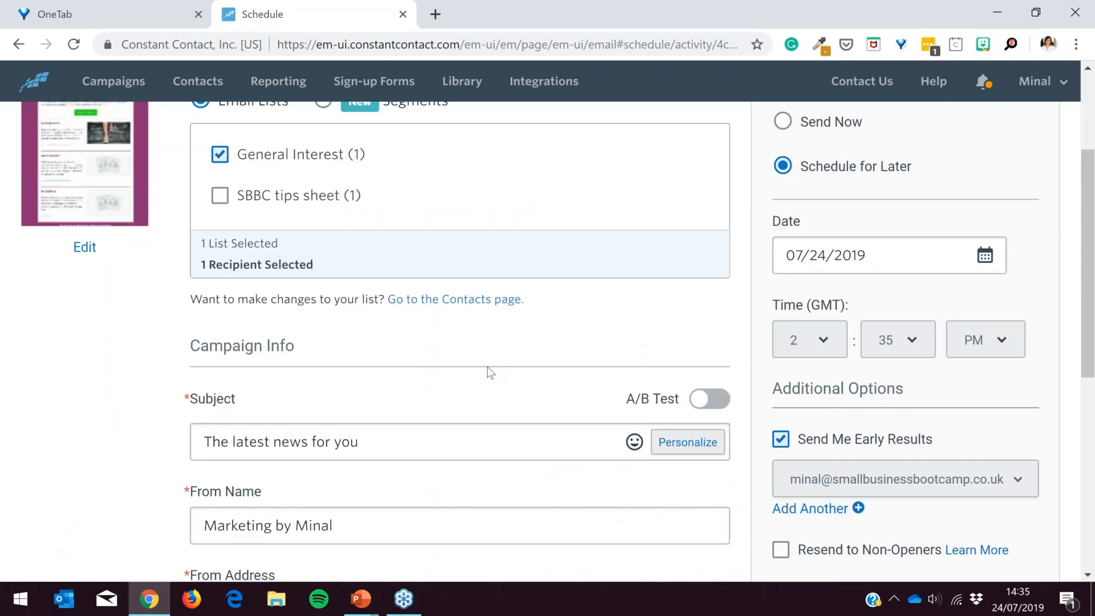
scroll(489, 371, down, 2)
scroll(456, 394, up, 2)
scroll(745, 500, down, 2)
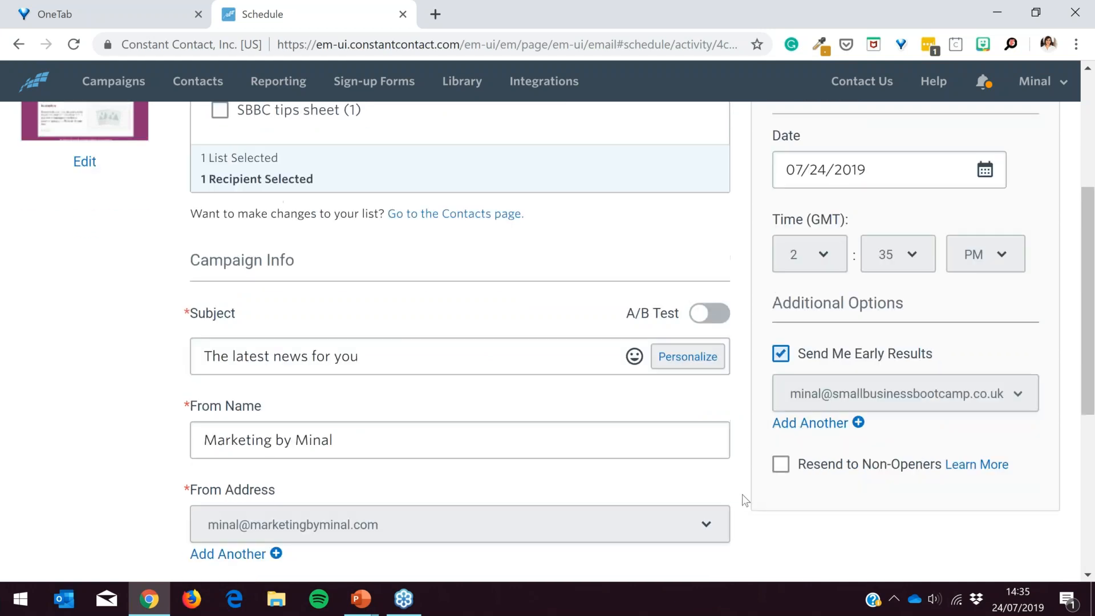
scroll(741, 494, down, 2)
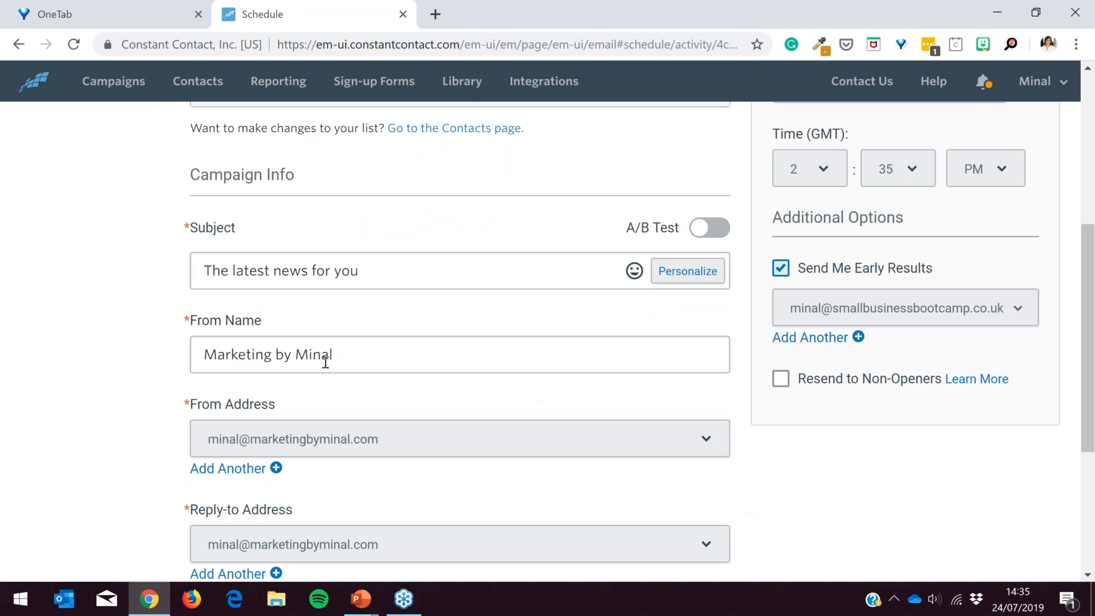
scroll(442, 399, down, 2)
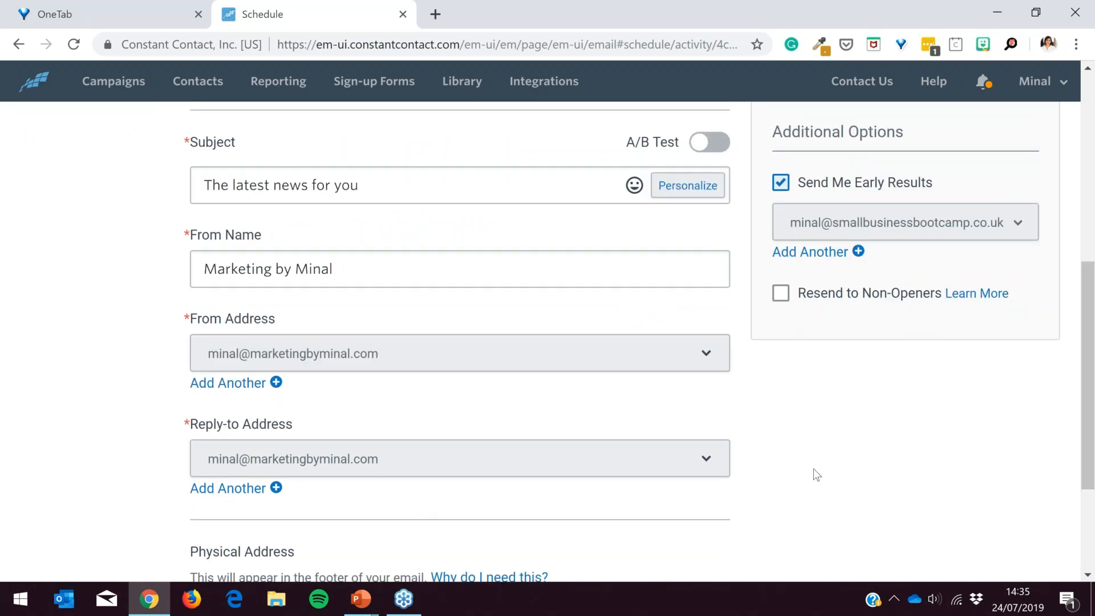
scroll(821, 479, down, 4)
Step: Schedule the newsletter for 07/25/2019 at 8:35 AM
scroll(753, 447, up, 10)
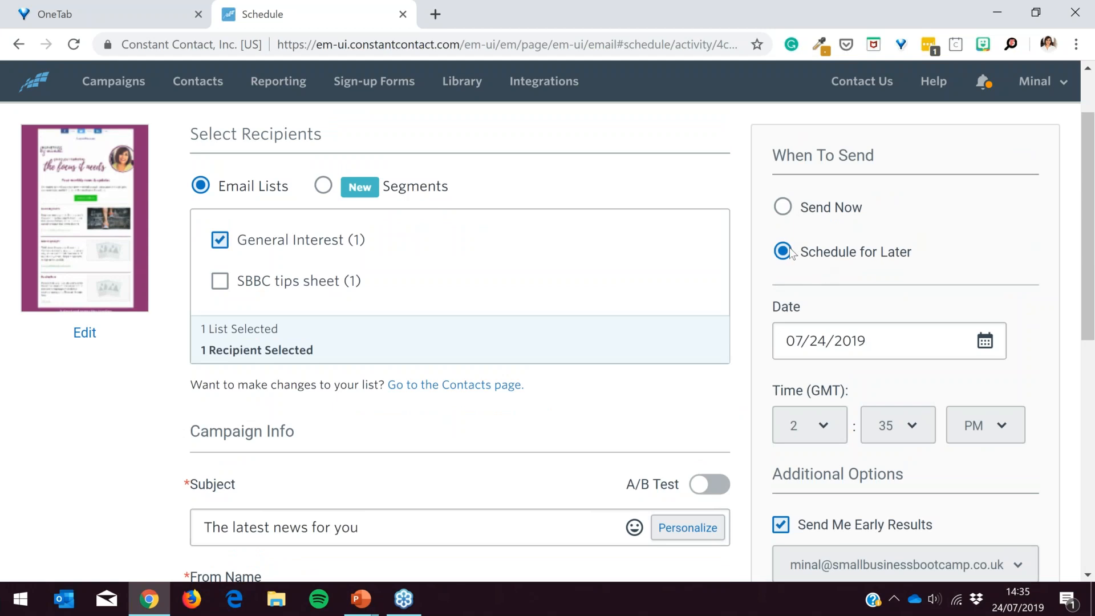
click(985, 341)
scroll(1065, 345, down, 1)
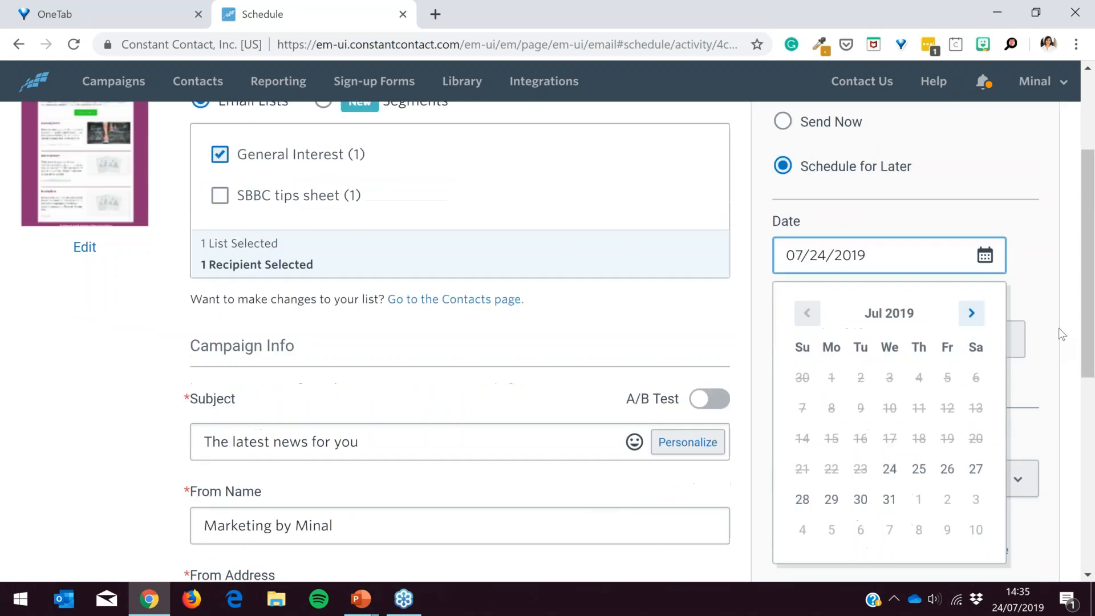
click(919, 469)
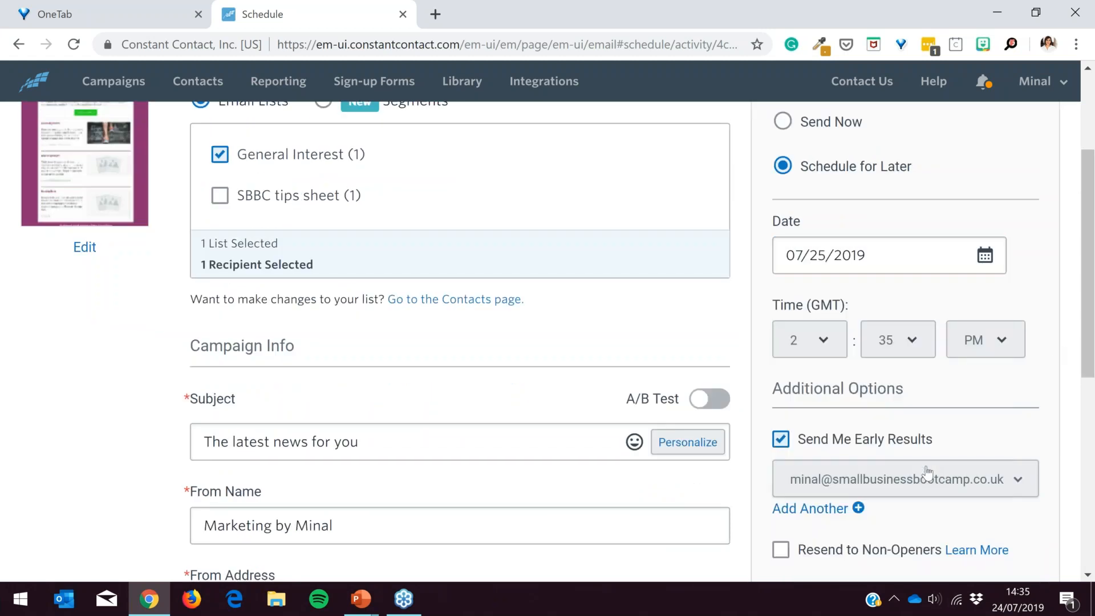
click(803, 341)
click(822, 472)
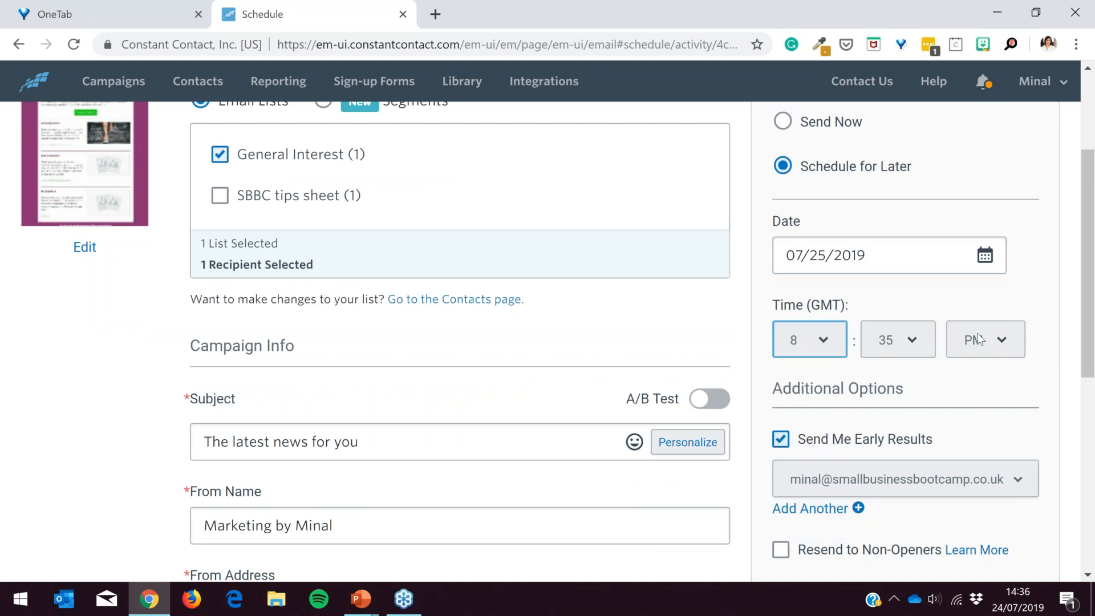
click(979, 339)
click(982, 362)
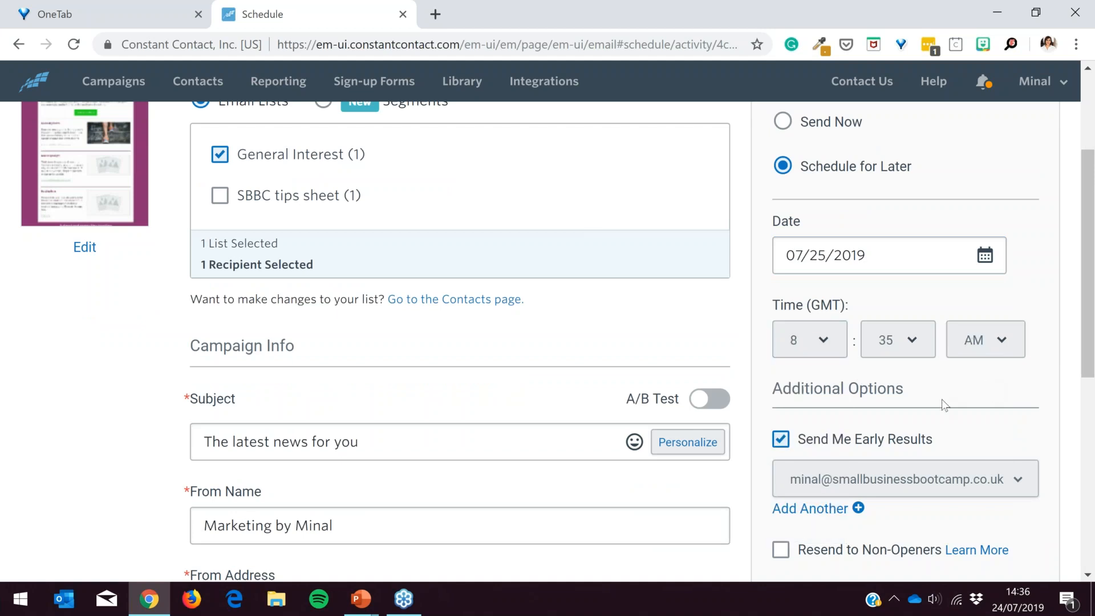
Step: Turn off the Send Me Early Results option for the newsletter
scroll(944, 405, down, 1)
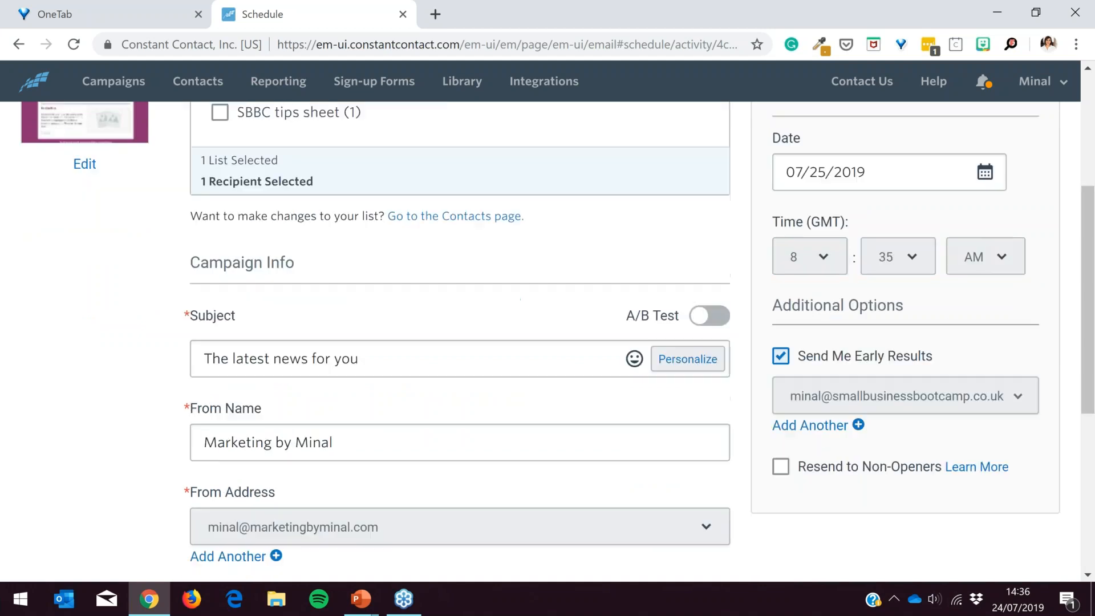
click(782, 354)
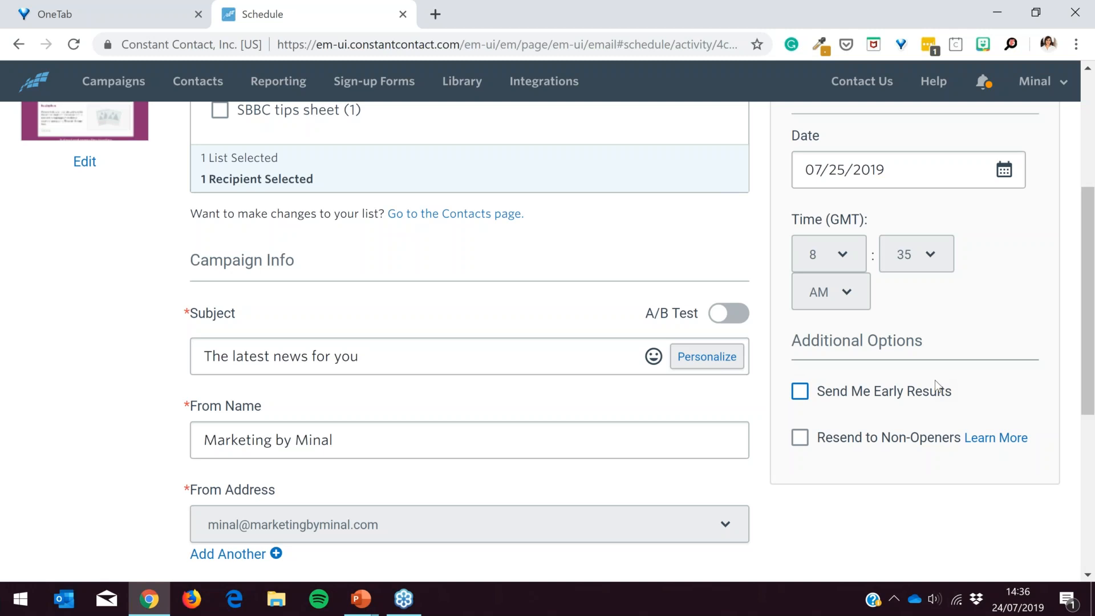
Step: Examine the Resend to Non-Openers settings, including the waiting period choices and the resend subject line, and cancel without enabling the resend
click(800, 438)
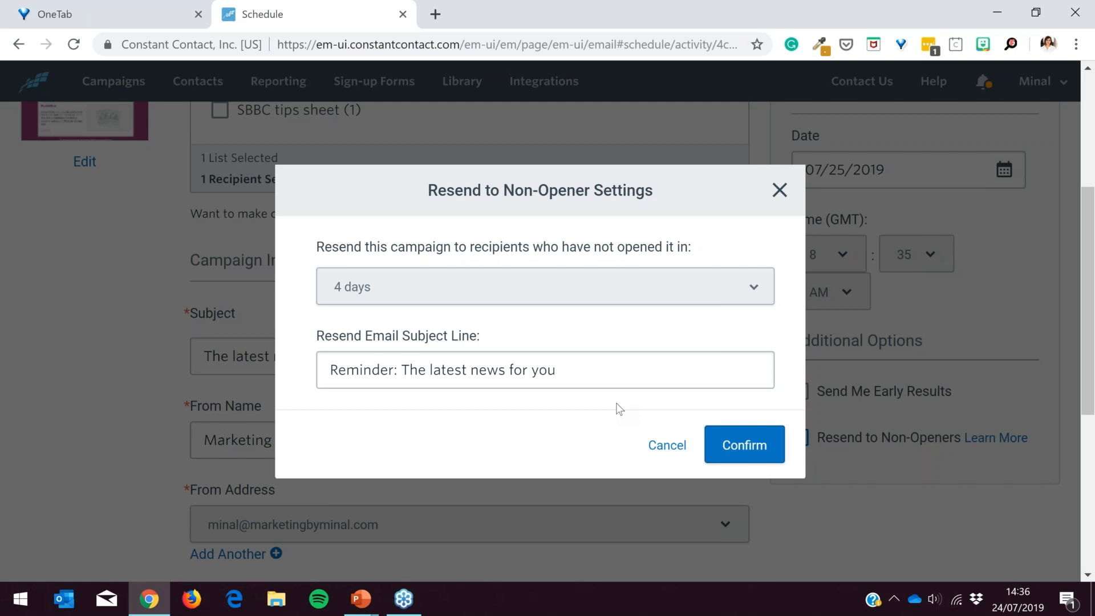
click(682, 287)
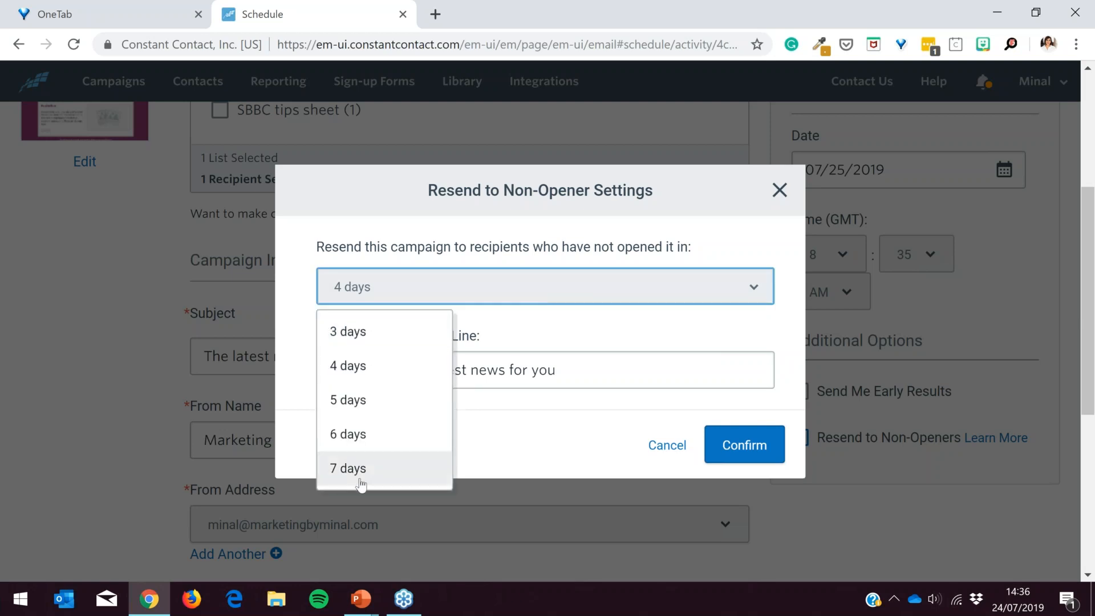
click(562, 445)
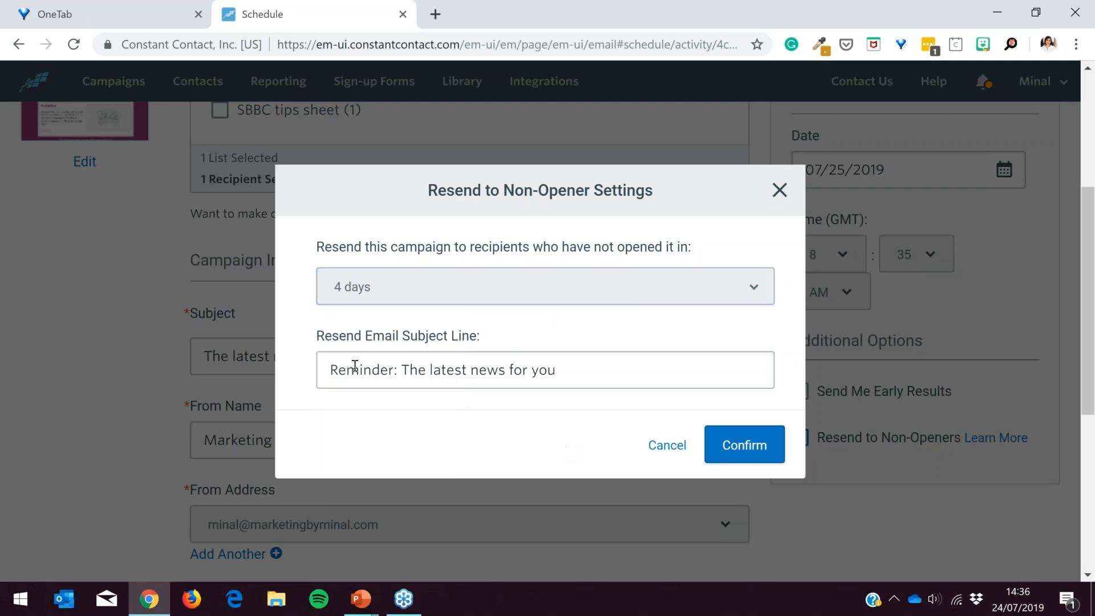
click(335, 363)
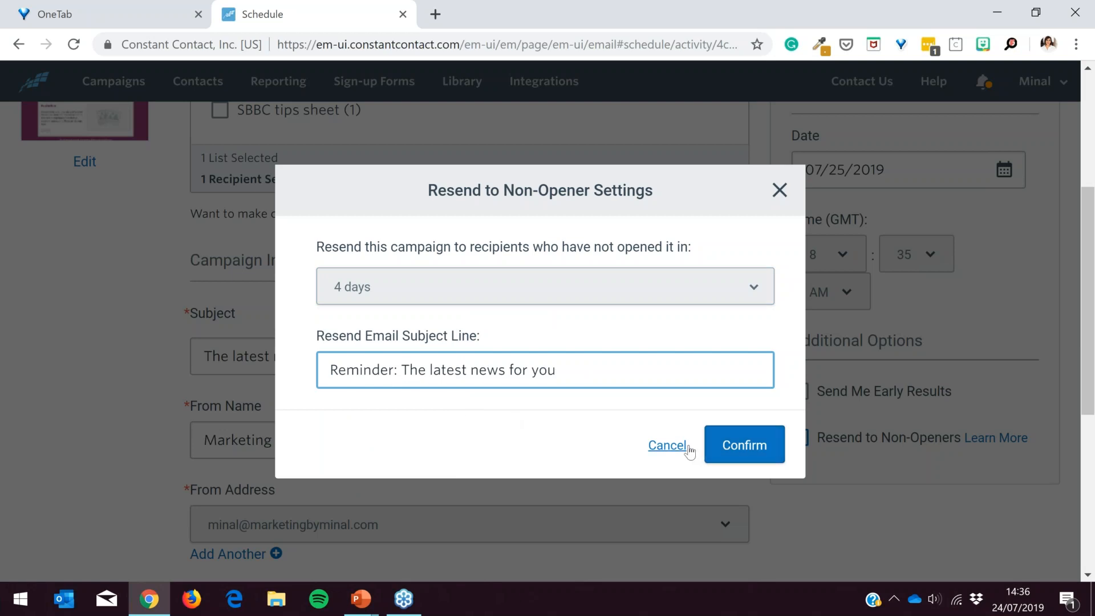
click(370, 302)
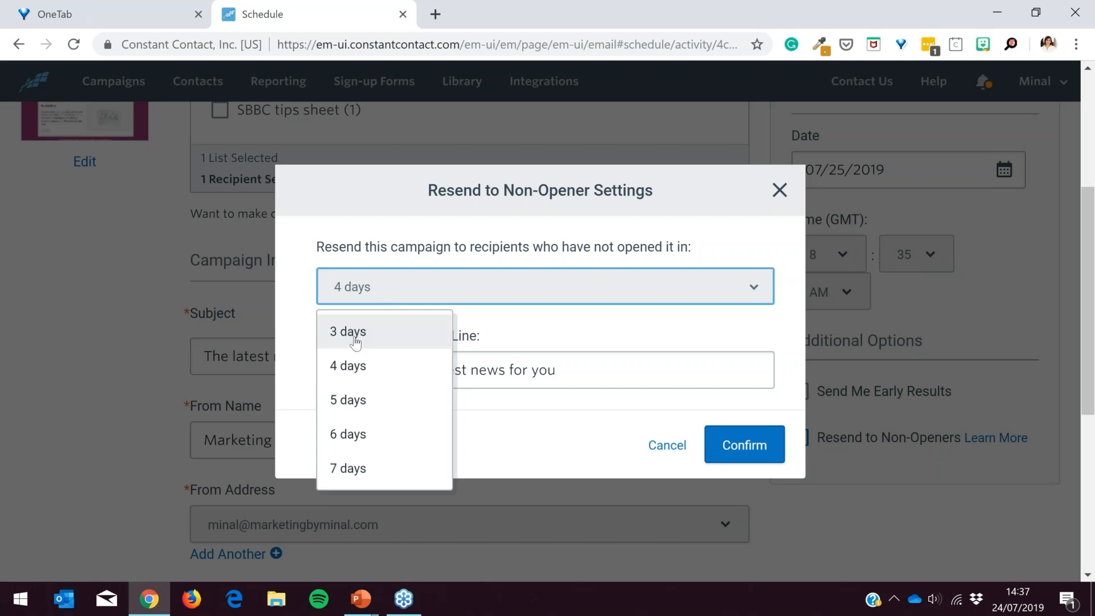
click(672, 446)
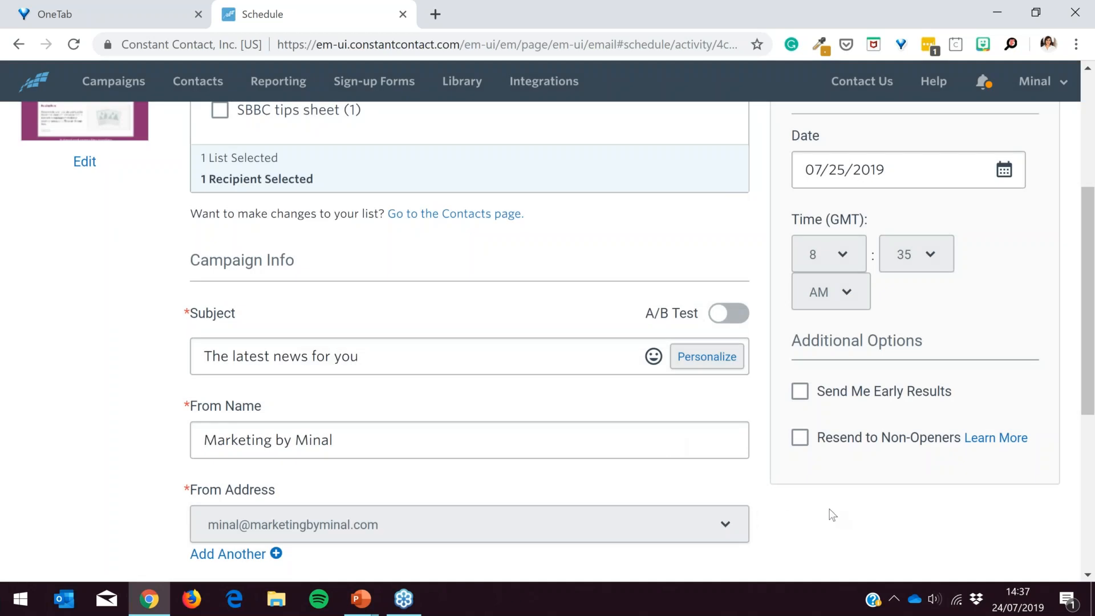
Step: Submit the July newsletter for scheduled sending with the chosen list, date and time
scroll(778, 460, up, 1)
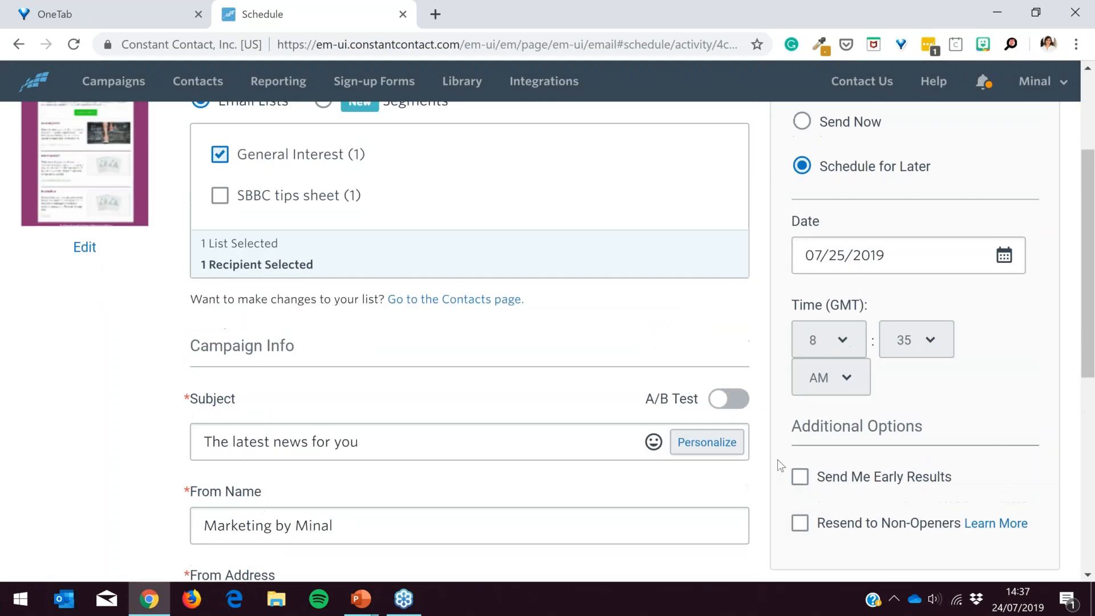
scroll(776, 460, up, 3)
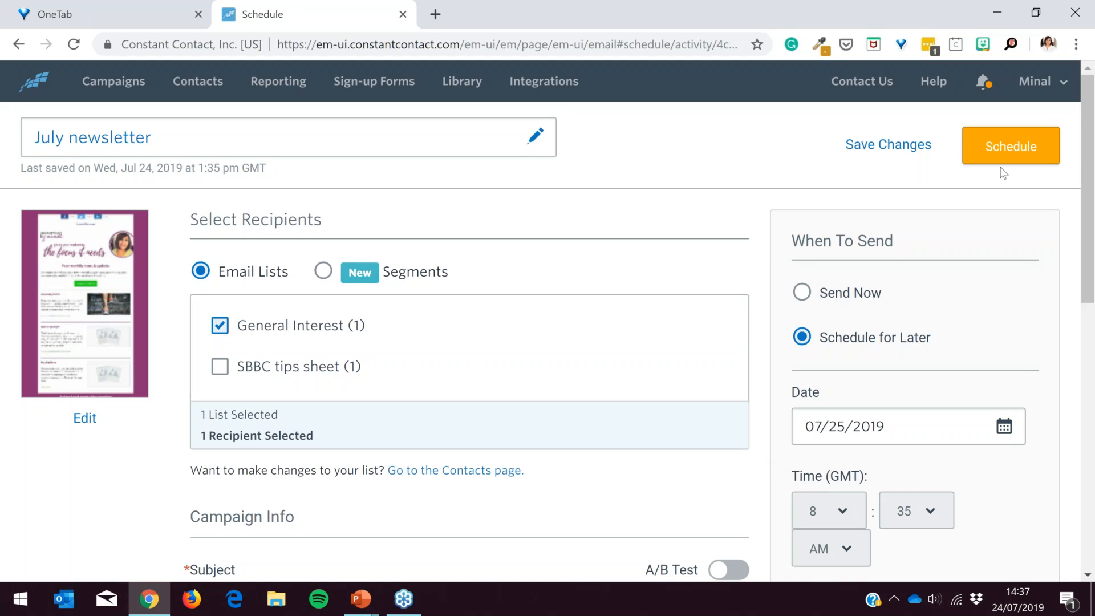
click(1005, 150)
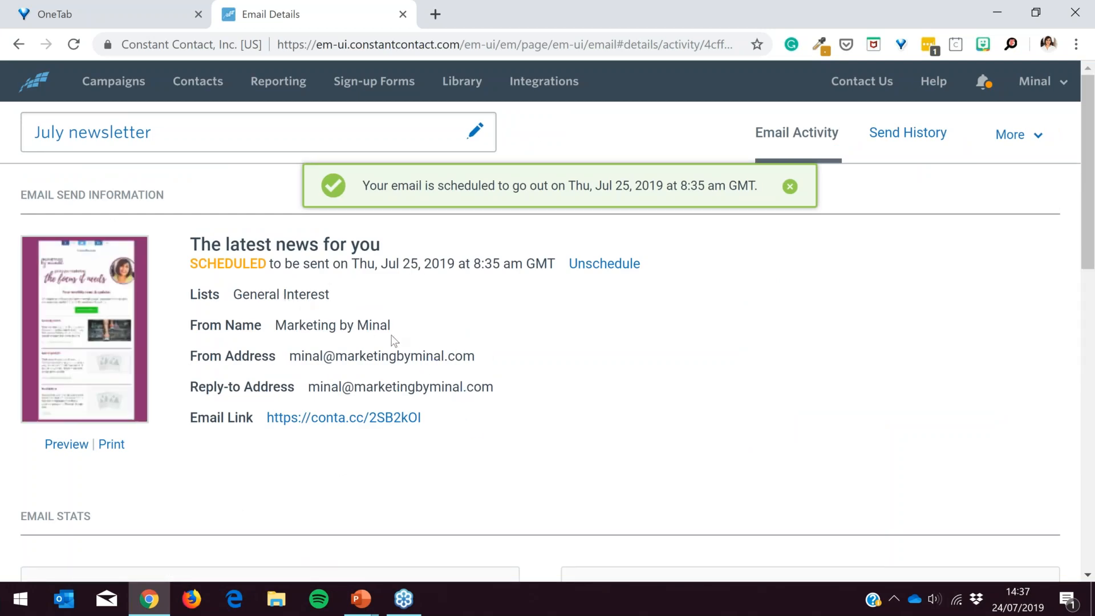
Step: Review the scheduled newsletter's send information, email link, email statistics and social sharing options
scroll(520, 395, down, 9)
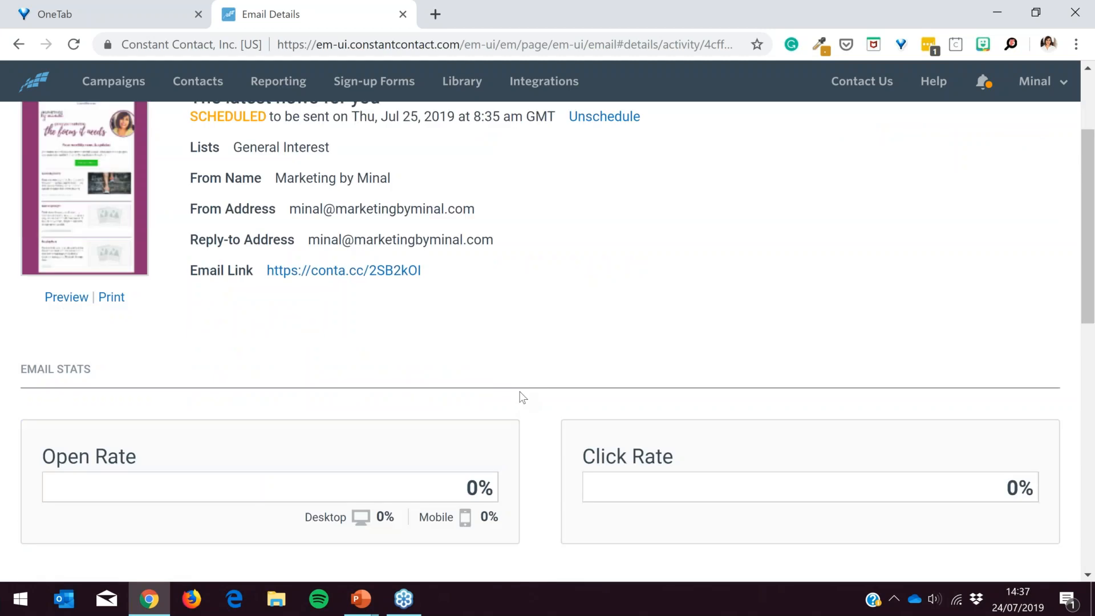
scroll(524, 389, up, 8)
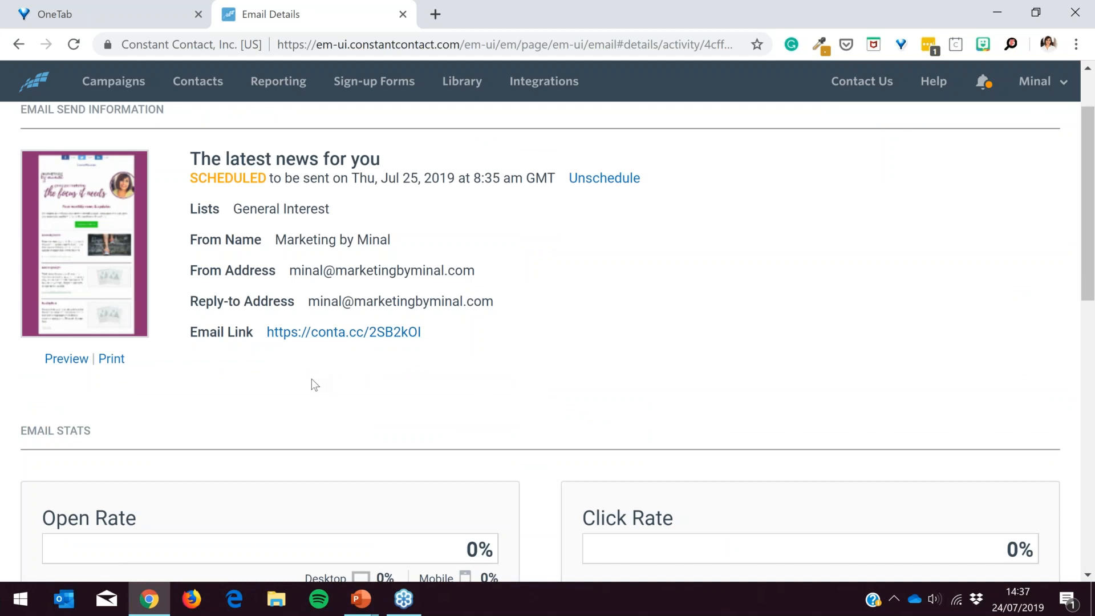
scroll(356, 370, down, 1)
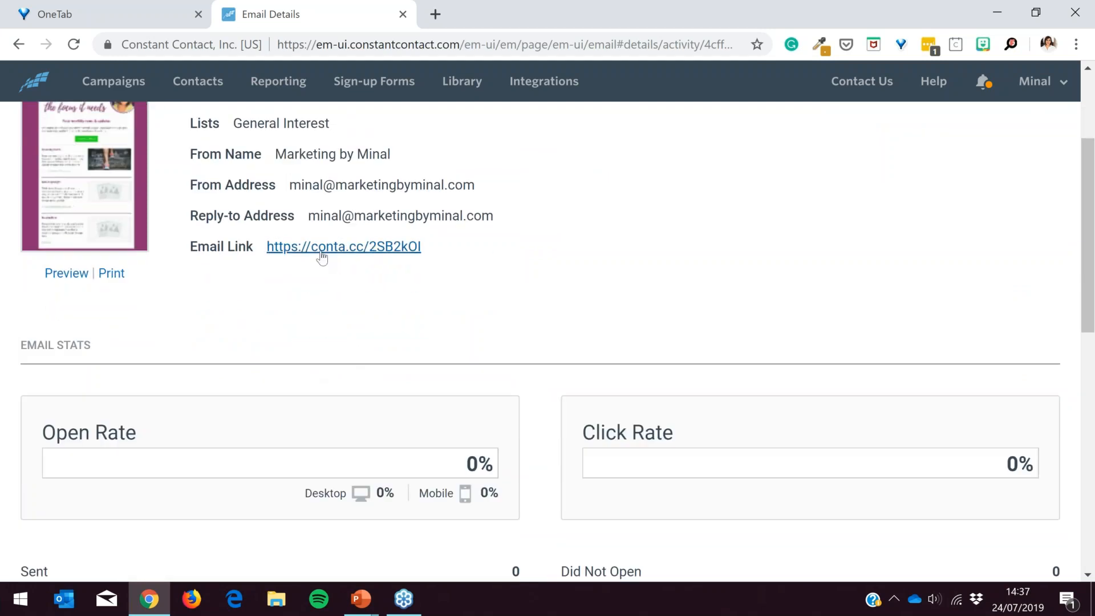
scroll(627, 324, down, 7)
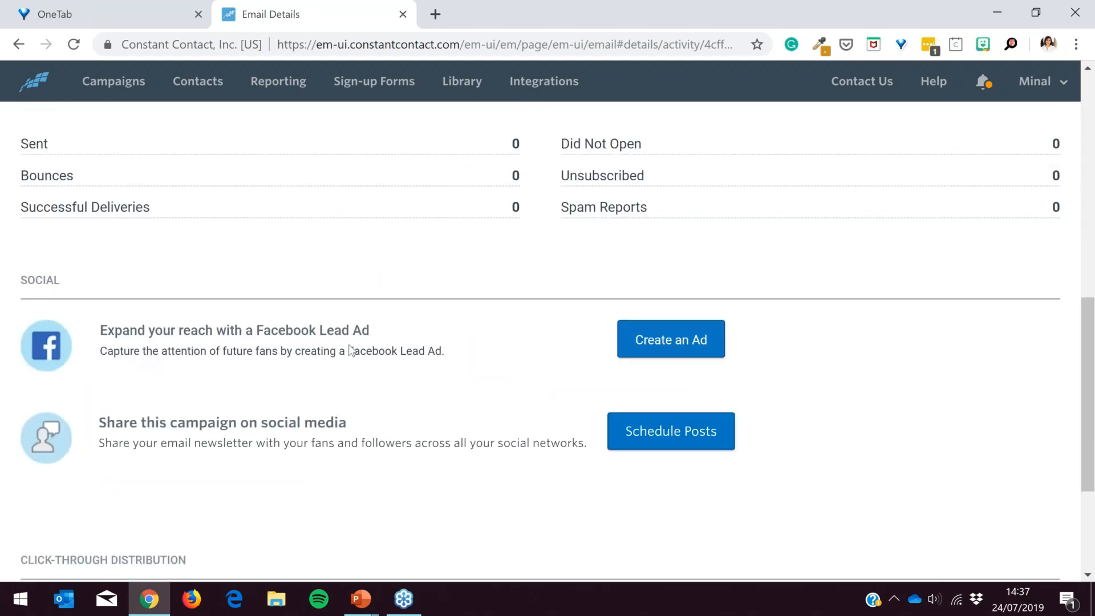
Step: Open the social post scheduling for this campaign, decline the introductory tour and look over the suggested post and calendar
click(640, 438)
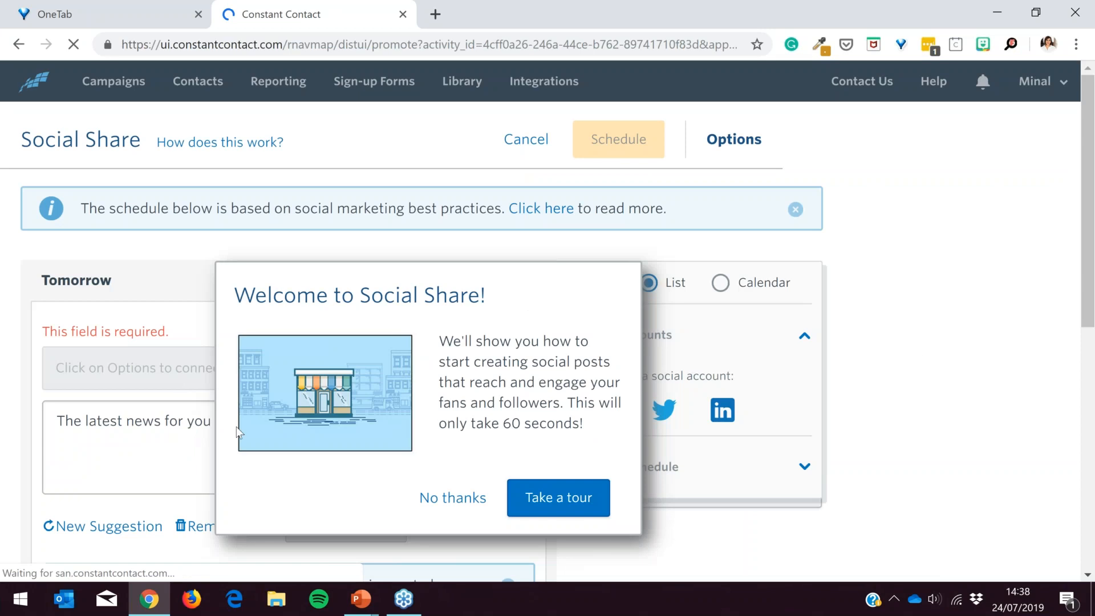
click(453, 498)
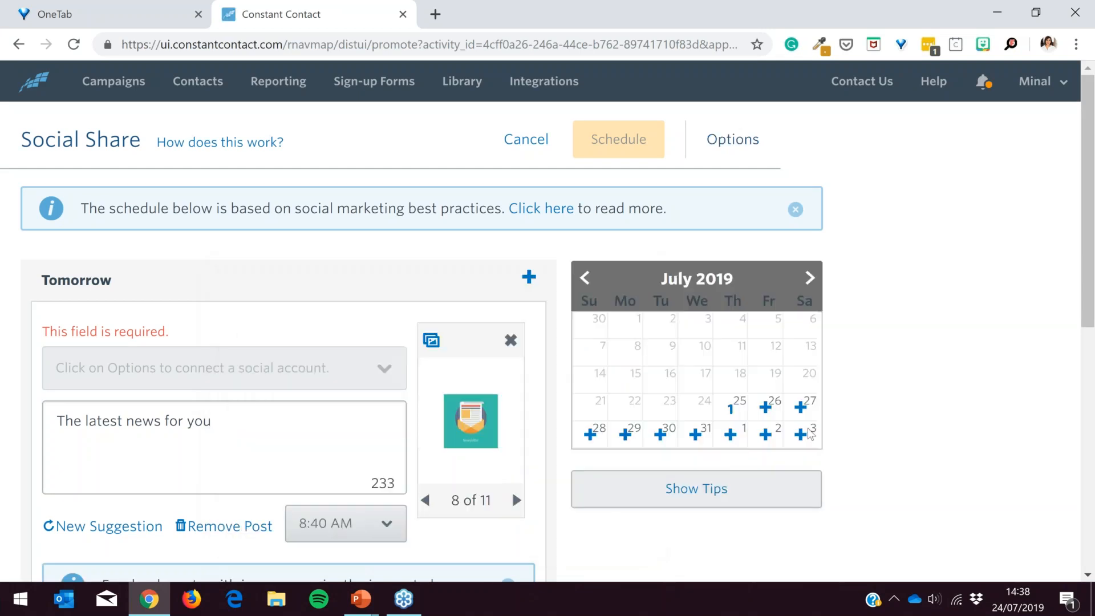
scroll(625, 436, down, 3)
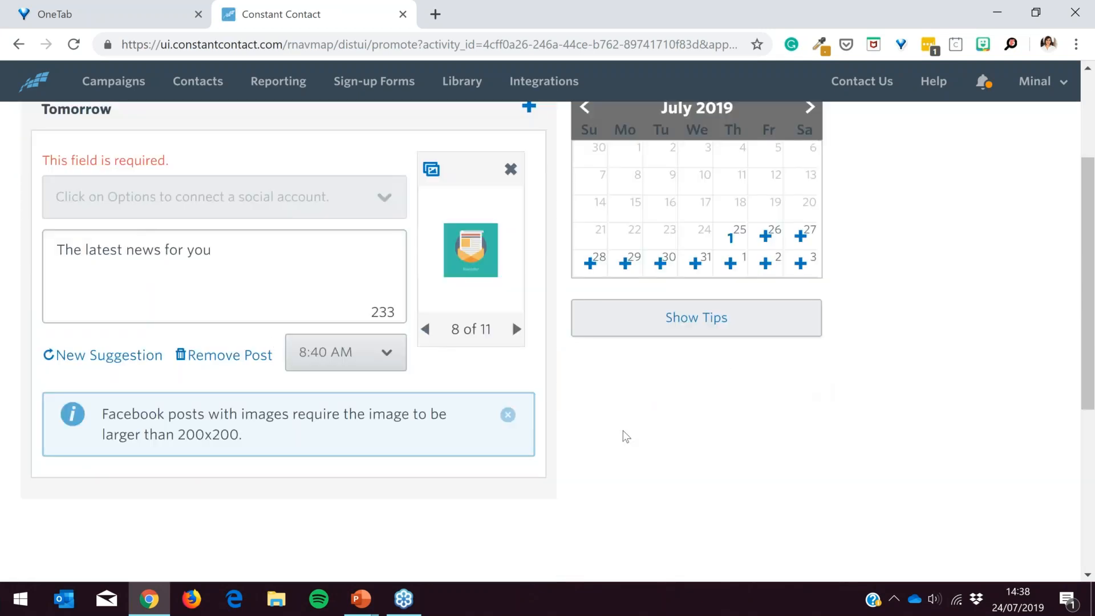
scroll(625, 436, up, 2)
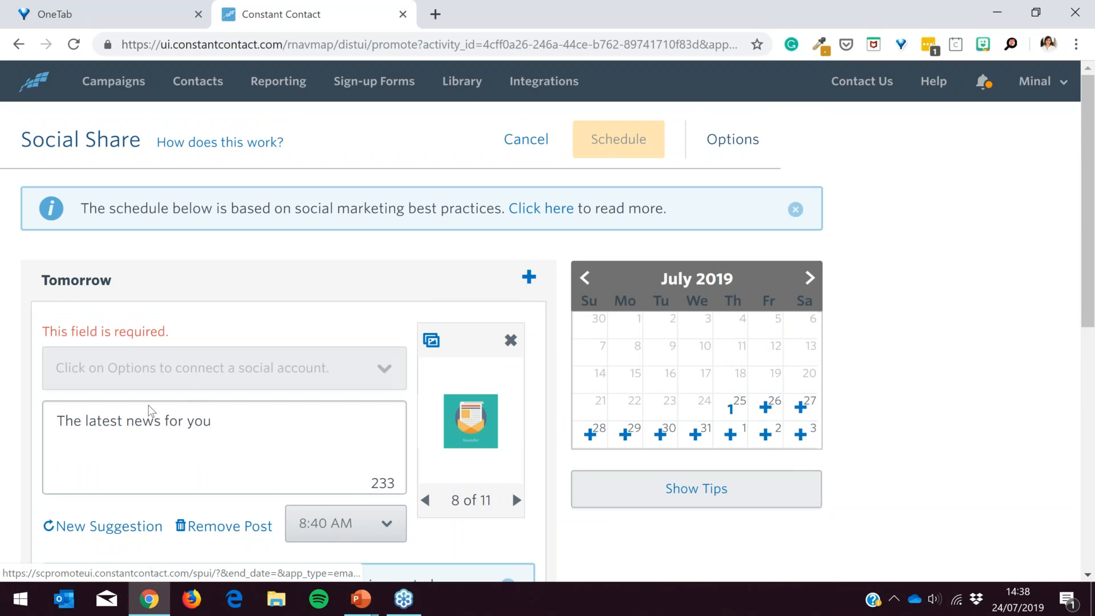
Step: Browse the social post's suggested images, examine its text and social account field, and return to the dashboard without scheduling it
click(517, 500)
click(516, 500)
click(516, 501)
drag(247, 431, 57, 427)
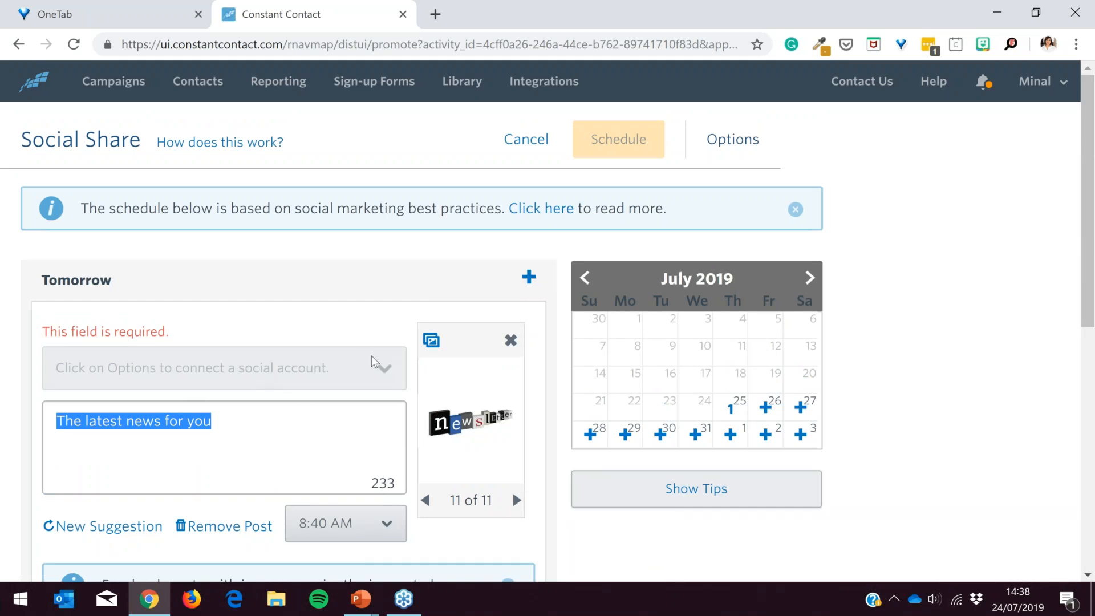
click(385, 378)
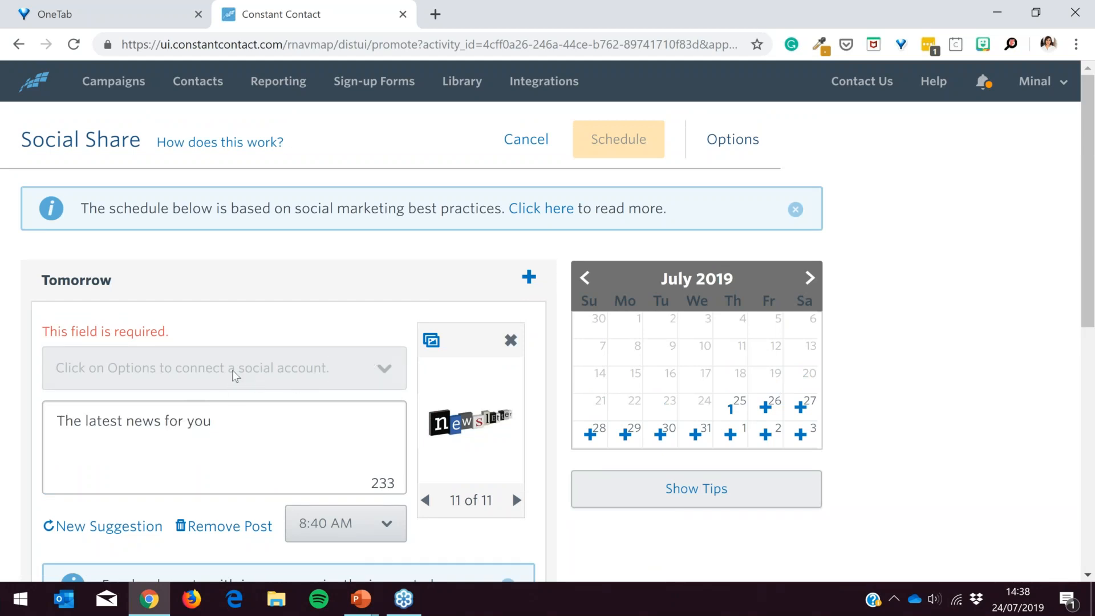
scroll(551, 462, down, 3)
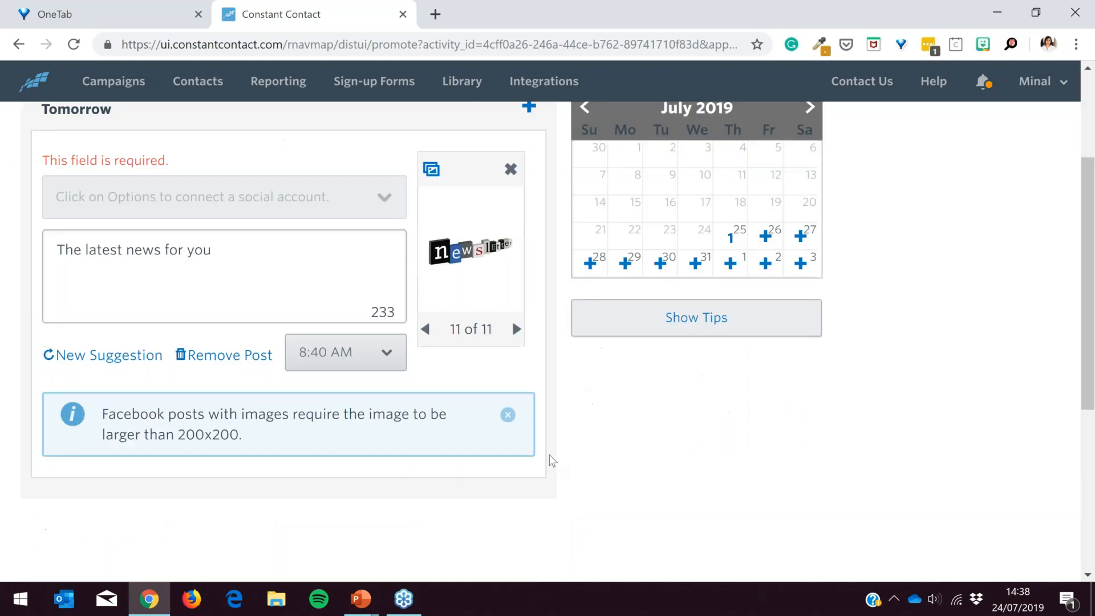
scroll(564, 466, up, 3)
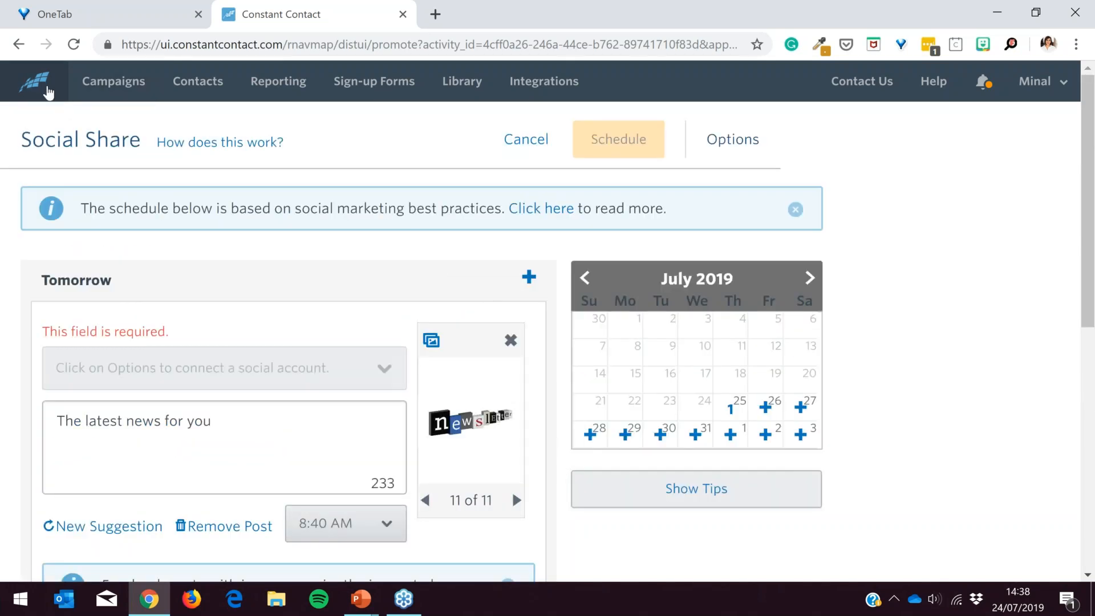
click(50, 90)
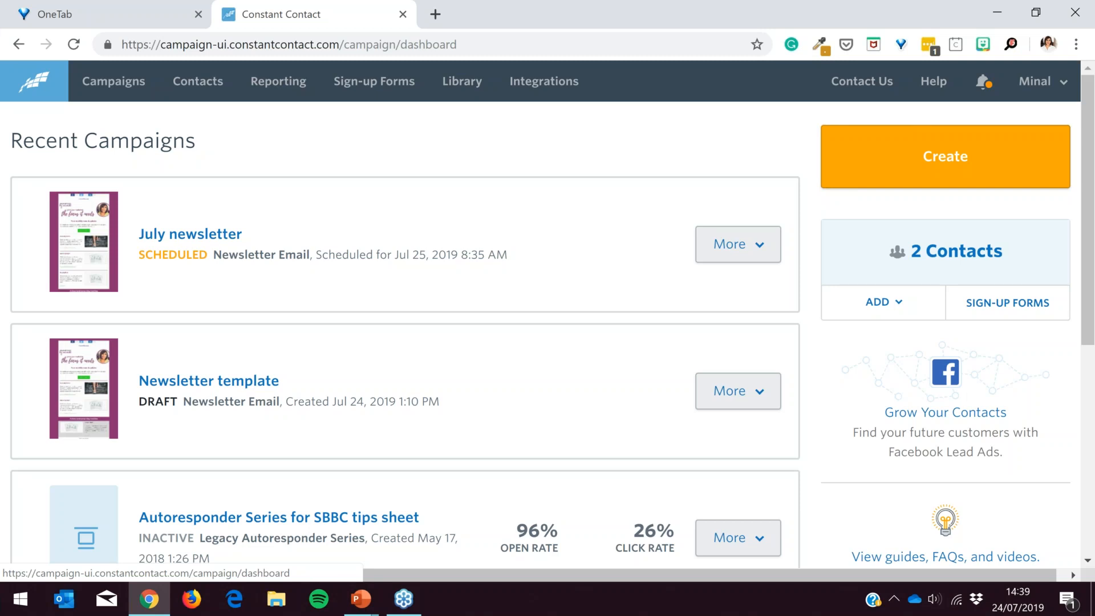
Step: Examine the reporting area, including the open rate and click rate trend chart
click(287, 96)
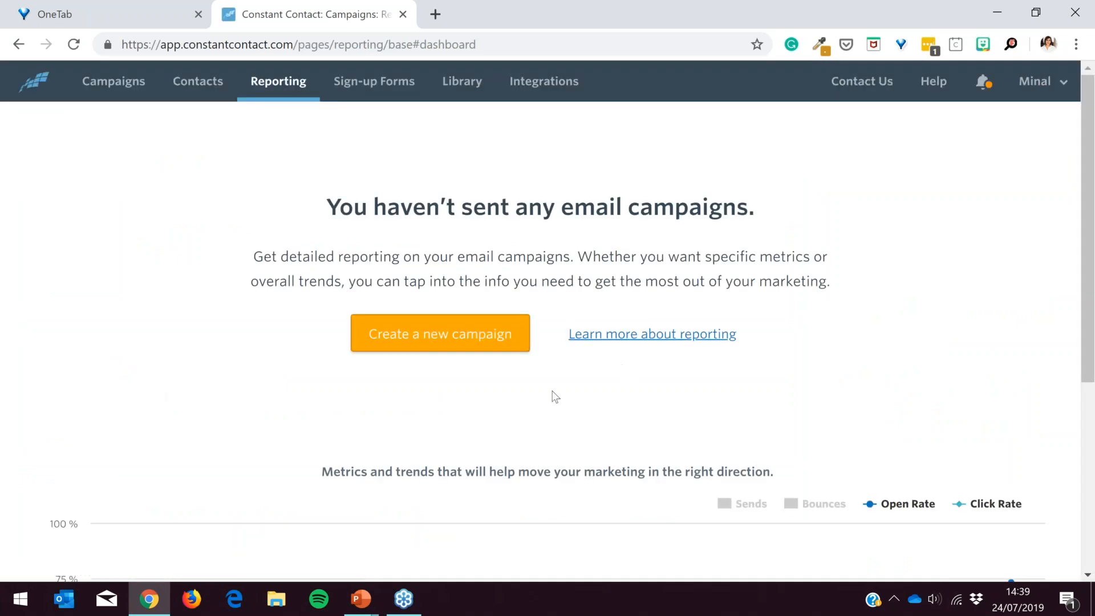
scroll(793, 403, down, 5)
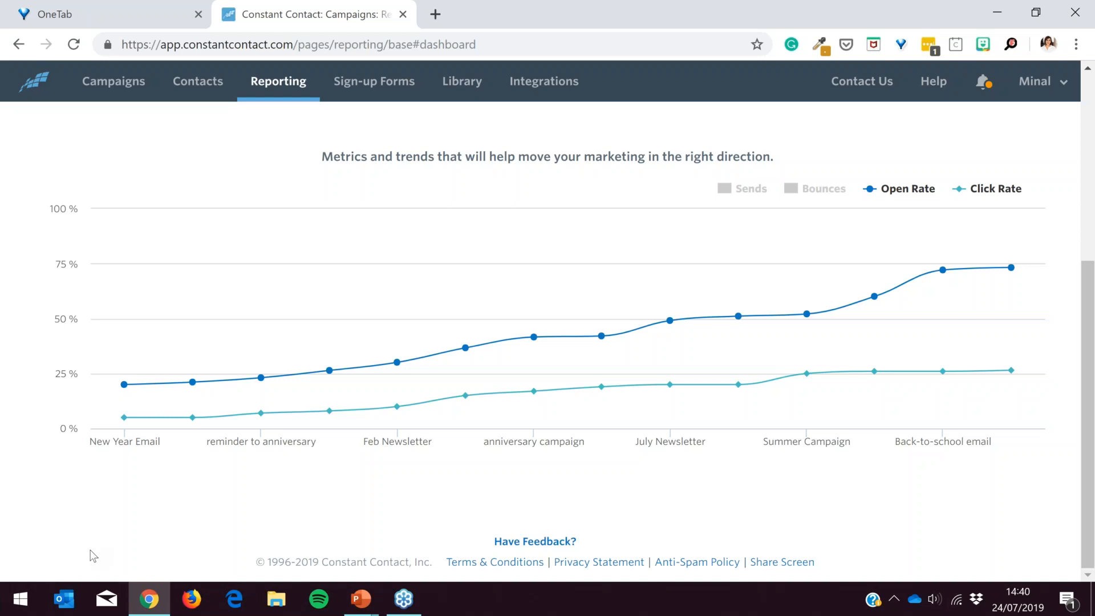
scroll(92, 554, up, 5)
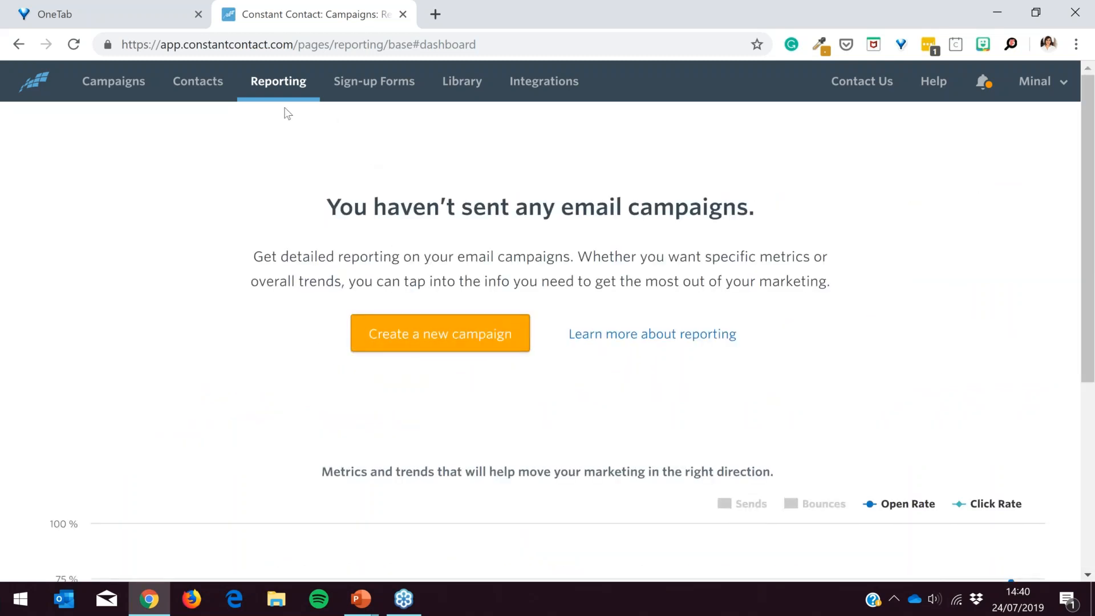
Step: Find the Autoresponder Series for SBBC tips sheet among the campaigns and open it
click(105, 90)
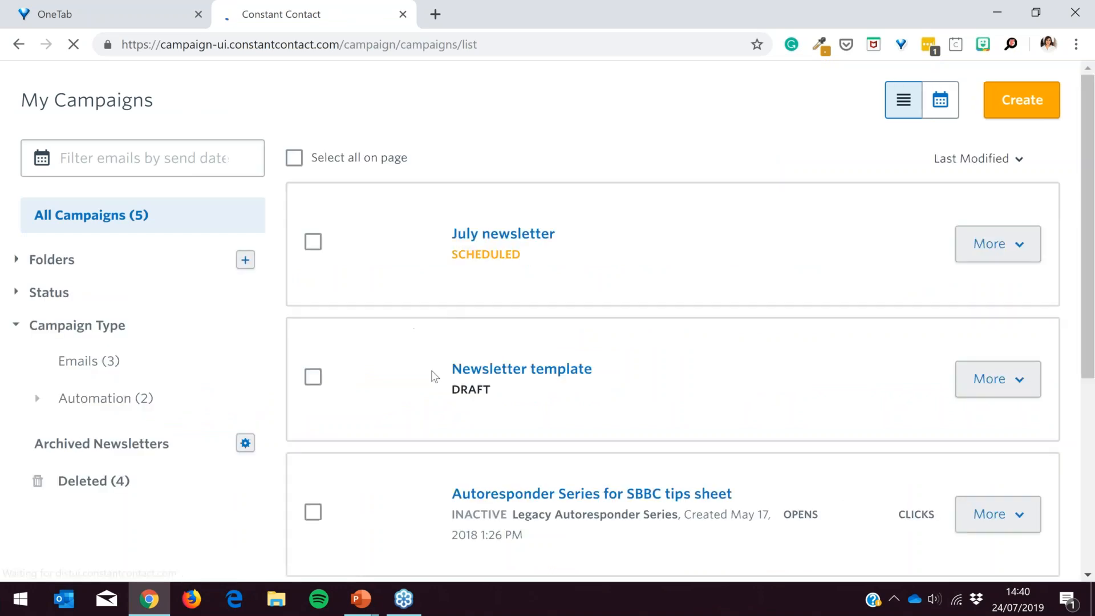
scroll(511, 496, down, 2)
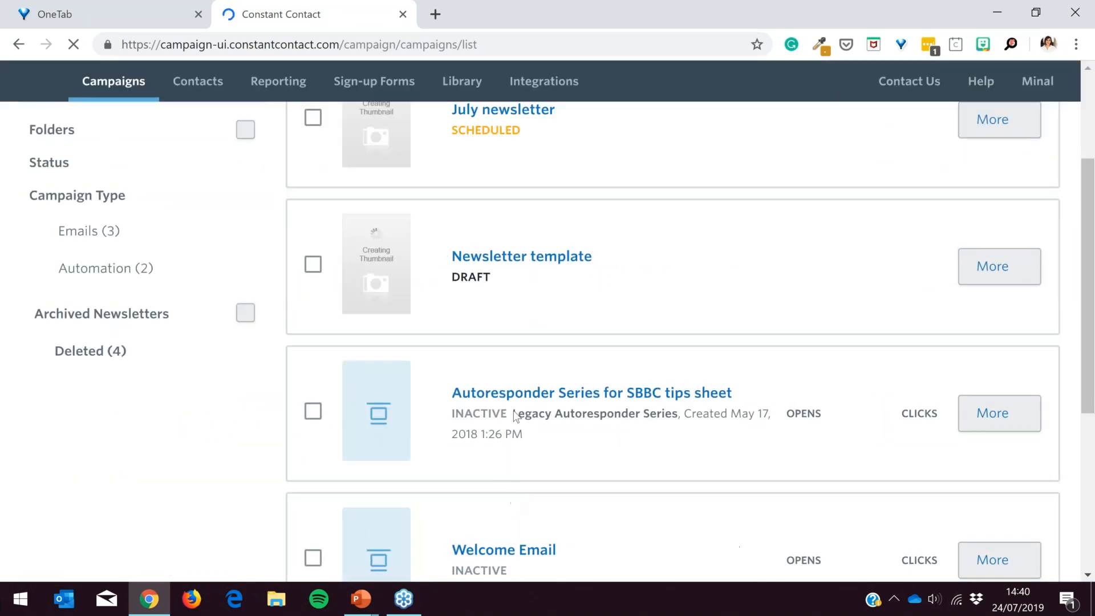
scroll(511, 393, down, 1)
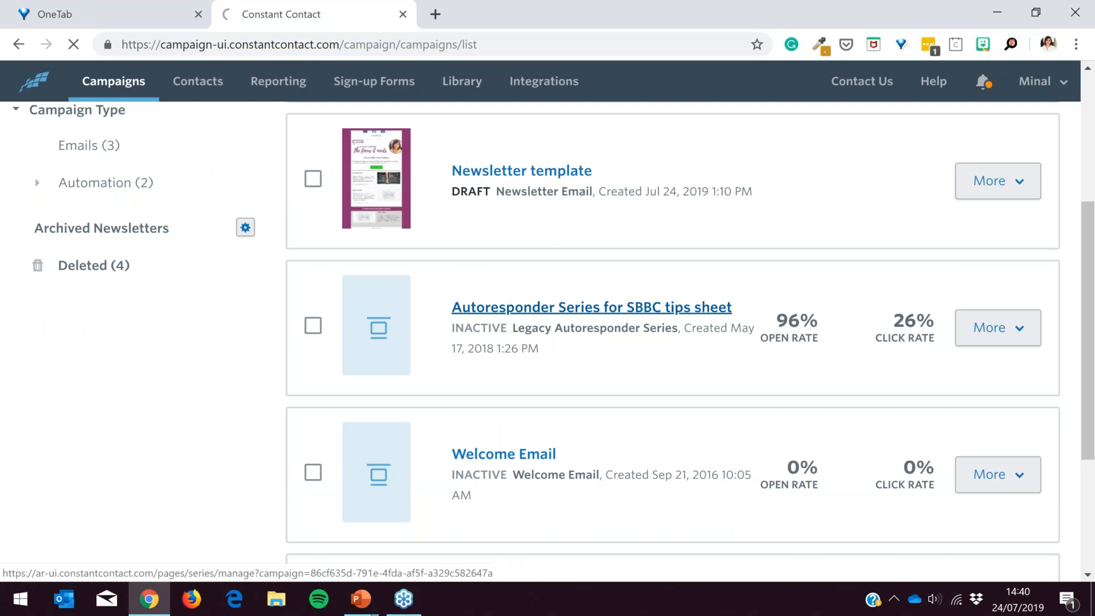
click(512, 309)
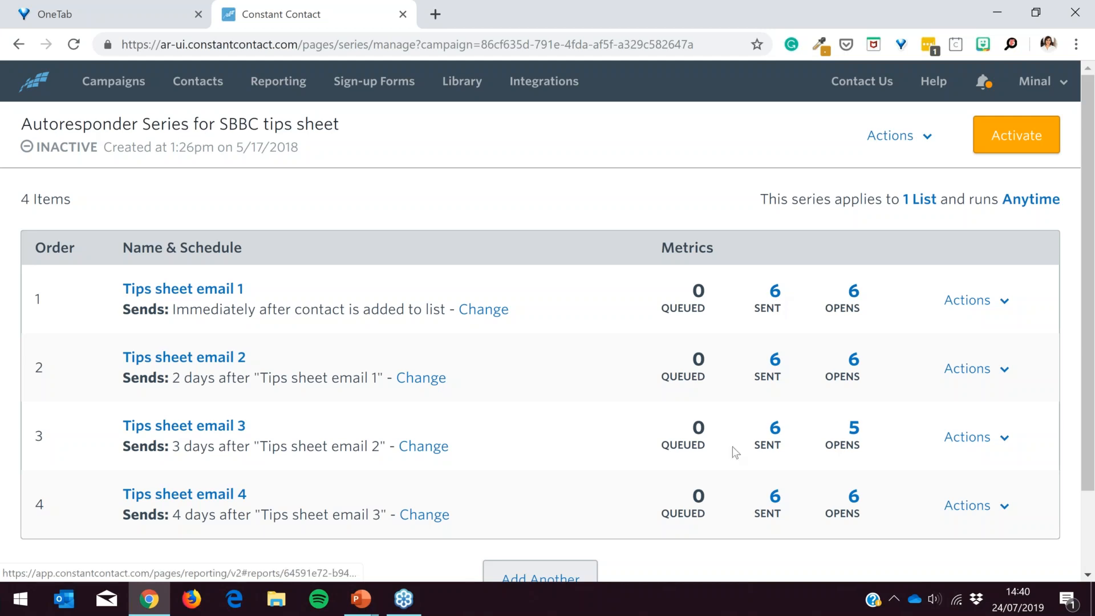
Step: Review the email statistics of Tips sheet email 1 in the series and return to the dashboard
click(215, 292)
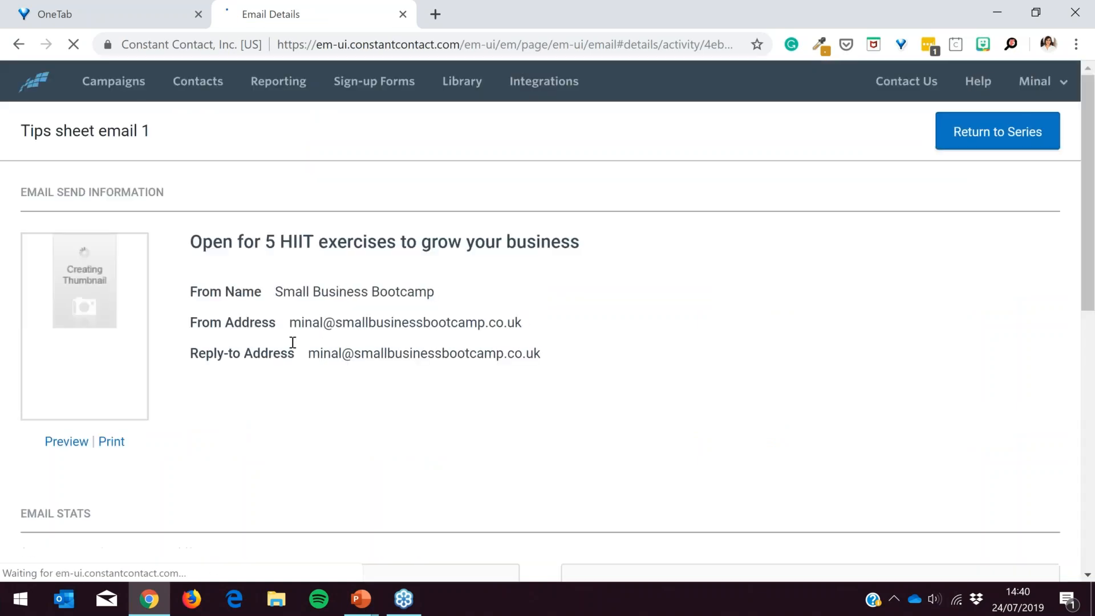
scroll(285, 348, down, 5)
scroll(281, 351, down, 2)
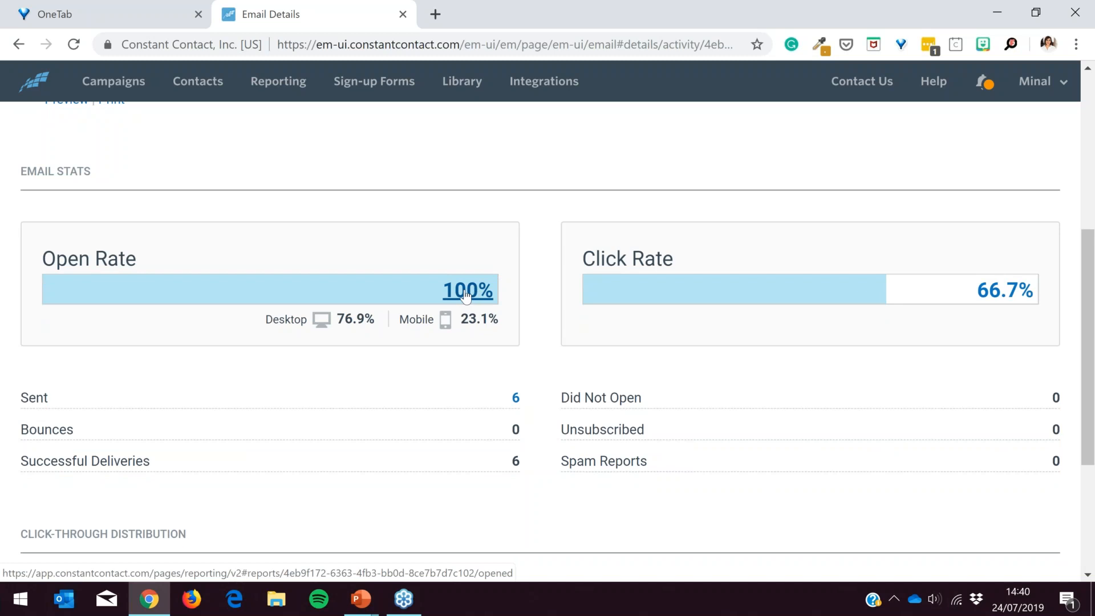
click(50, 93)
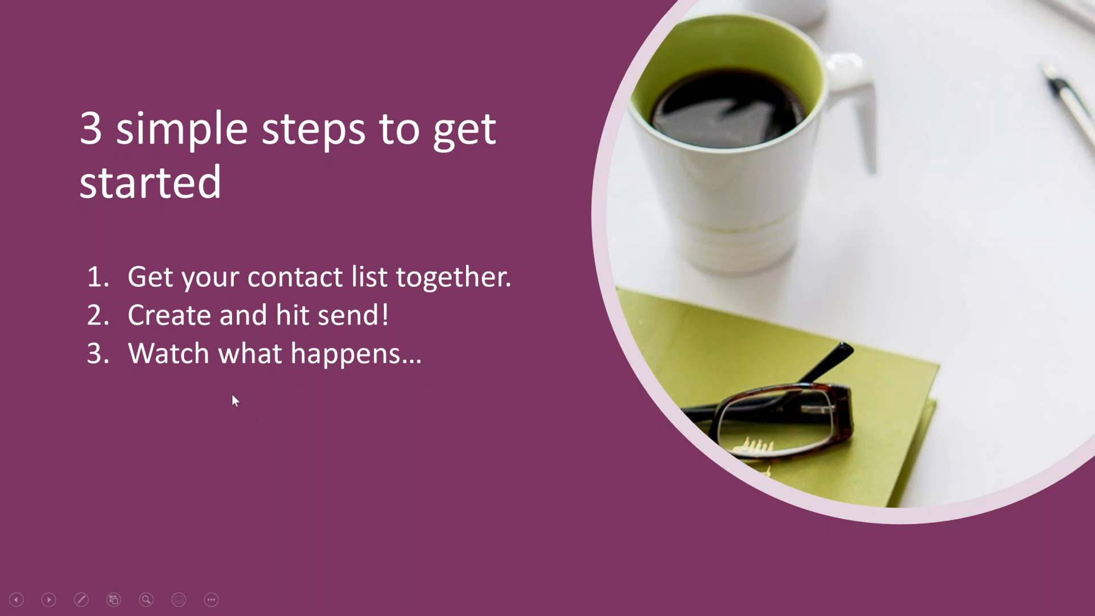
key(Escape)
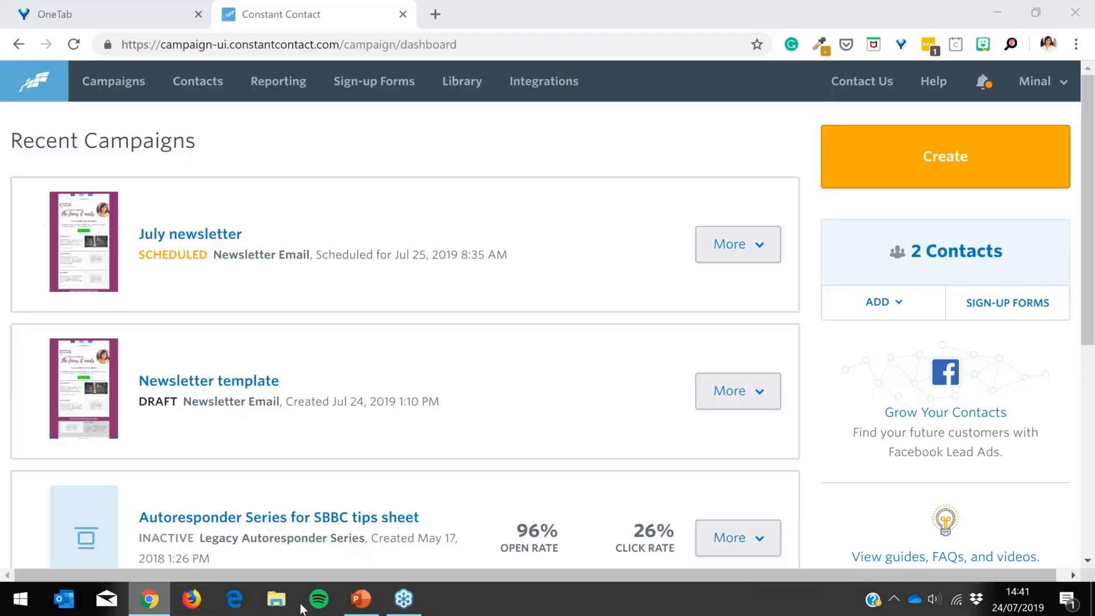
Step: Preview the July newsletter down to its footer and return to the dashboard without sending a test email
click(149, 599)
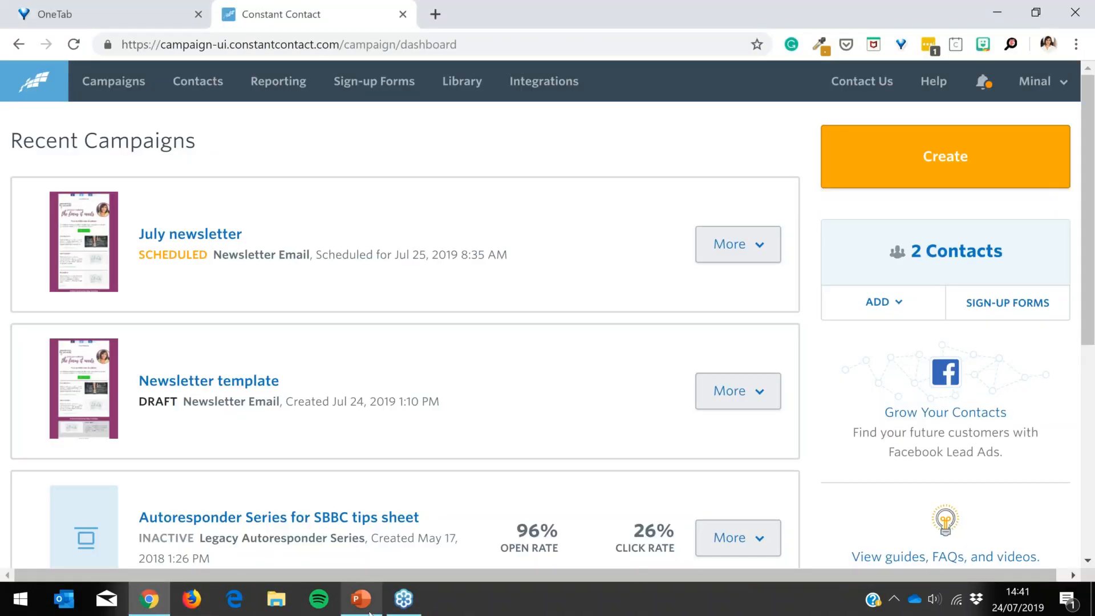
mouse_move(369, 613)
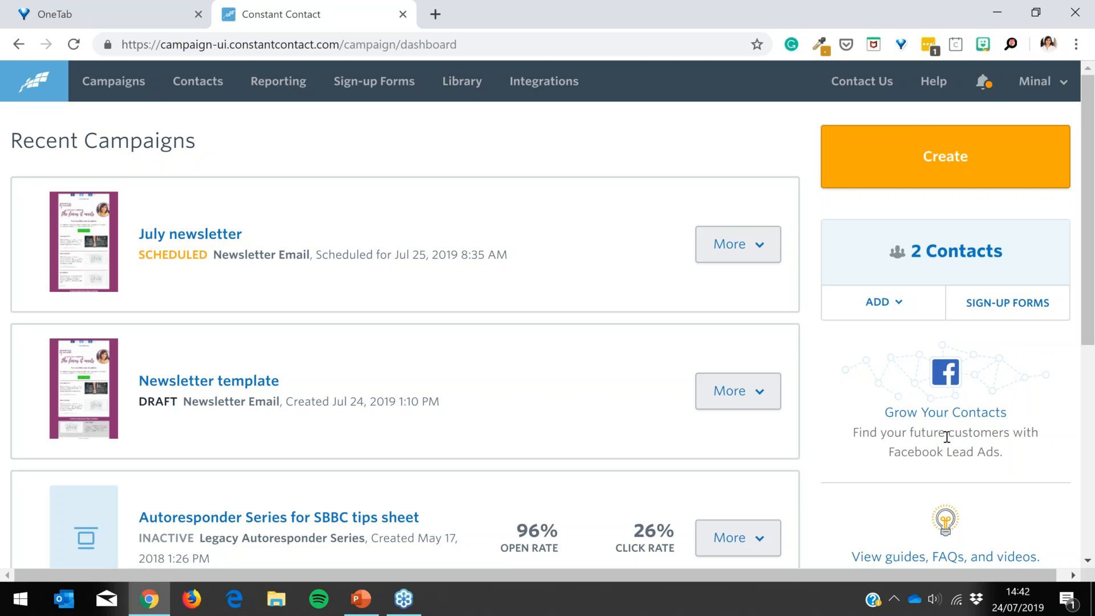
click(95, 254)
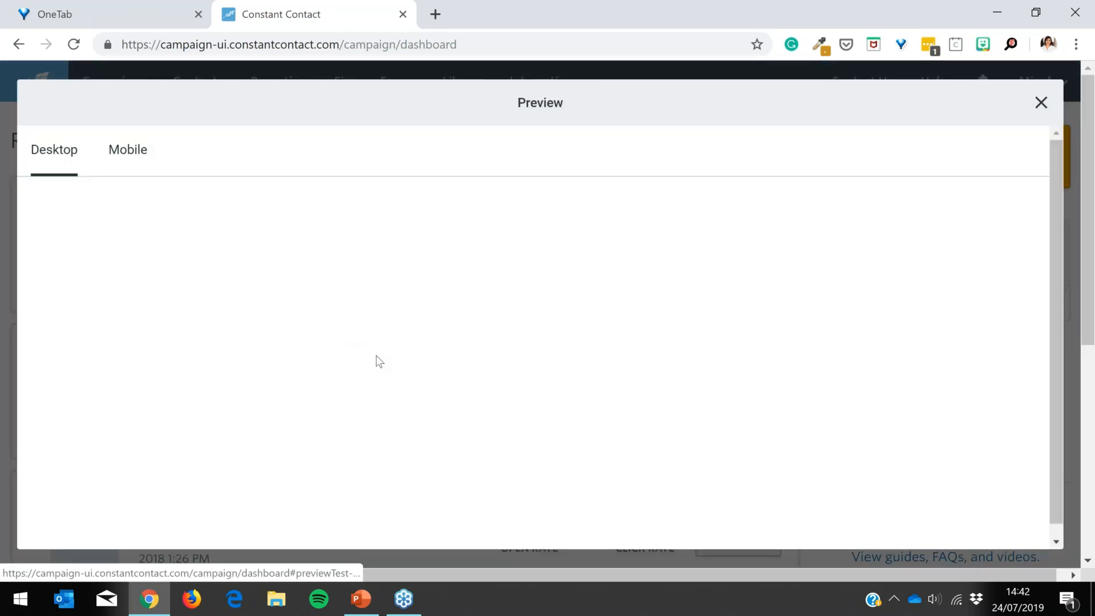
scroll(368, 389, down, 15)
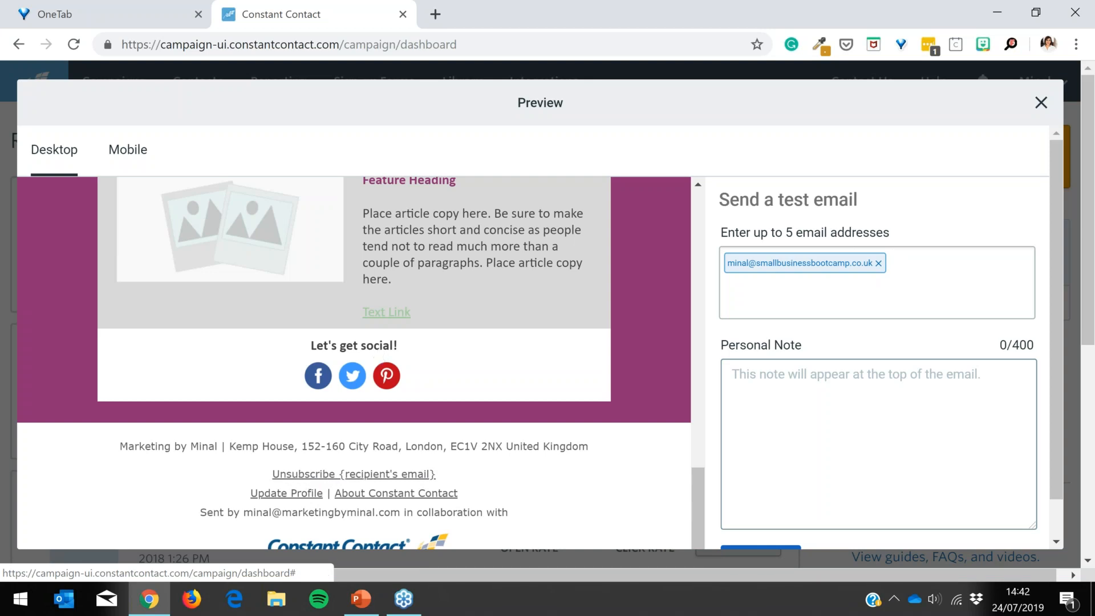
click(1041, 103)
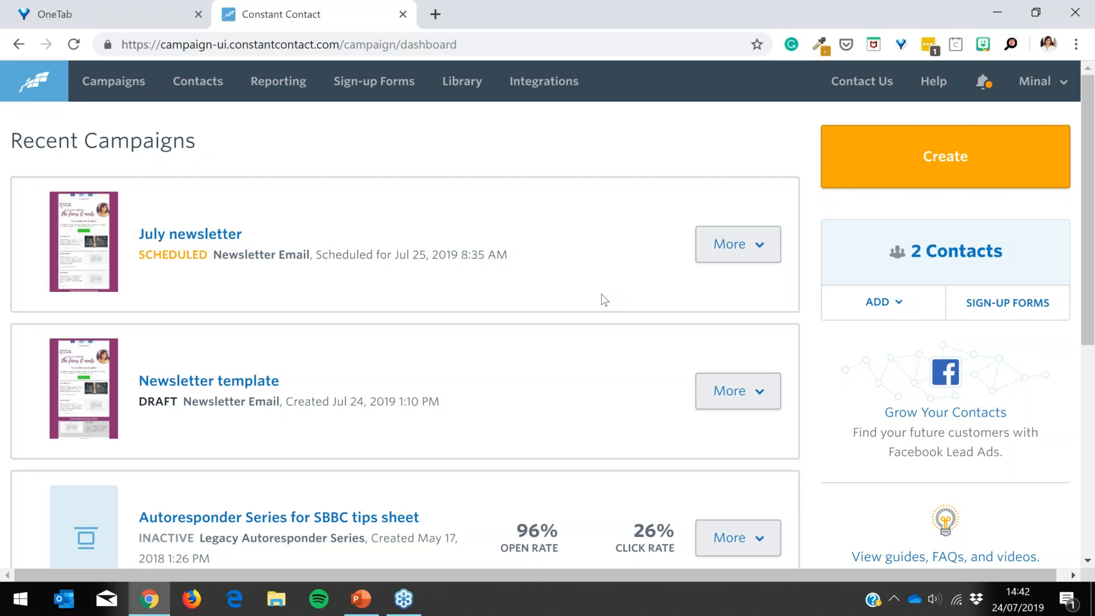
Step: Create a new landing page campaign and look over its default lead generation sign-up form
click(873, 163)
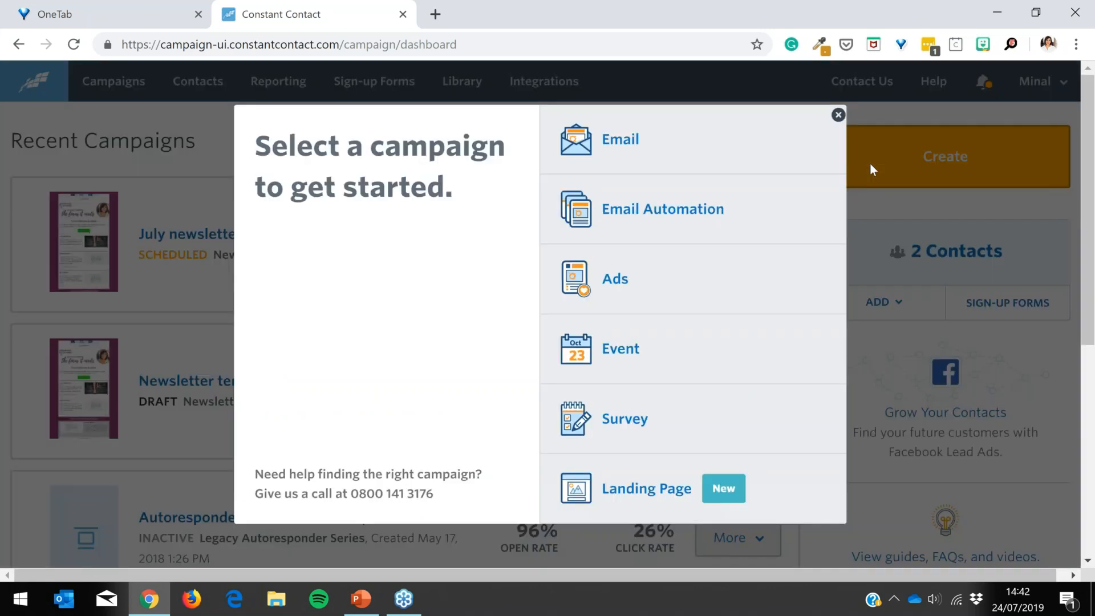
click(596, 500)
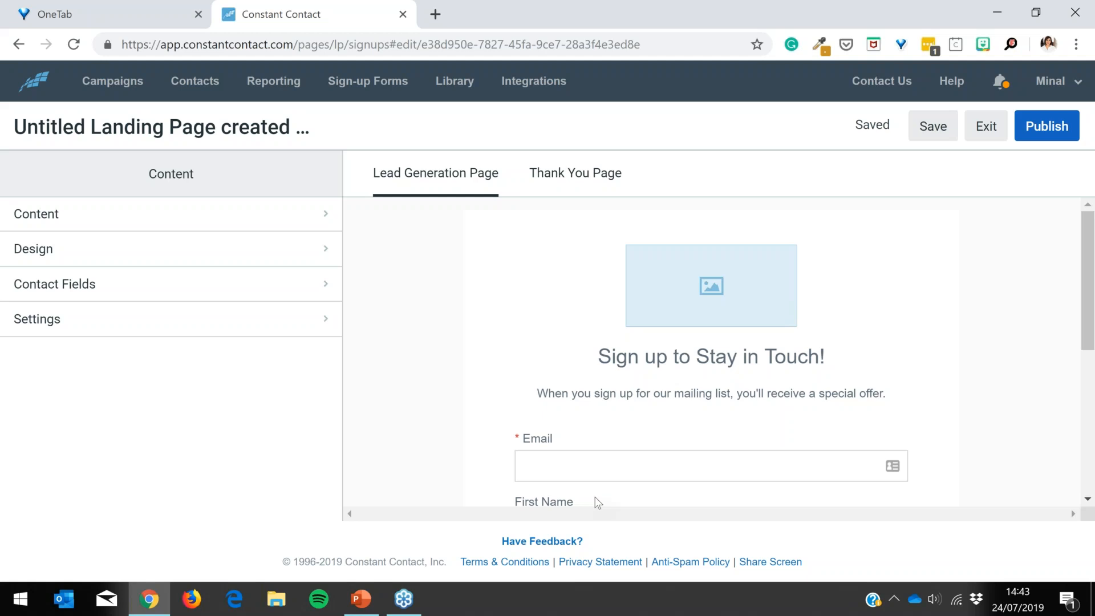
scroll(594, 490, down, 5)
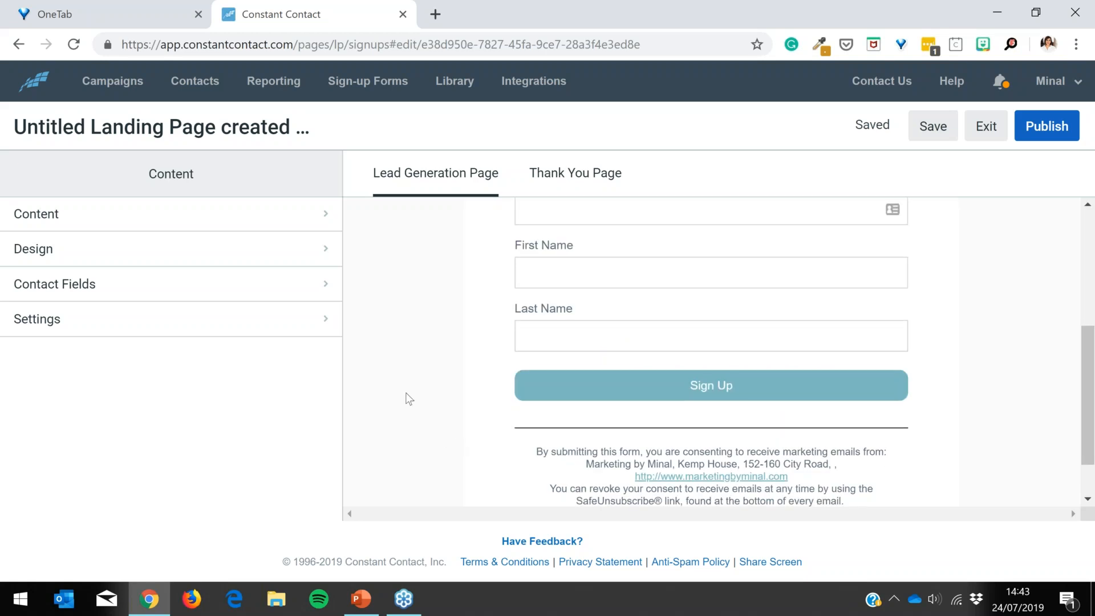
scroll(445, 438, up, 3)
Step: Examine the landing page's content settings, including its logo, headline and description fields
click(236, 224)
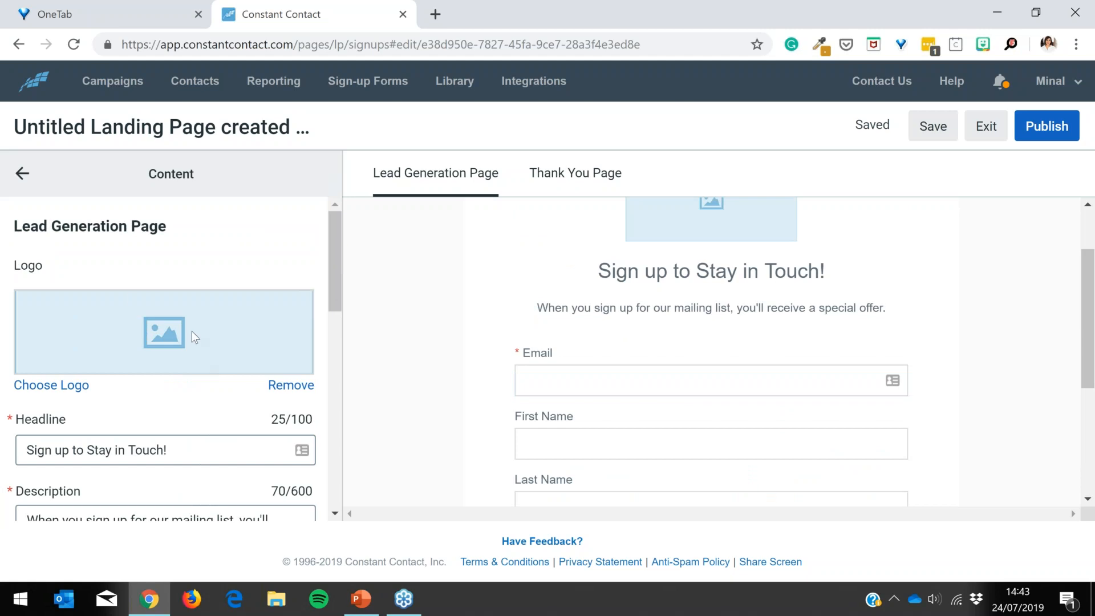
scroll(181, 303, down, 3)
click(167, 278)
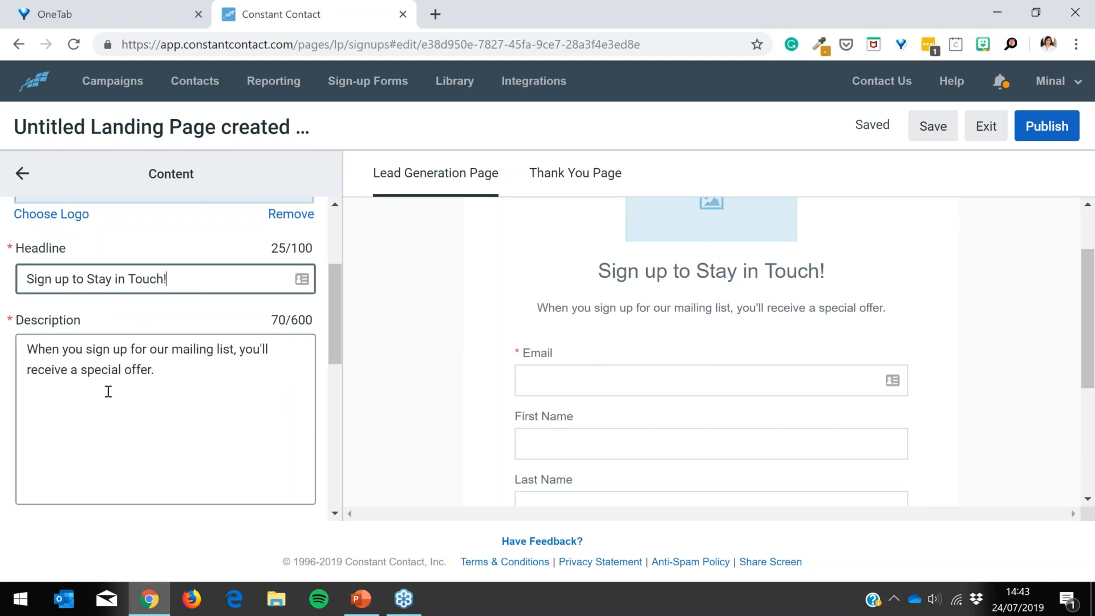
scroll(148, 342, up, 1)
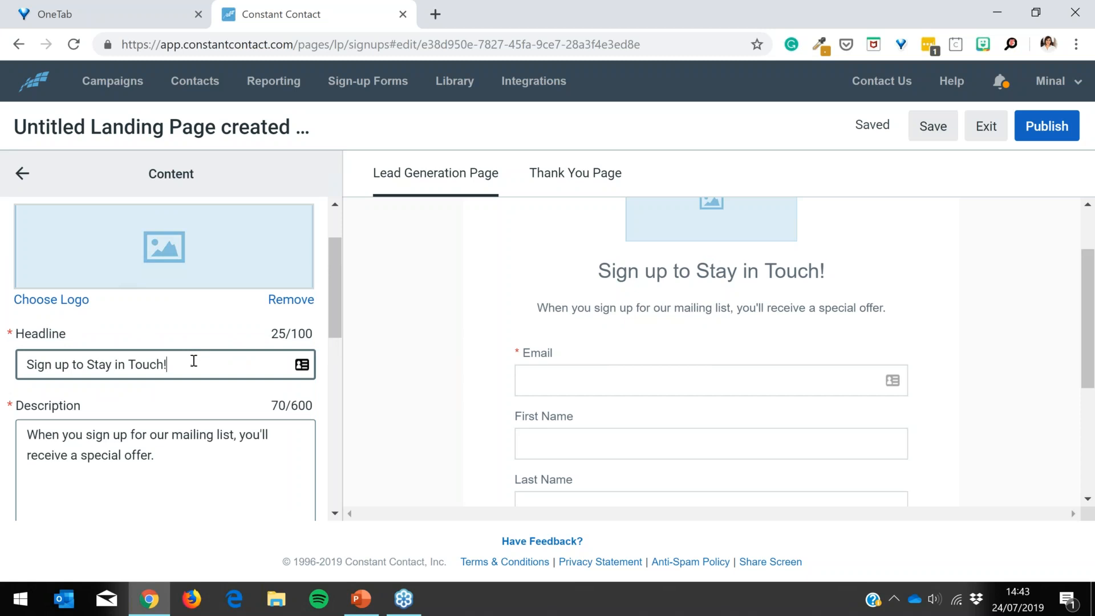
click(139, 475)
scroll(57, 222, up, 1)
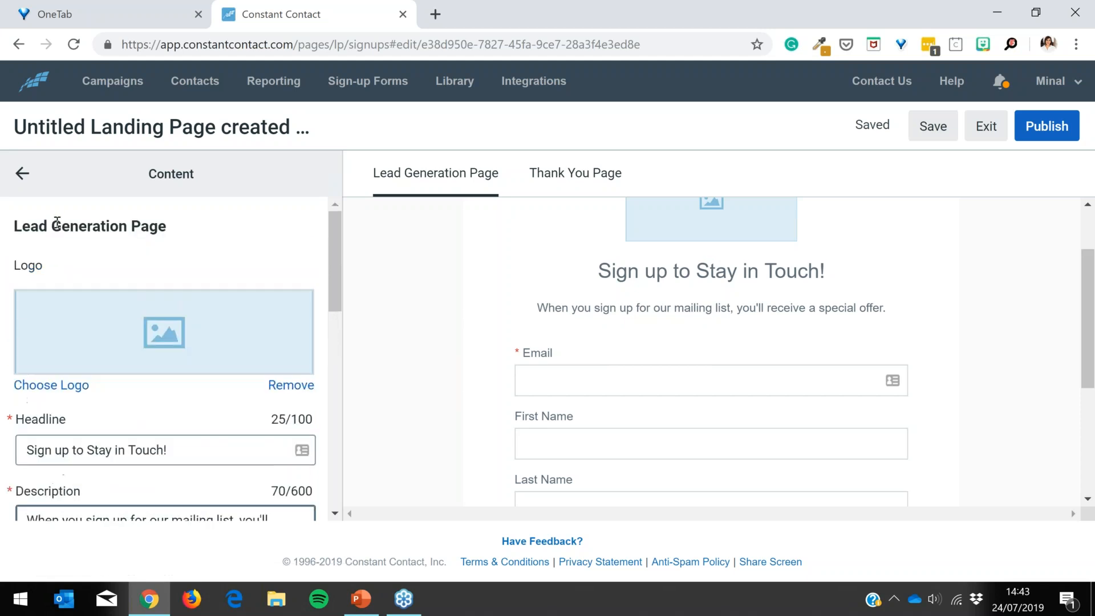
Step: Set the landing page's outer background to the dark magenta colour in the design settings
click(22, 174)
click(83, 257)
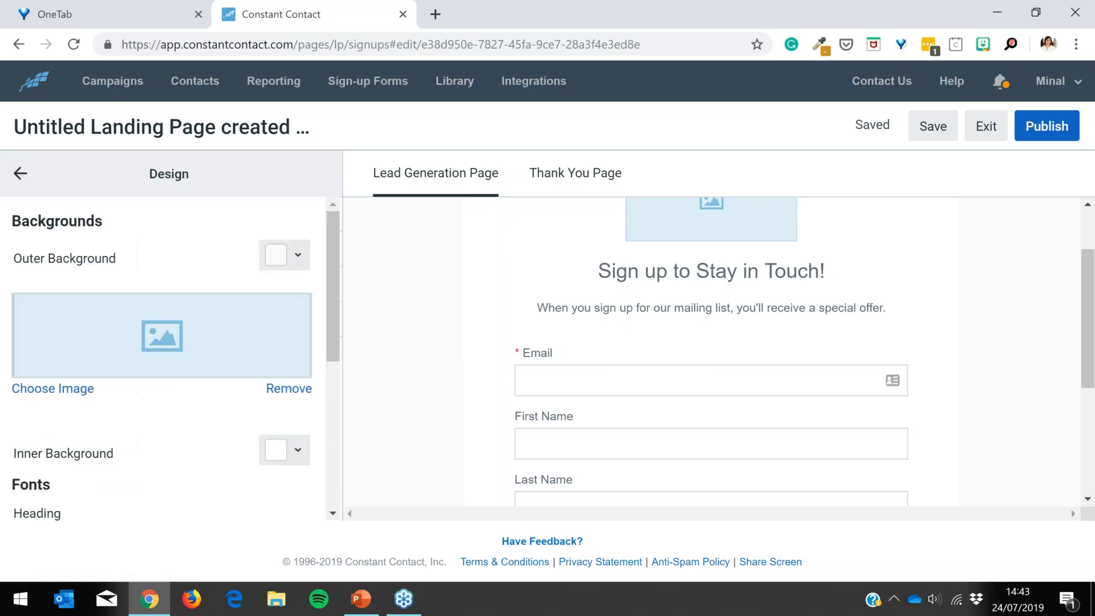
click(300, 255)
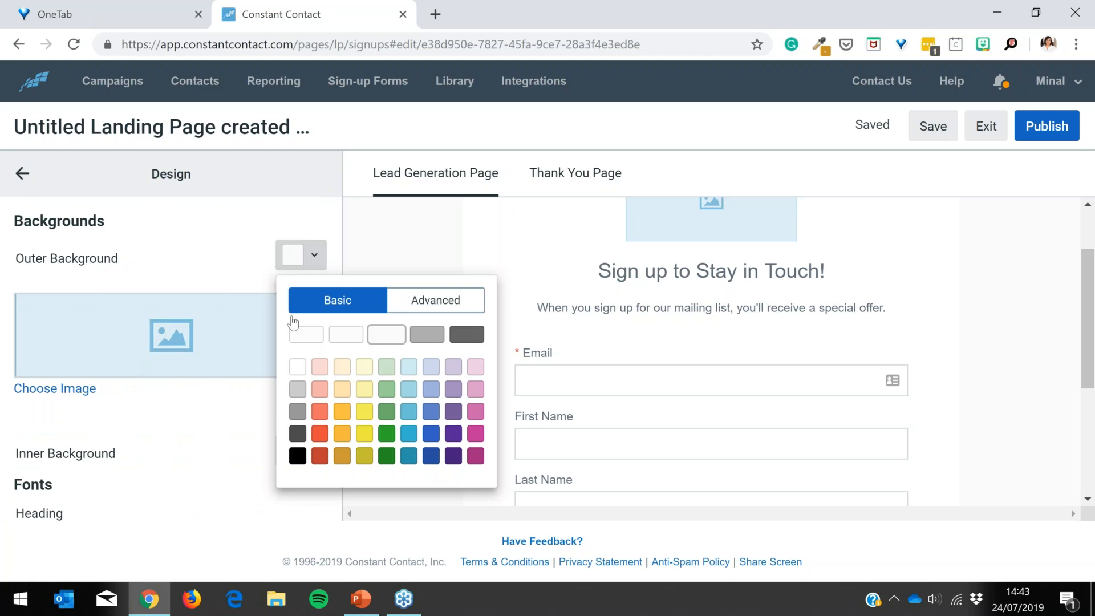
click(475, 456)
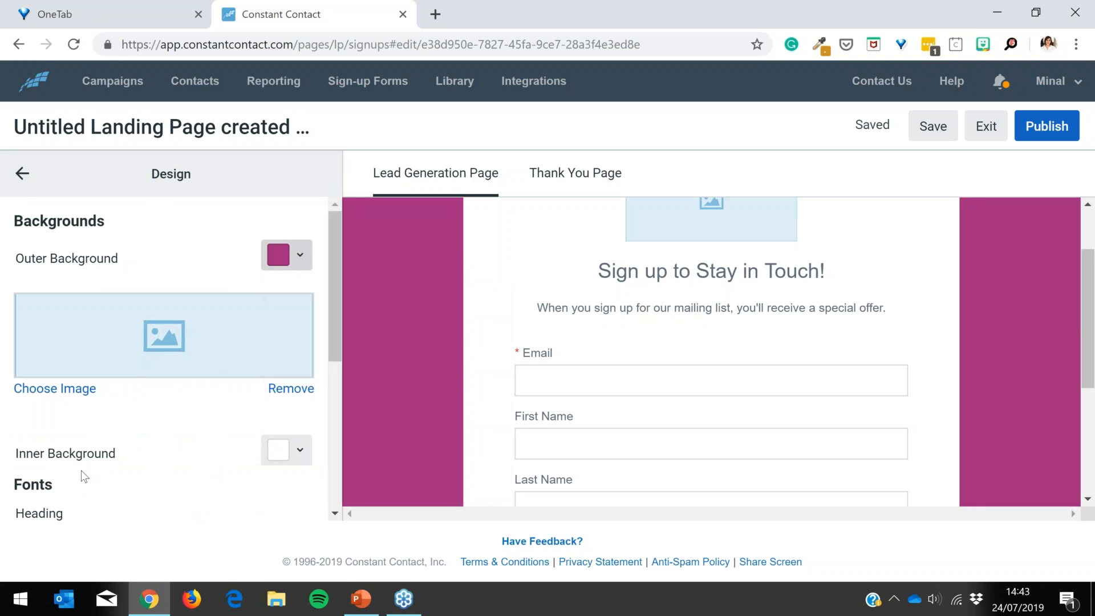
Step: Change the landing page's button accent colour to medium green and check the Sign Up button
scroll(50, 512, down, 5)
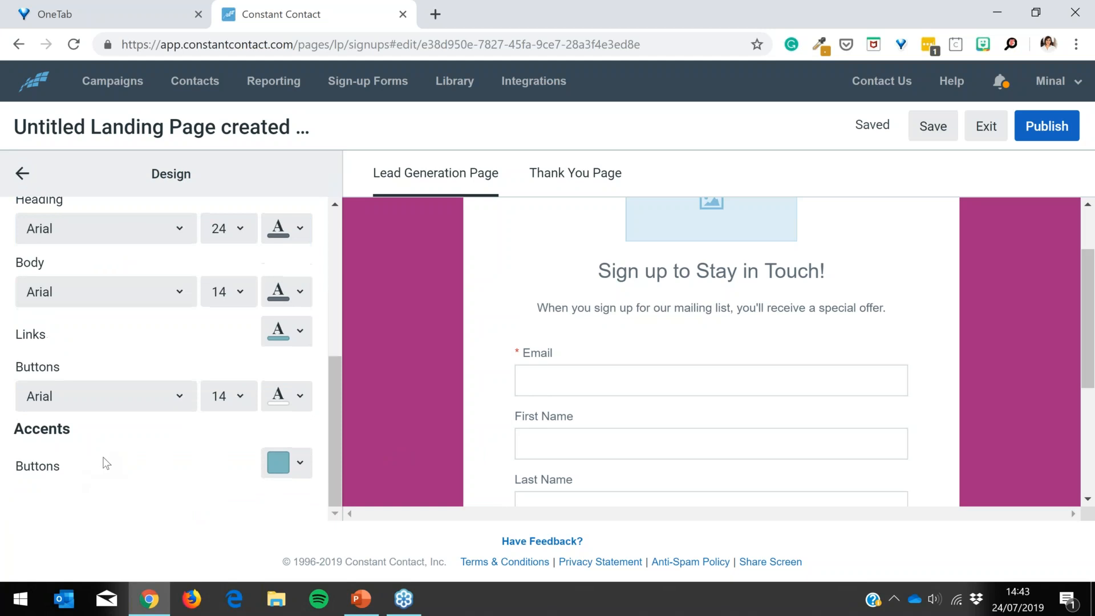
click(294, 469)
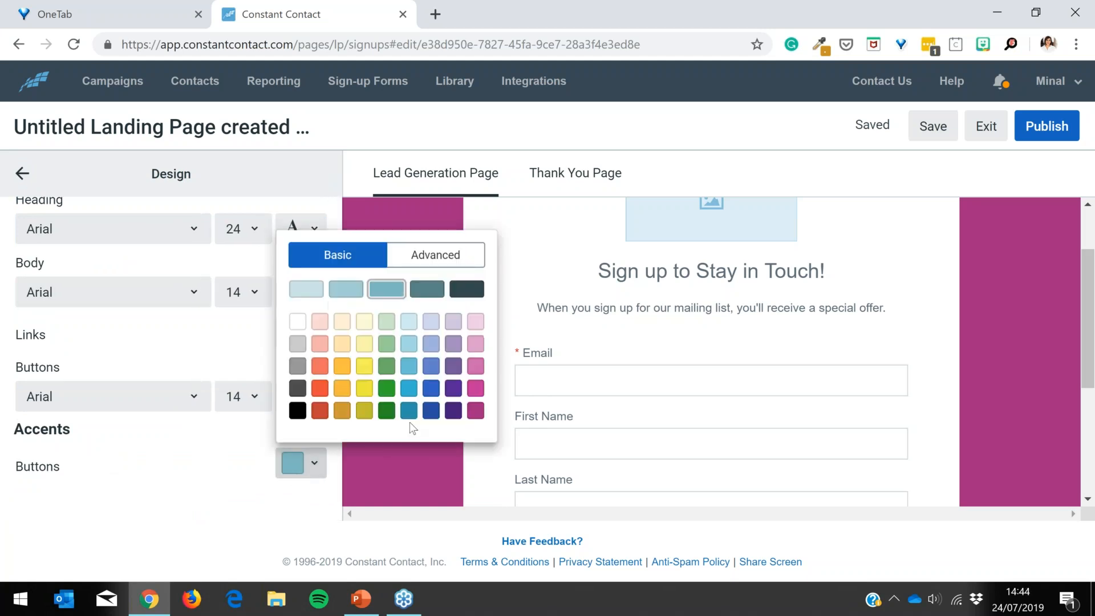
click(387, 366)
scroll(450, 388, down, 4)
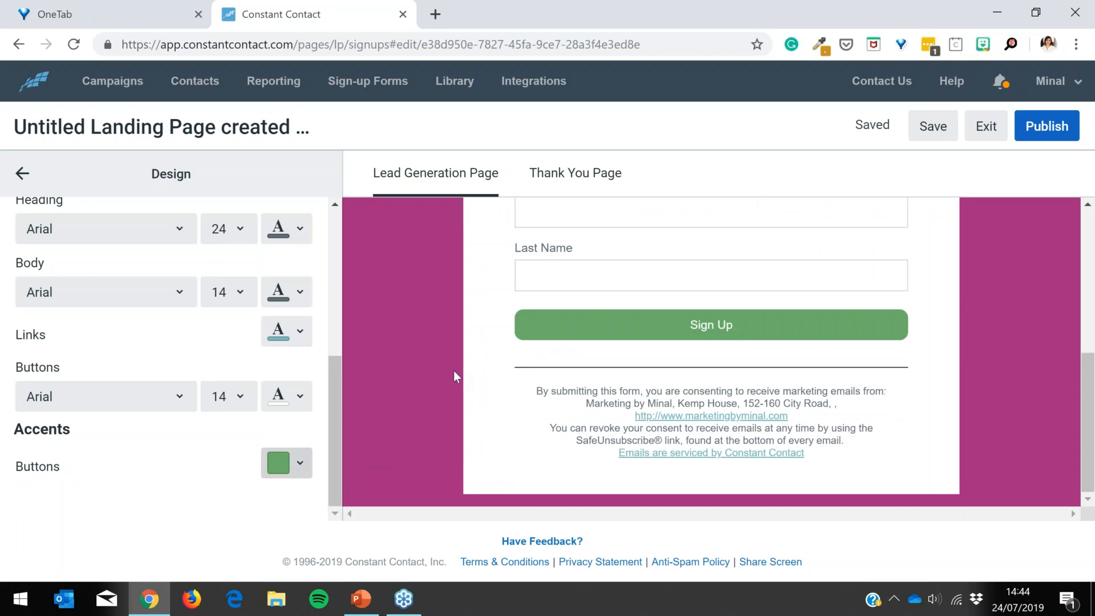
scroll(180, 208, up, 5)
Step: Make First Name a required contact field and check the sign-up form in the page preview
click(32, 178)
click(115, 302)
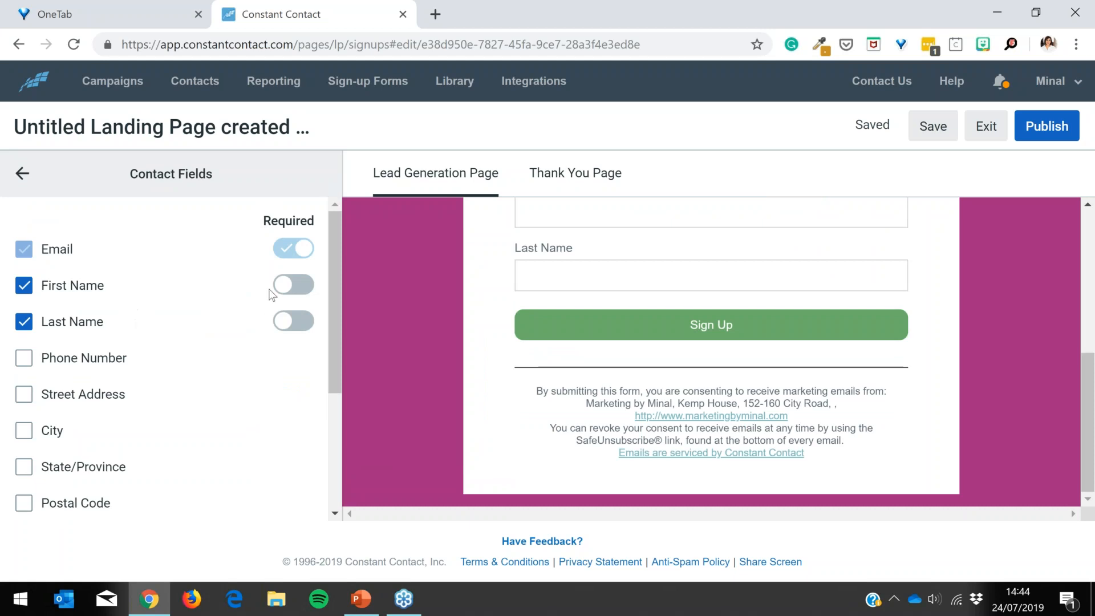
click(307, 291)
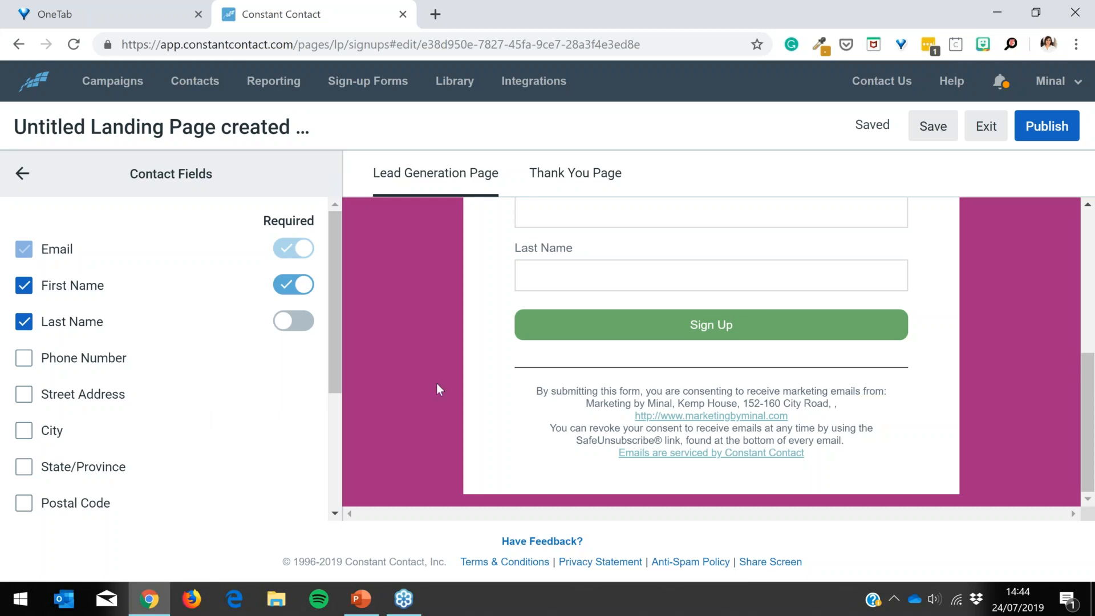
scroll(437, 382, up, 5)
scroll(451, 359, down, 2)
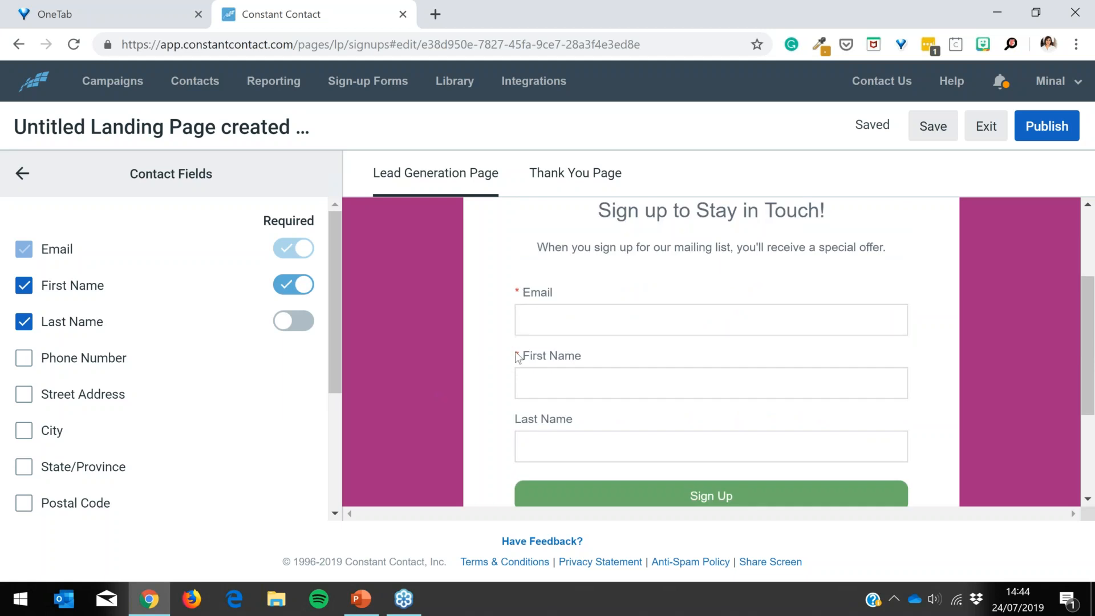
Step: Choose General Interest as the list that saves contacts who sign up through the landing page
click(23, 174)
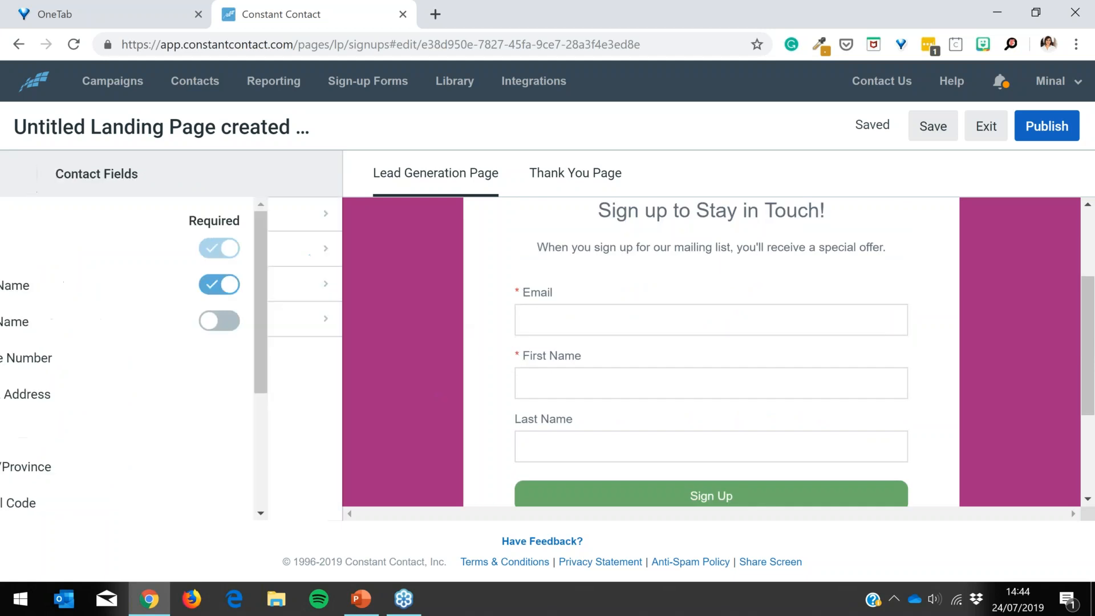
click(180, 321)
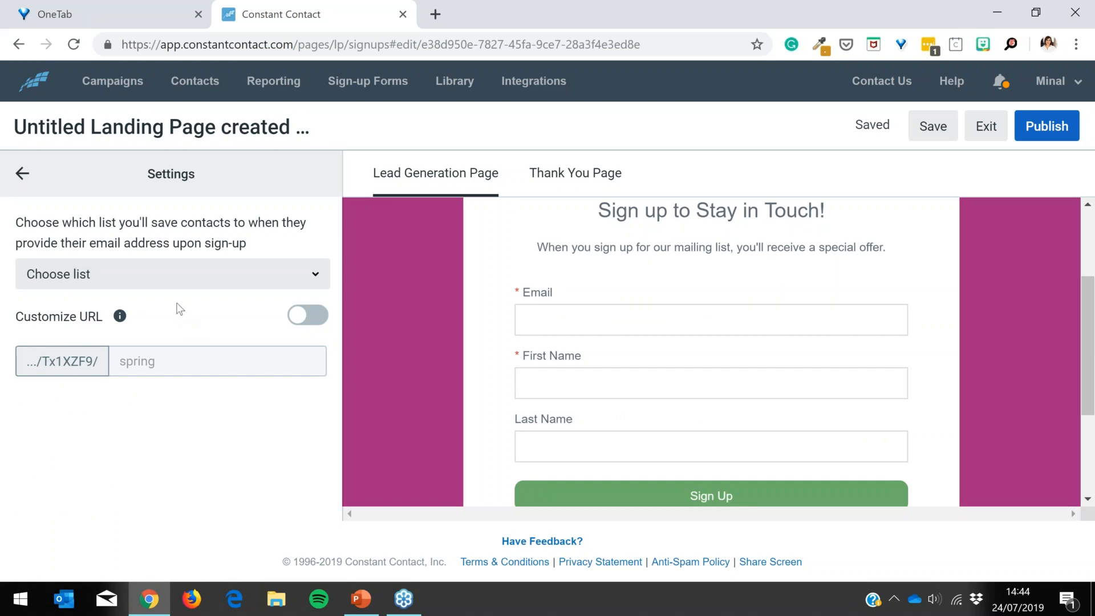
click(179, 280)
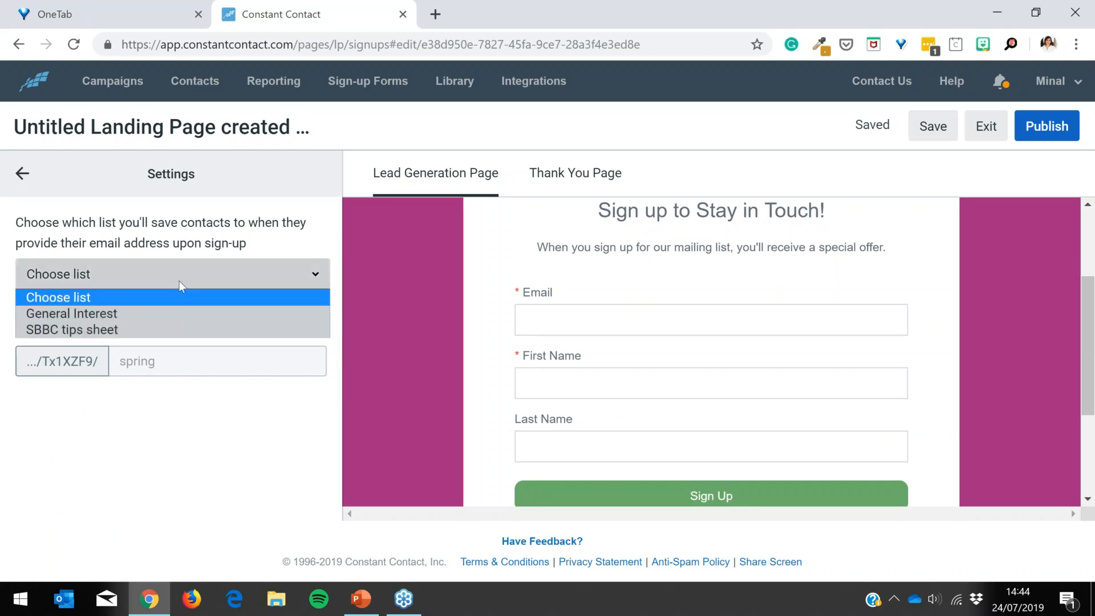
click(112, 313)
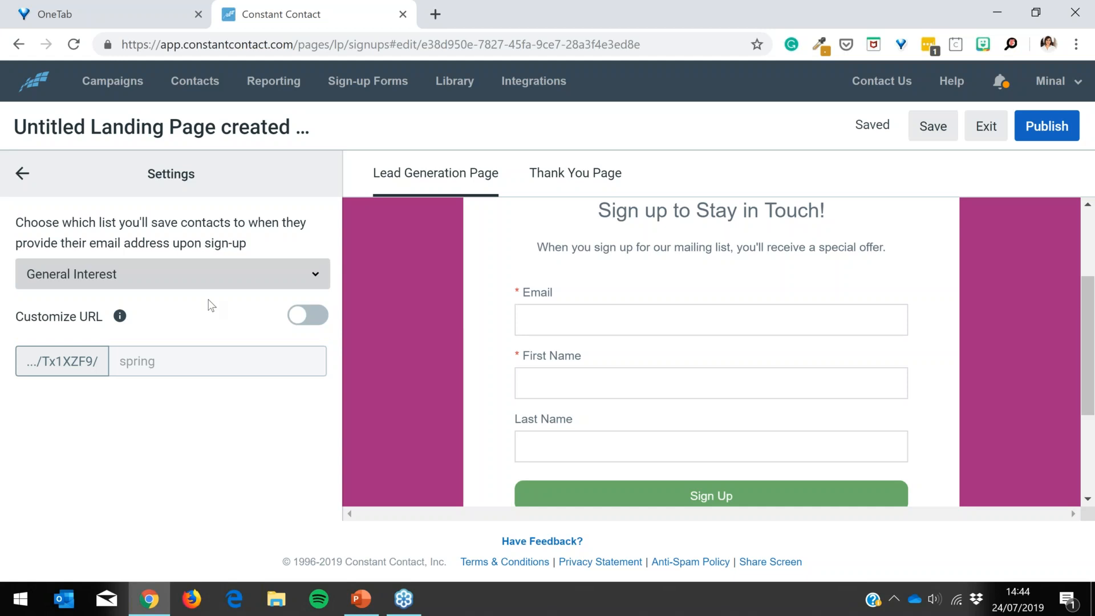
click(298, 319)
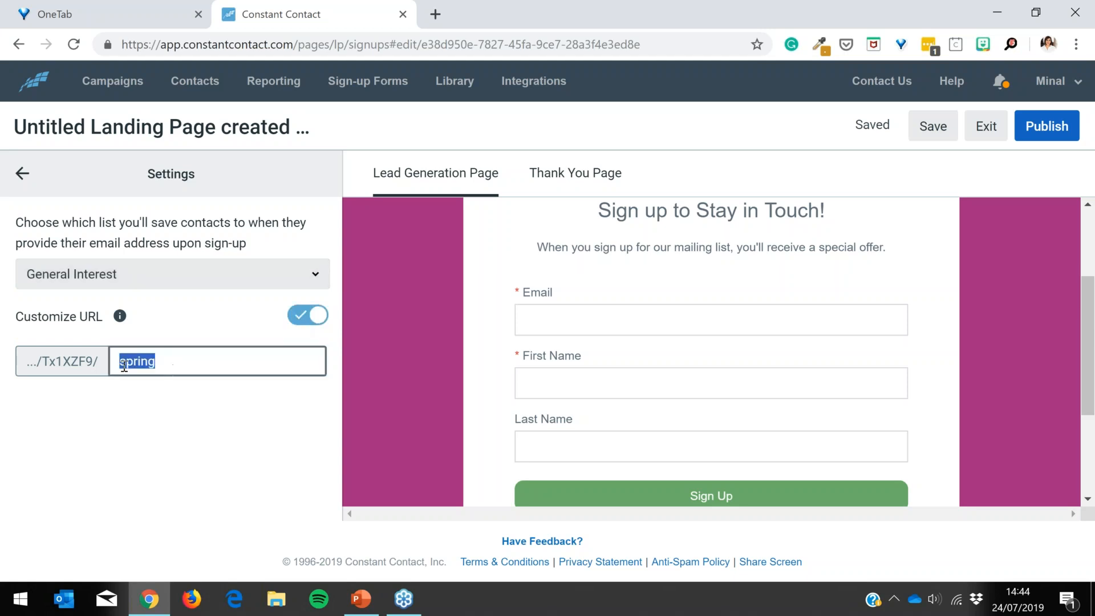
double_click(190, 367)
click(302, 318)
Step: View the landing page's Thank You Page, and exit the editor to the dashboard without saving
click(549, 172)
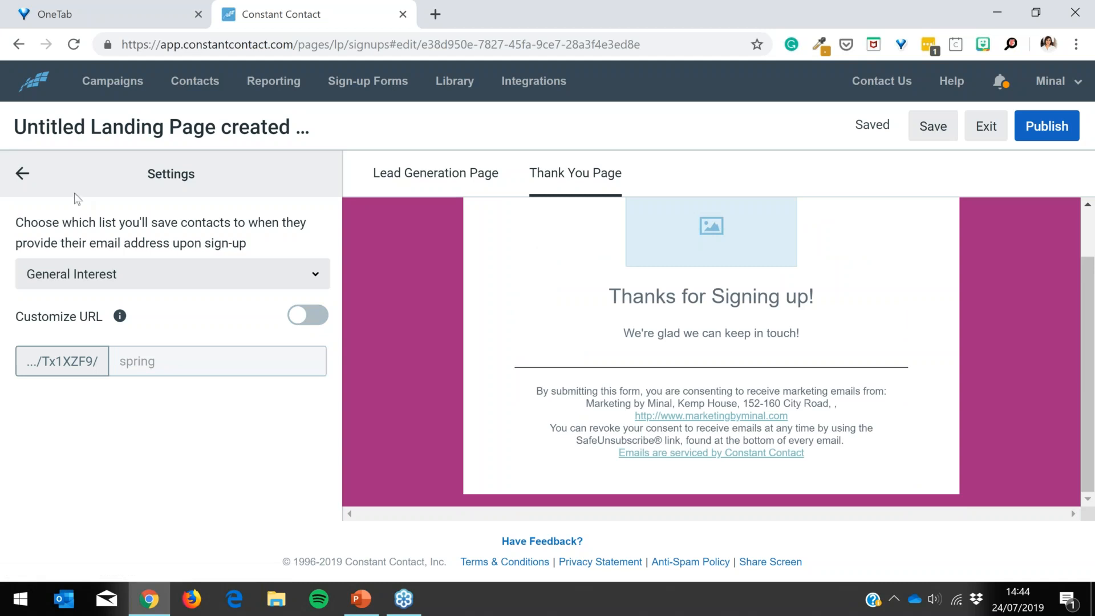
click(22, 174)
scroll(445, 338, up, 1)
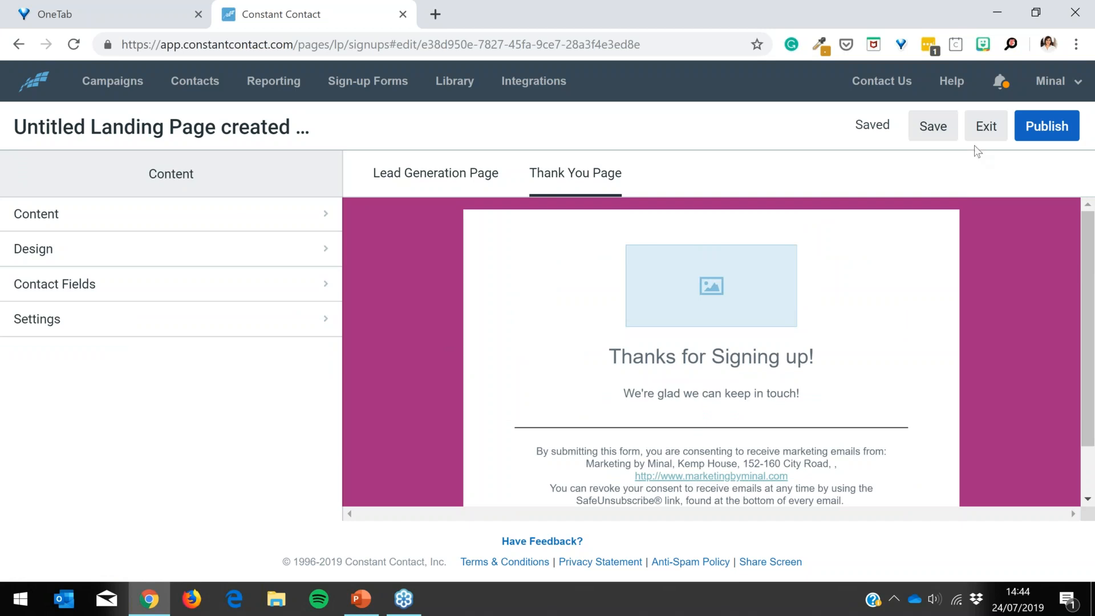
click(986, 128)
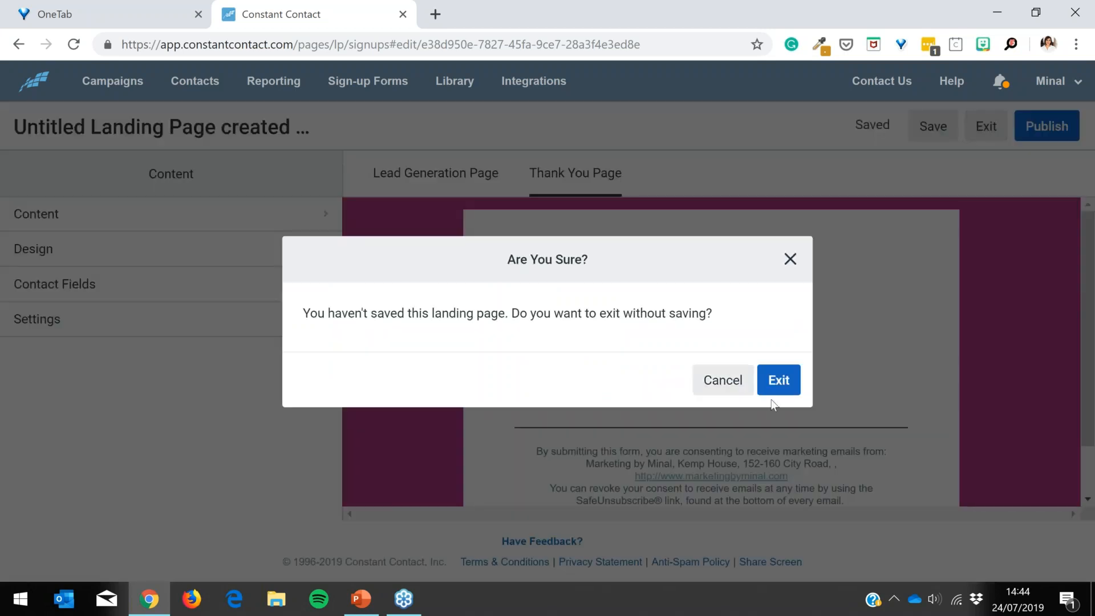
click(779, 381)
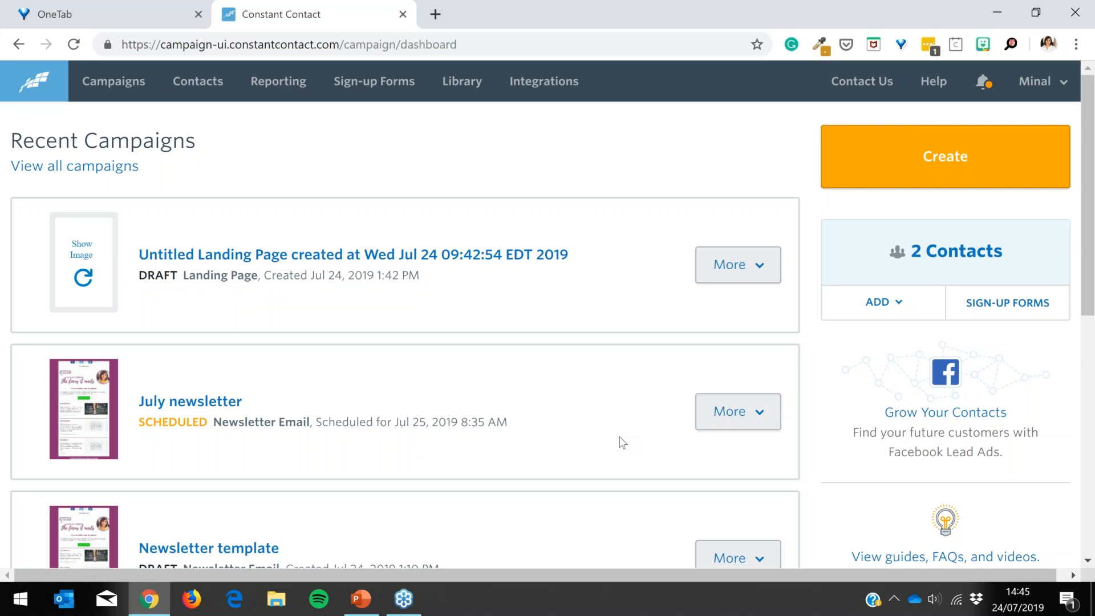
Step: Create an automated email series named "Test series"
click(907, 150)
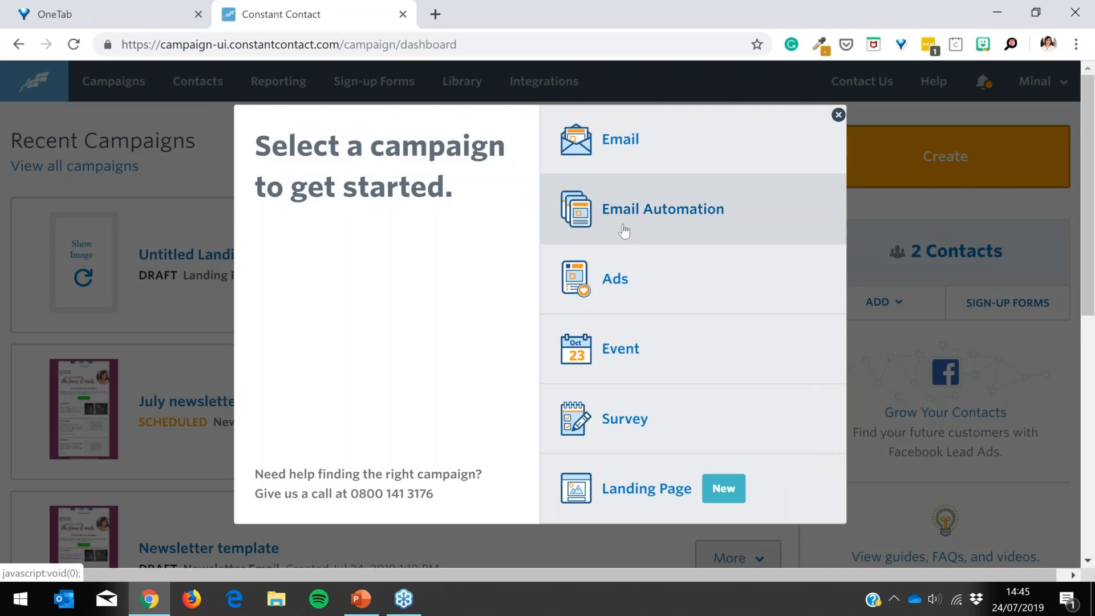
click(624, 229)
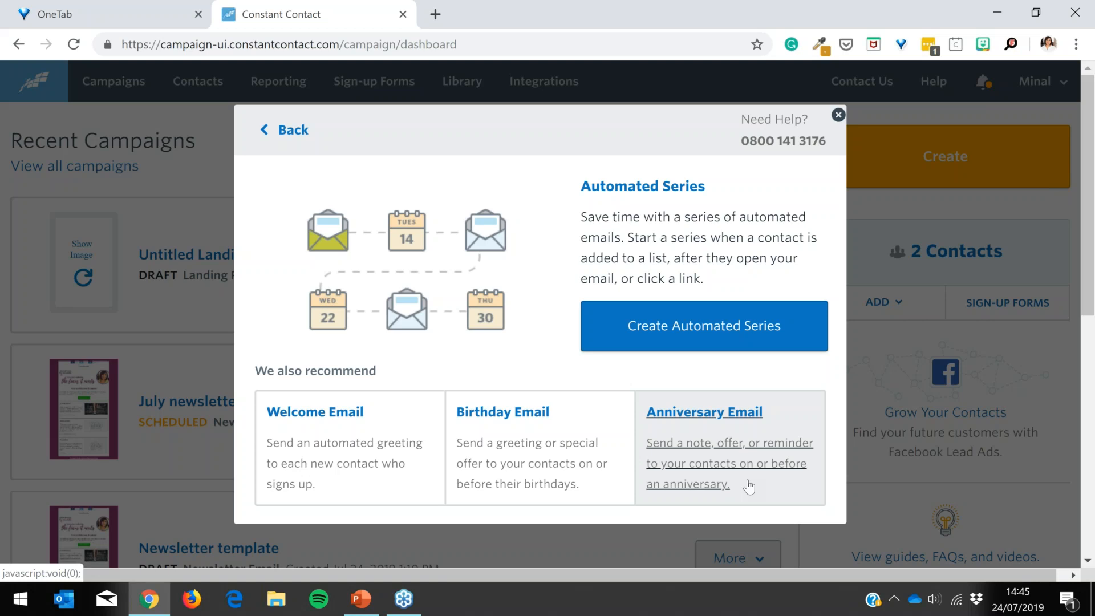
click(654, 338)
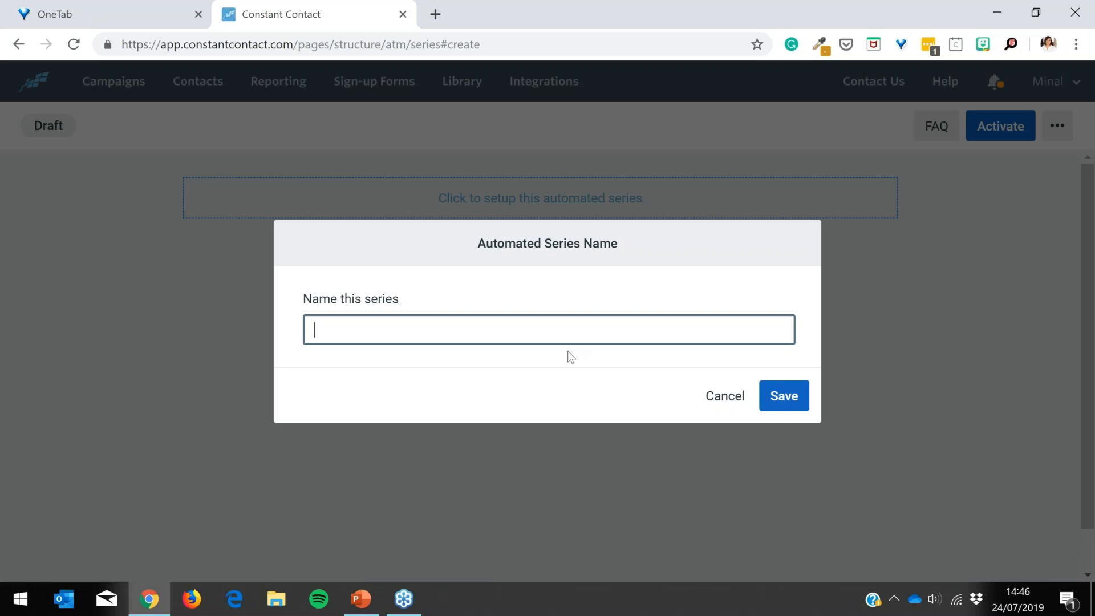
text(Test series)
click(774, 398)
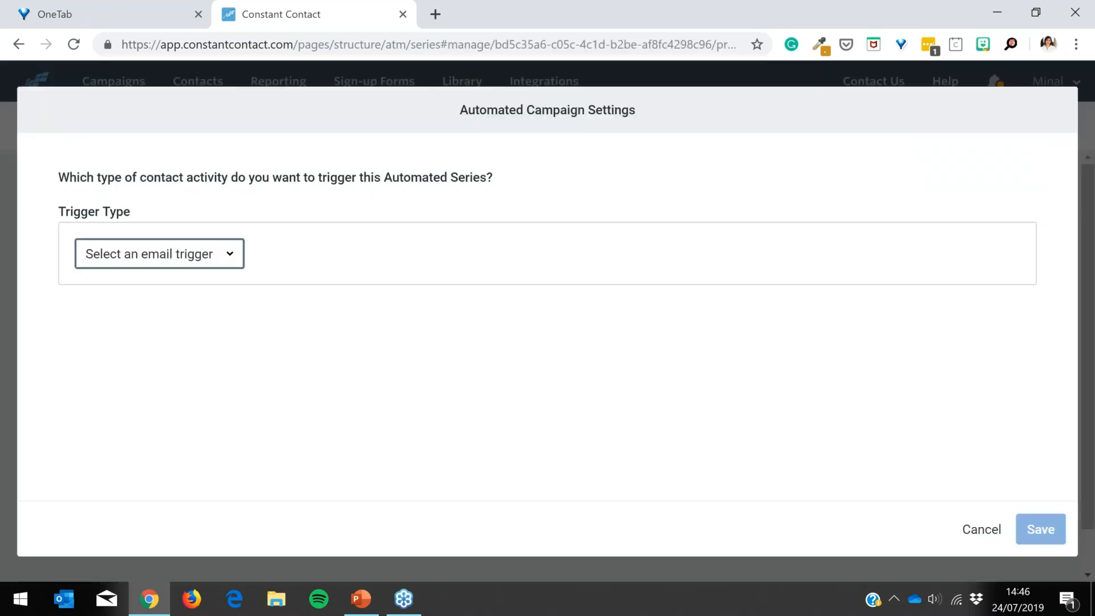
Step: Set the series trigger to "A Contact joins a list" for the General Interest list and save the campaign settings
click(155, 262)
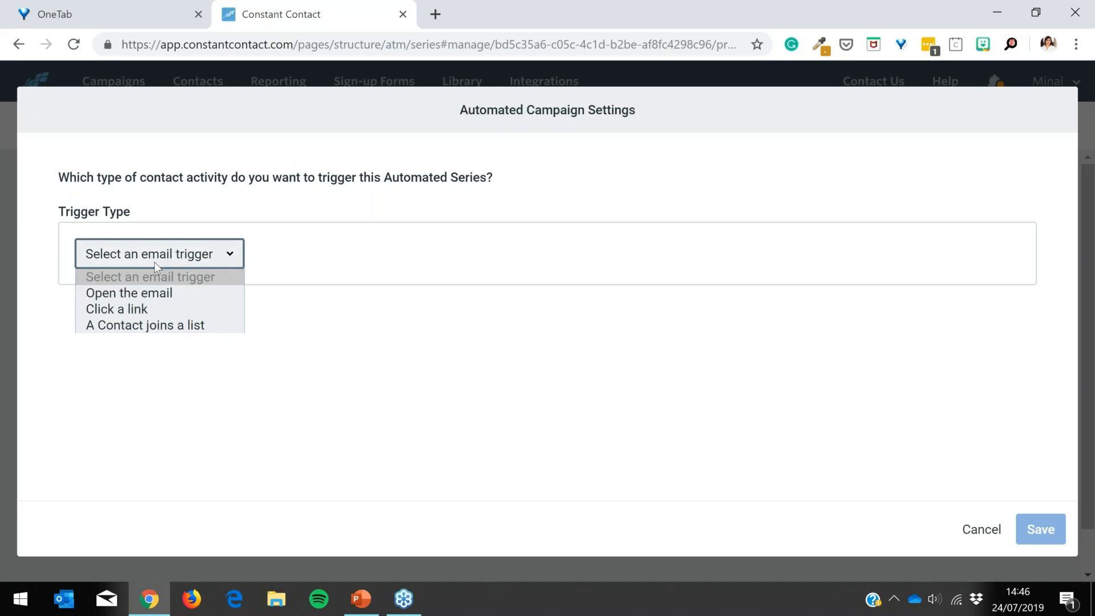
click(167, 325)
click(170, 333)
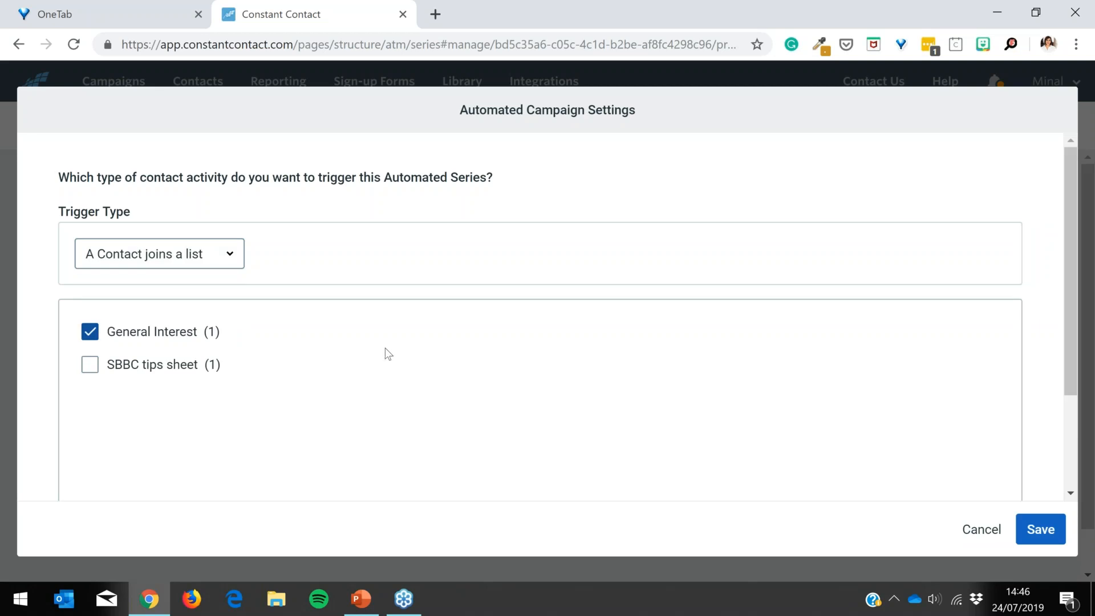
click(1047, 542)
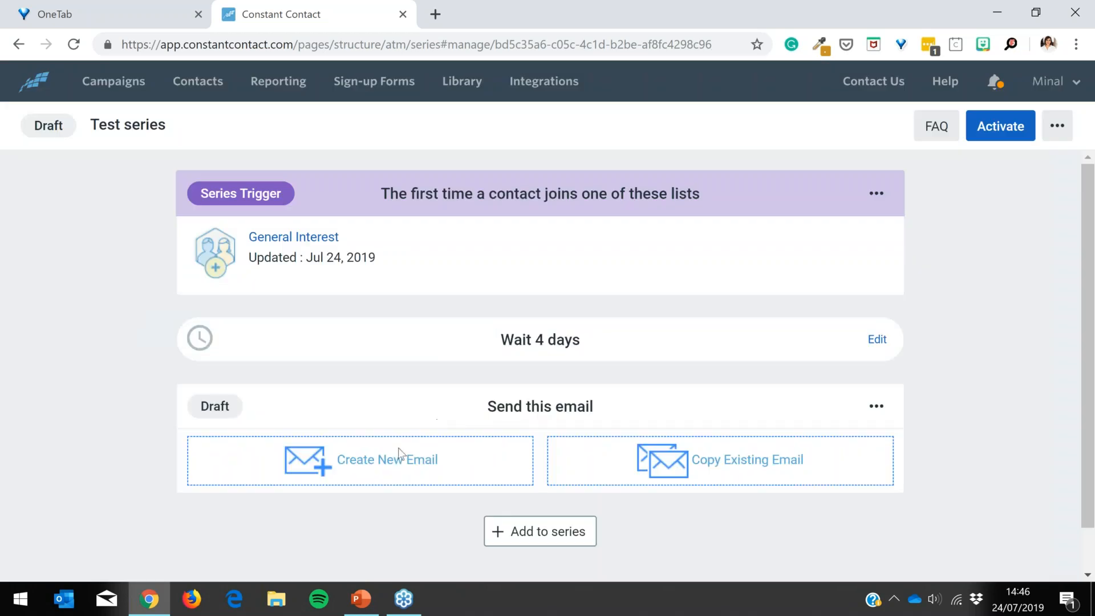
Step: Change the series' time delay to "Send immediately" and look over the email options below it
click(884, 344)
double_click(556, 301)
click(363, 334)
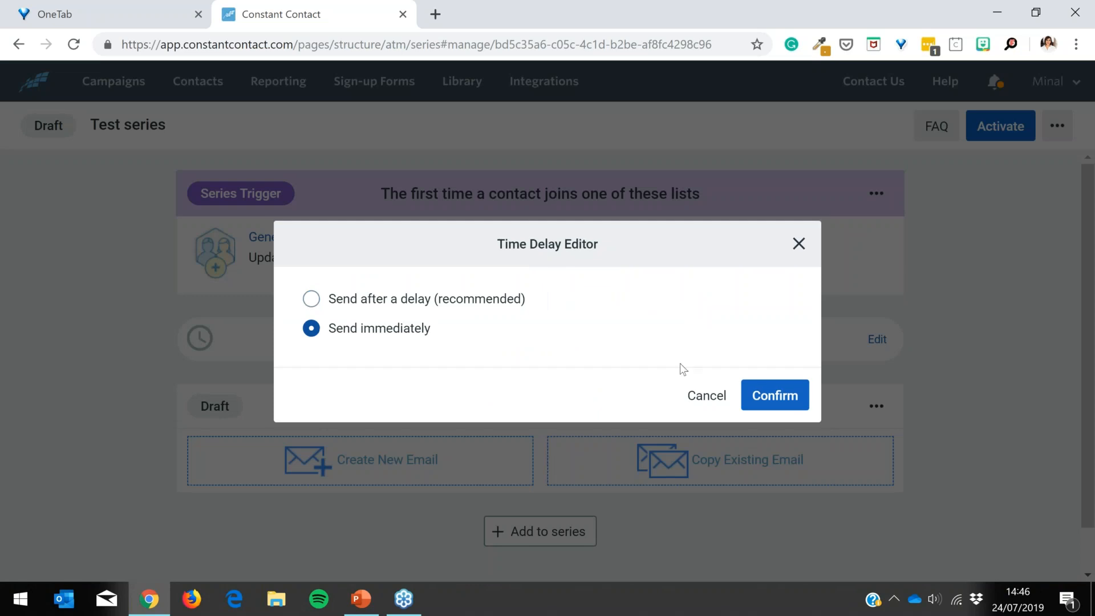
click(776, 397)
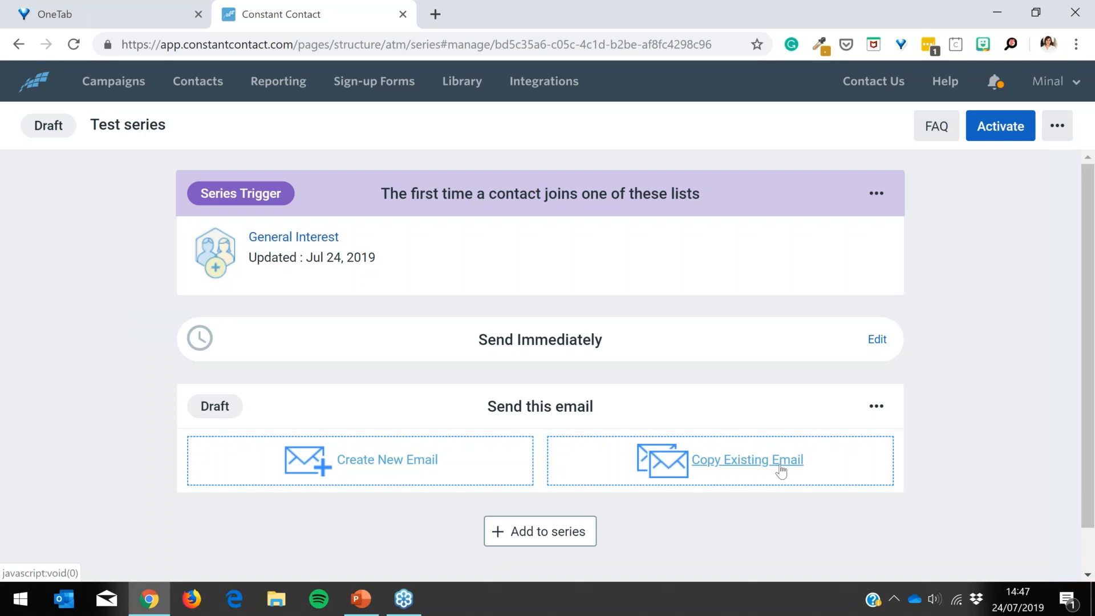
scroll(622, 496, down, 1)
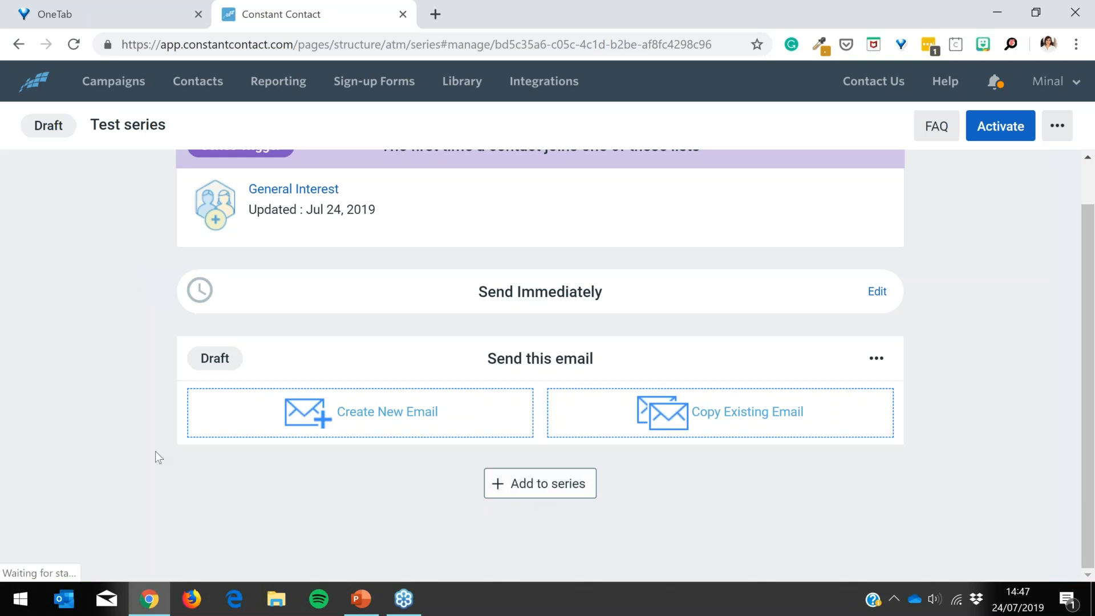
scroll(151, 449, up, 1)
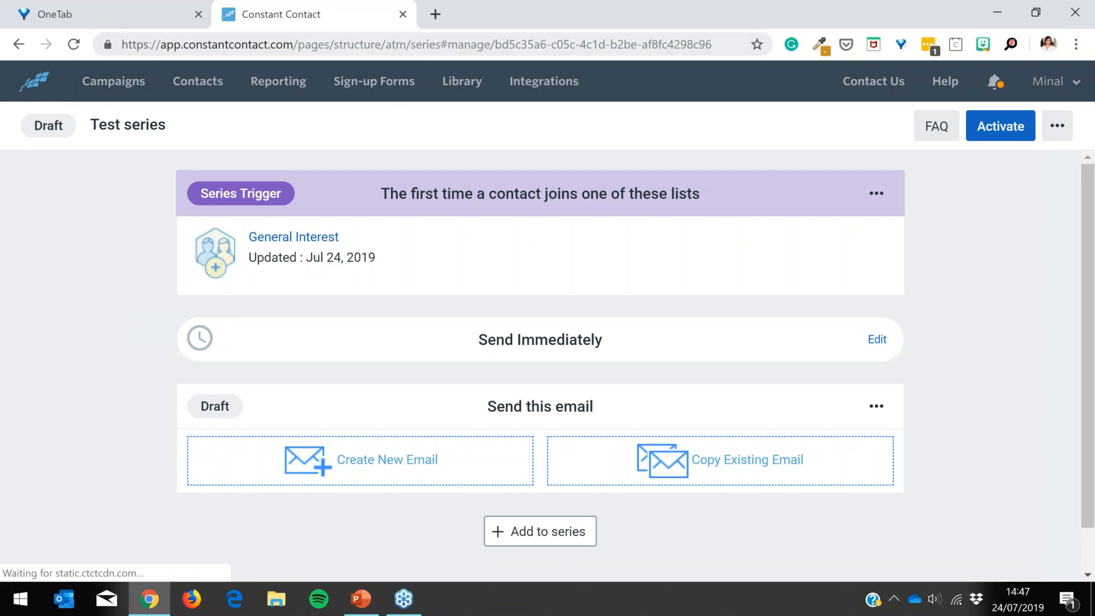
Step: Return to the dashboard, view the ad types available for a new campaign, and review the other campaign types without creating one
click(43, 86)
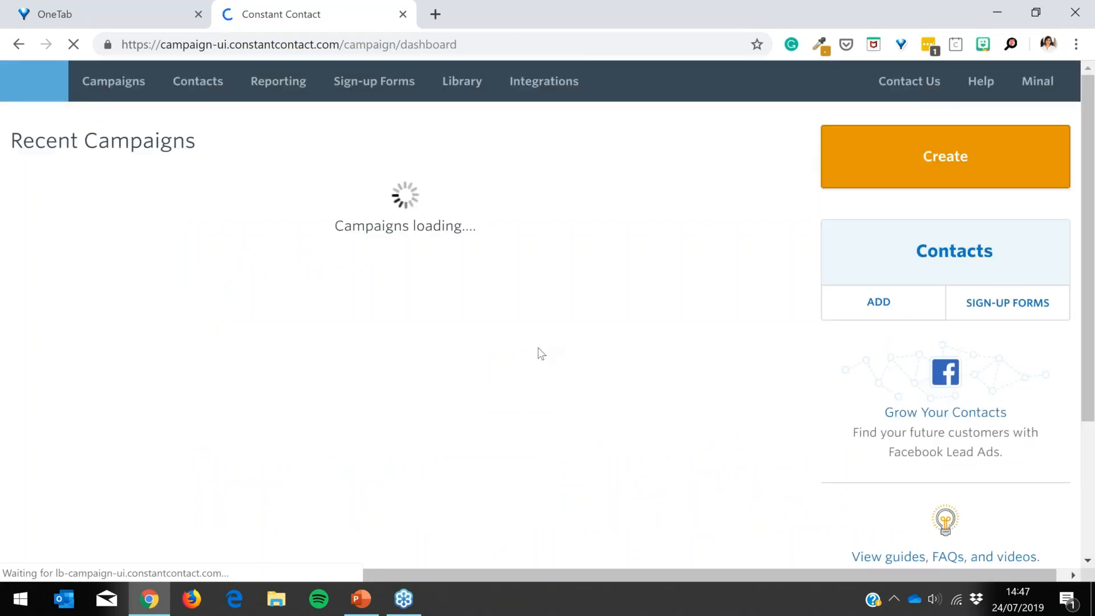
click(925, 159)
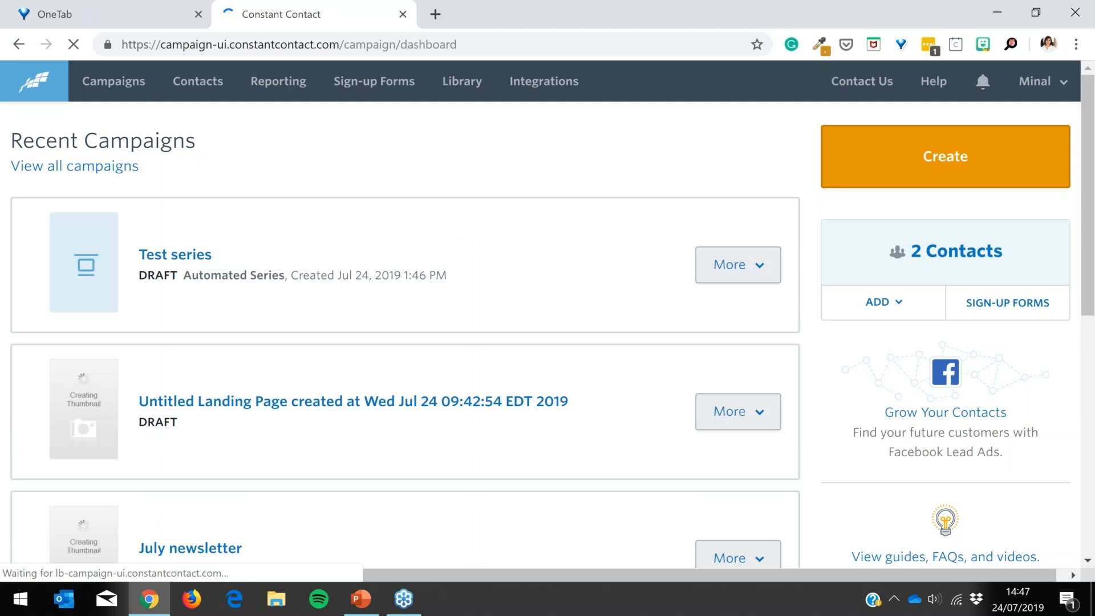
click(617, 287)
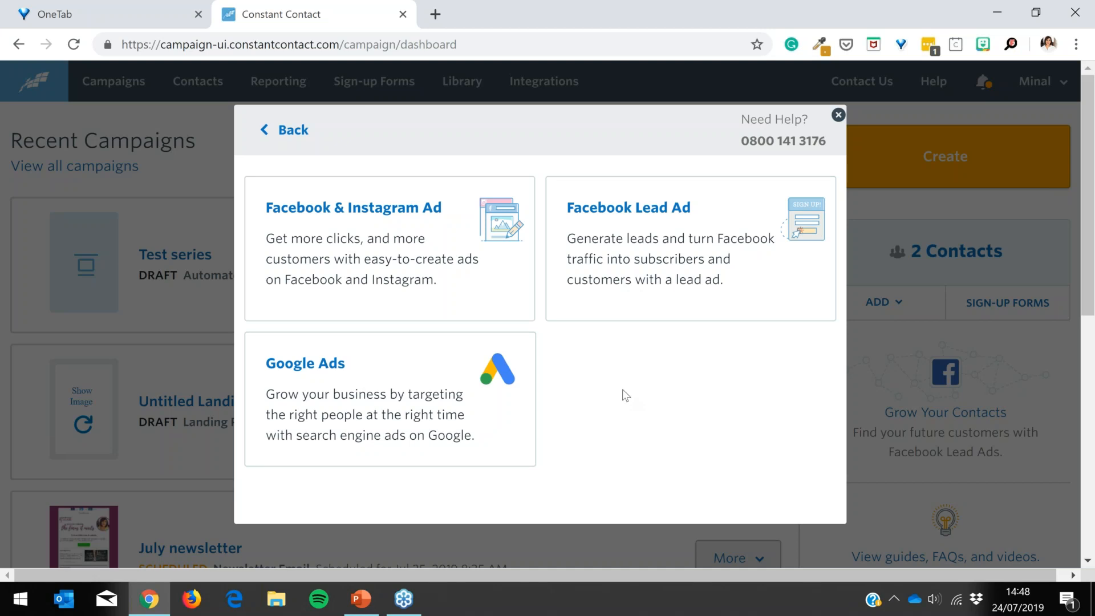
click(838, 116)
click(905, 159)
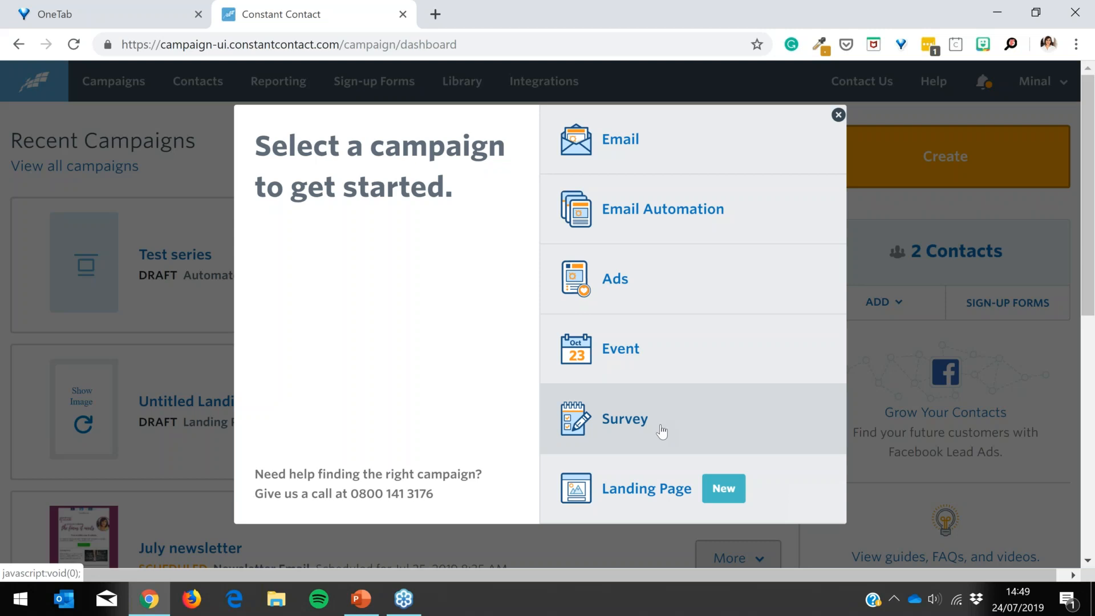
click(838, 115)
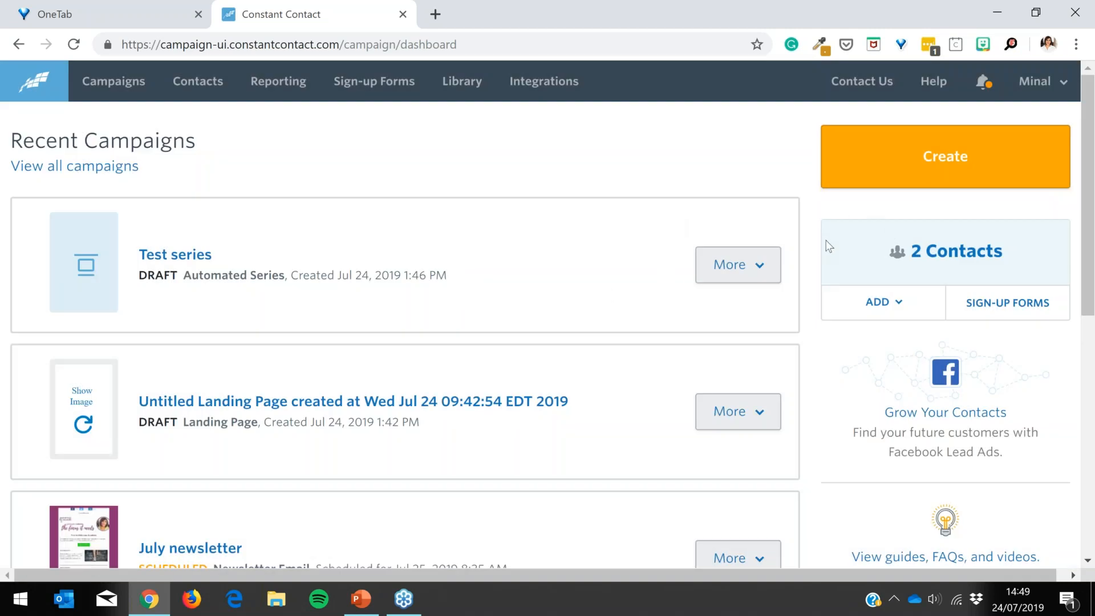
Step: Switch to PowerPoint, start the slide show at the "3 simple steps to get started" slide, and adjust the presentation's display settings
click(368, 605)
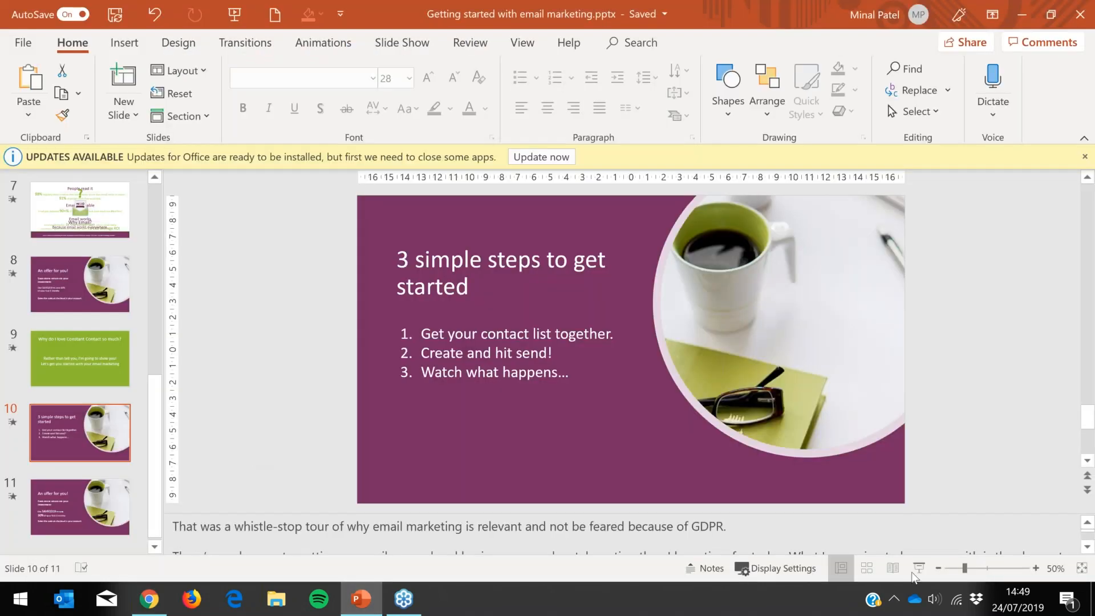
click(917, 569)
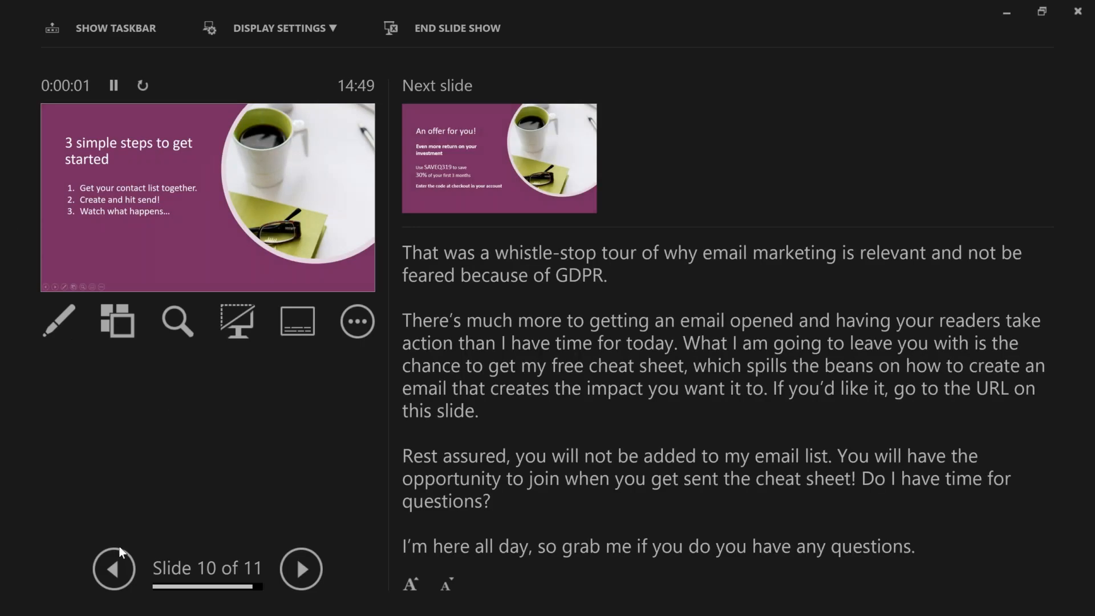
click(104, 579)
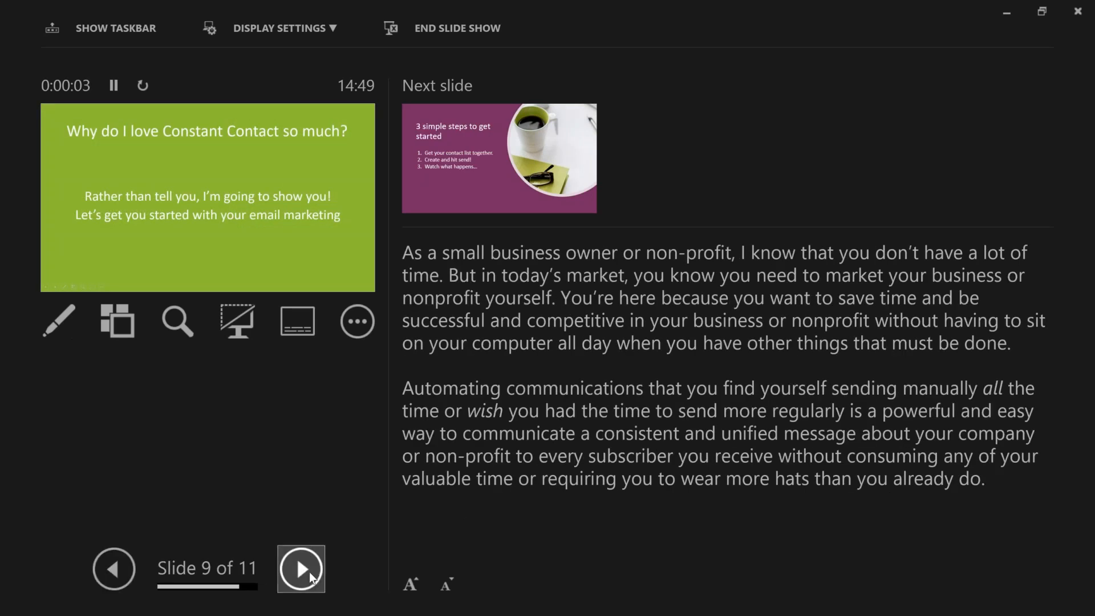
click(302, 571)
click(313, 27)
click(285, 59)
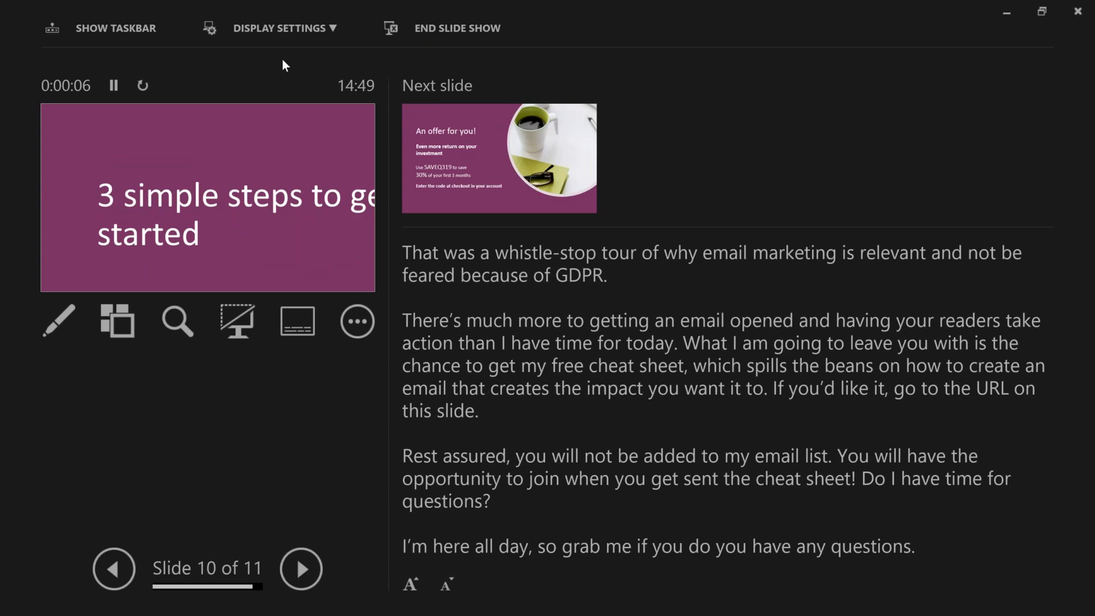